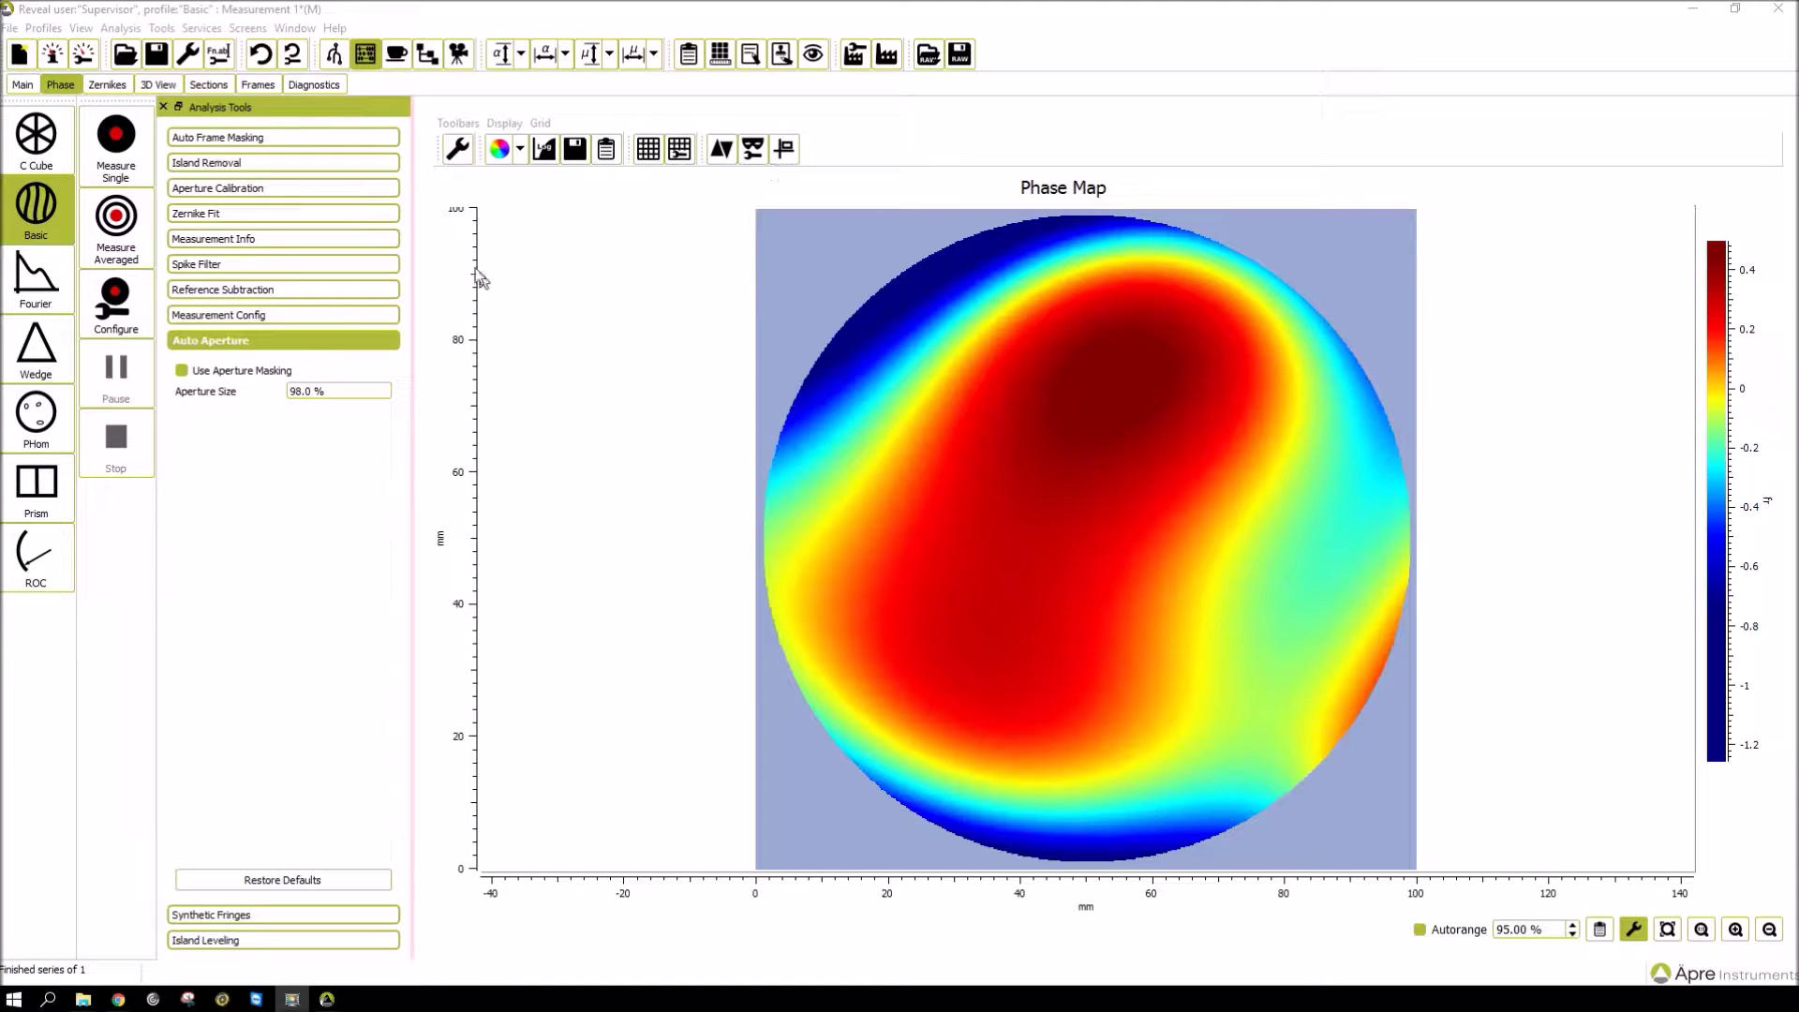
Show the mask tree for the phase map and turn on mask editing.
{"action": "left_click", "coordinate": [458, 151]}
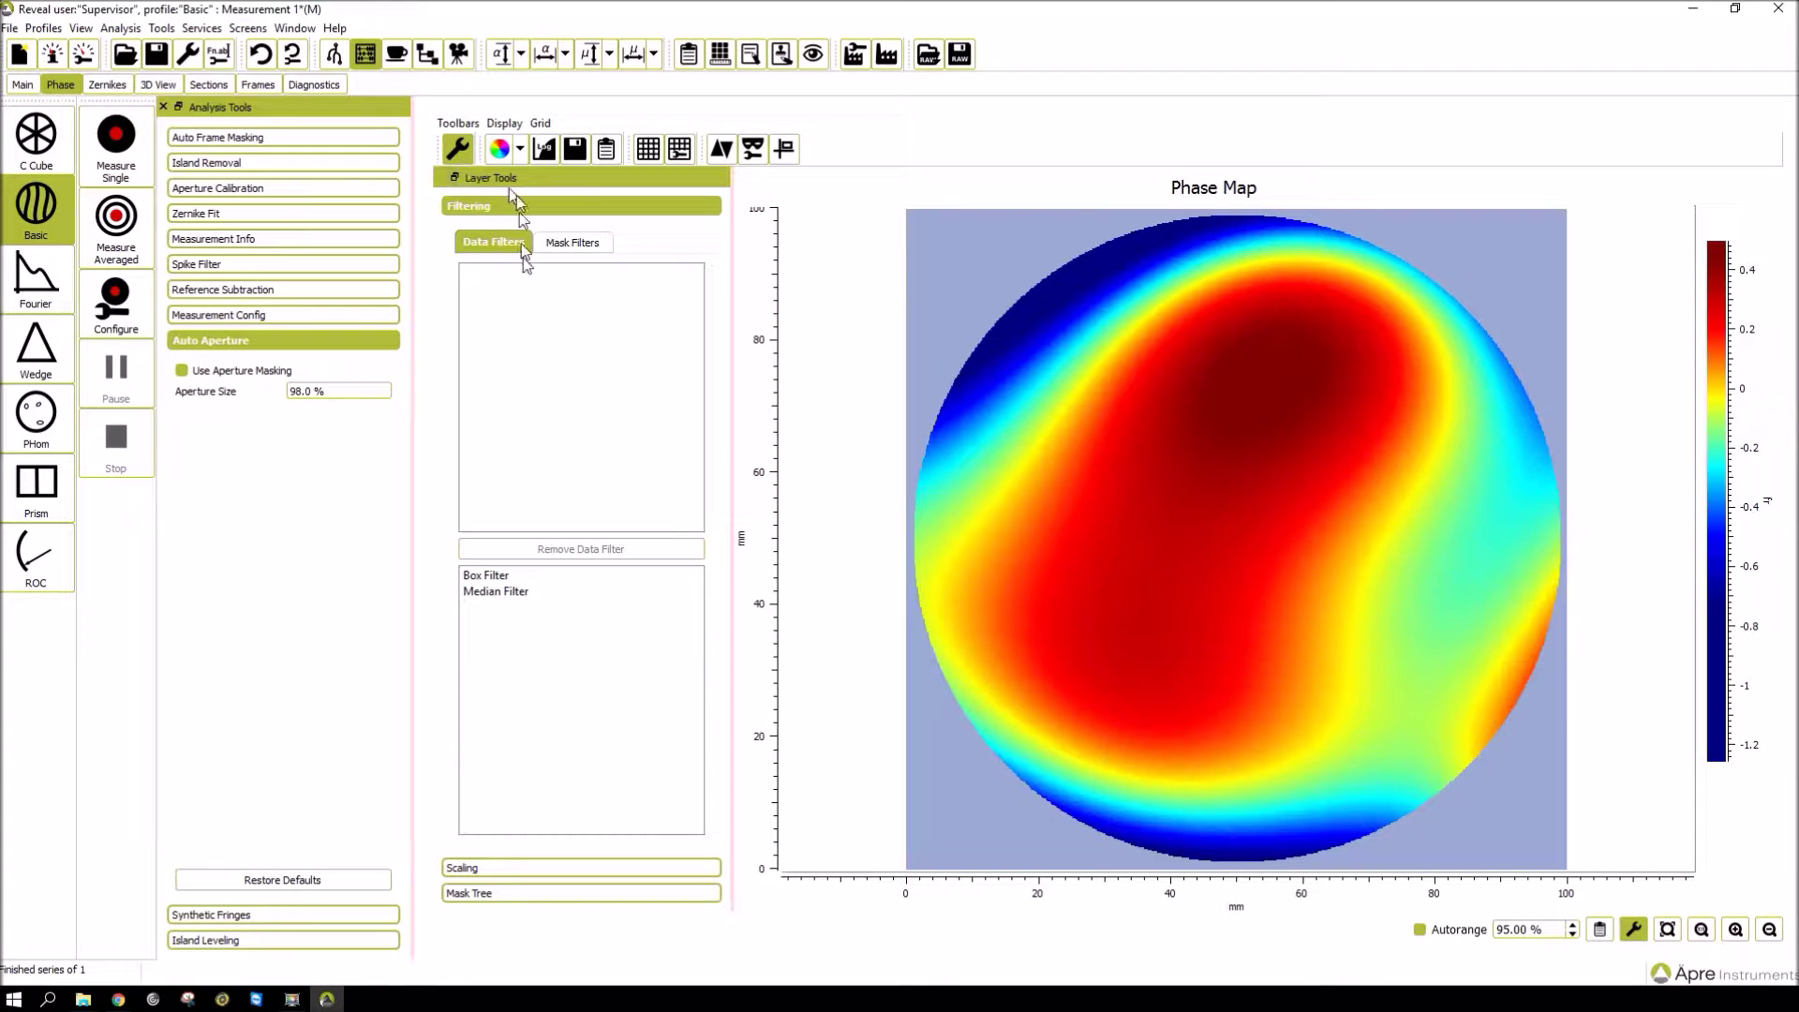
{"action": "left_click", "coordinate": [543, 895]}
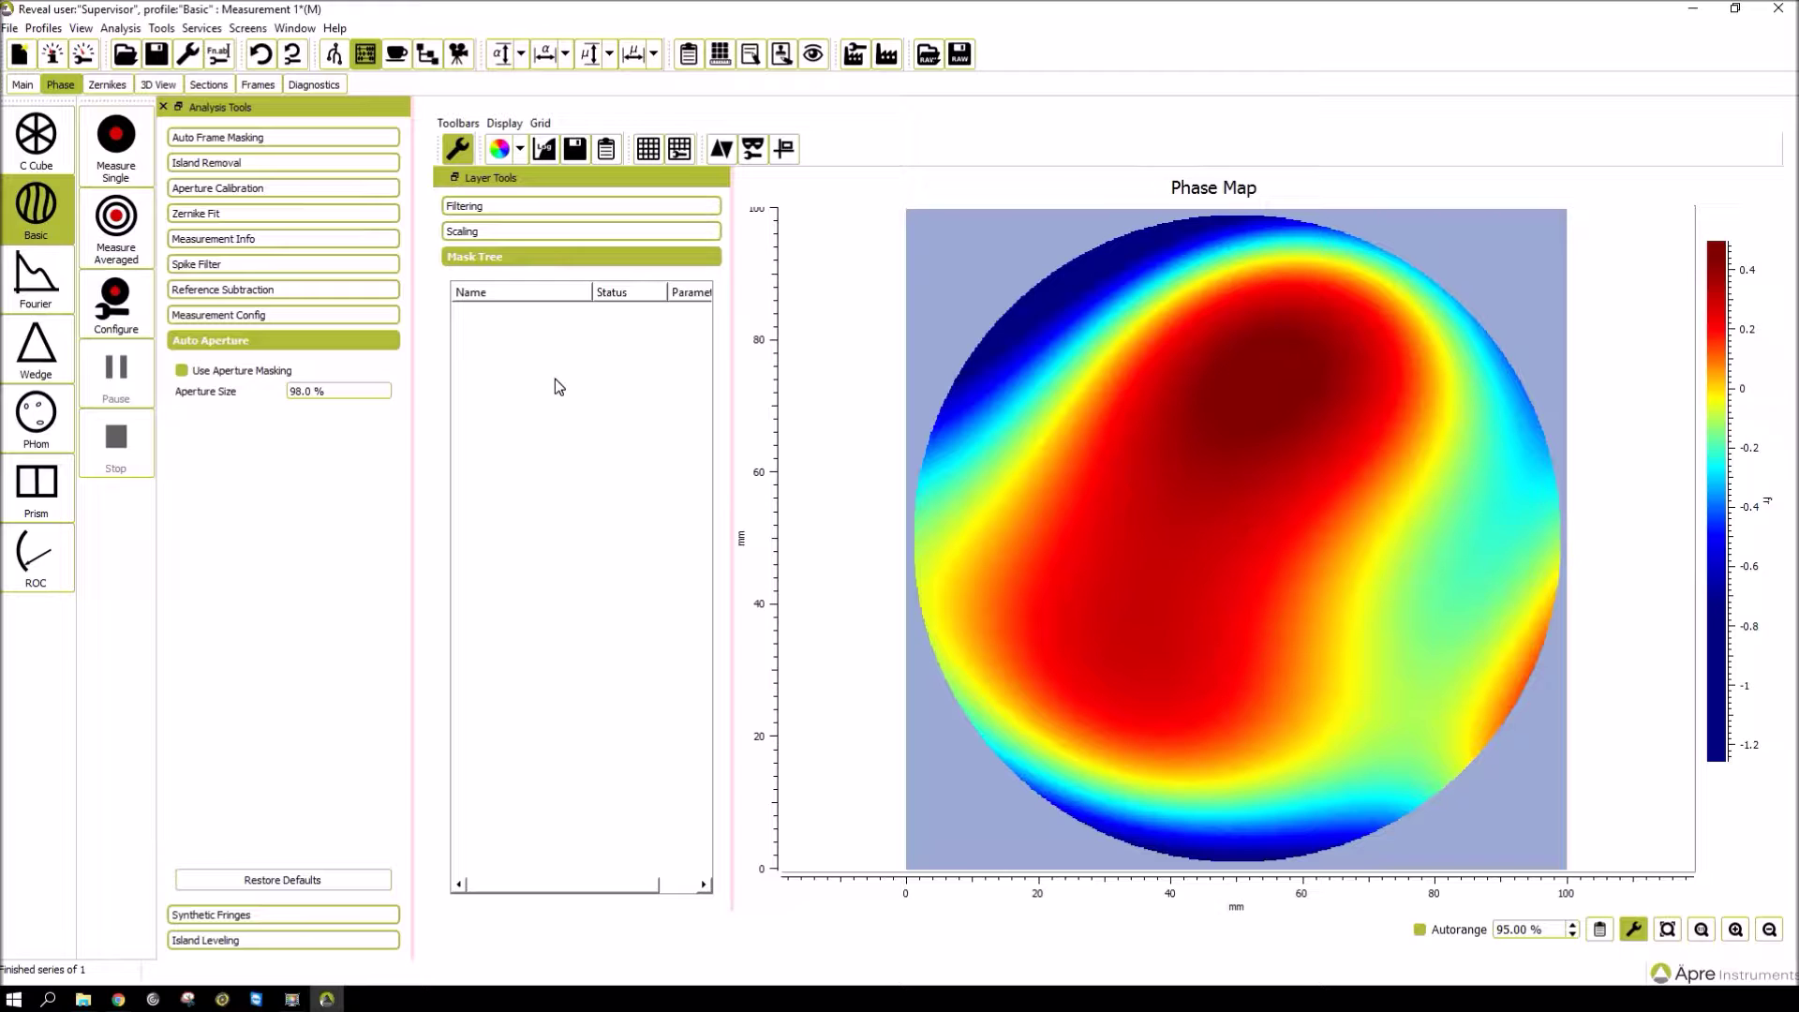
{"action": "left_click", "coordinate": [757, 152]}
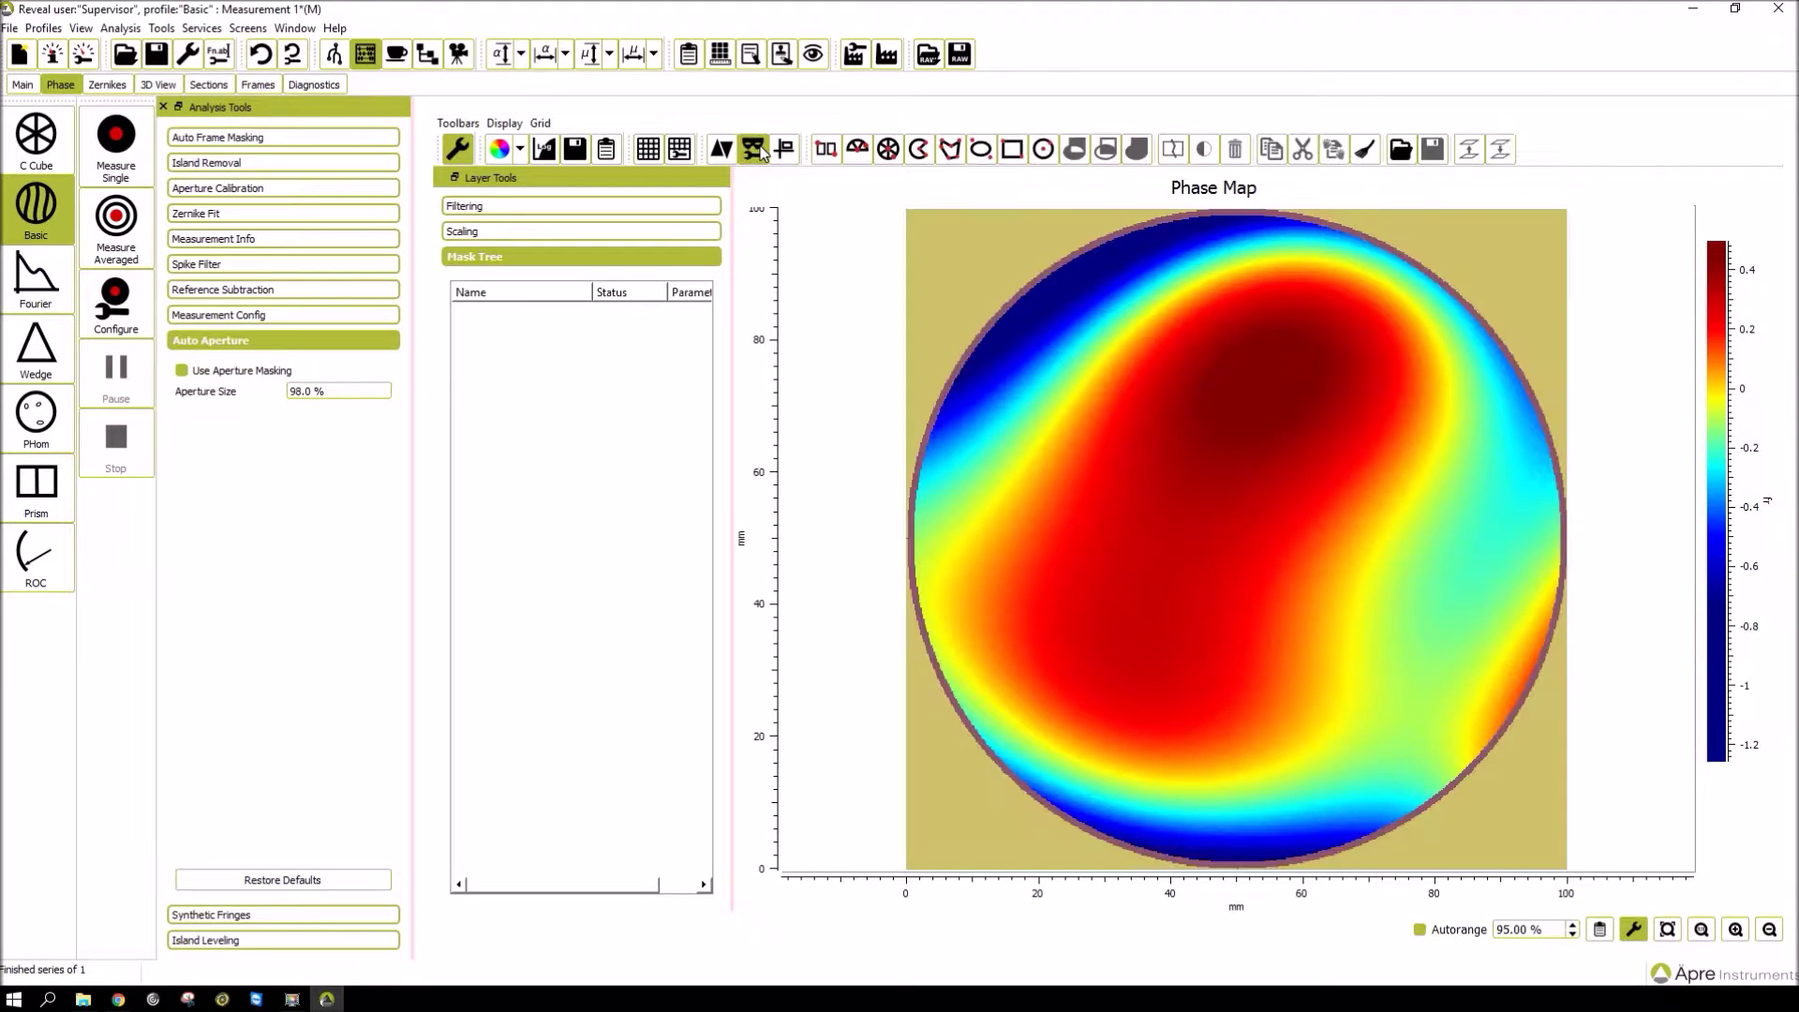
Draw a rectangular mask about 47.5 by 21.5 mm and move its centre to about X 45.1 mm, Y 61.7 mm.
{"action": "left_click", "coordinate": [953, 148]}
{"action": "left_click", "coordinate": [1012, 150]}
{"action": "mouse_move", "coordinate": [1118, 402]}
{"action": "left_mouse_down"}
{"action": "mouse_move", "coordinate": [1183, 445]}
{"action": "mouse_move", "coordinate": [1442, 531]}
{"action": "mouse_move", "coordinate": [1414, 525]}
{"action": "mouse_move", "coordinate": [1431, 542]}
{"action": "left_mouse_up"}
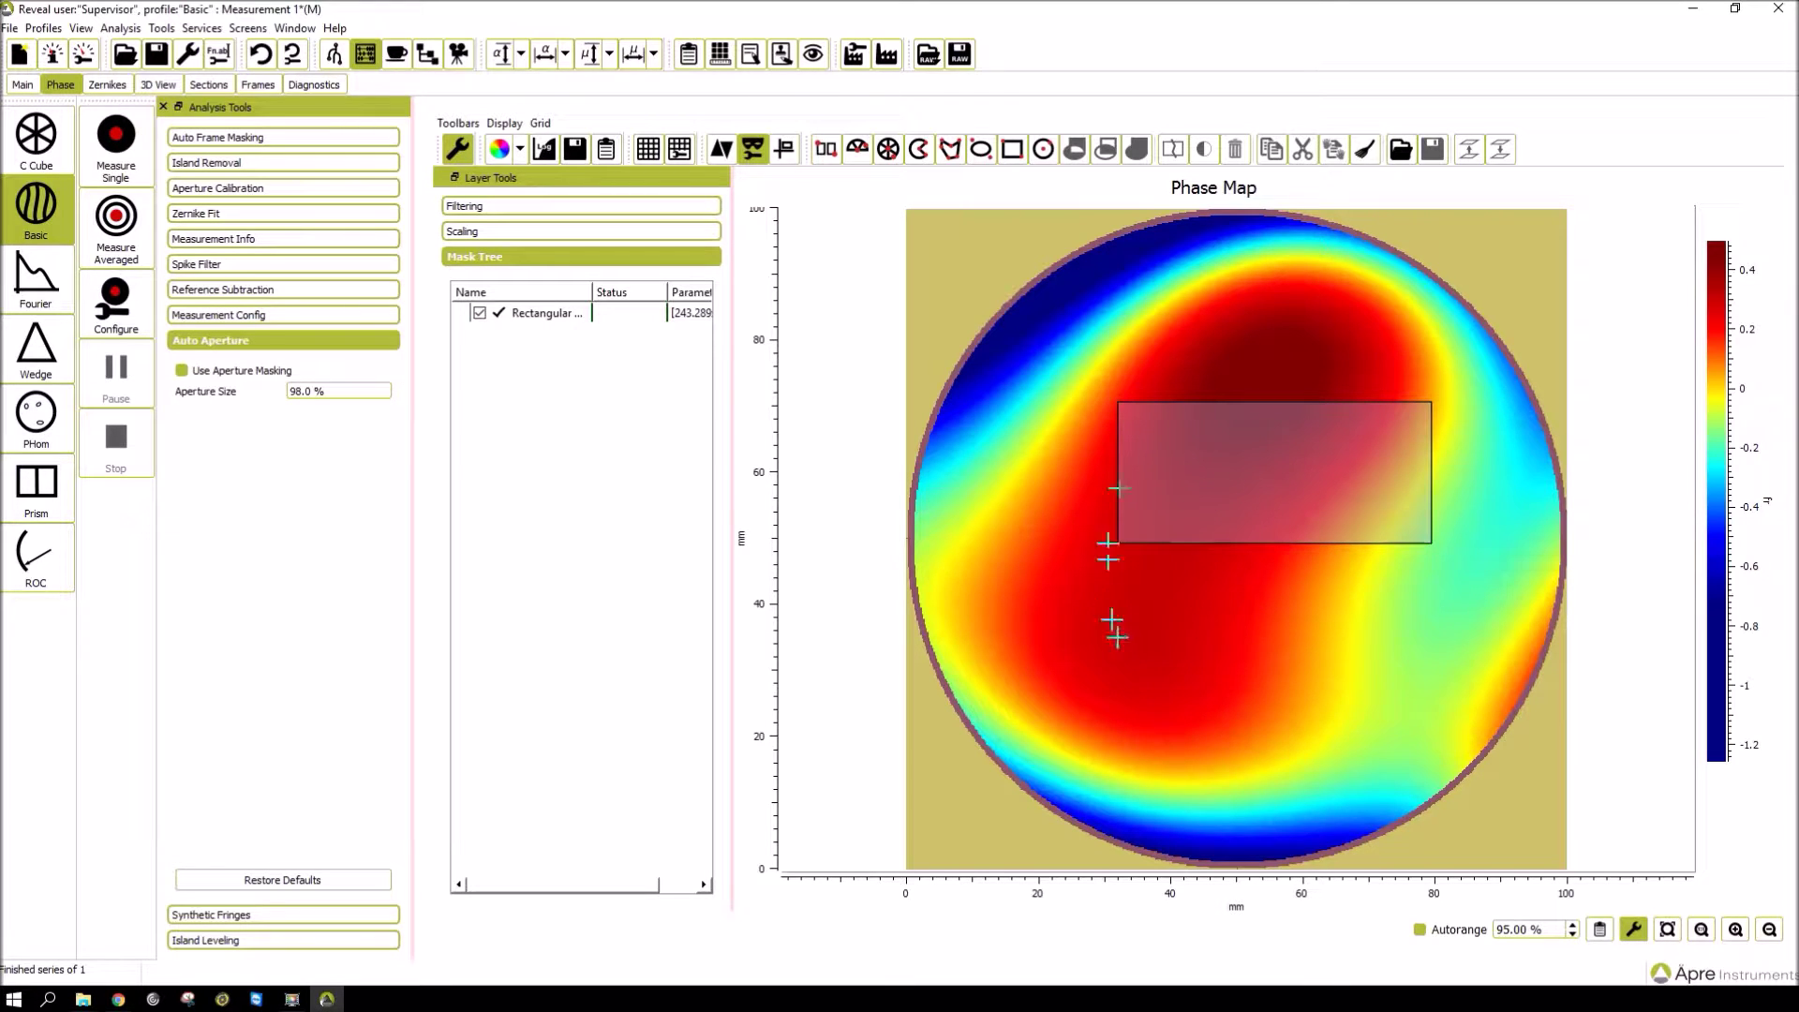
{"action": "left_click", "coordinate": [1193, 450]}
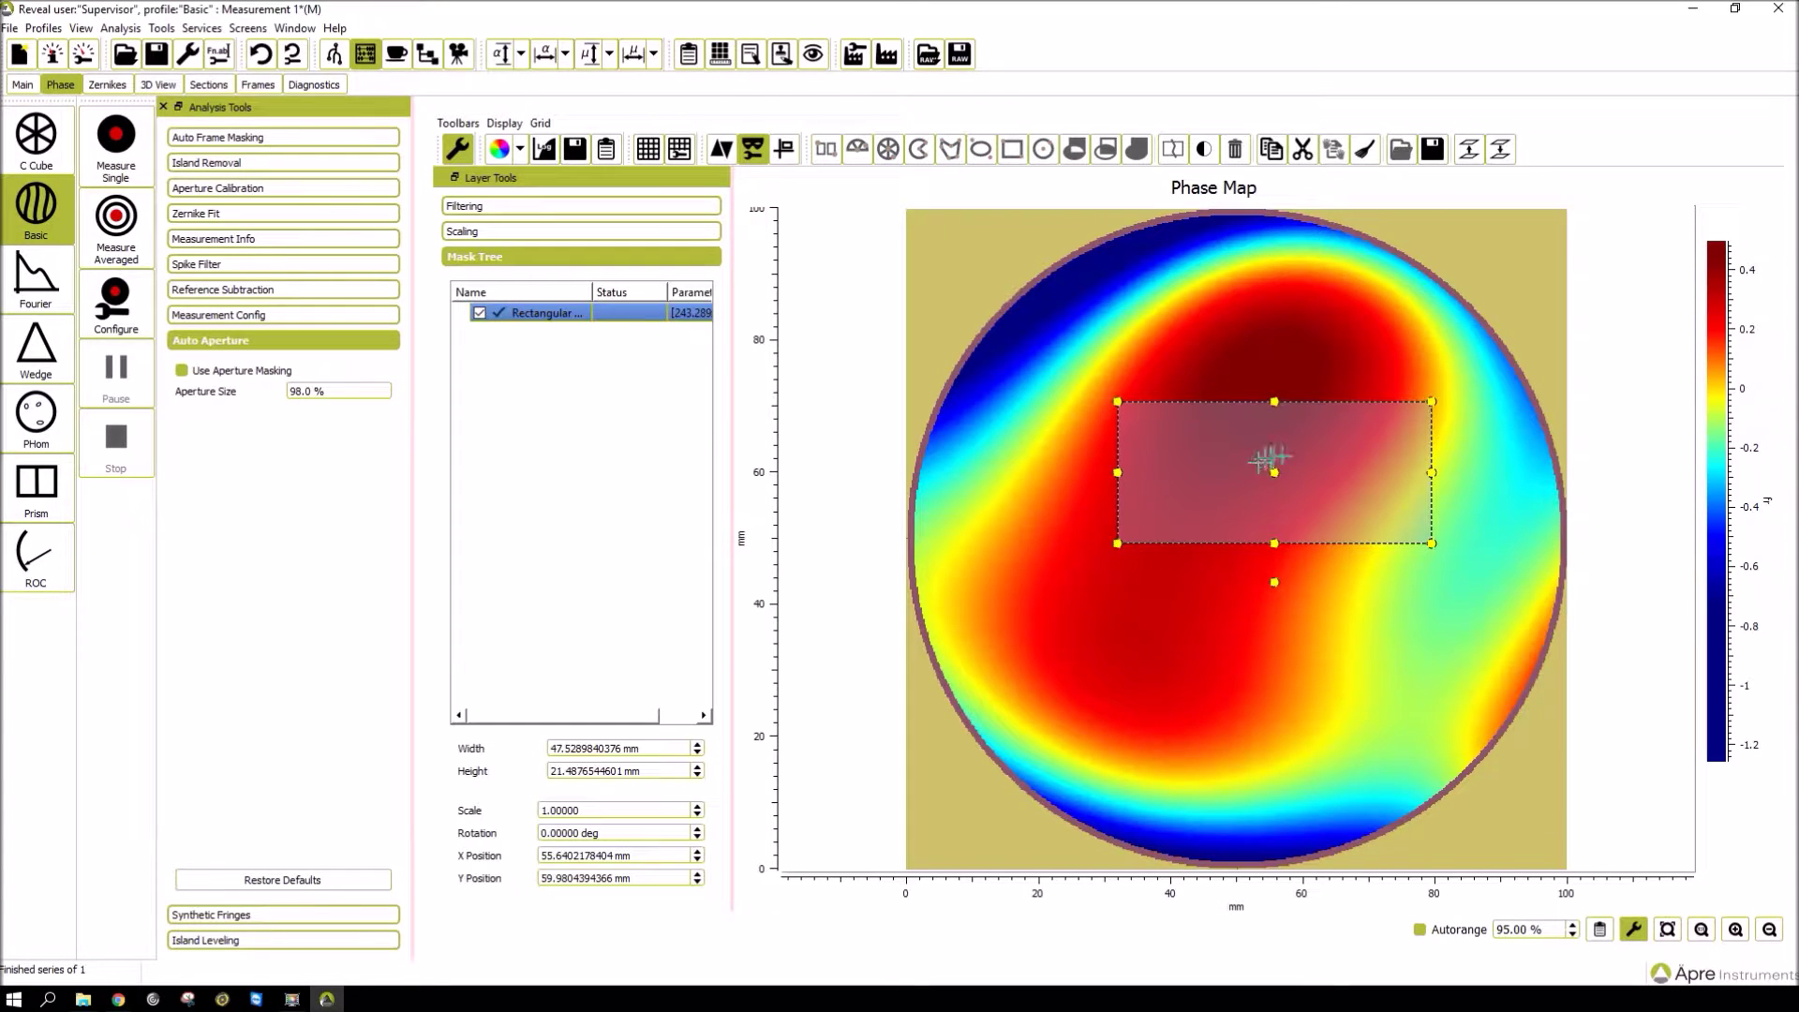
{"action": "left_click_drag", "start_coordinate": [1275, 472], "coordinate": [1205, 459]}
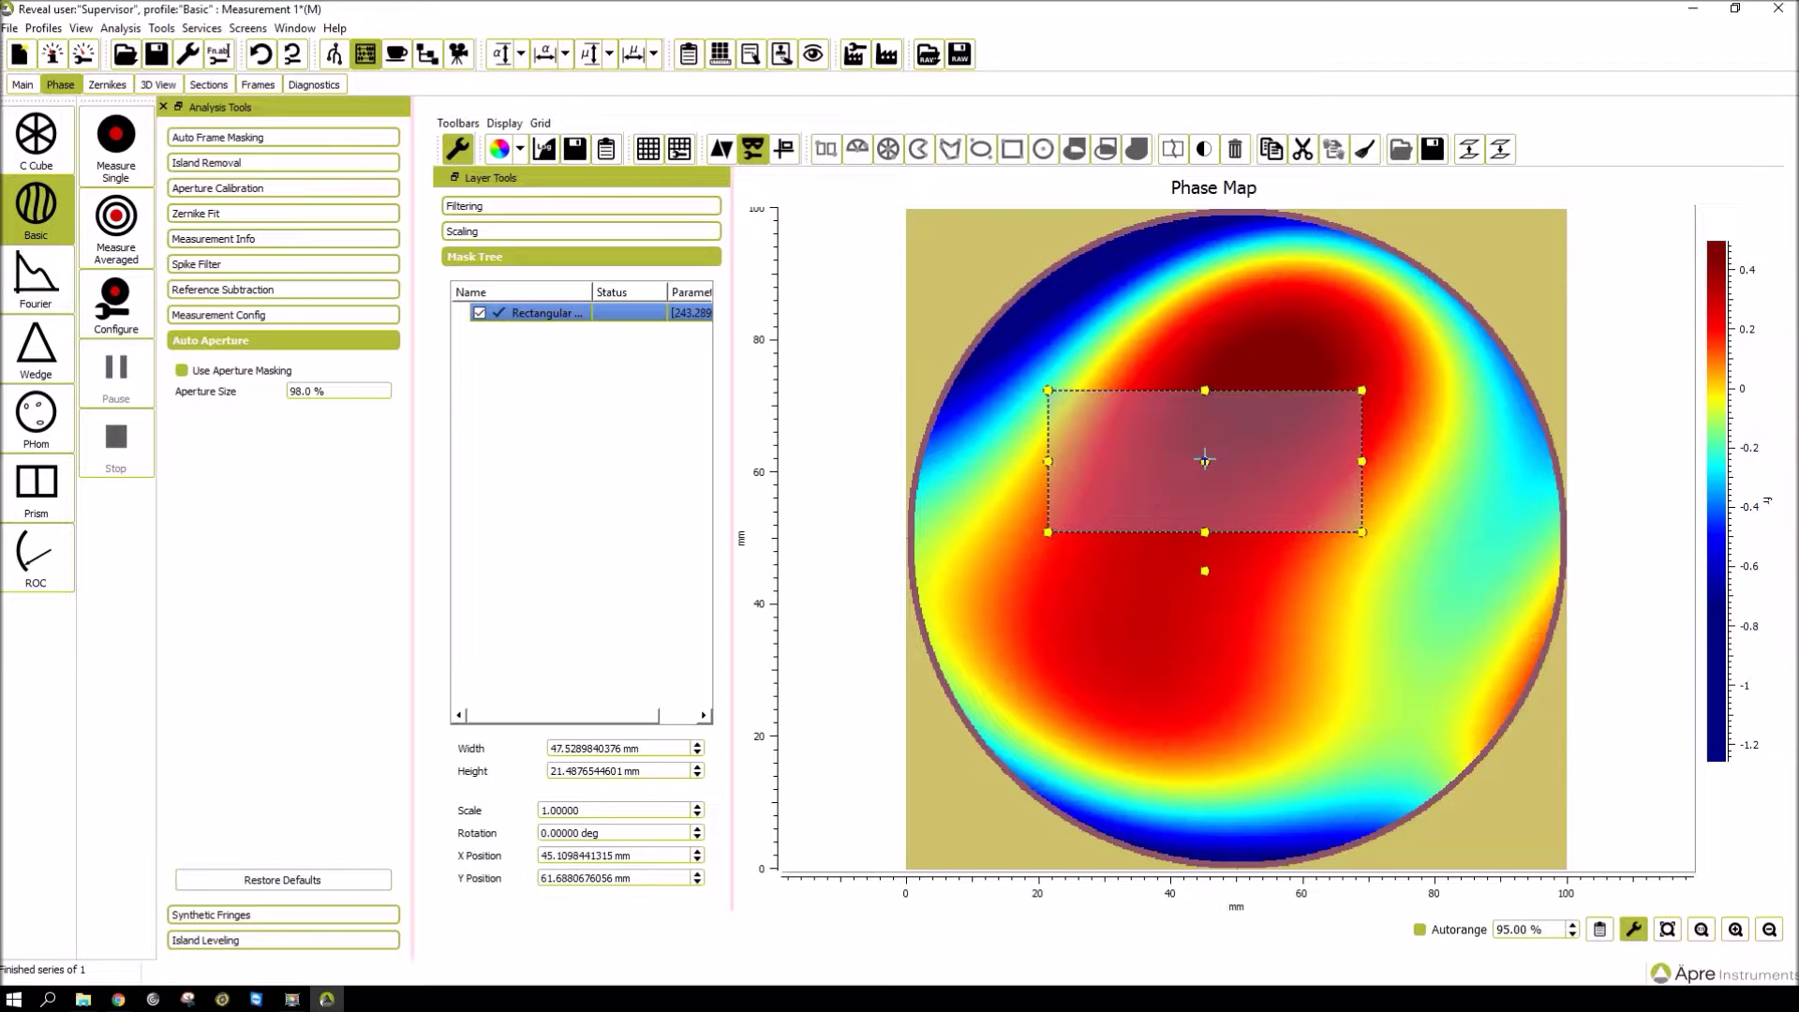
{"action": "left_click", "coordinate": [555, 334]}
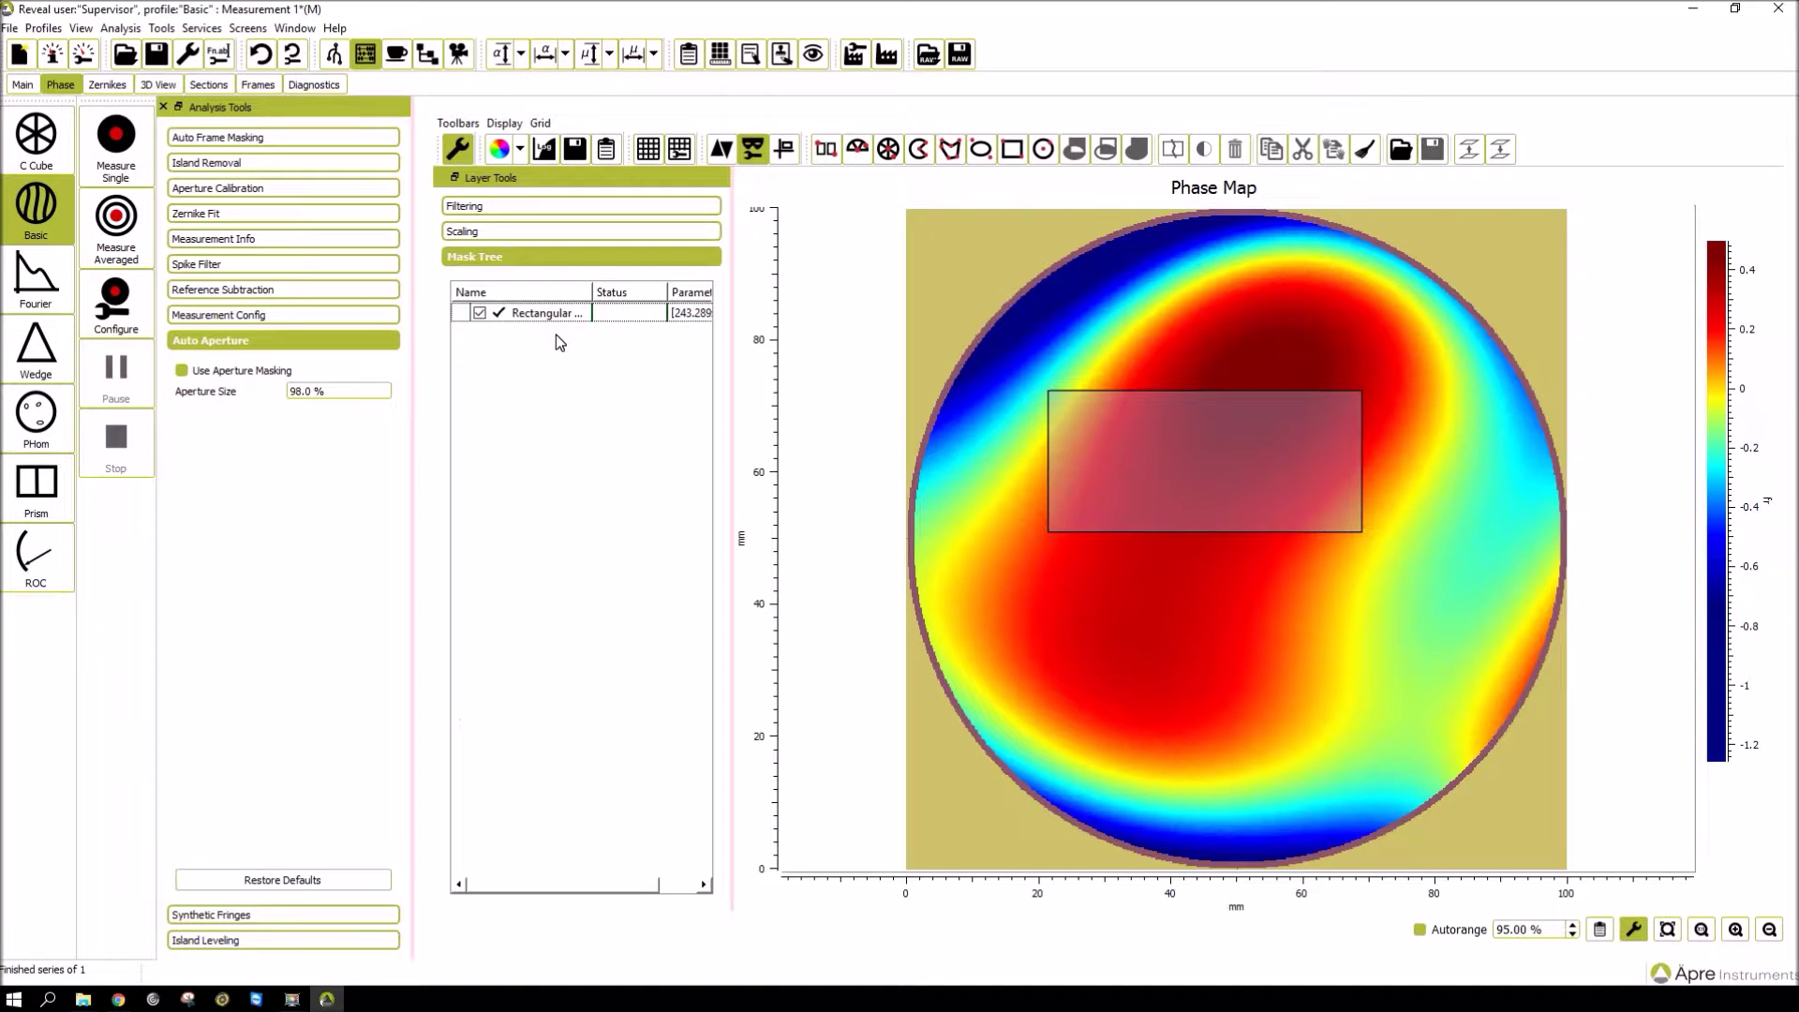
Select the rectangular mask once from the mask tree and once on the phase map, clearing the selection each time.
{"action": "left_click", "coordinate": [551, 313]}
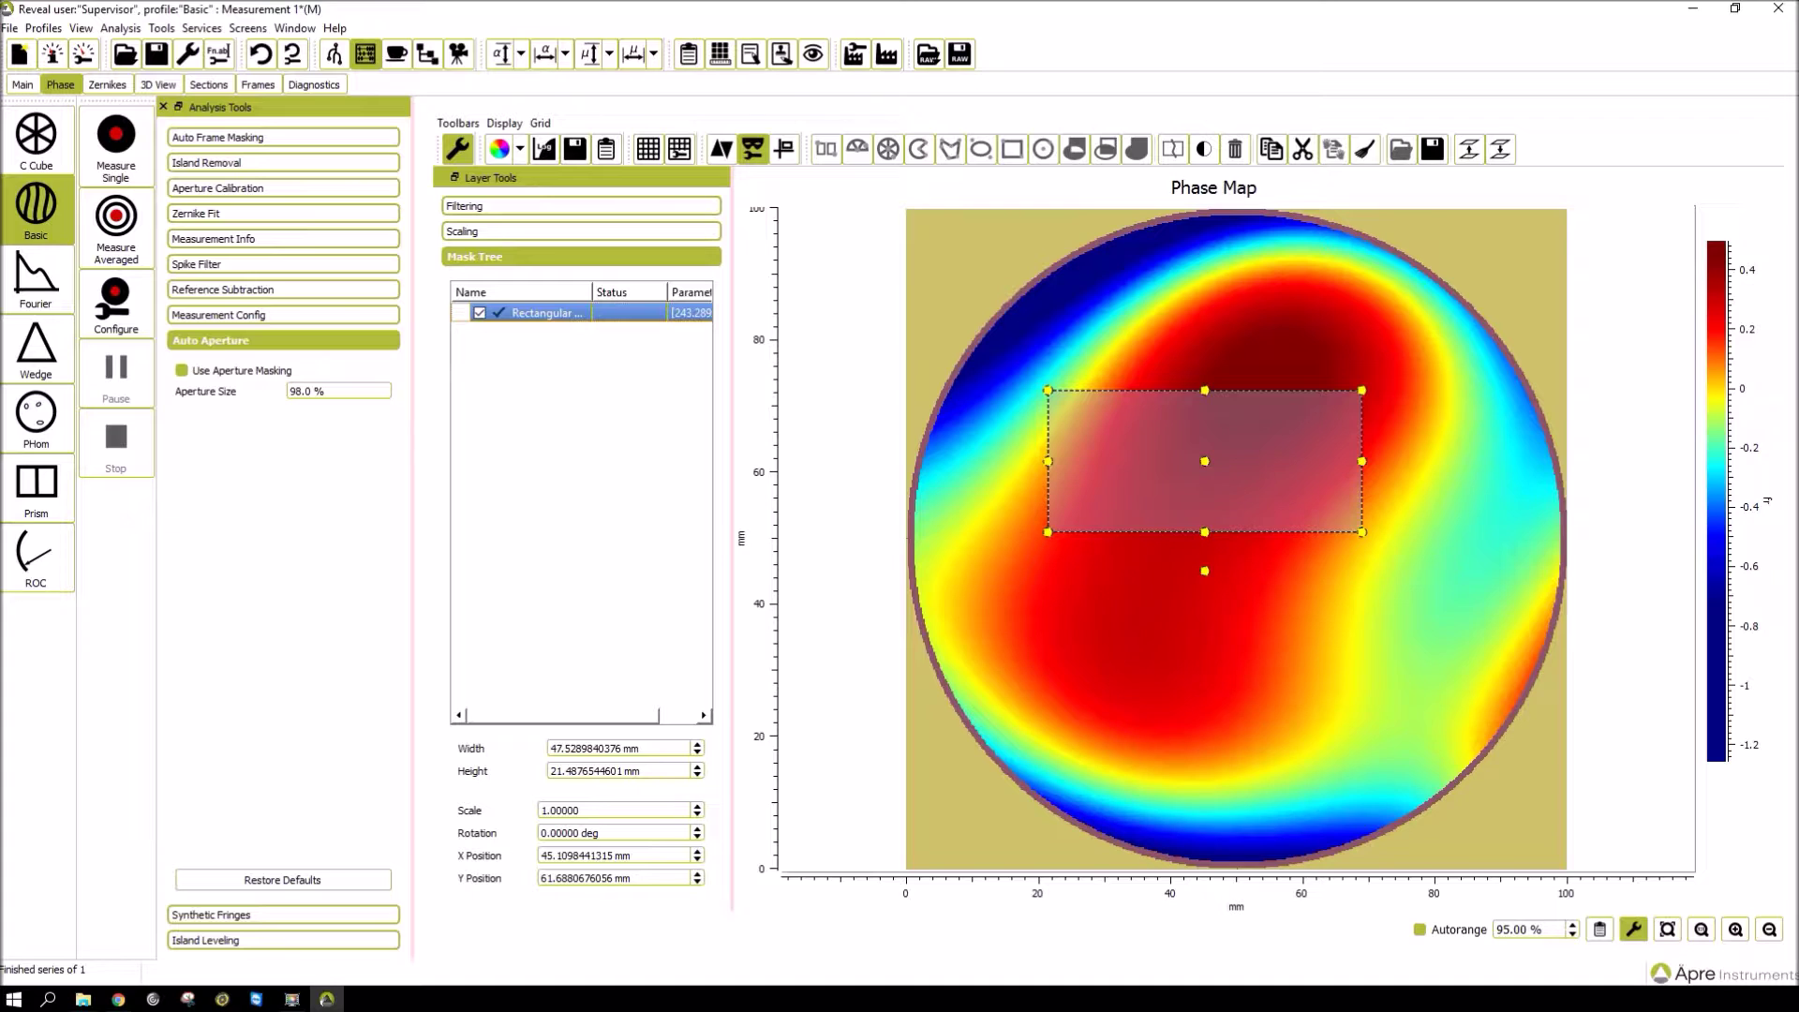
{"action": "left_click", "coordinate": [614, 364]}
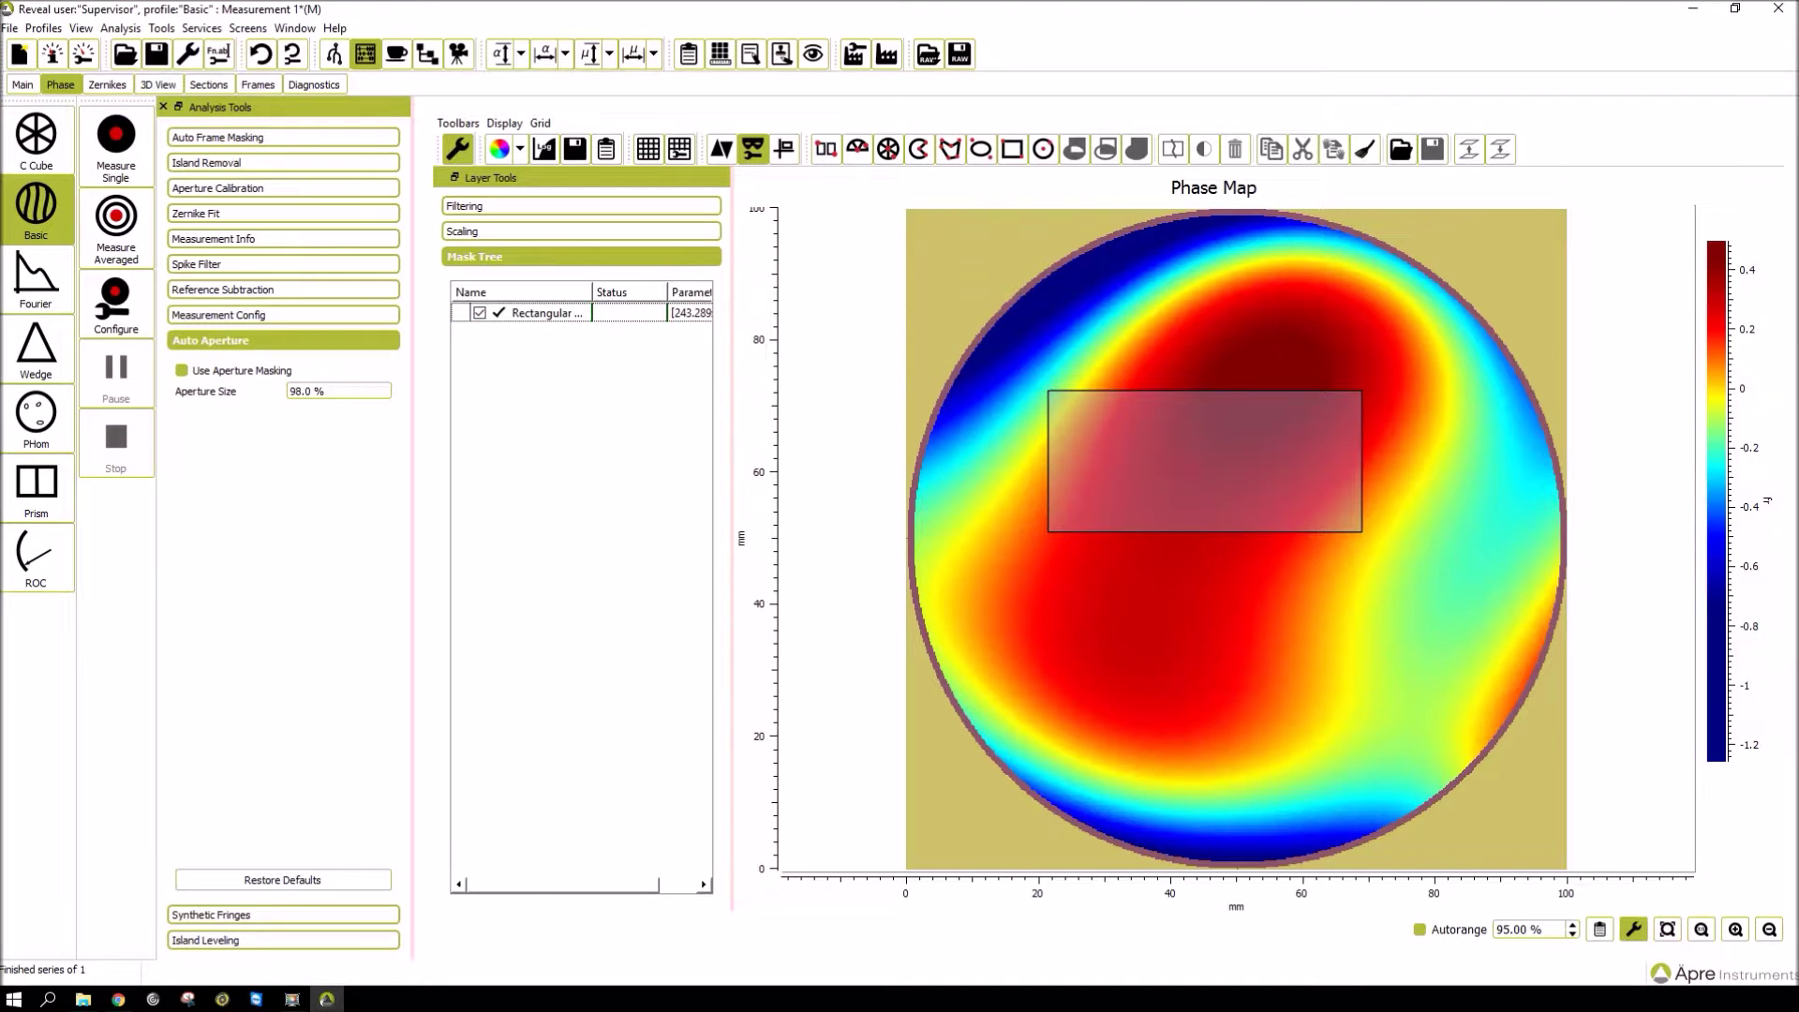
{"action": "left_click", "coordinate": [1161, 461]}
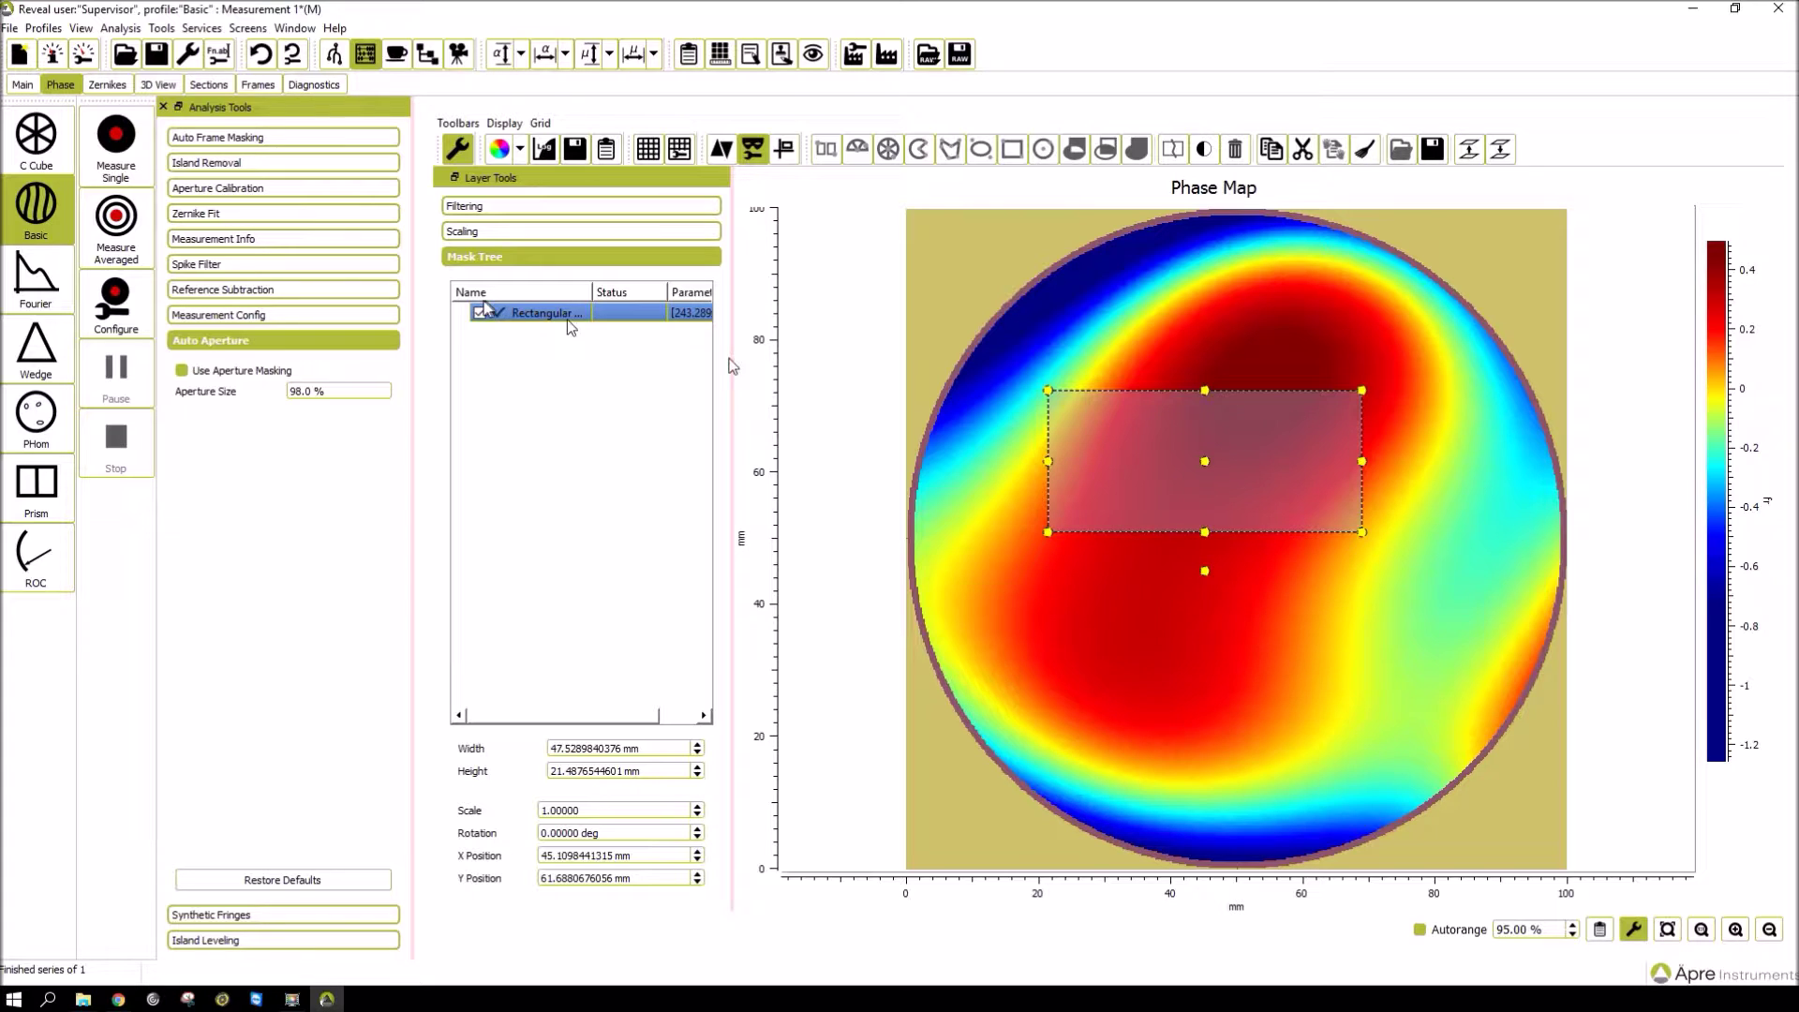
{"action": "left_click", "coordinate": [478, 347]}
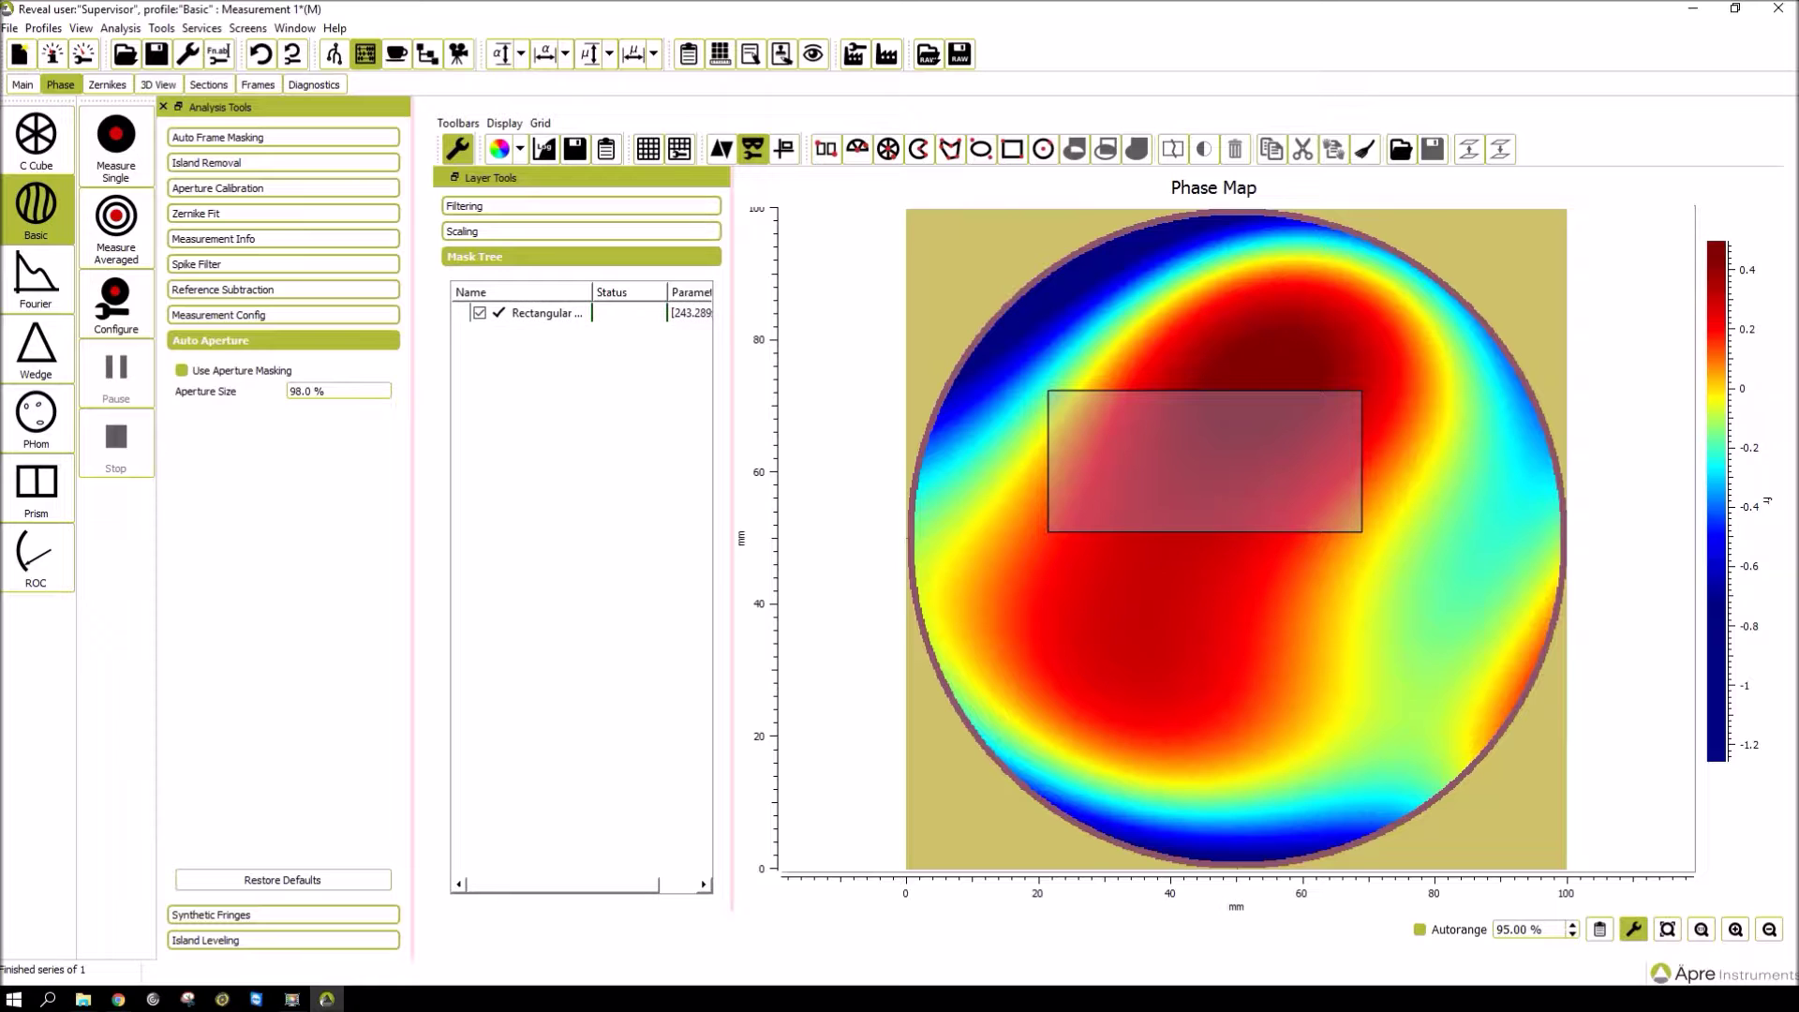
Draw a circular mask with a radius of about 23.1 mm and centre it at about X 45.1 mm, Y 44.0 mm.
{"action": "left_click_drag", "start_coordinate": [1227, 570], "coordinate": [1367, 506]}
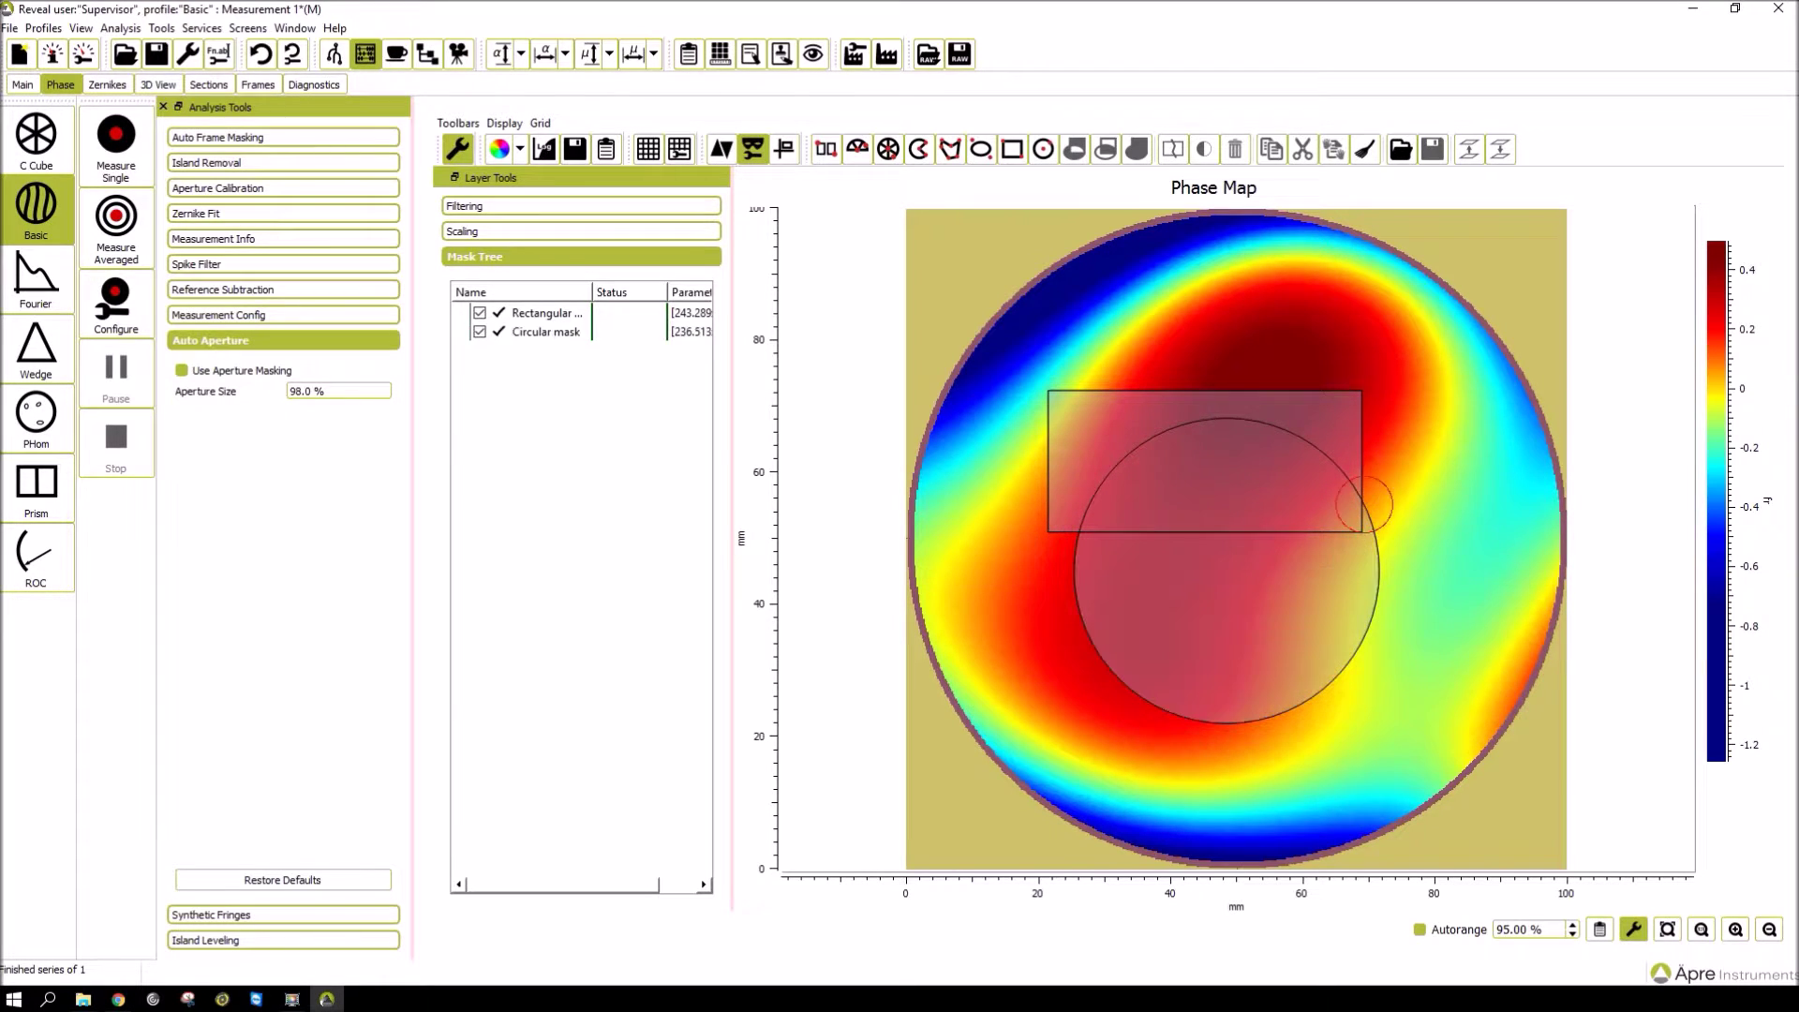
{"action": "left_click", "coordinate": [1298, 595]}
{"action": "mouse_move", "coordinate": [1215, 566]}
{"action": "left_mouse_down"}
{"action": "mouse_move", "coordinate": [1179, 554]}
{"action": "mouse_move", "coordinate": [1205, 579]}
{"action": "left_mouse_up"}
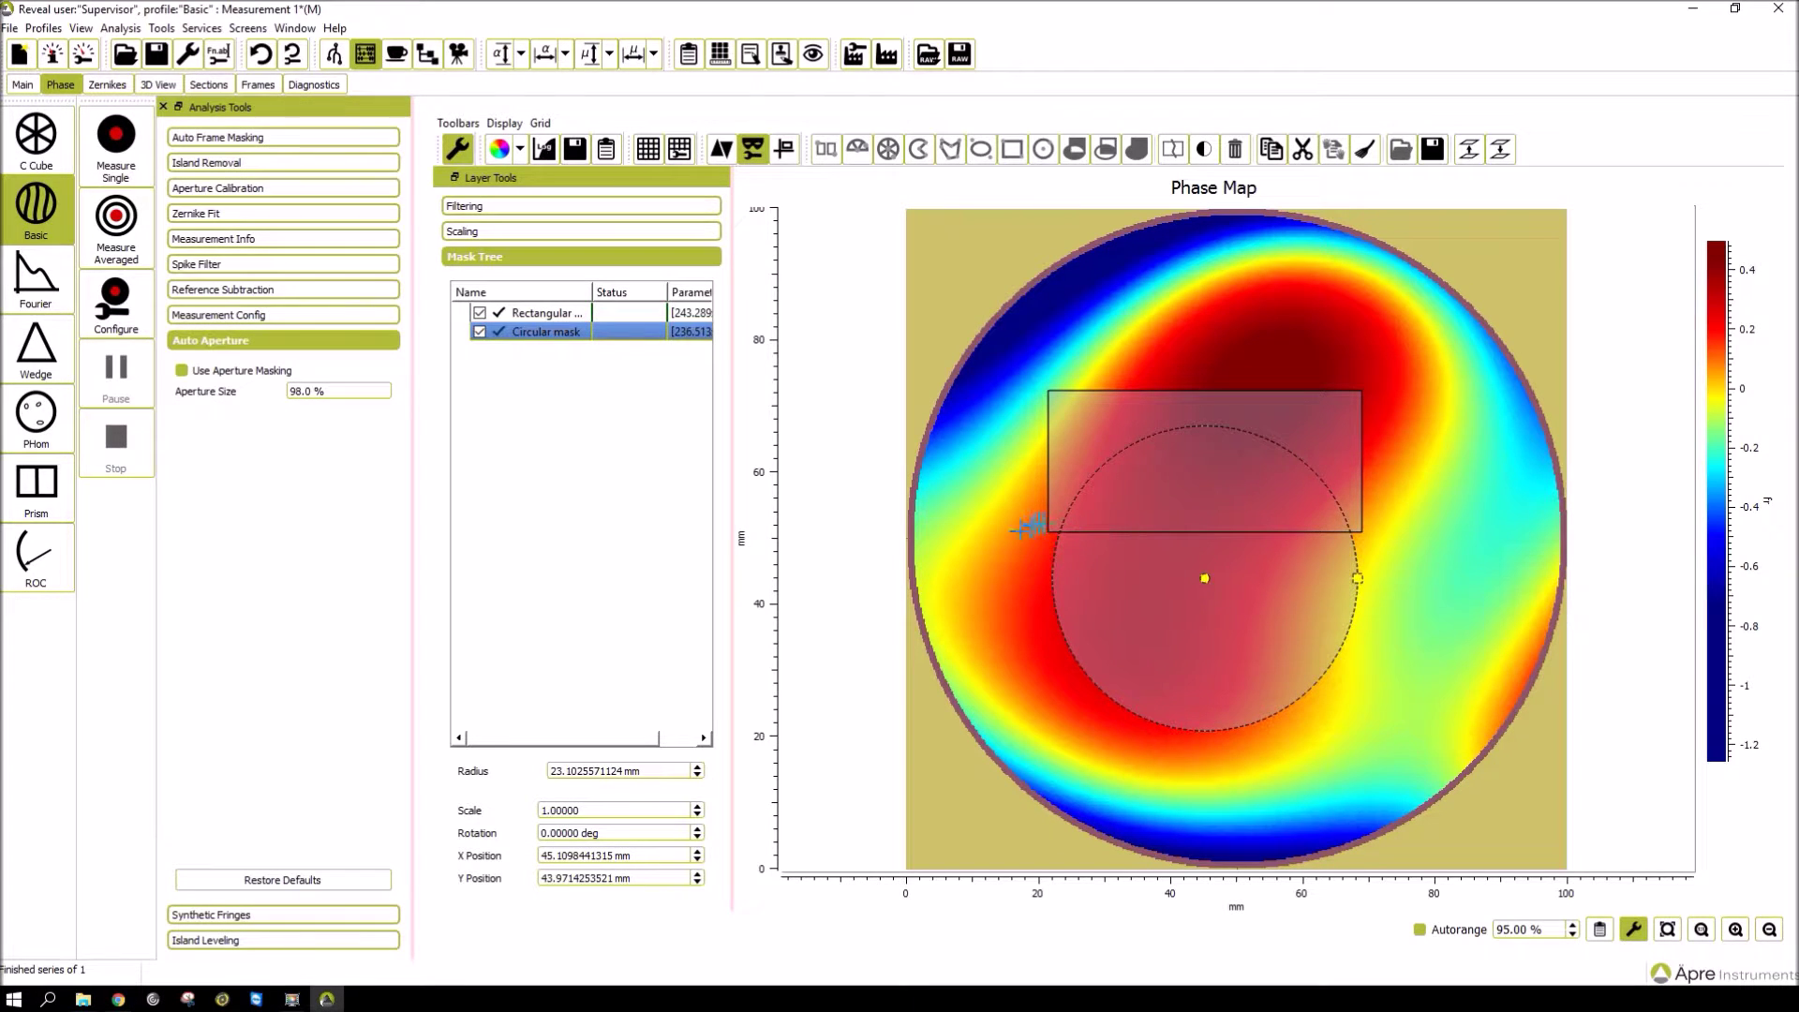
{"action": "left_click", "coordinate": [998, 529]}
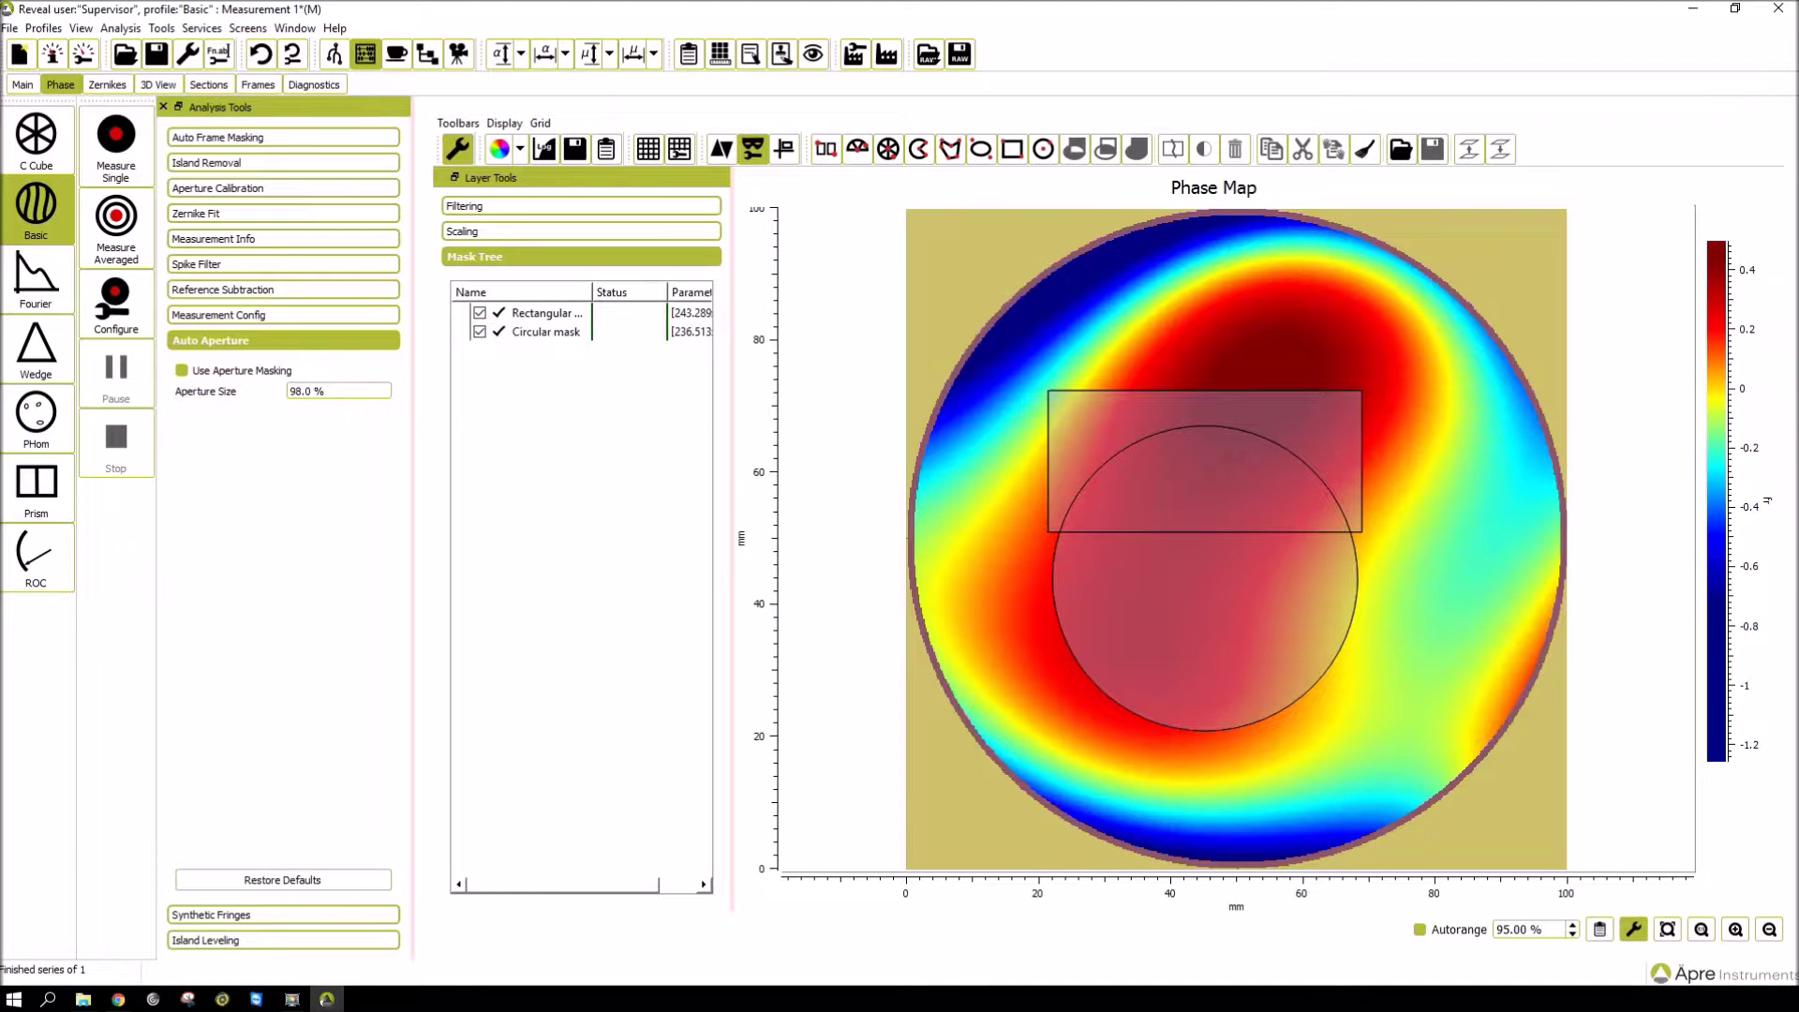
Select both masks and shift each slightly down and to the right, keeping the circle overlapping the rectangle's lower part.
{"action": "left_click", "coordinate": [1056, 436]}
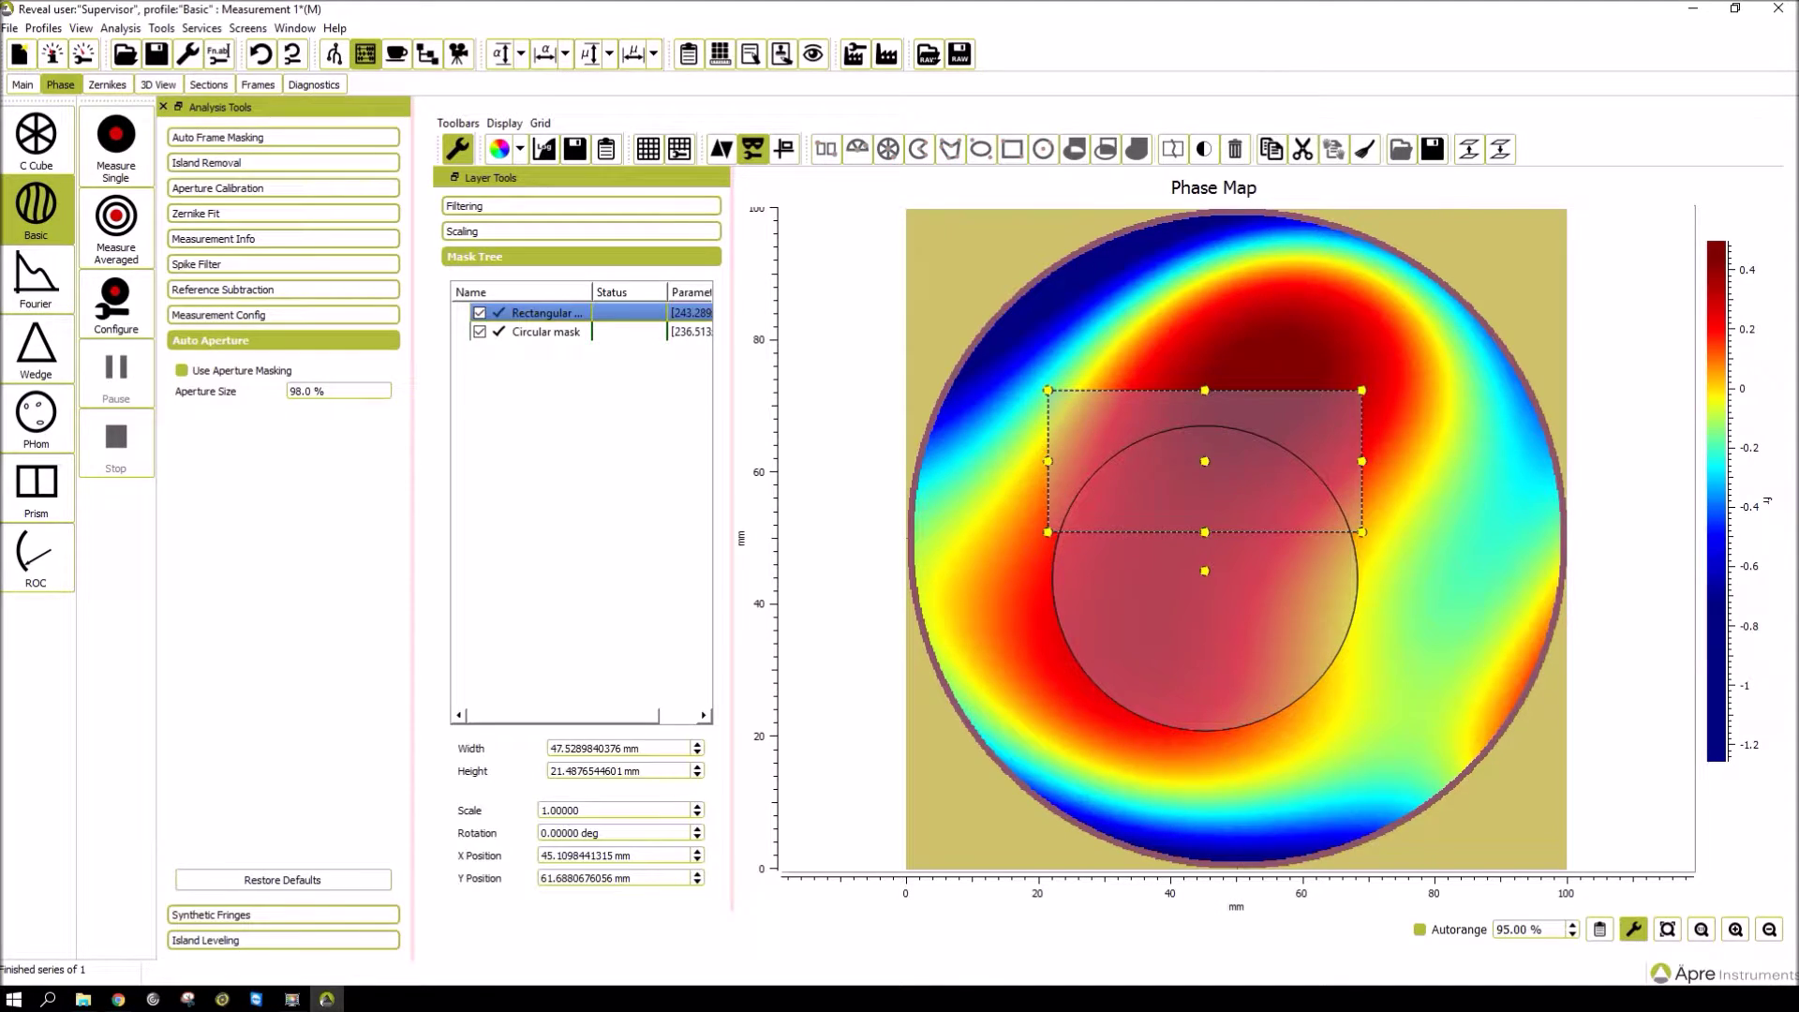
{"action": "left_click", "coordinate": [1162, 563]}
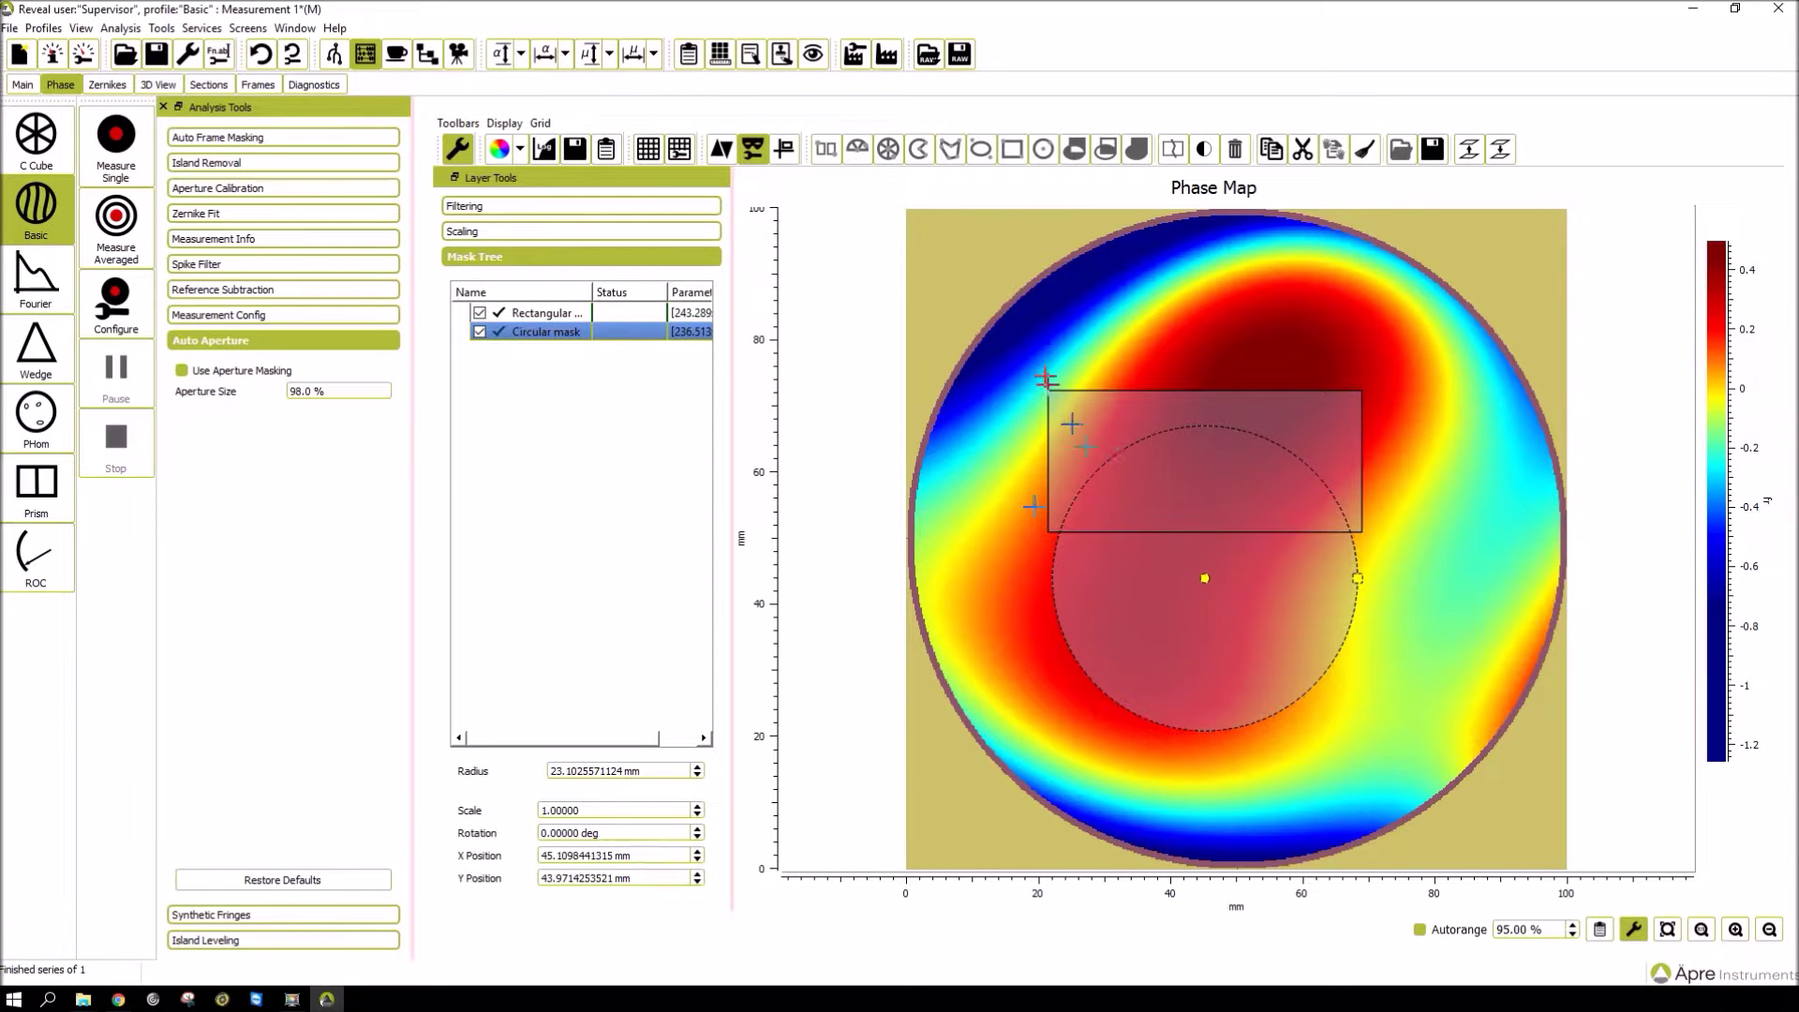
{"action": "left_click", "coordinate": [539, 316], "text": "ctrl"}
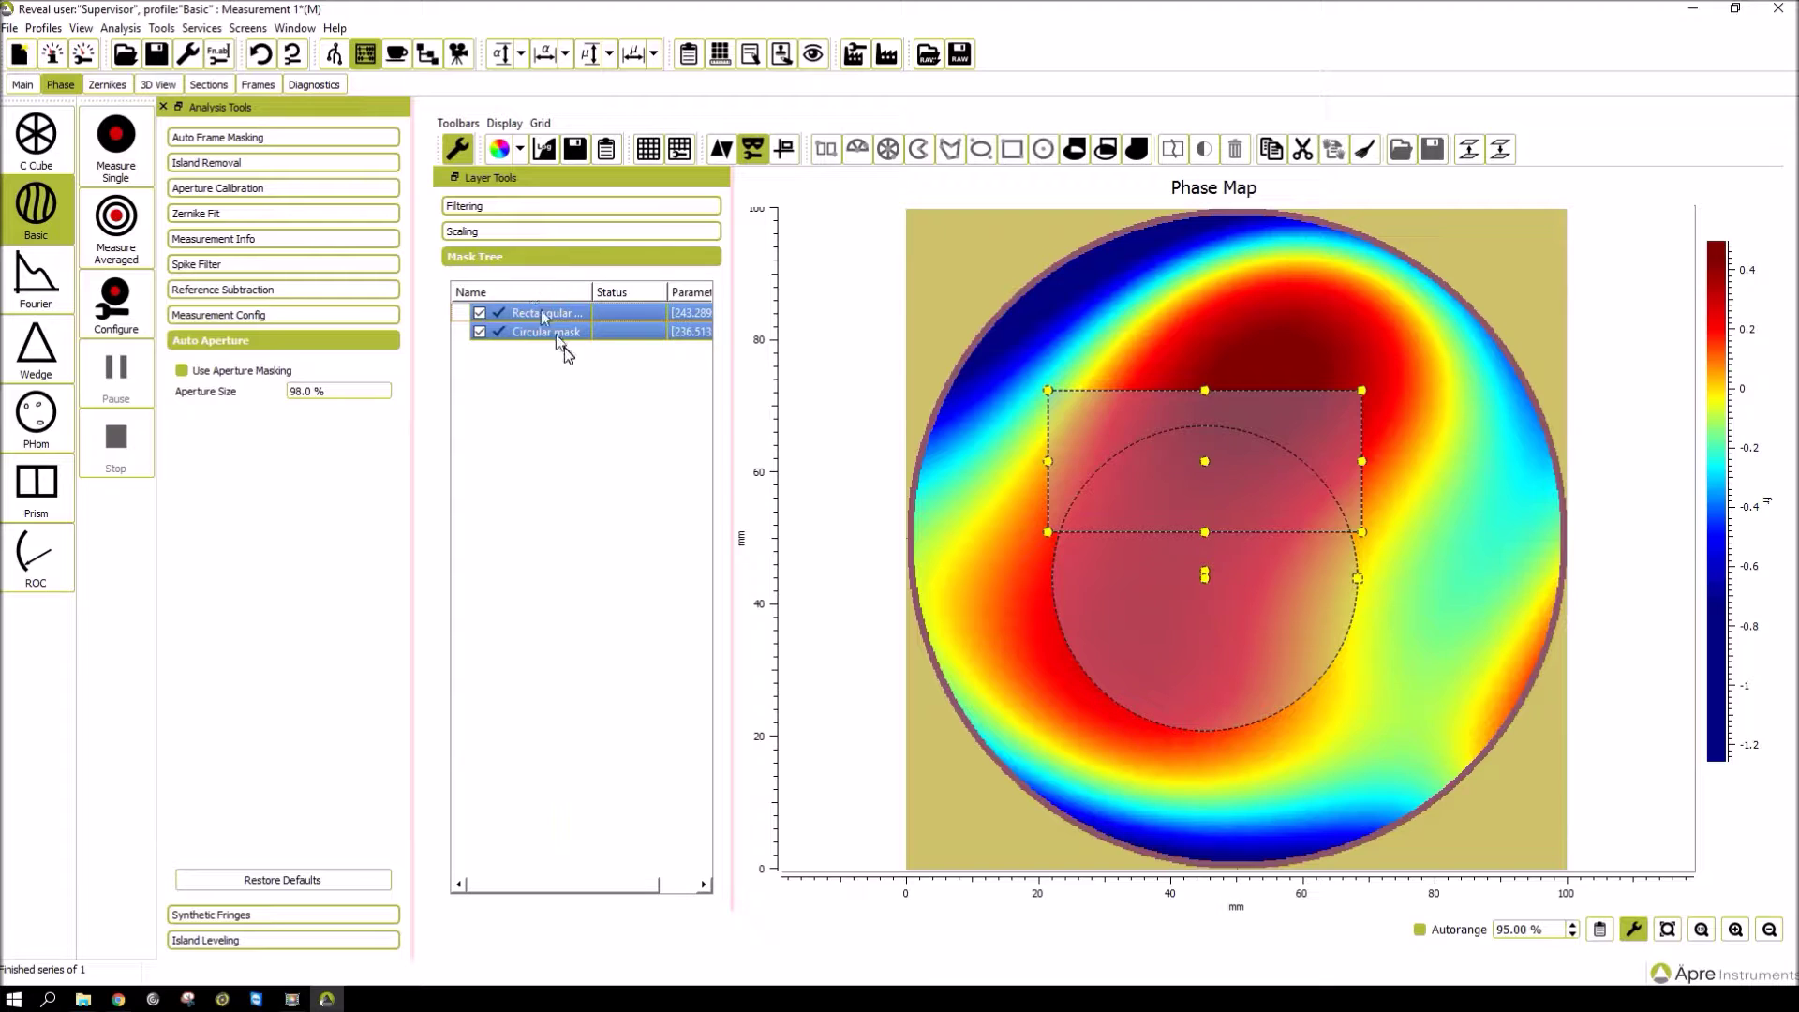
{"action": "left_click_drag", "start_coordinate": [1166, 592], "coordinate": [1146, 650]}
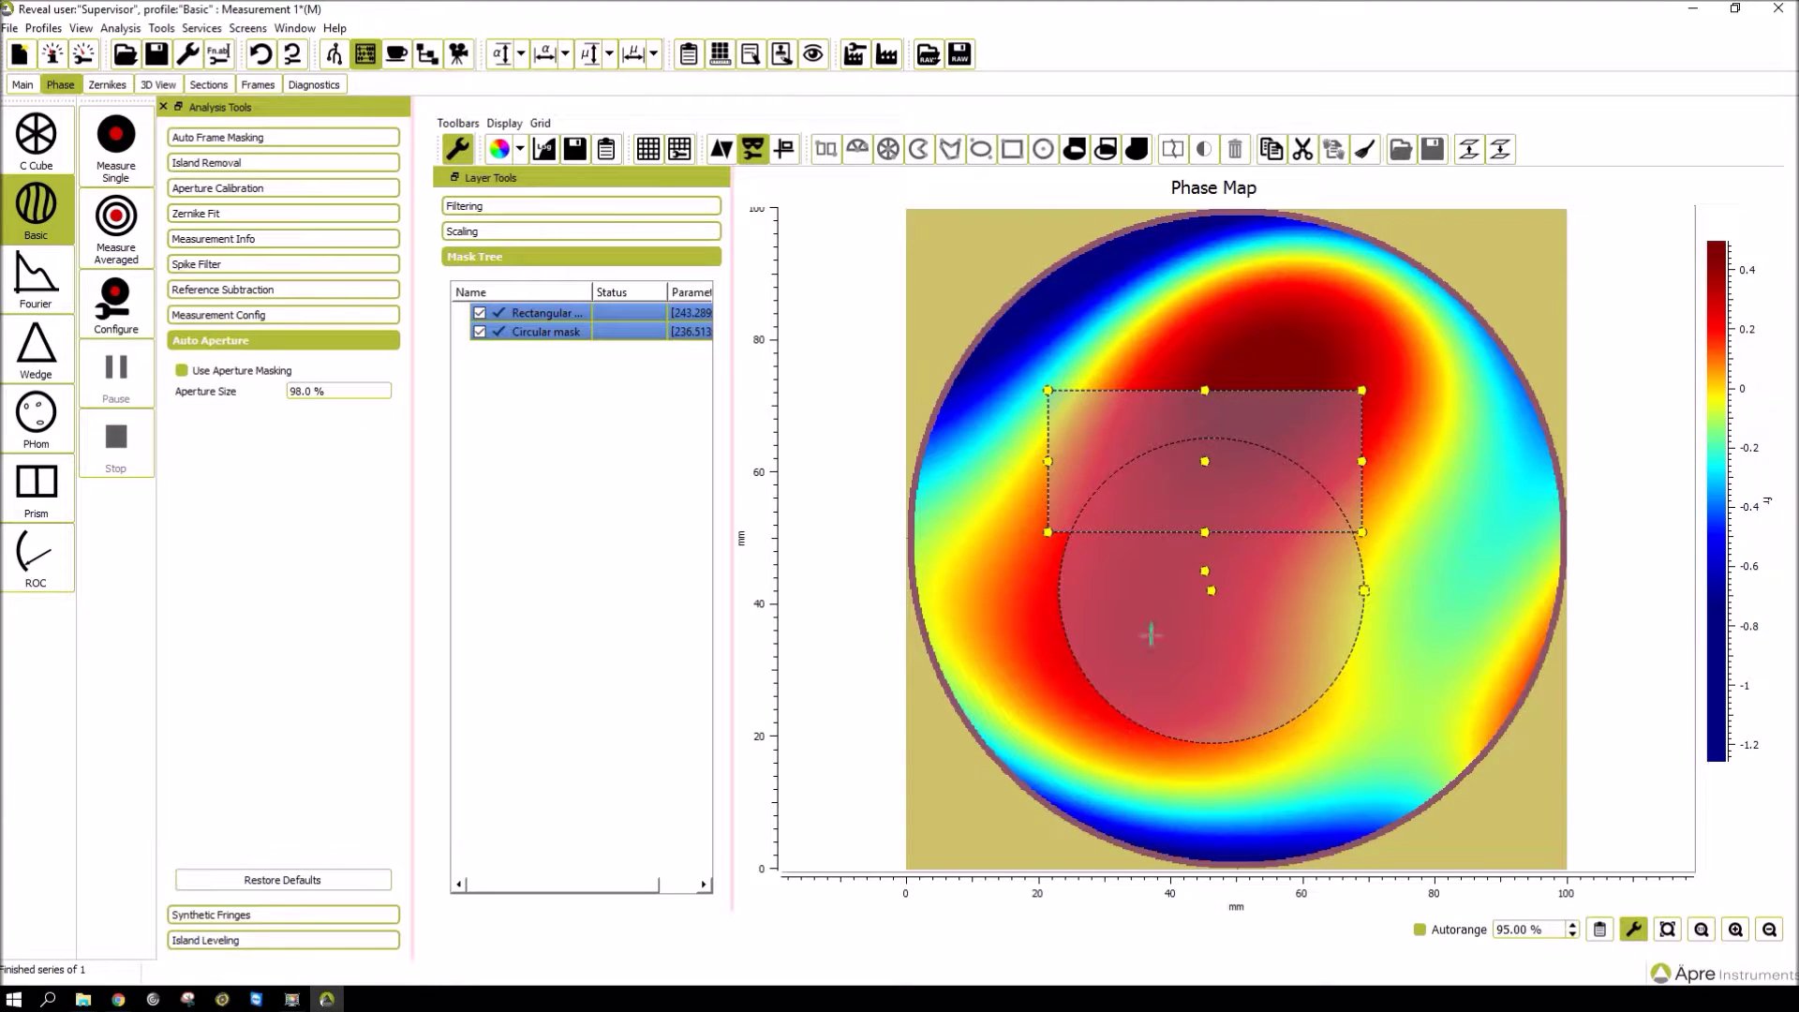
{"action": "left_click_drag", "start_coordinate": [1080, 411], "coordinate": [1086, 420]}
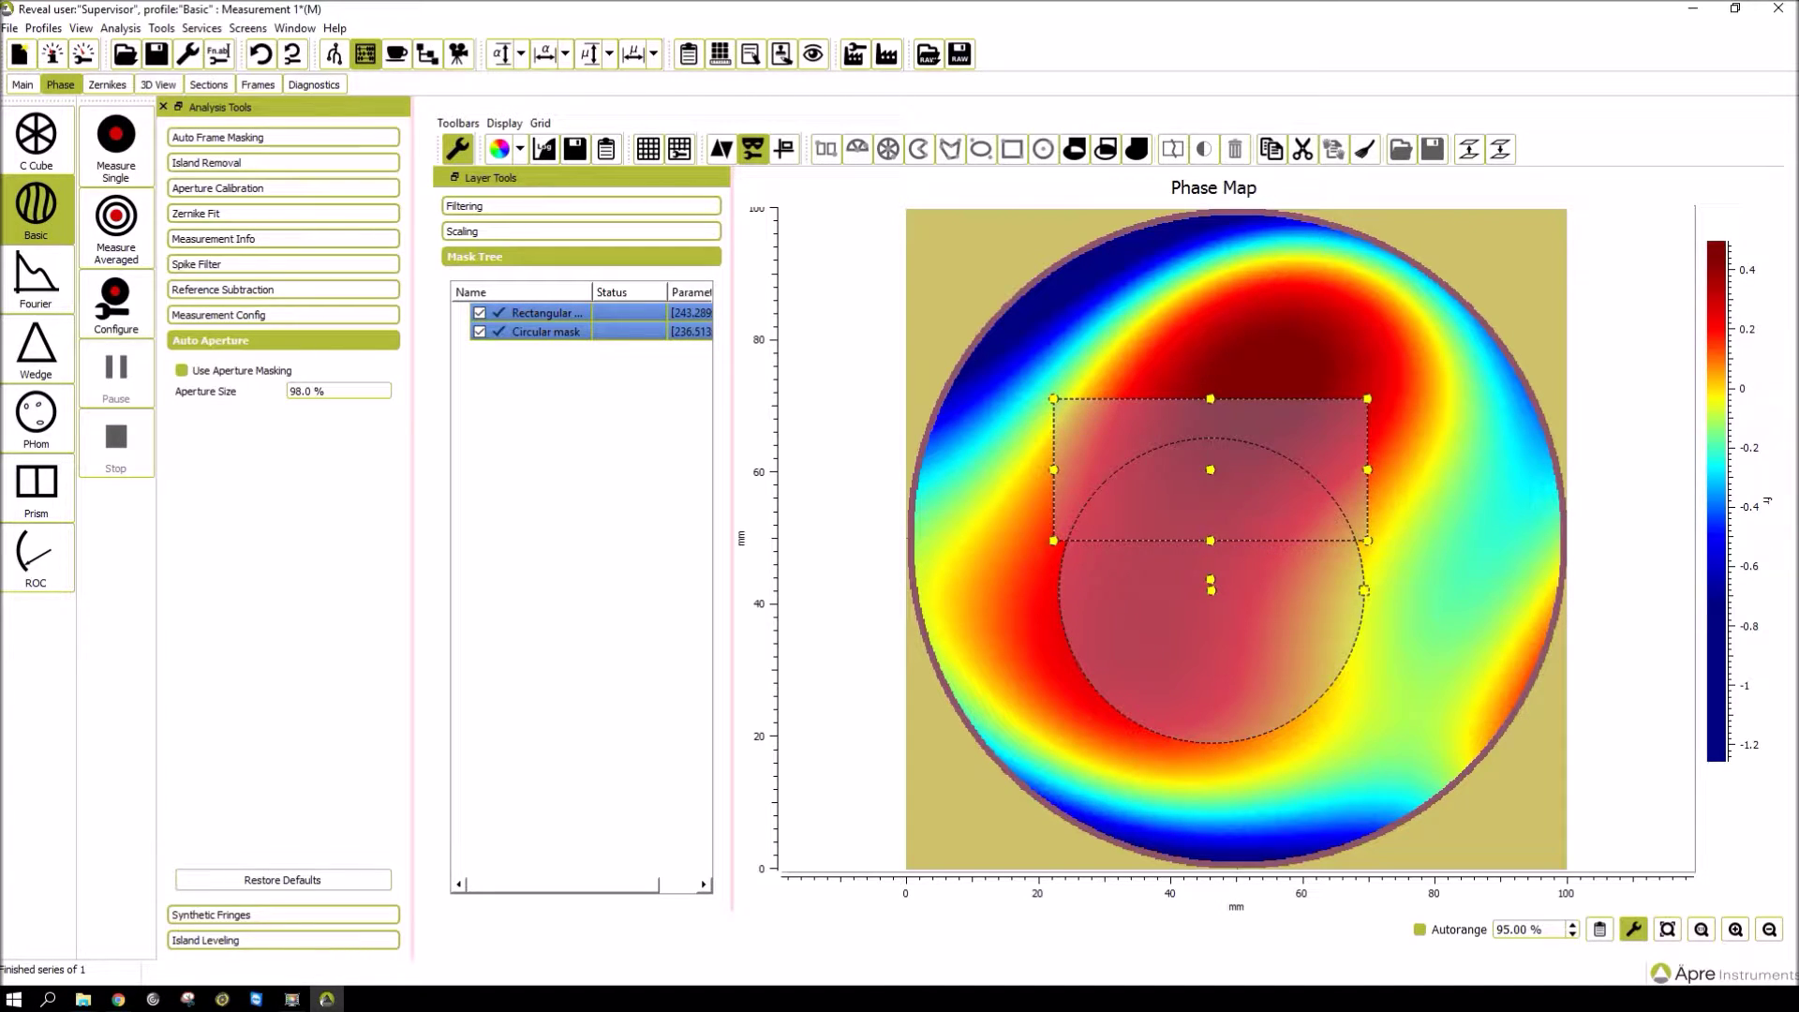
{"action": "left_click", "coordinate": [994, 454]}
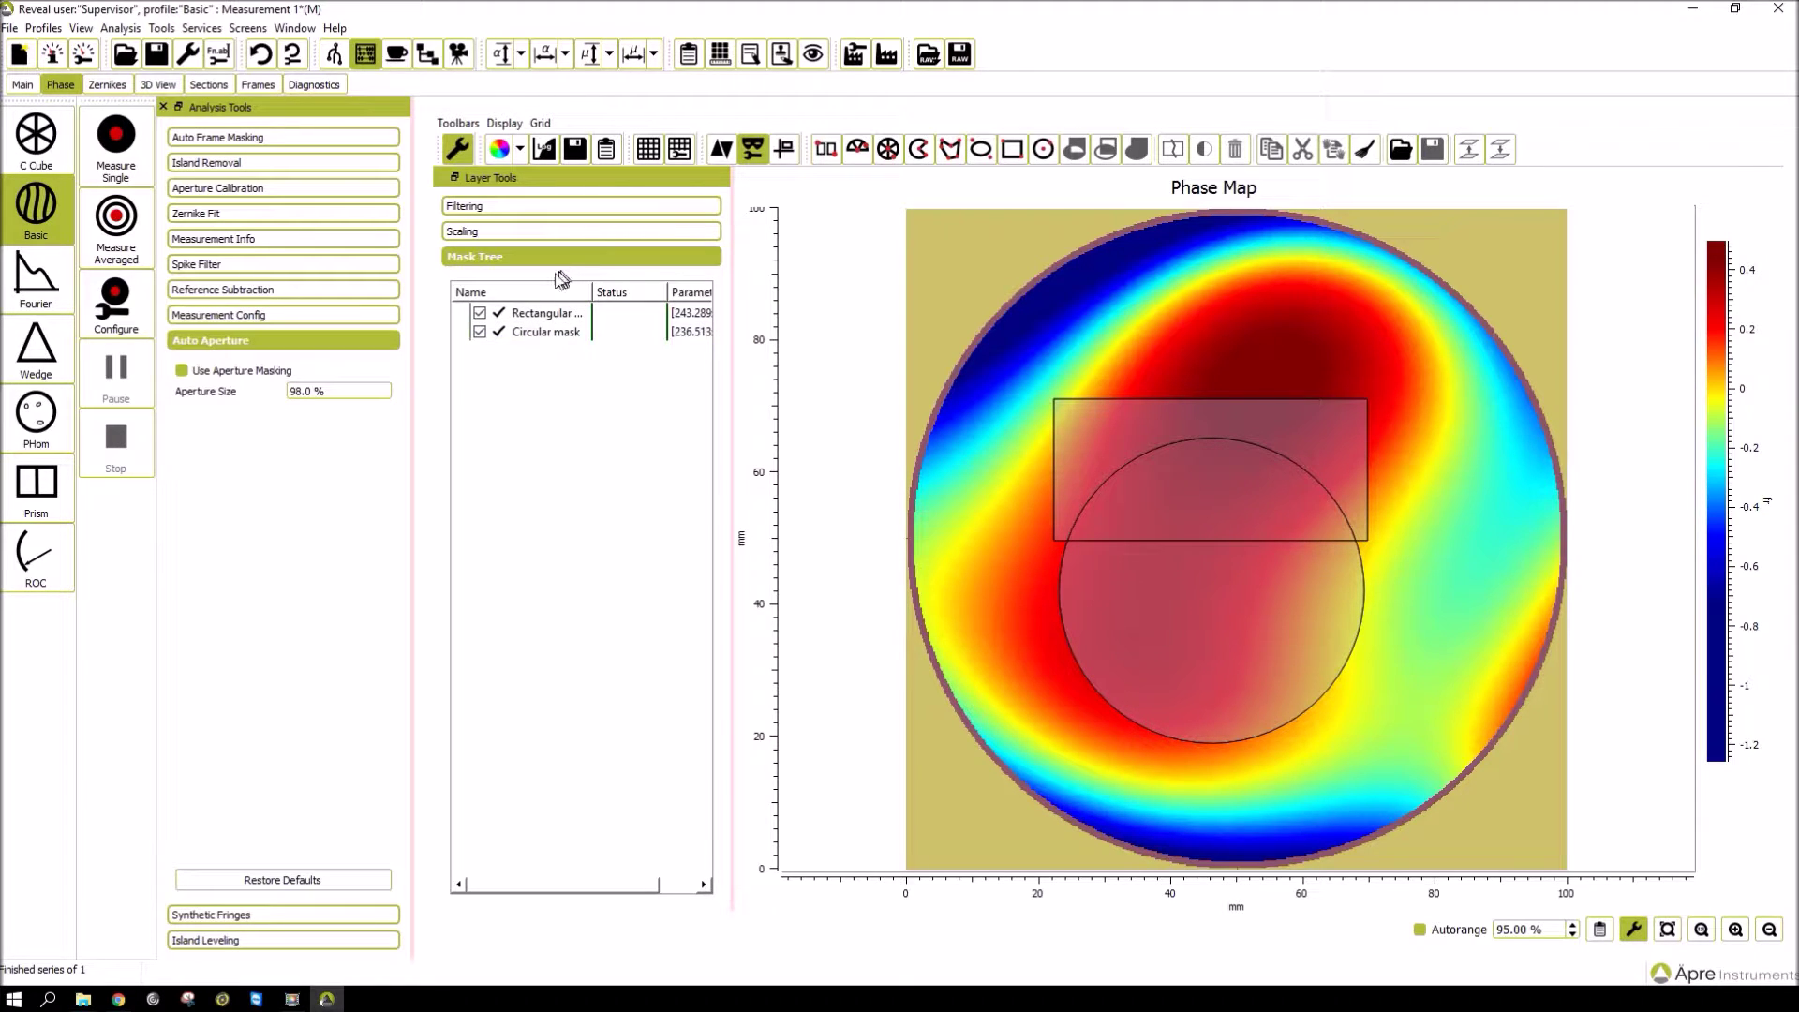
Combine the rectangular and circular masks into a single mask covering both shapes.
{"action": "left_click", "coordinate": [517, 333]}
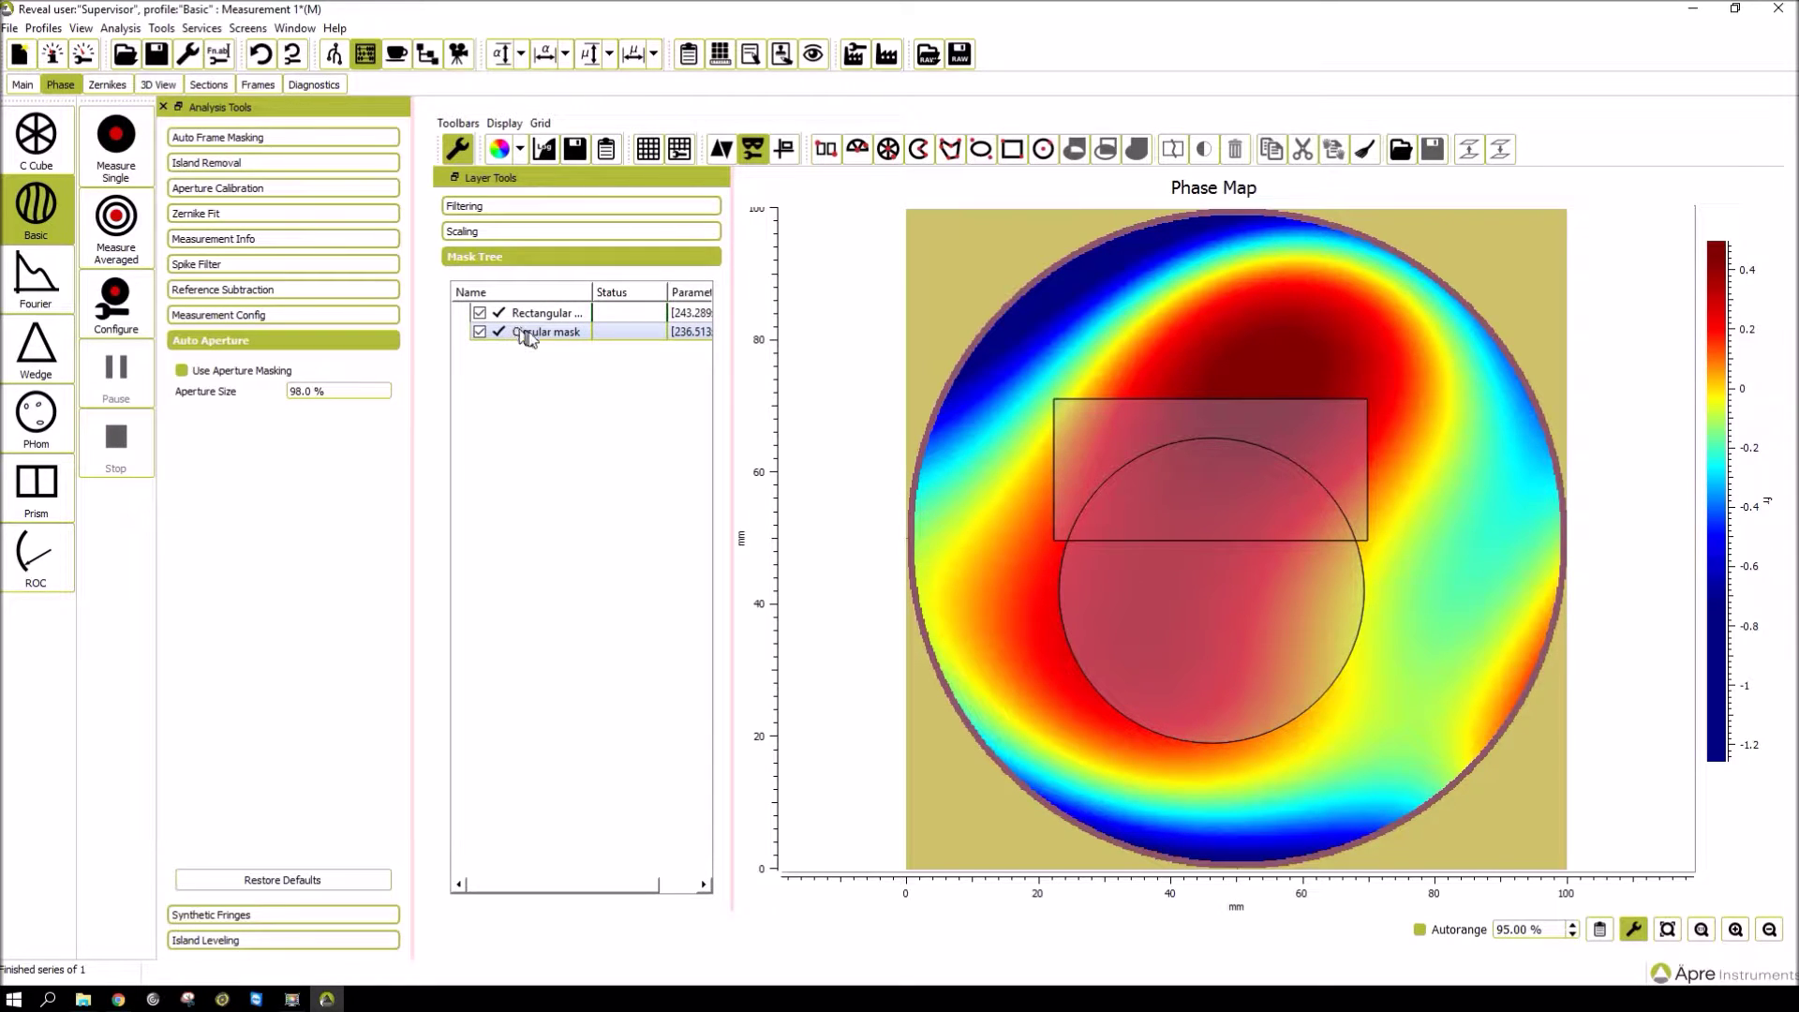
{"action": "left_click", "coordinate": [539, 314], "text": "ctrl"}
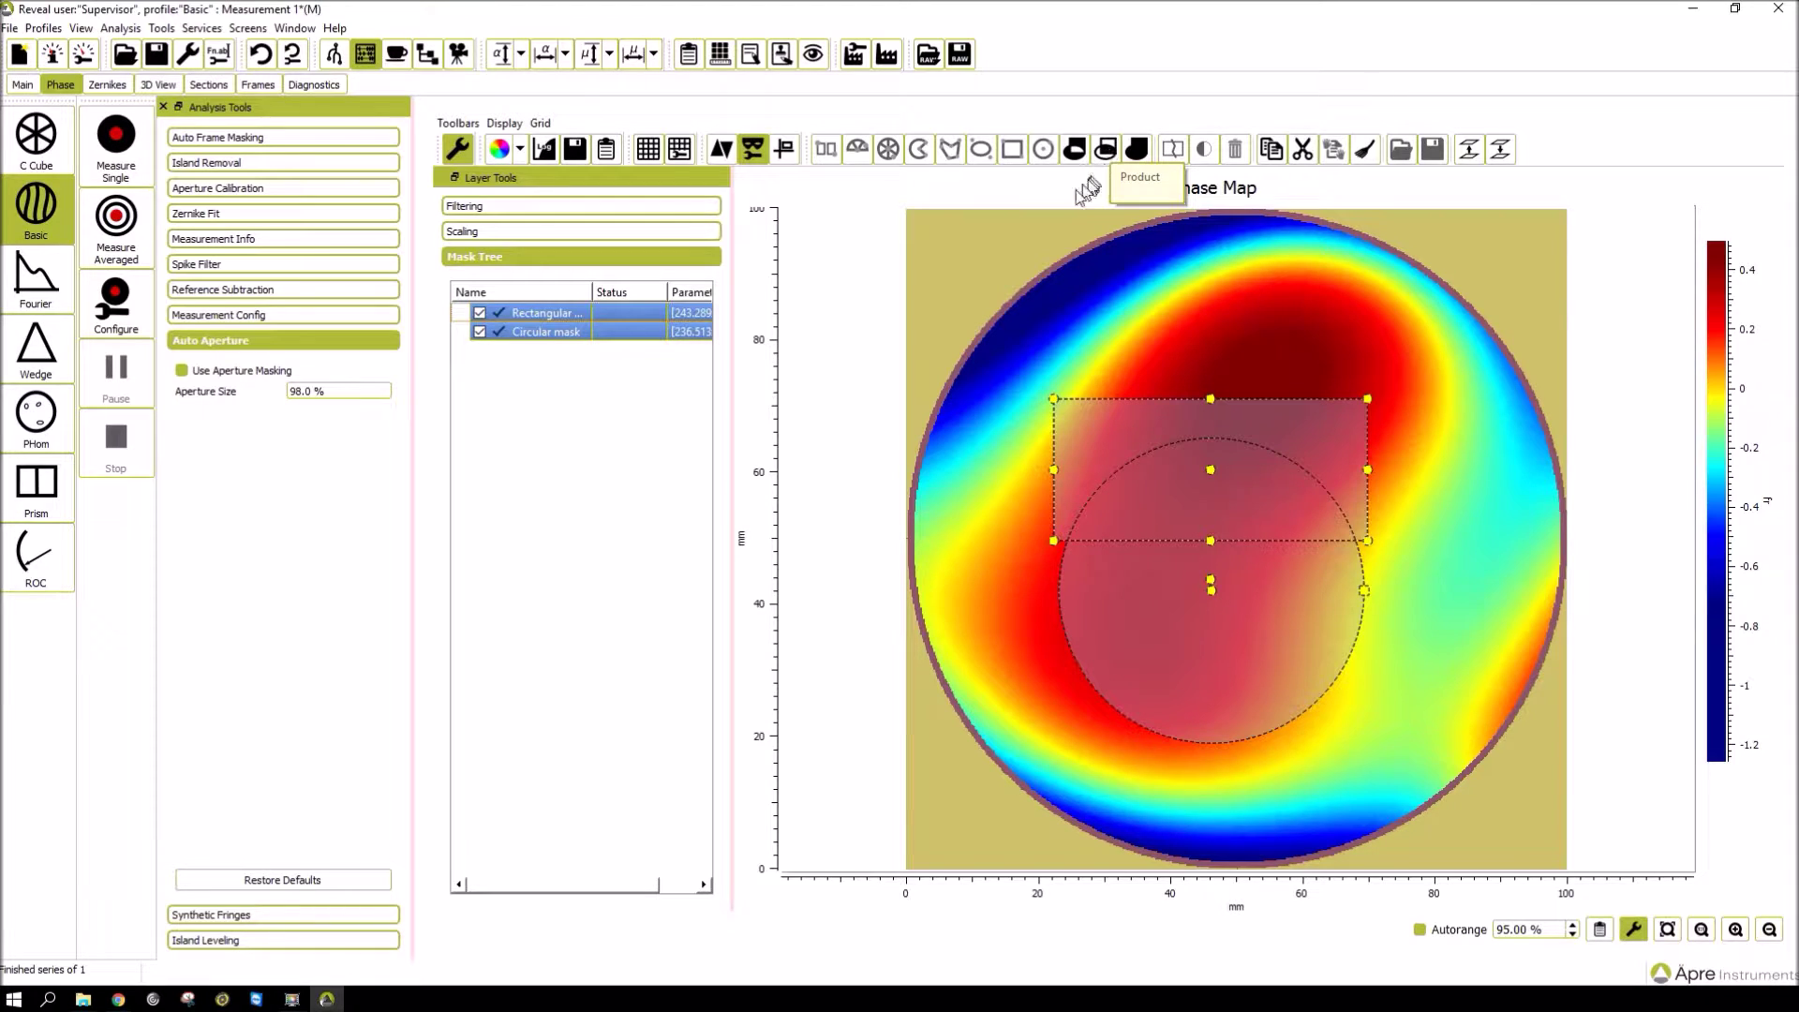
{"action": "left_click", "coordinate": [1107, 150]}
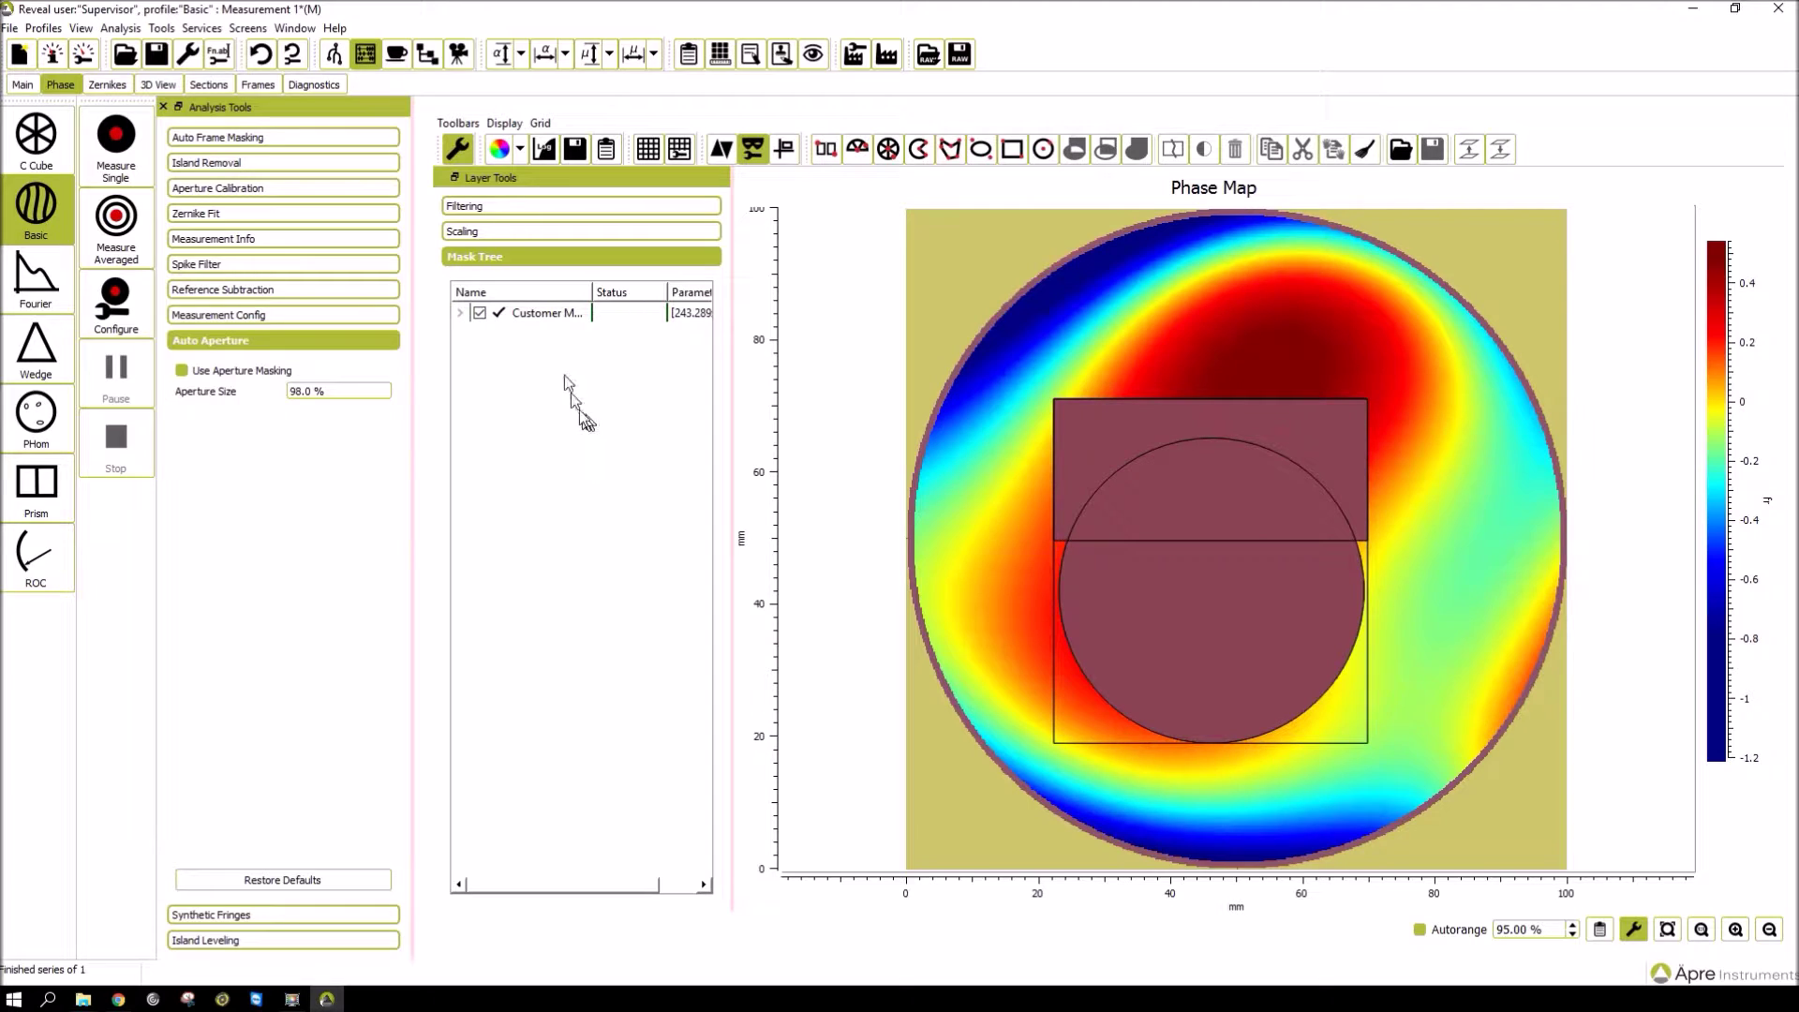
Expand the combined mask in the mask tree and examine the parameters of its circular component.
{"action": "left_click", "coordinate": [539, 313]}
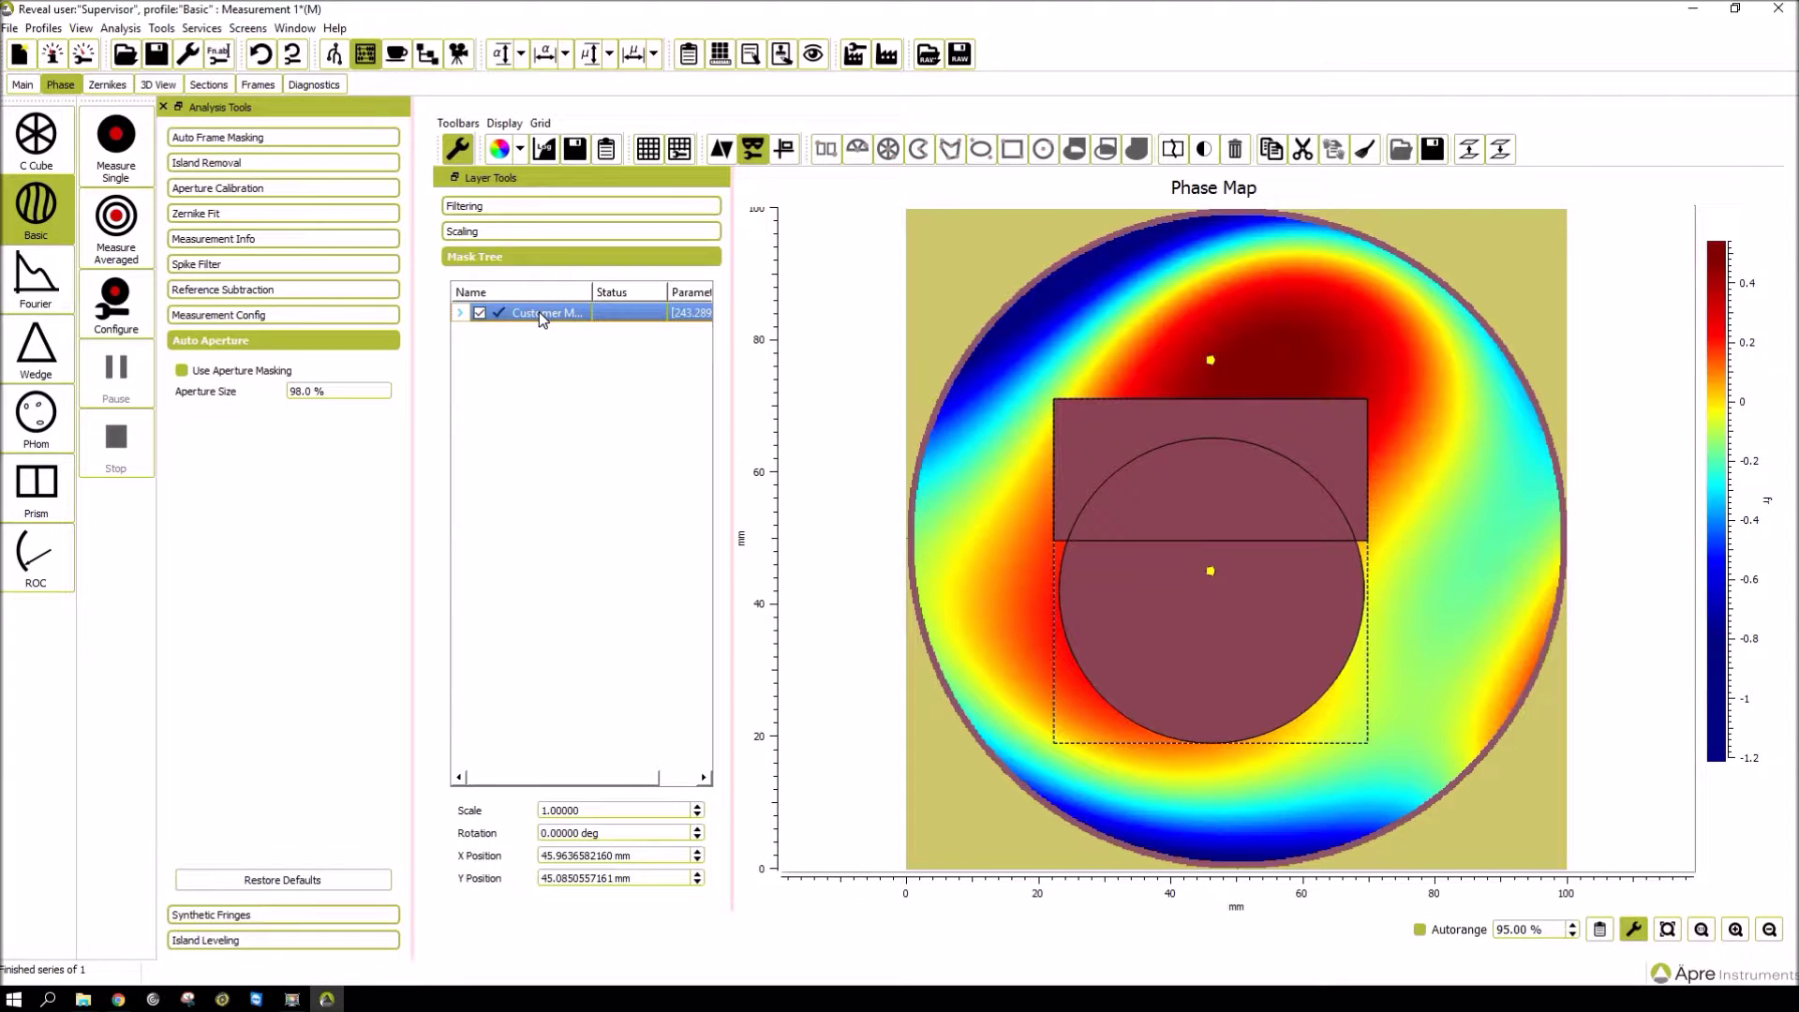
{"action": "left_click", "coordinate": [460, 313]}
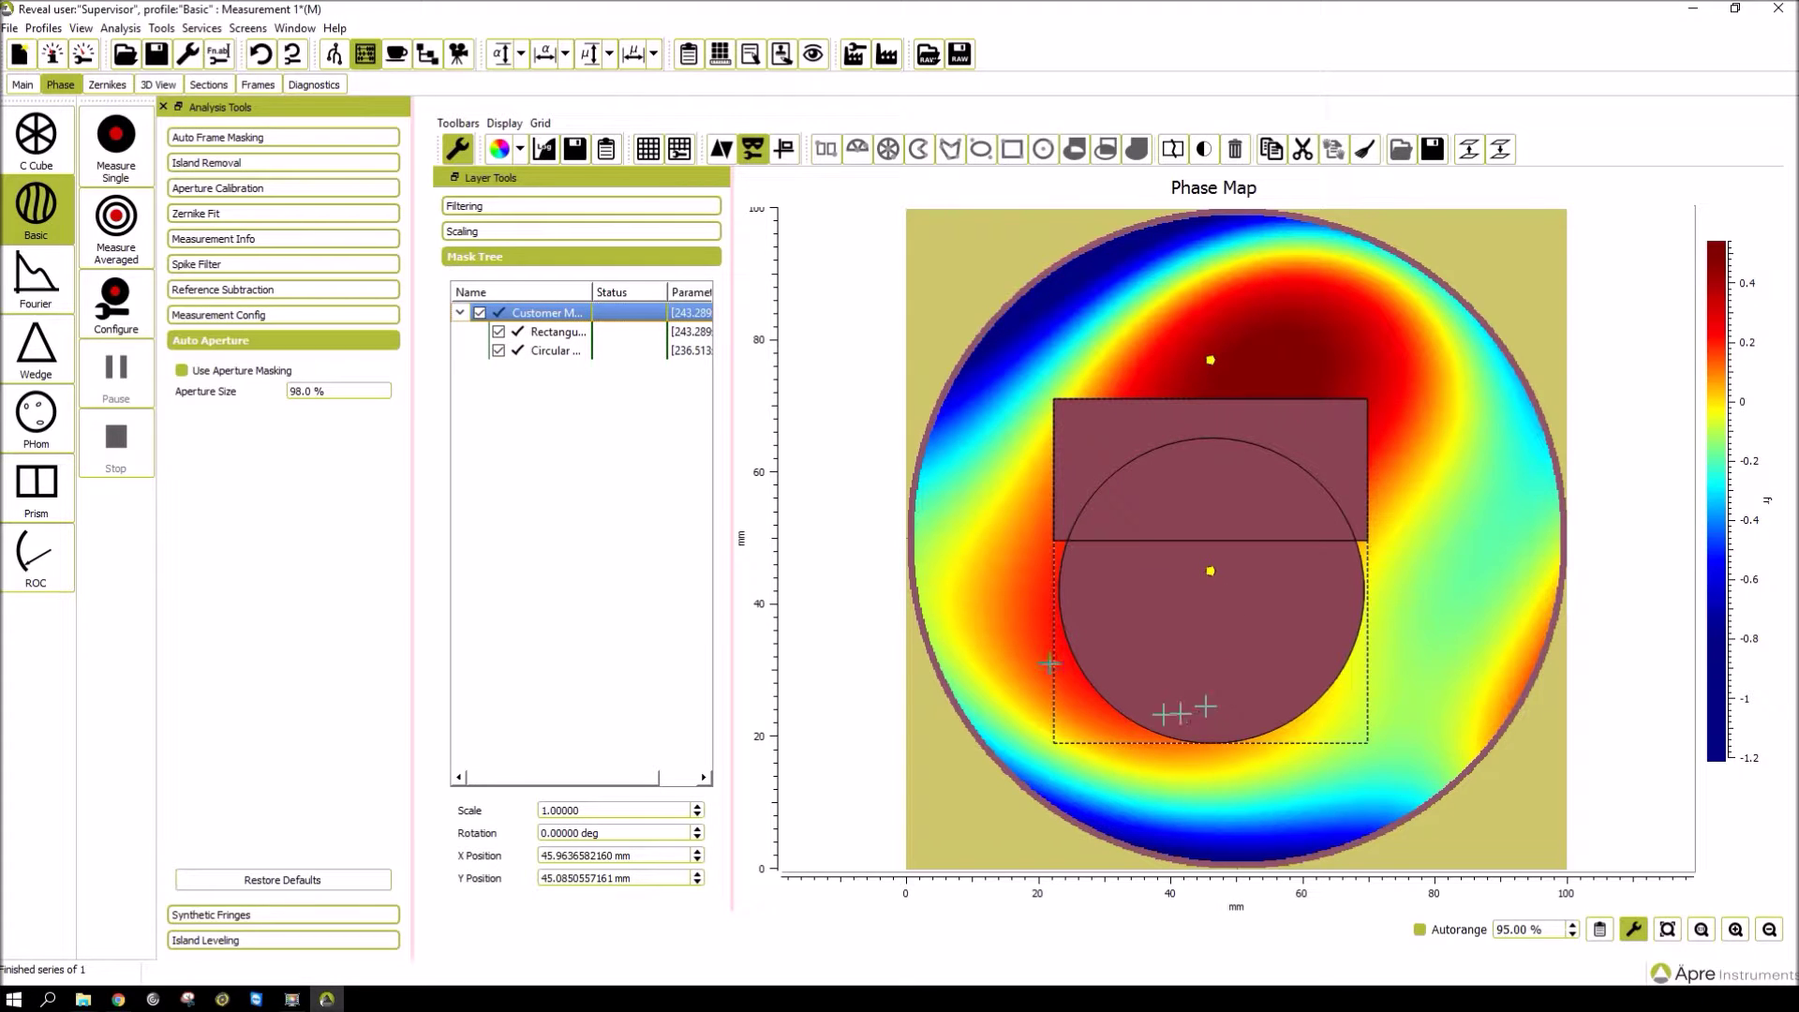
{"action": "left_click", "coordinate": [536, 386]}
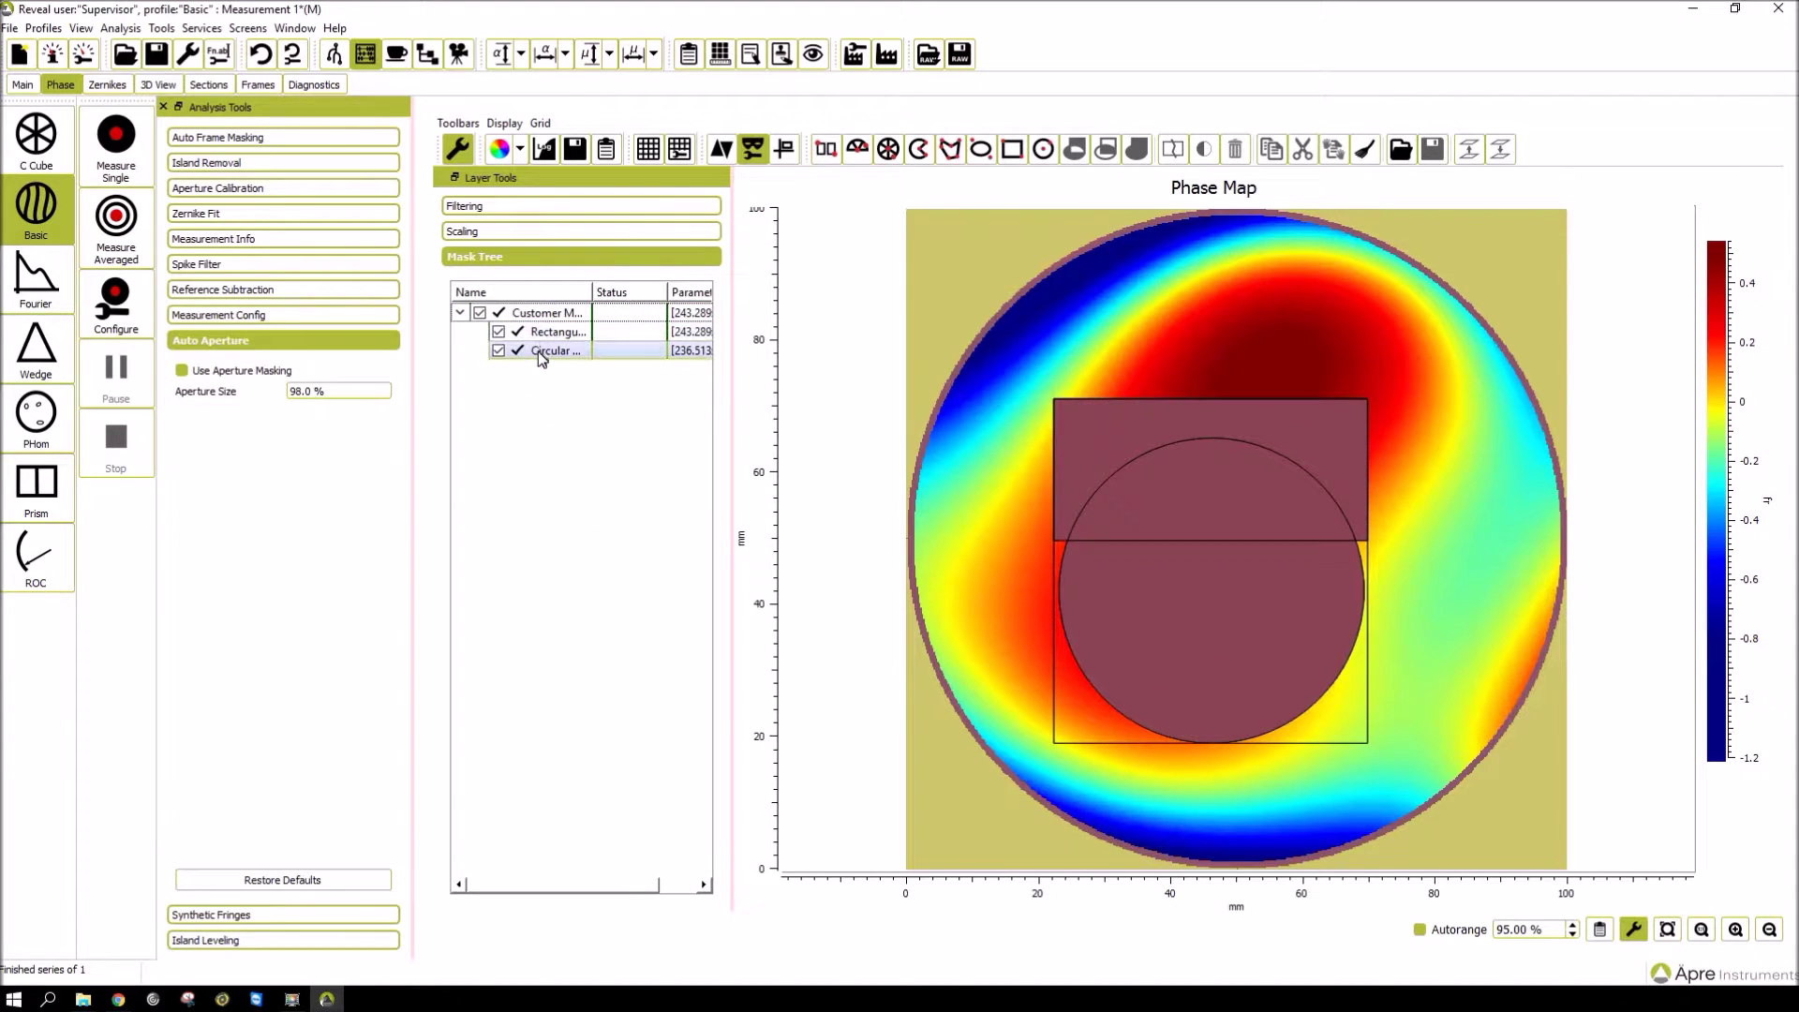
{"action": "left_click", "coordinate": [540, 352]}
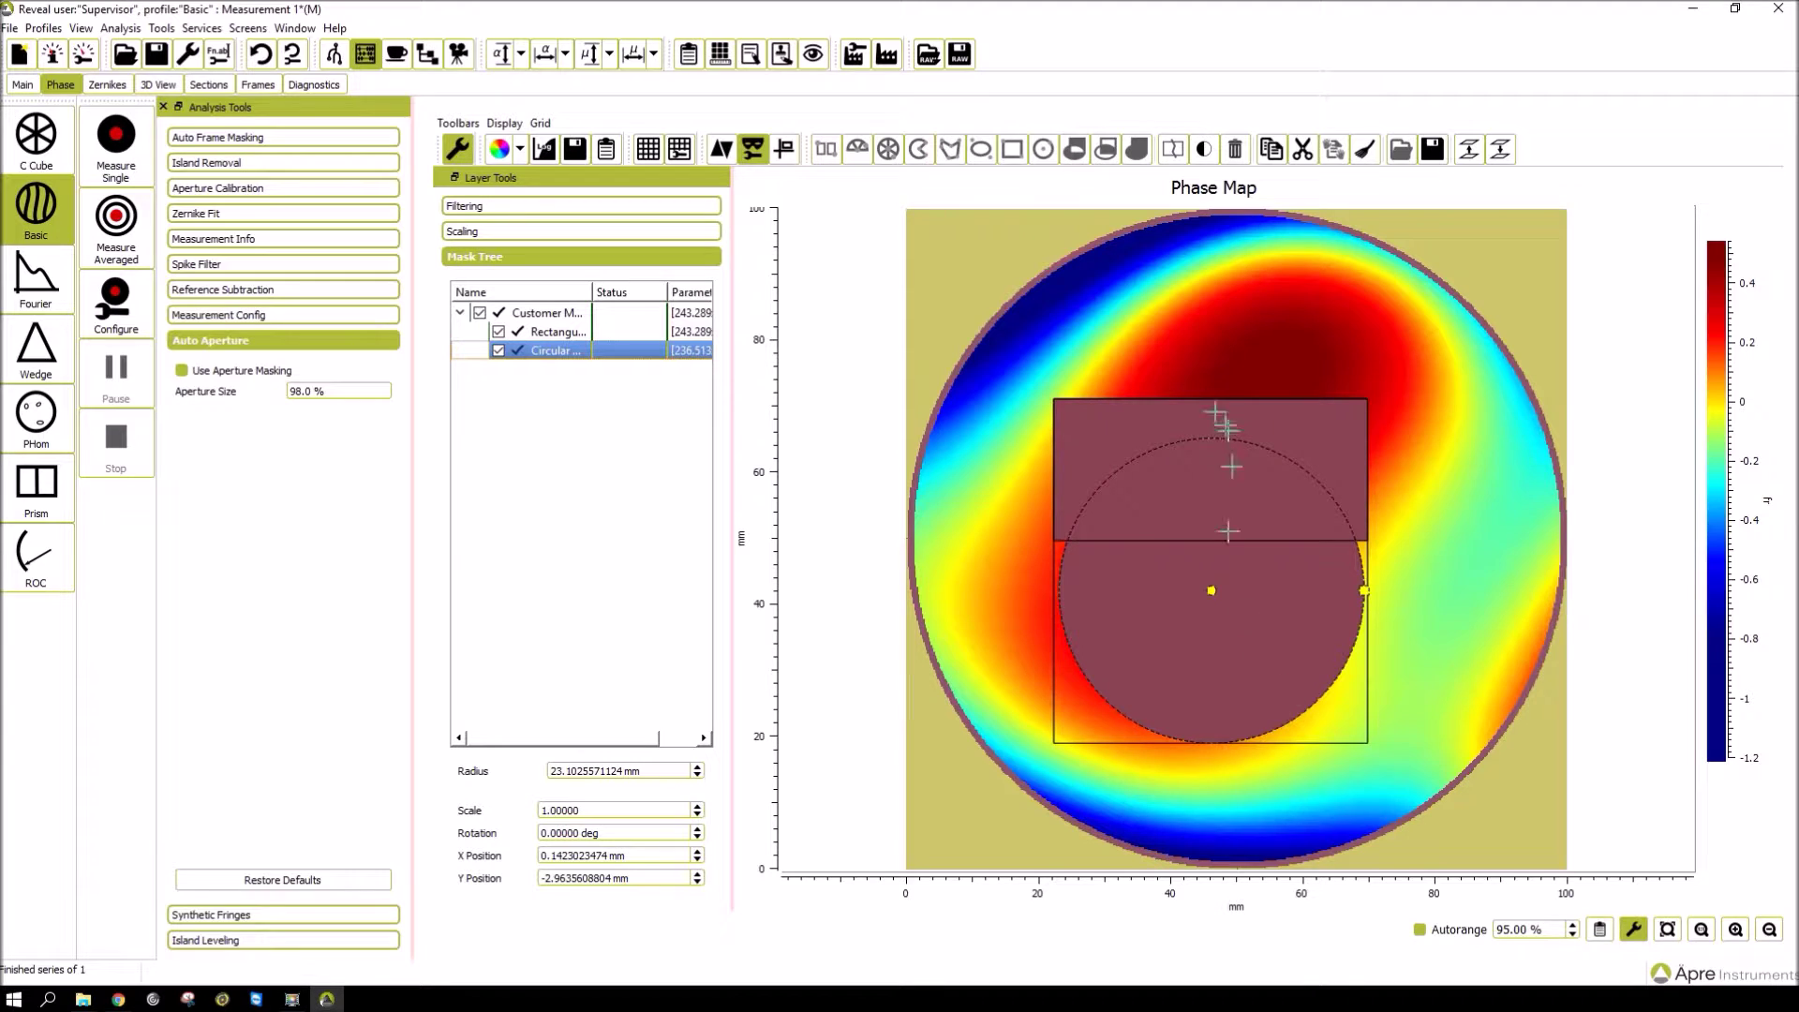
Invert the whole combined mask and leave mask editing to apply it to the phase map.
{"action": "left_click", "coordinate": [548, 313]}
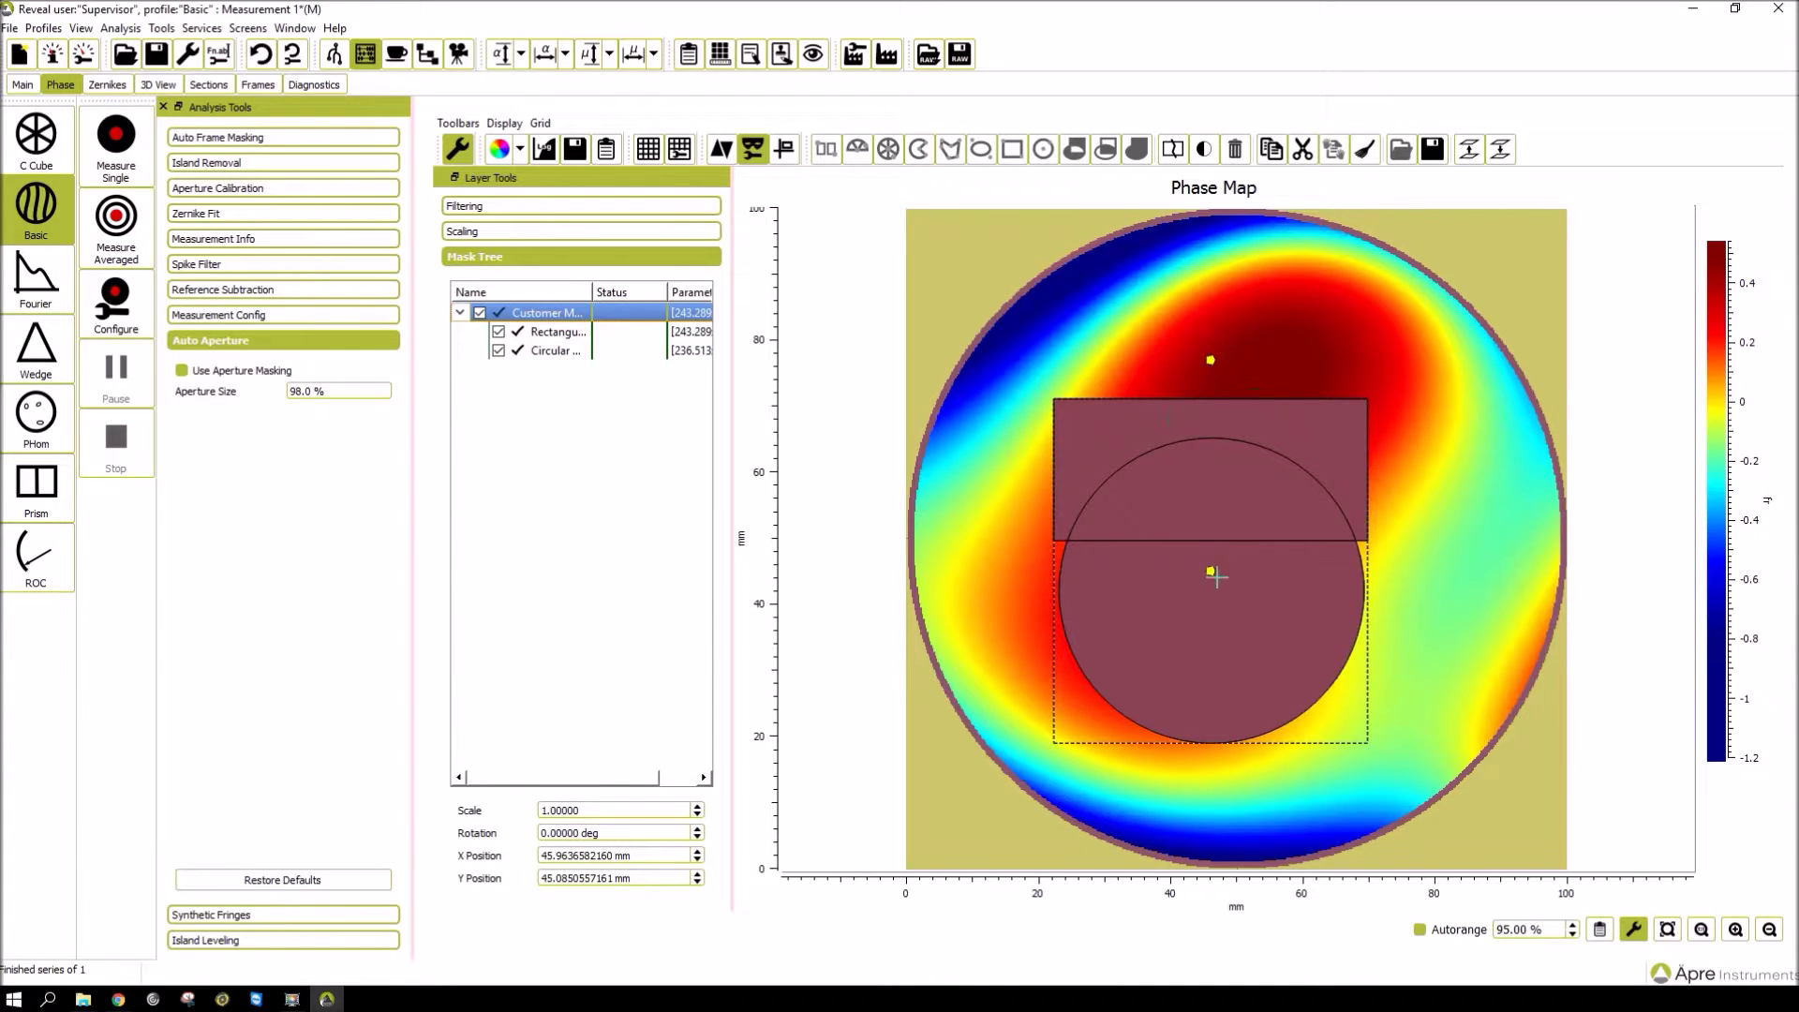
{"action": "left_click", "coordinate": [1205, 154]}
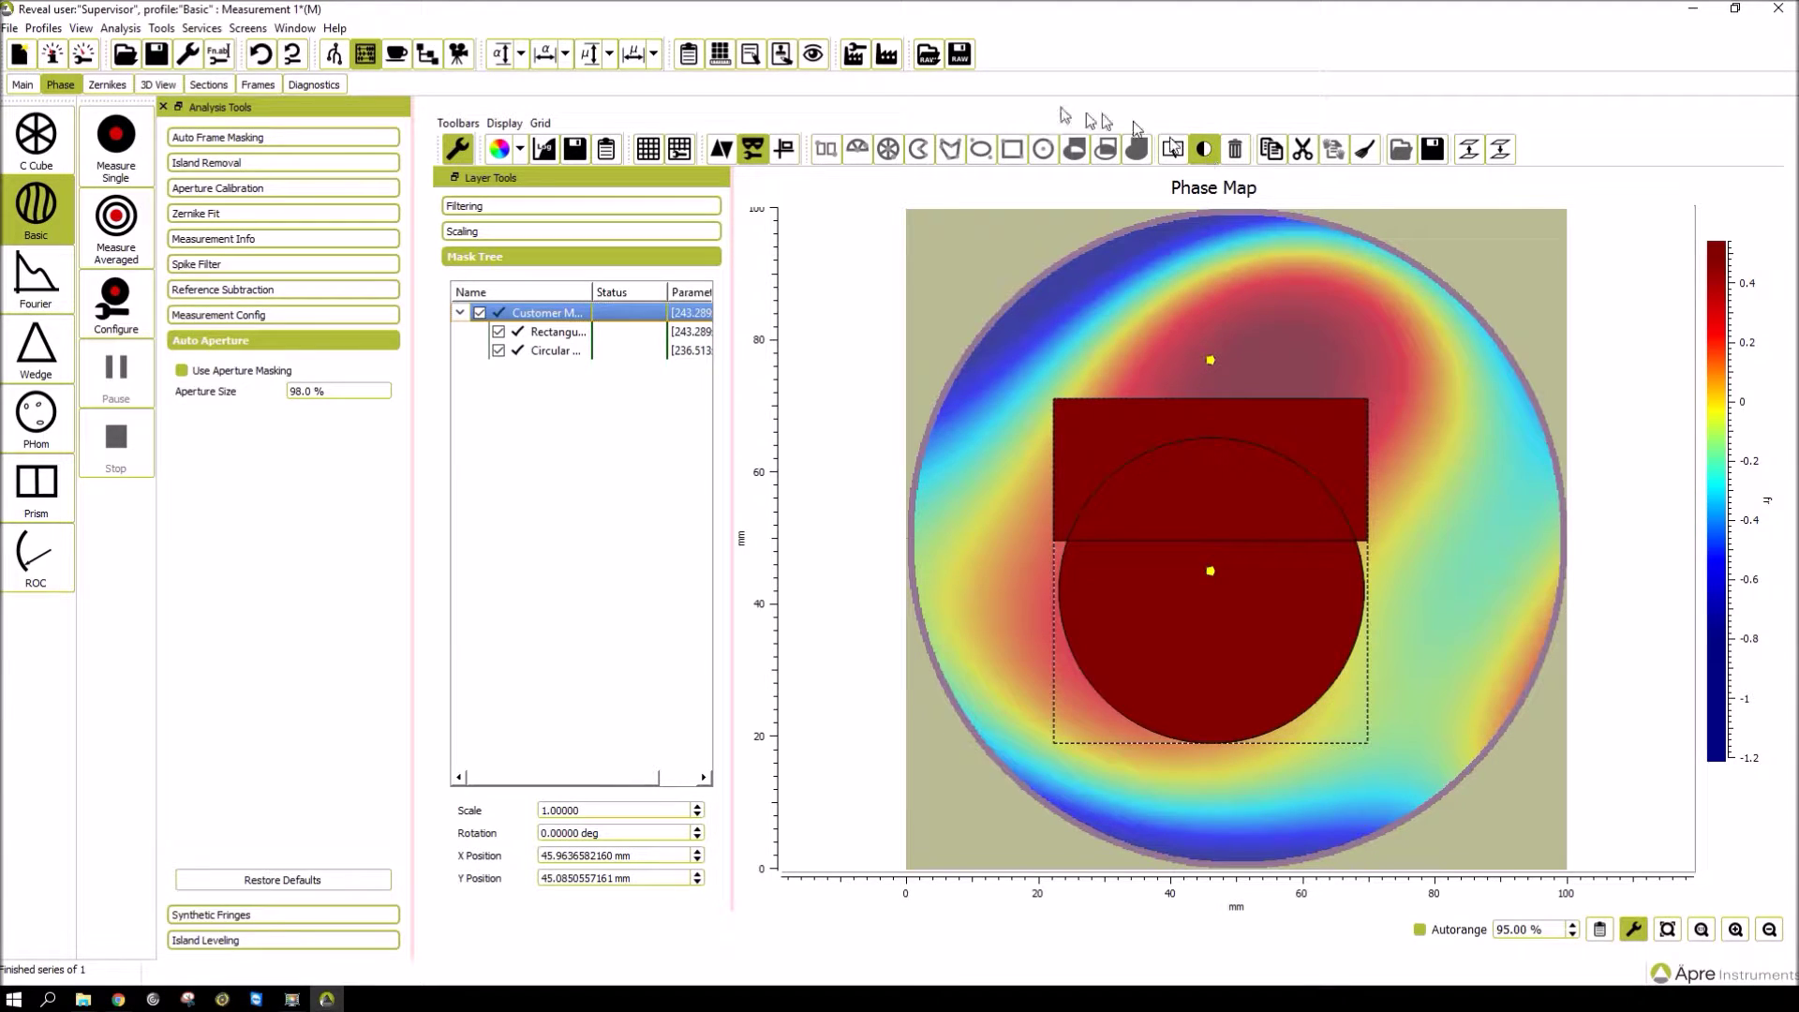
{"action": "left_click", "coordinate": [755, 150]}
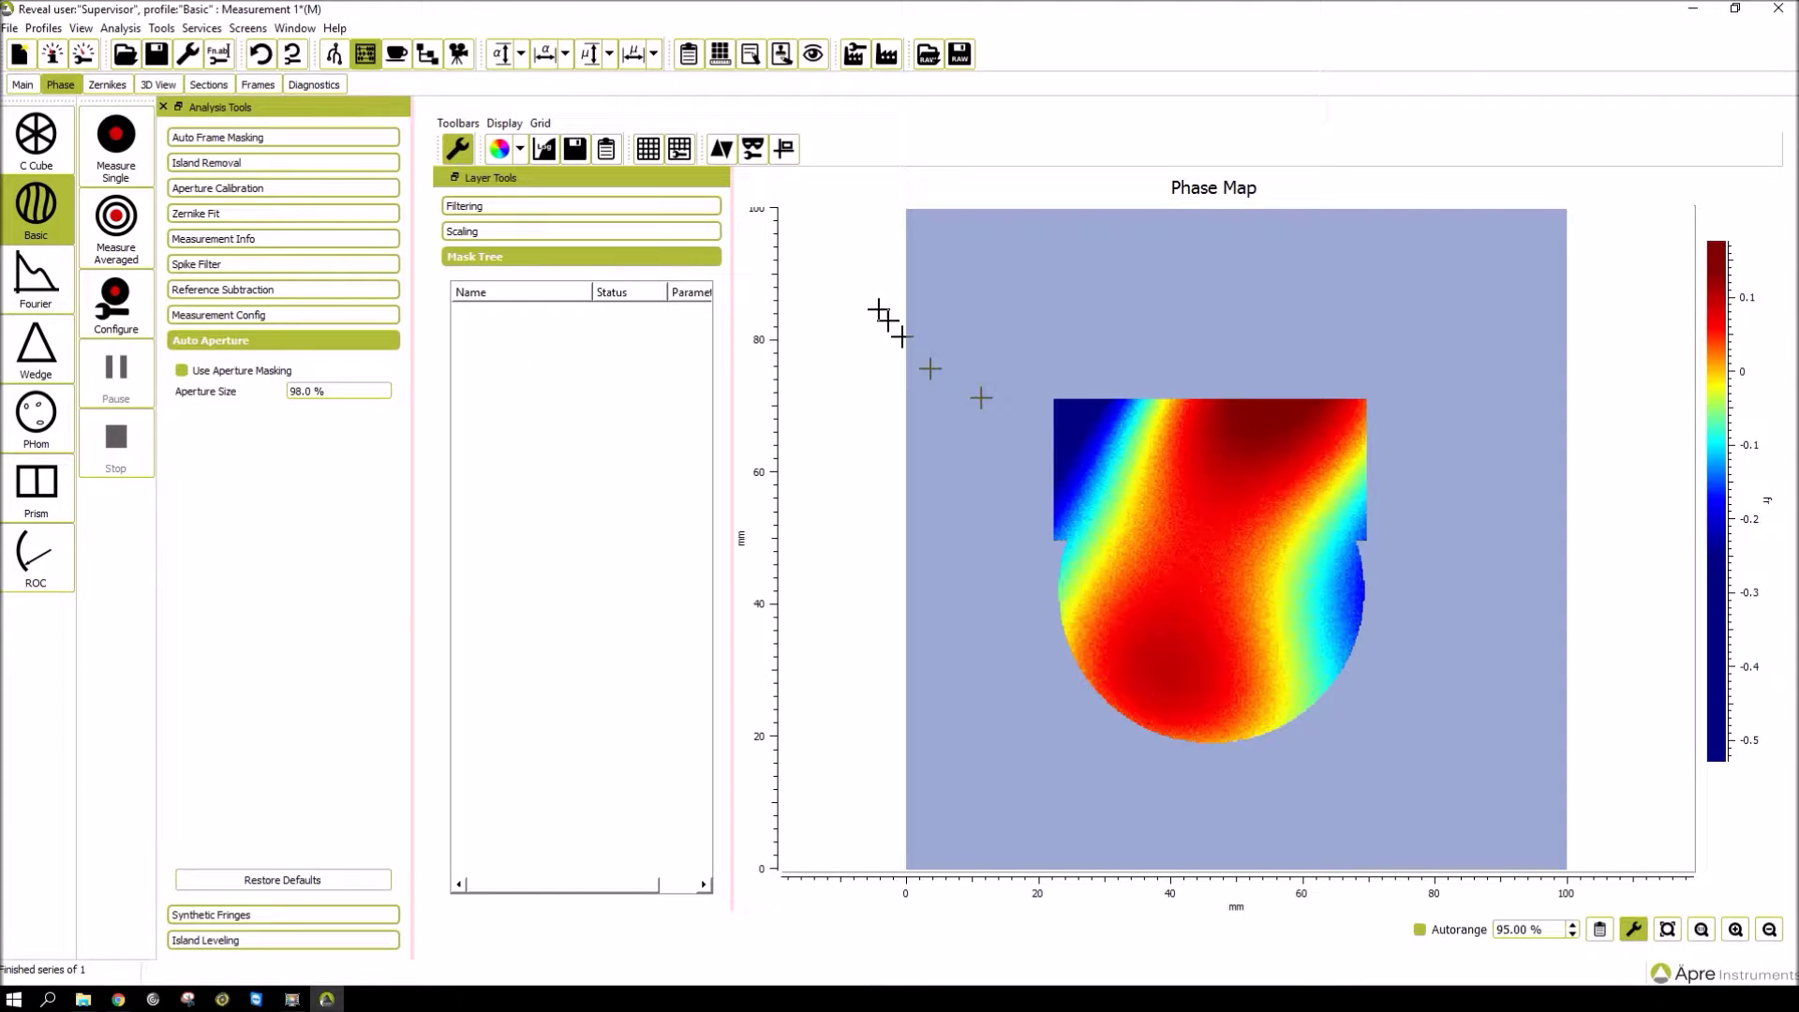
Return to mask editing and examine the circular and rectangular components of the inverted mask on the map and in the mask tree.
{"action": "left_click", "coordinate": [753, 150]}
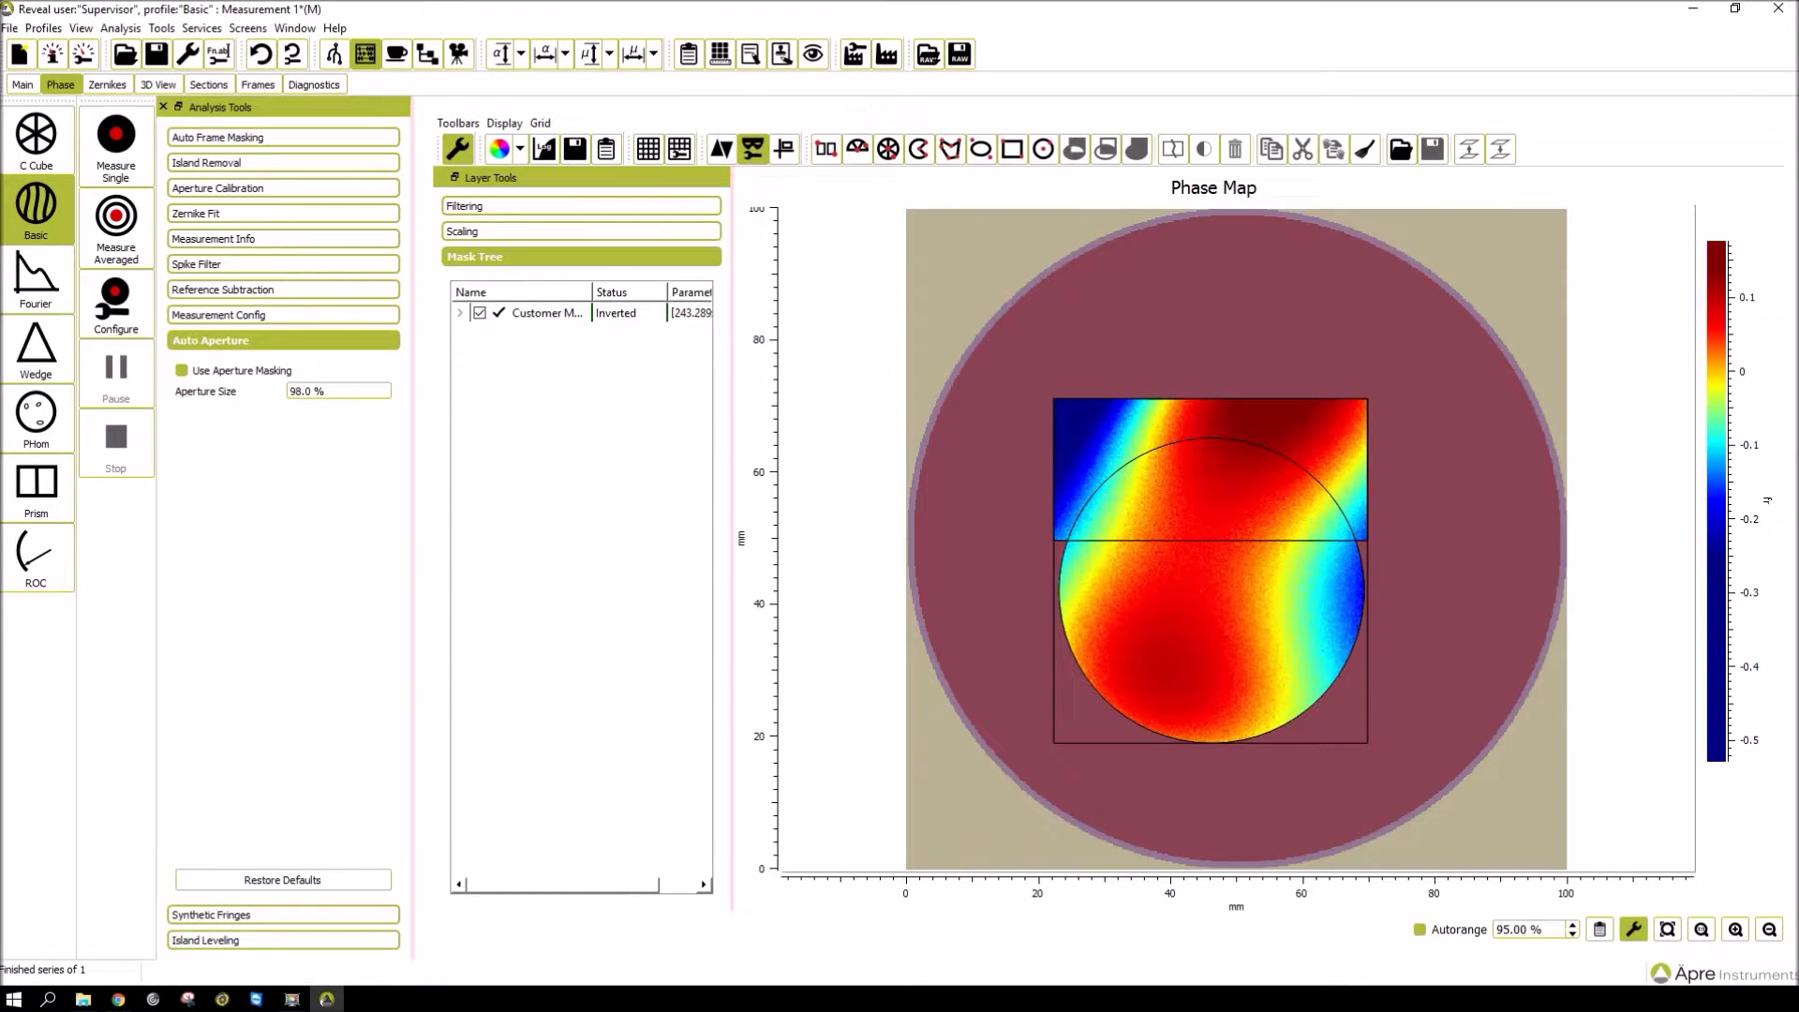
{"action": "left_click", "coordinate": [1129, 439]}
{"action": "left_click", "coordinate": [1111, 623]}
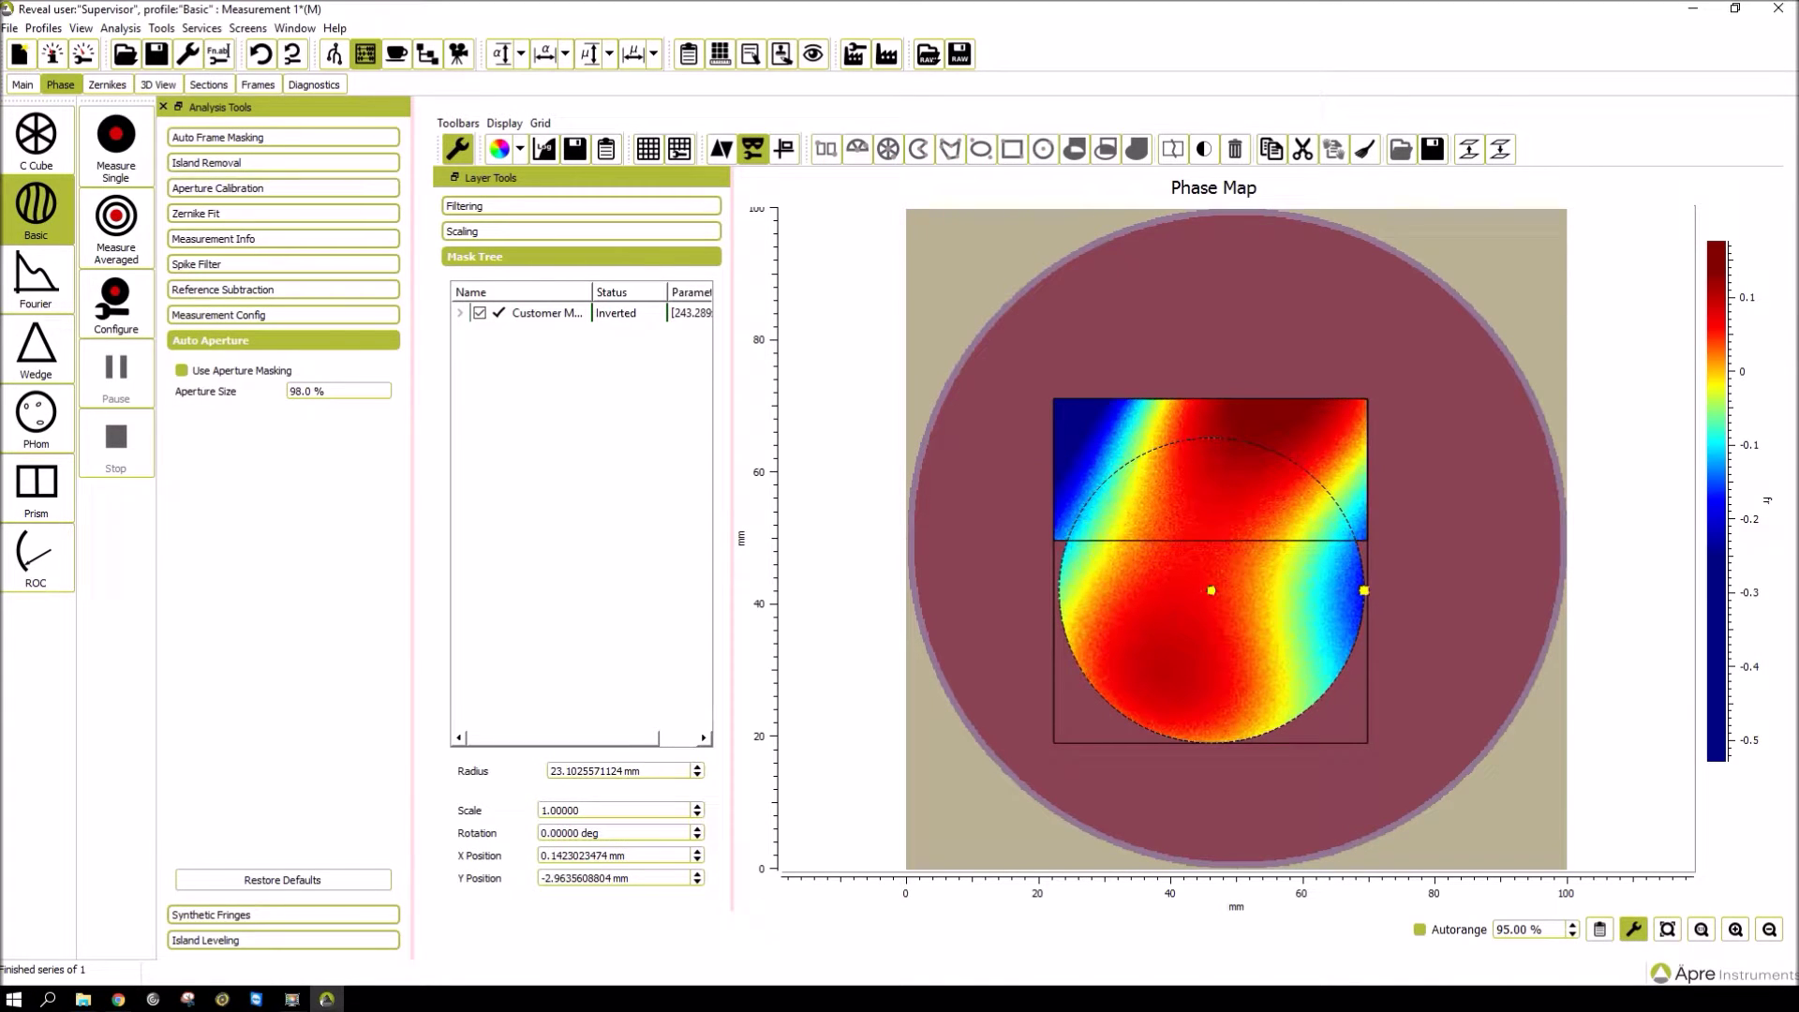
{"action": "left_click", "coordinate": [1085, 436]}
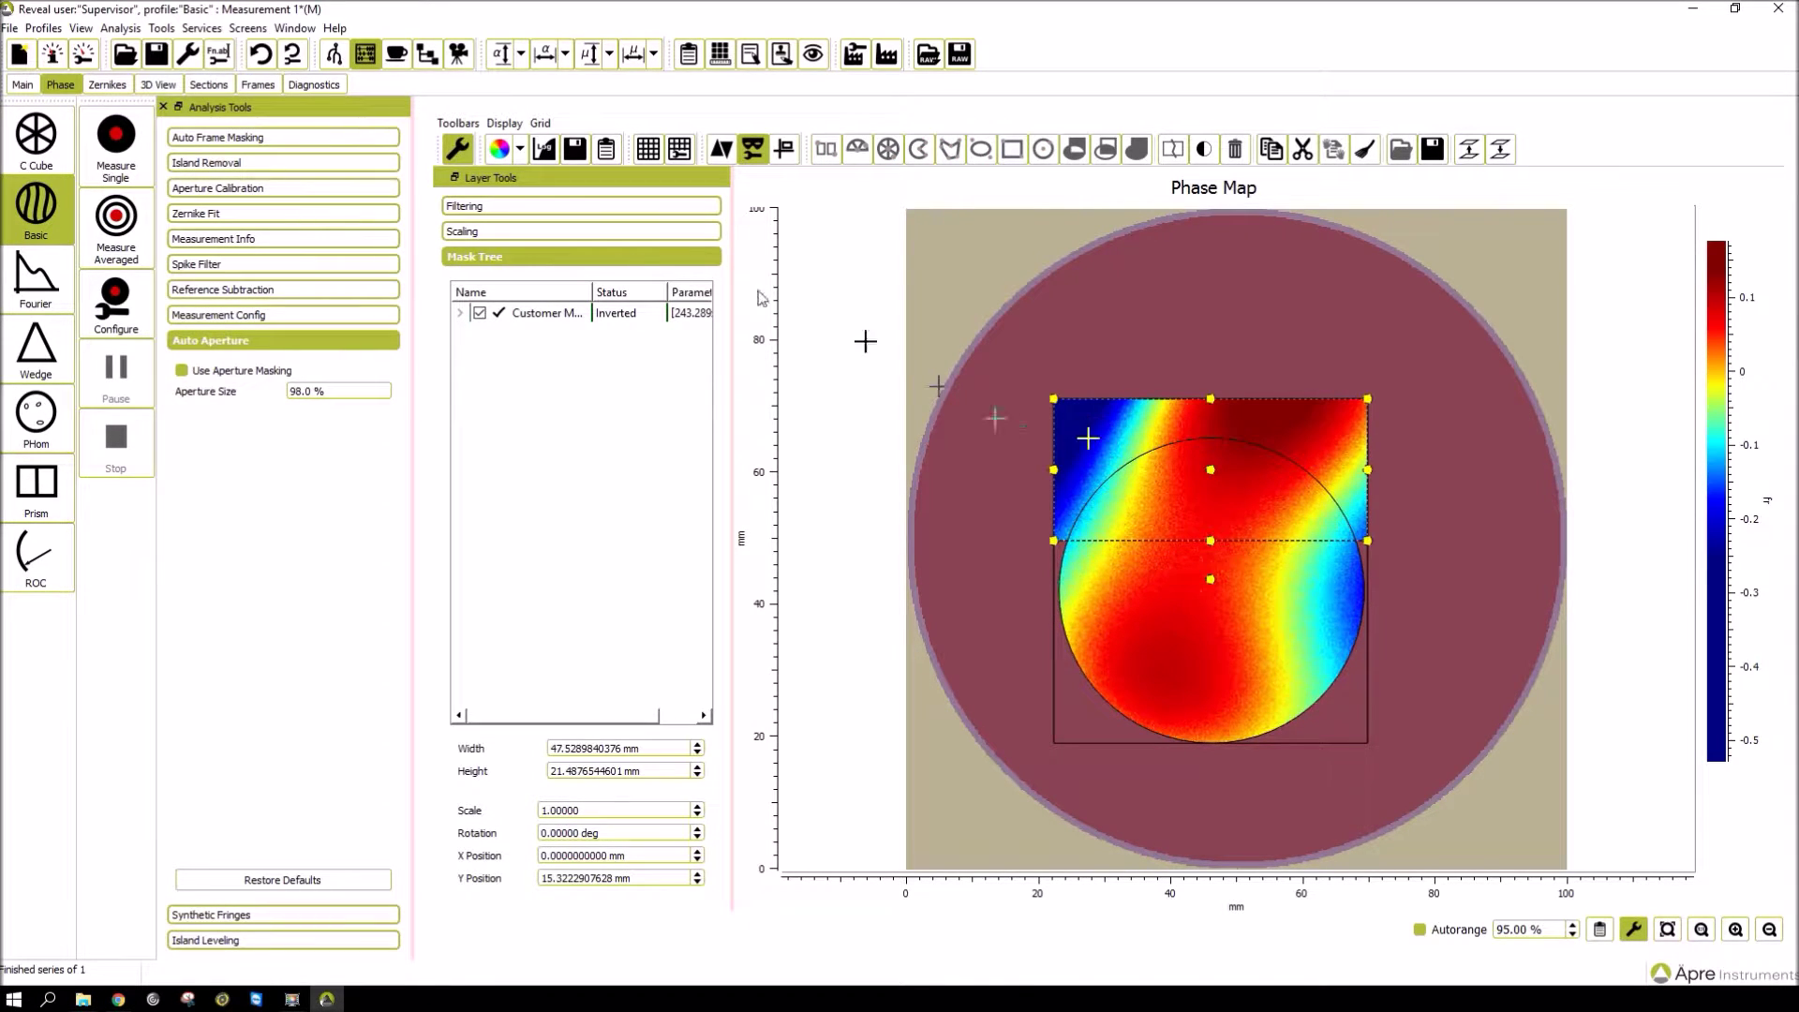
{"action": "left_click", "coordinate": [460, 313]}
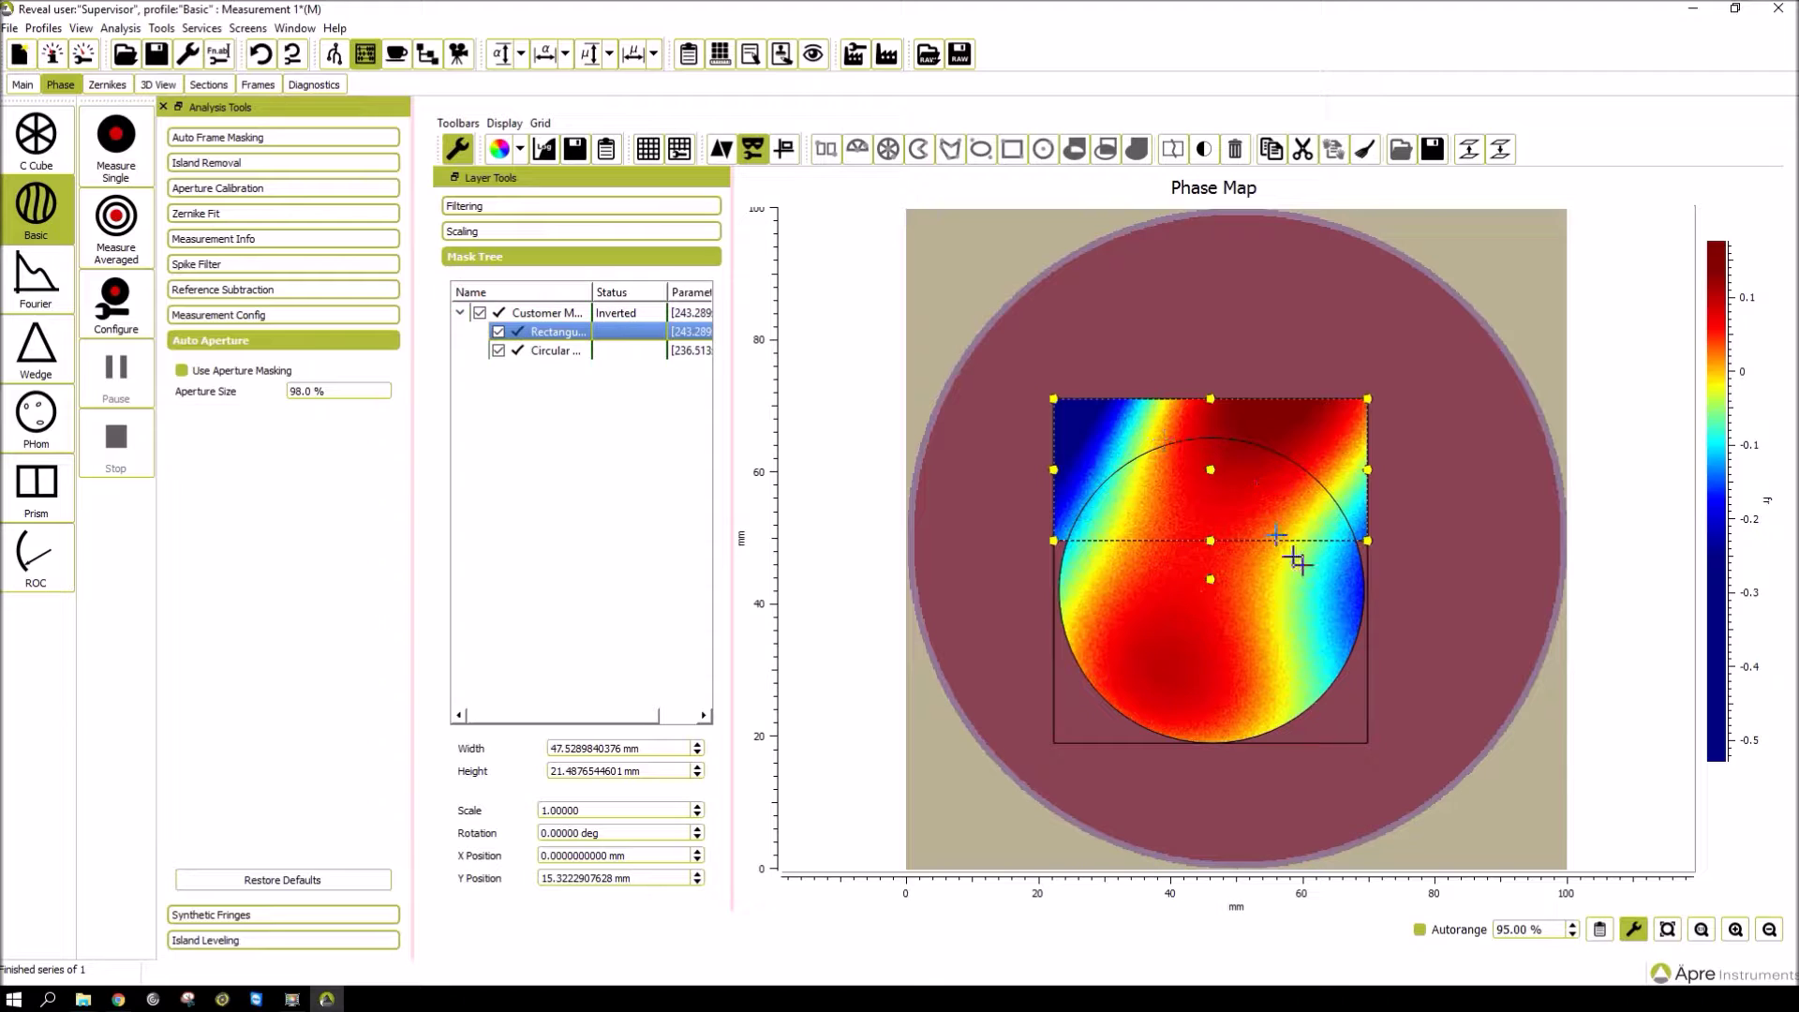
{"action": "left_click", "coordinate": [1240, 621]}
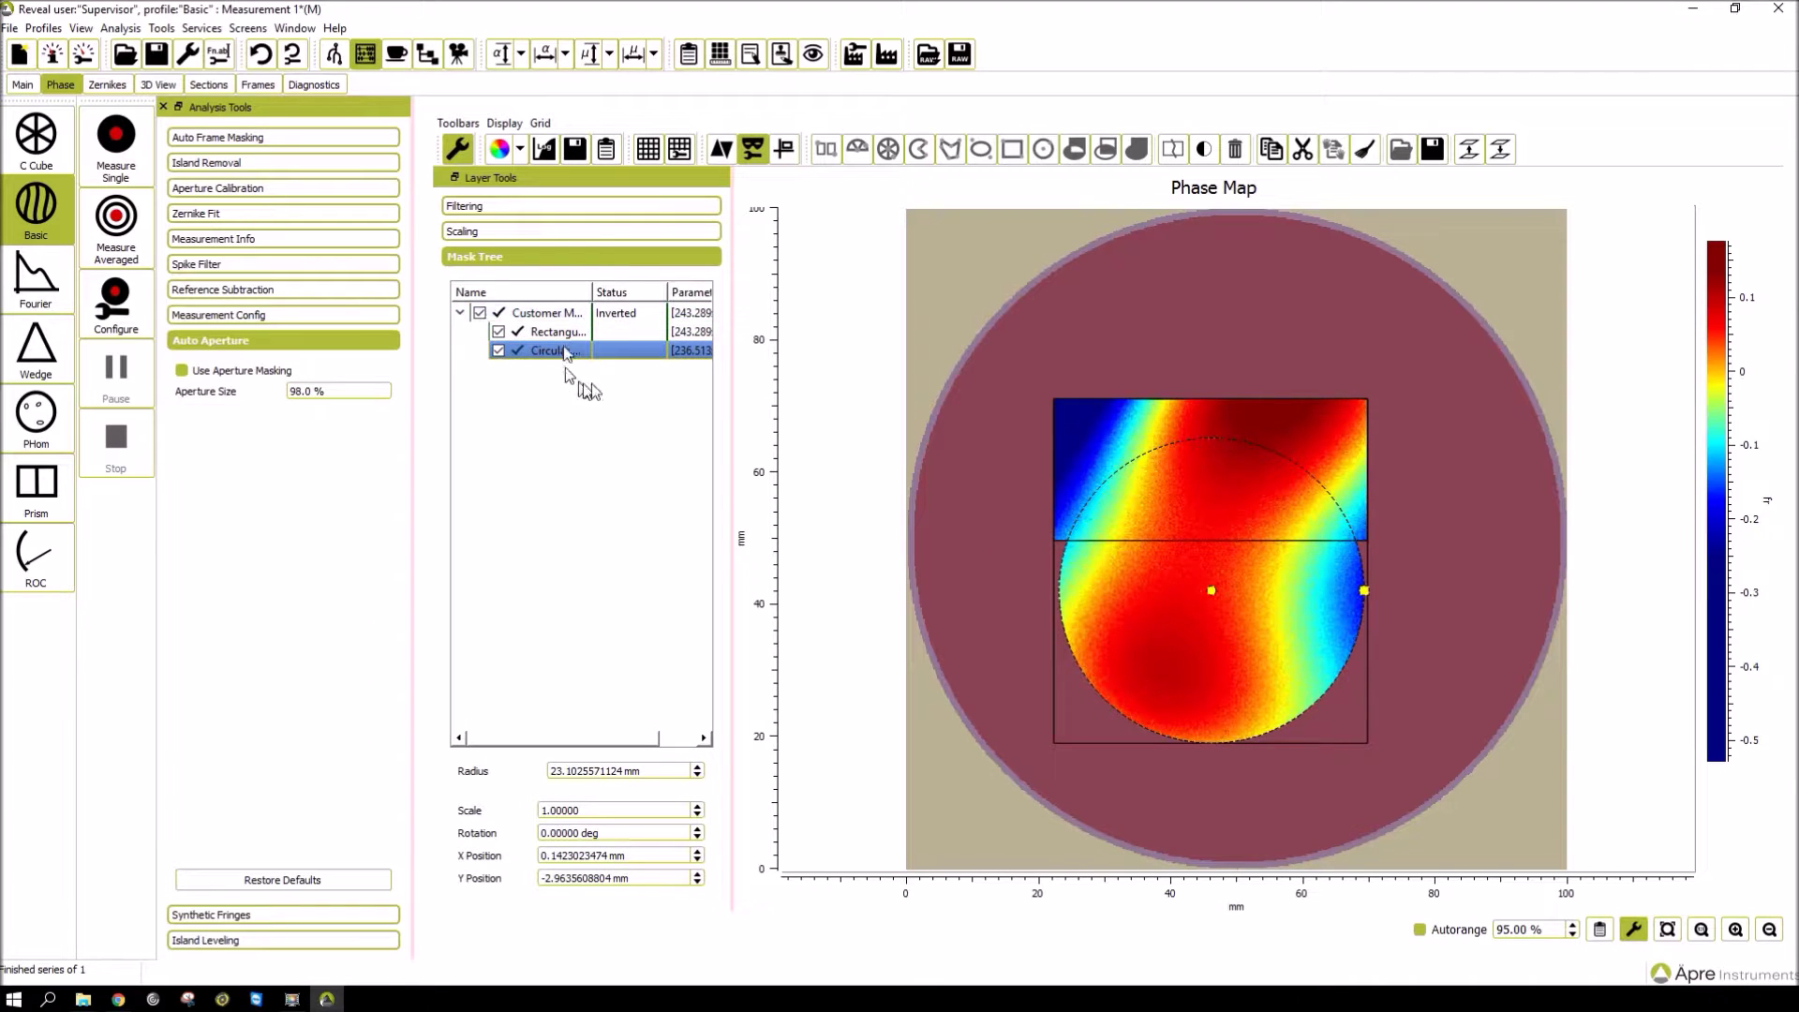
Move the circular component of the combined mask down to about Y -16.06 mm and leave mask editing to apply it.
{"action": "left_click", "coordinate": [1139, 426]}
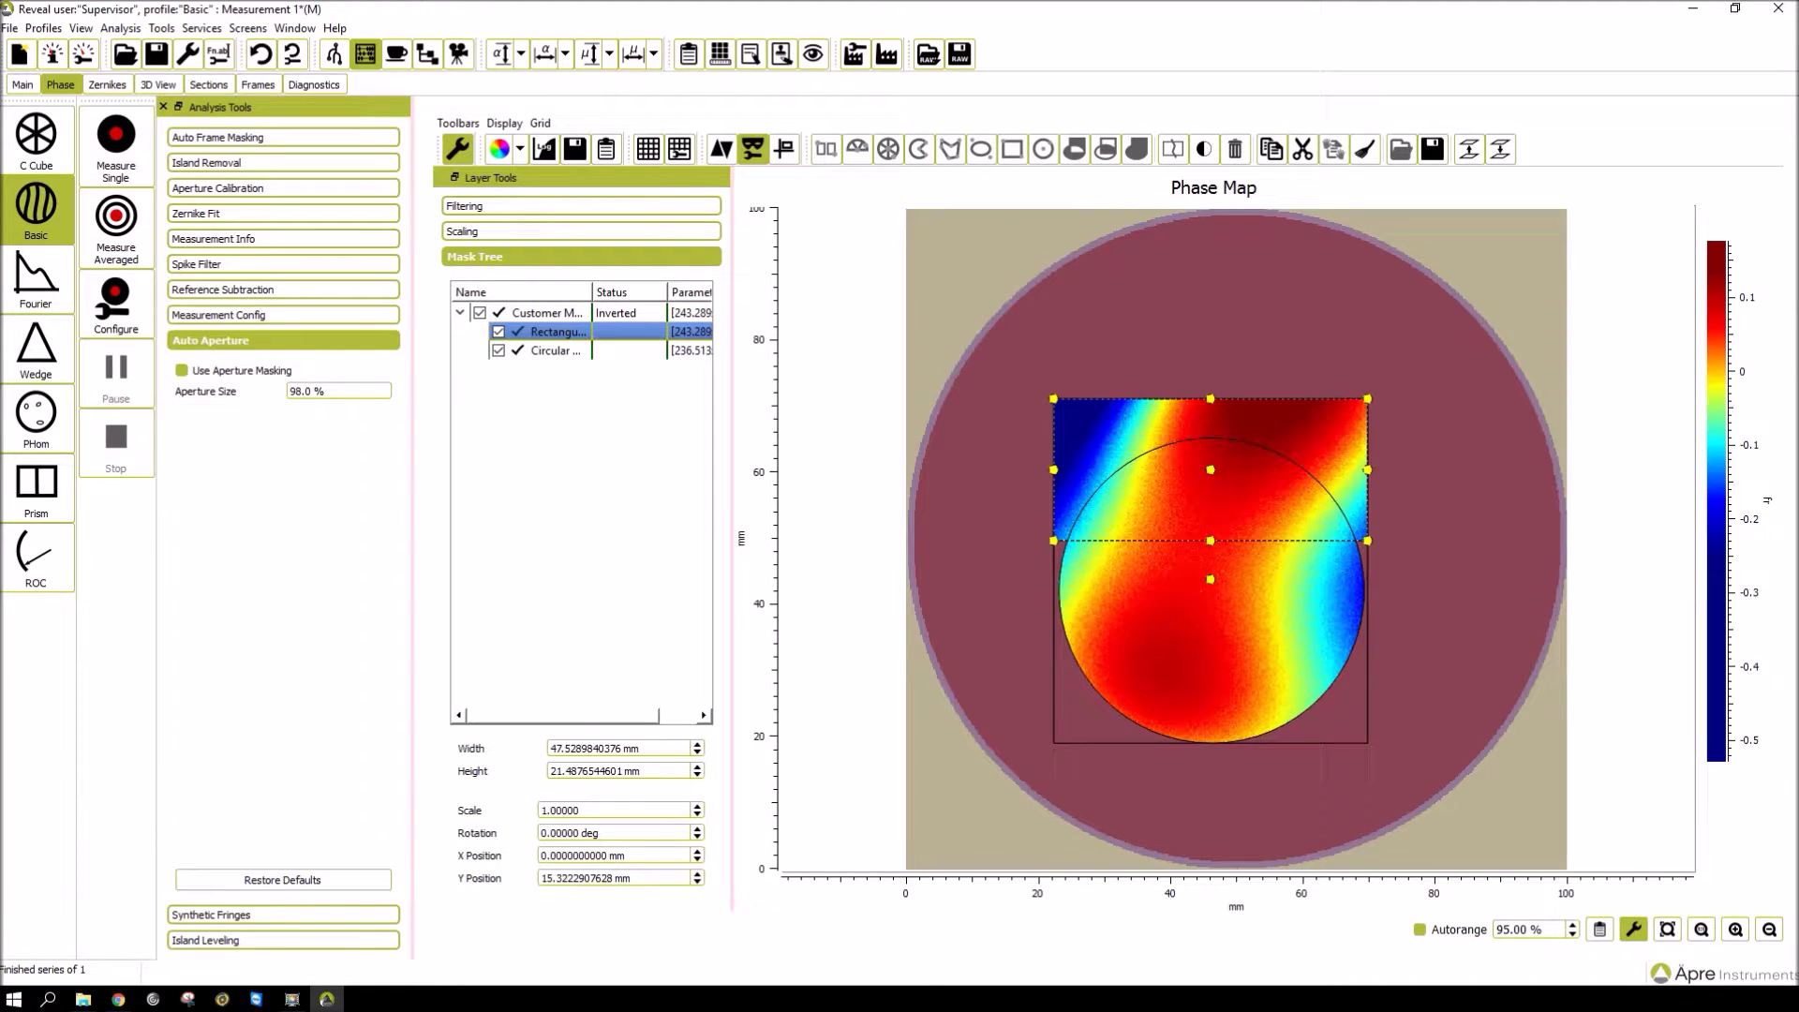
{"action": "left_click", "coordinate": [1132, 625]}
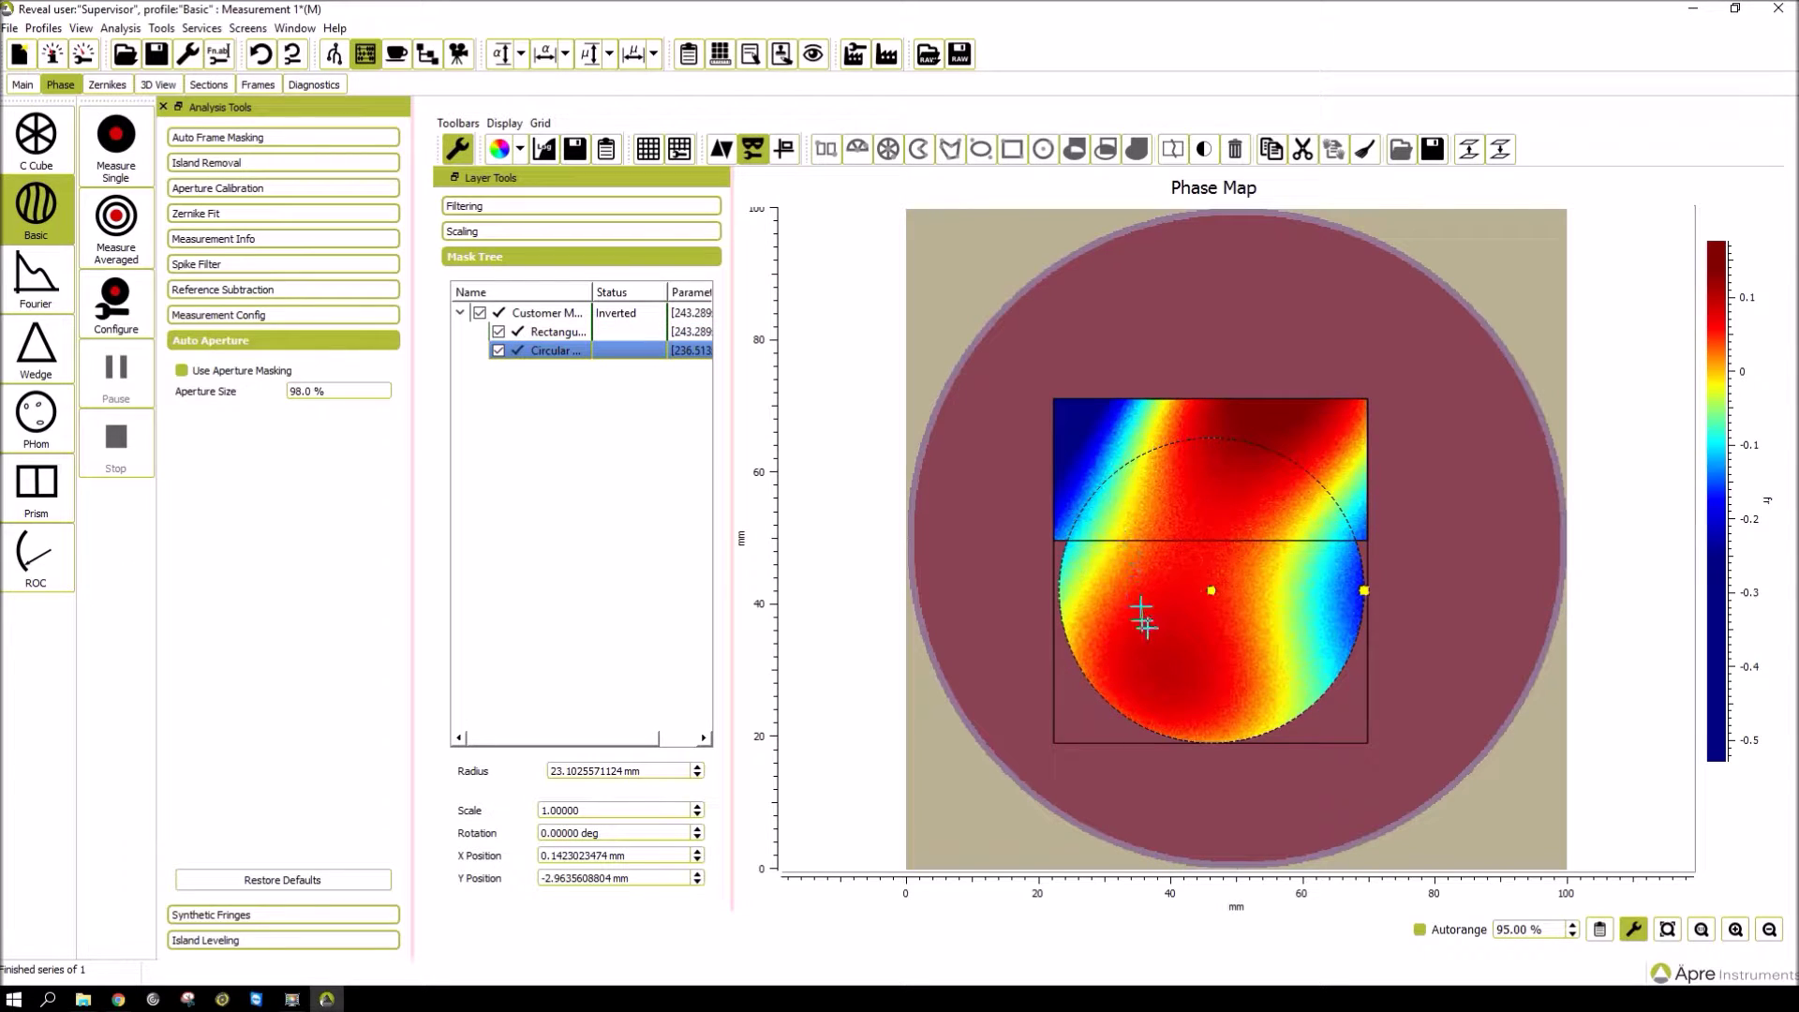
{"action": "left_click_drag", "start_coordinate": [1212, 590], "coordinate": [1209, 676]}
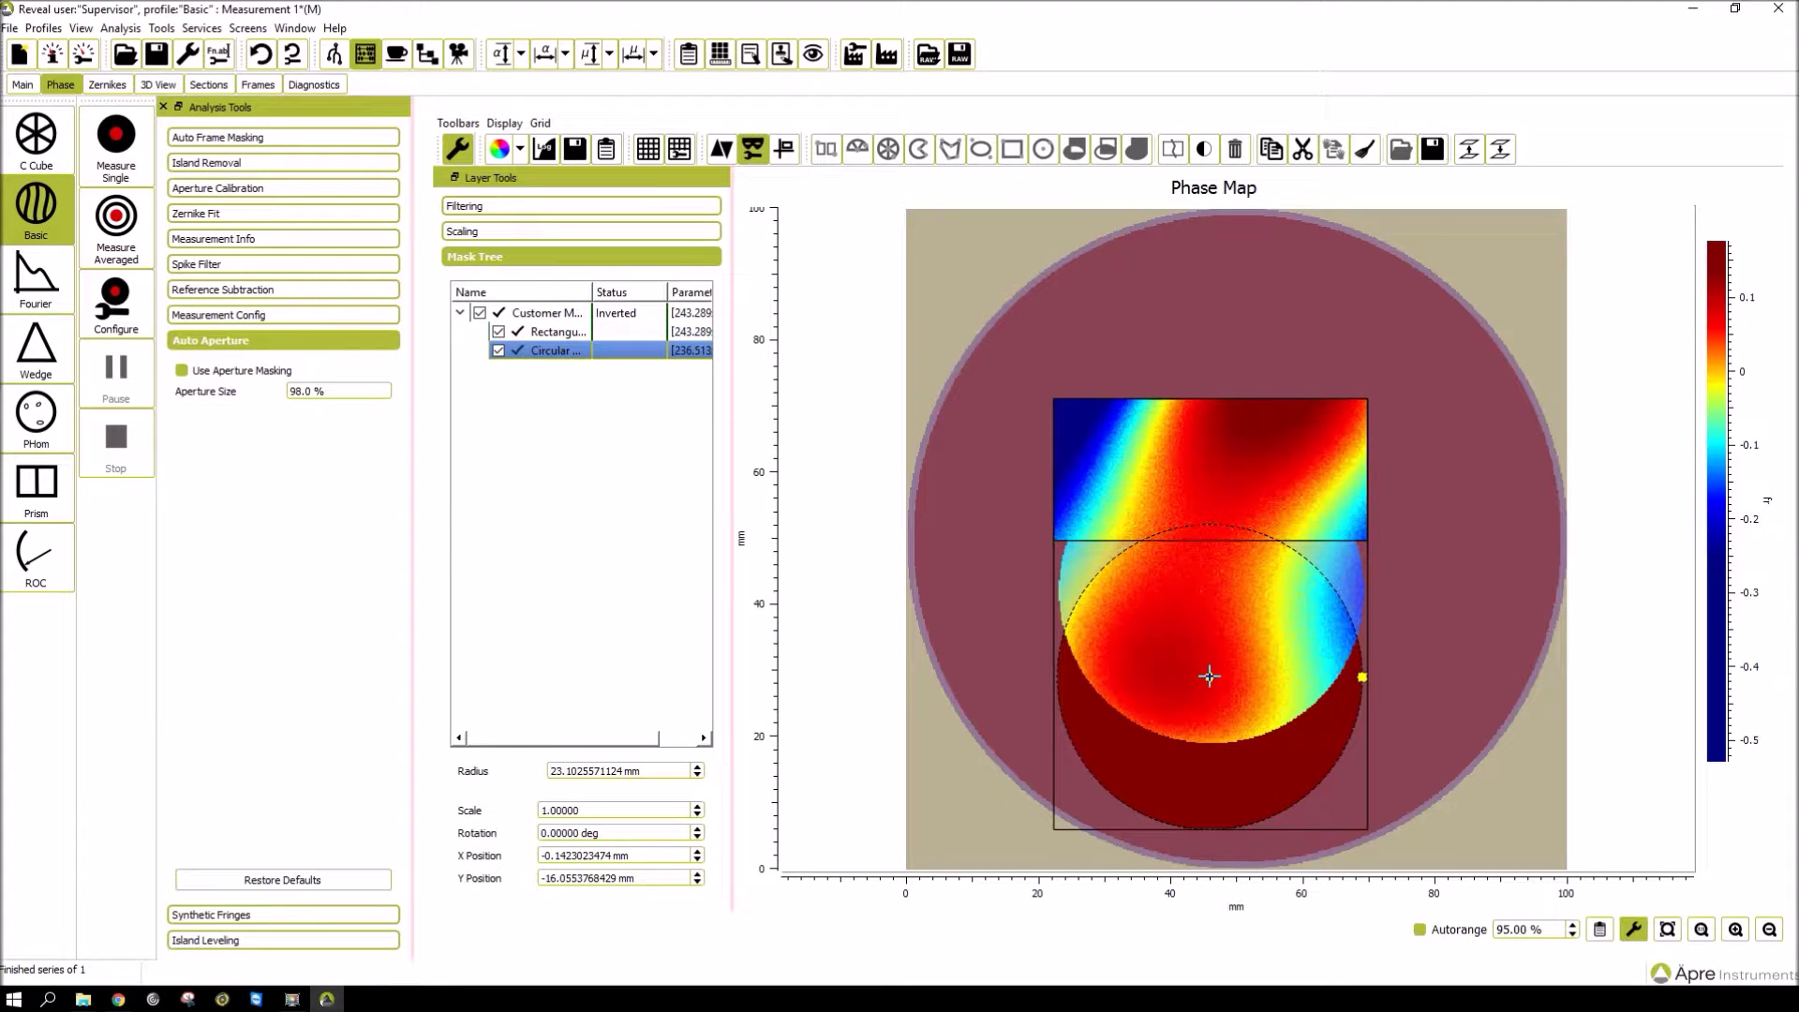
{"action": "left_click", "coordinate": [753, 149]}
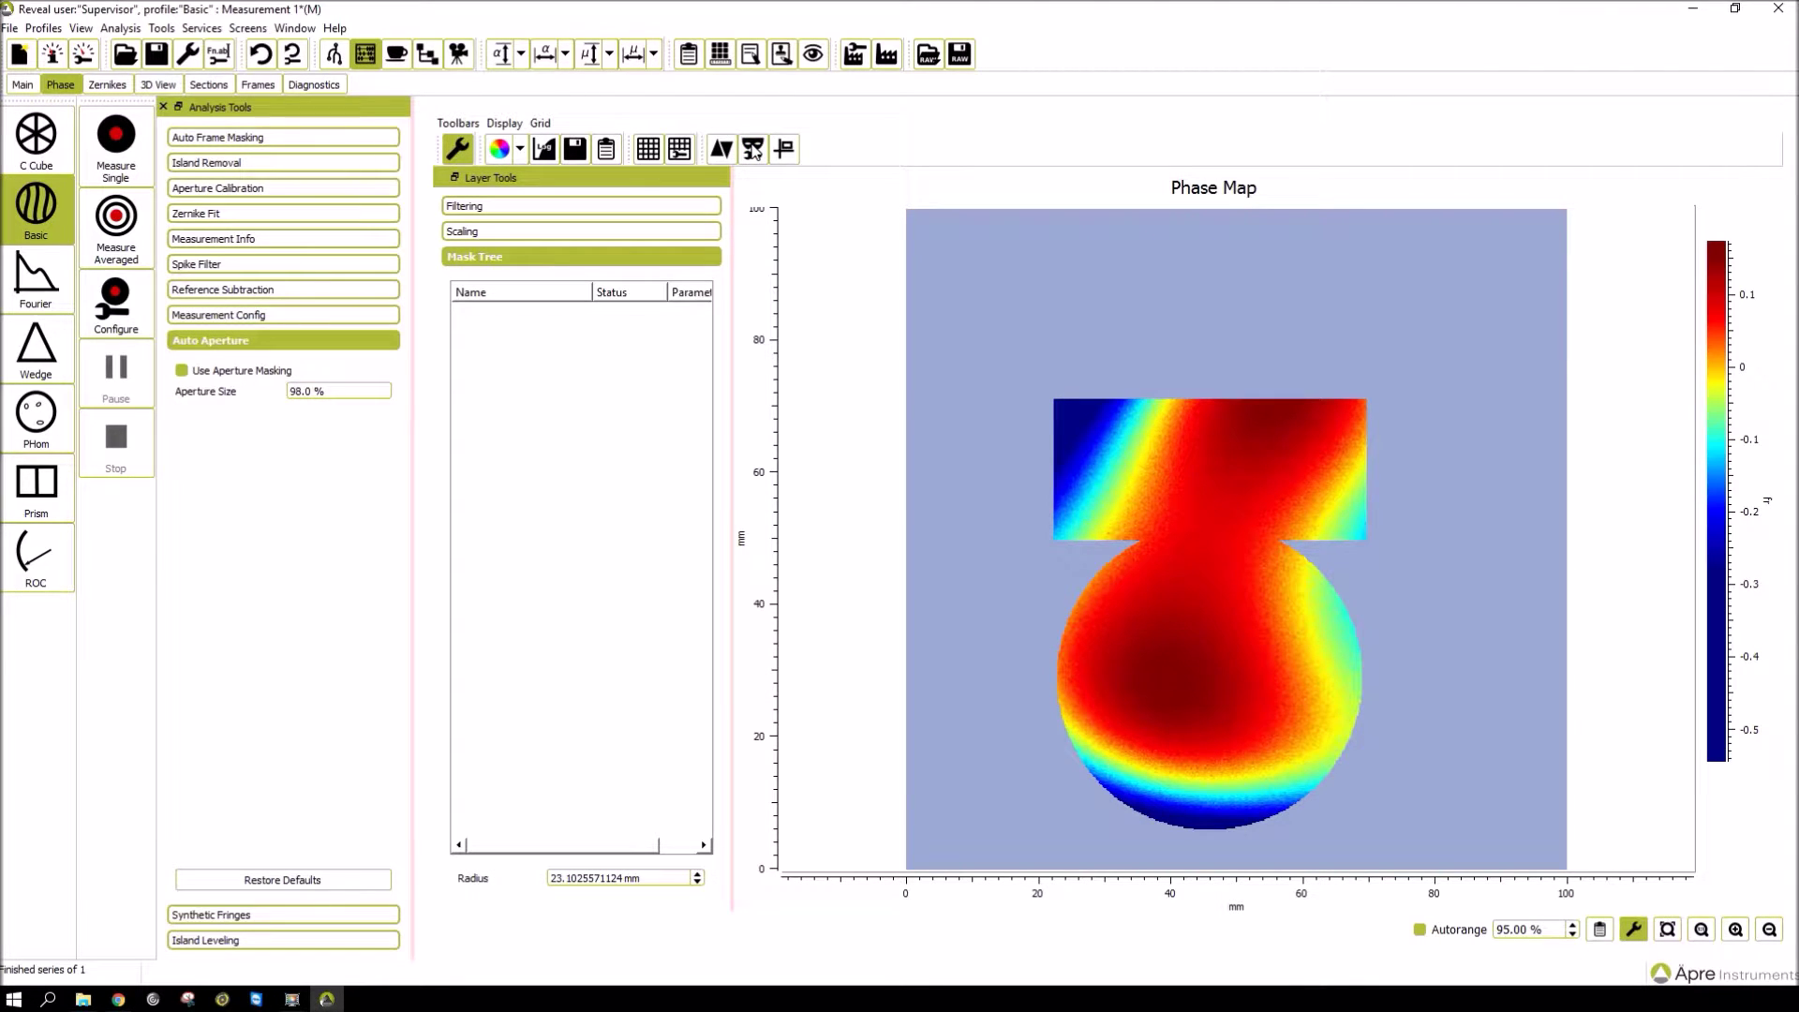
Rotate the whole combined mask to about 258.39 degrees, scale it to about 0.62, and apply it to the phase map.
{"action": "left_click", "coordinate": [754, 149]}
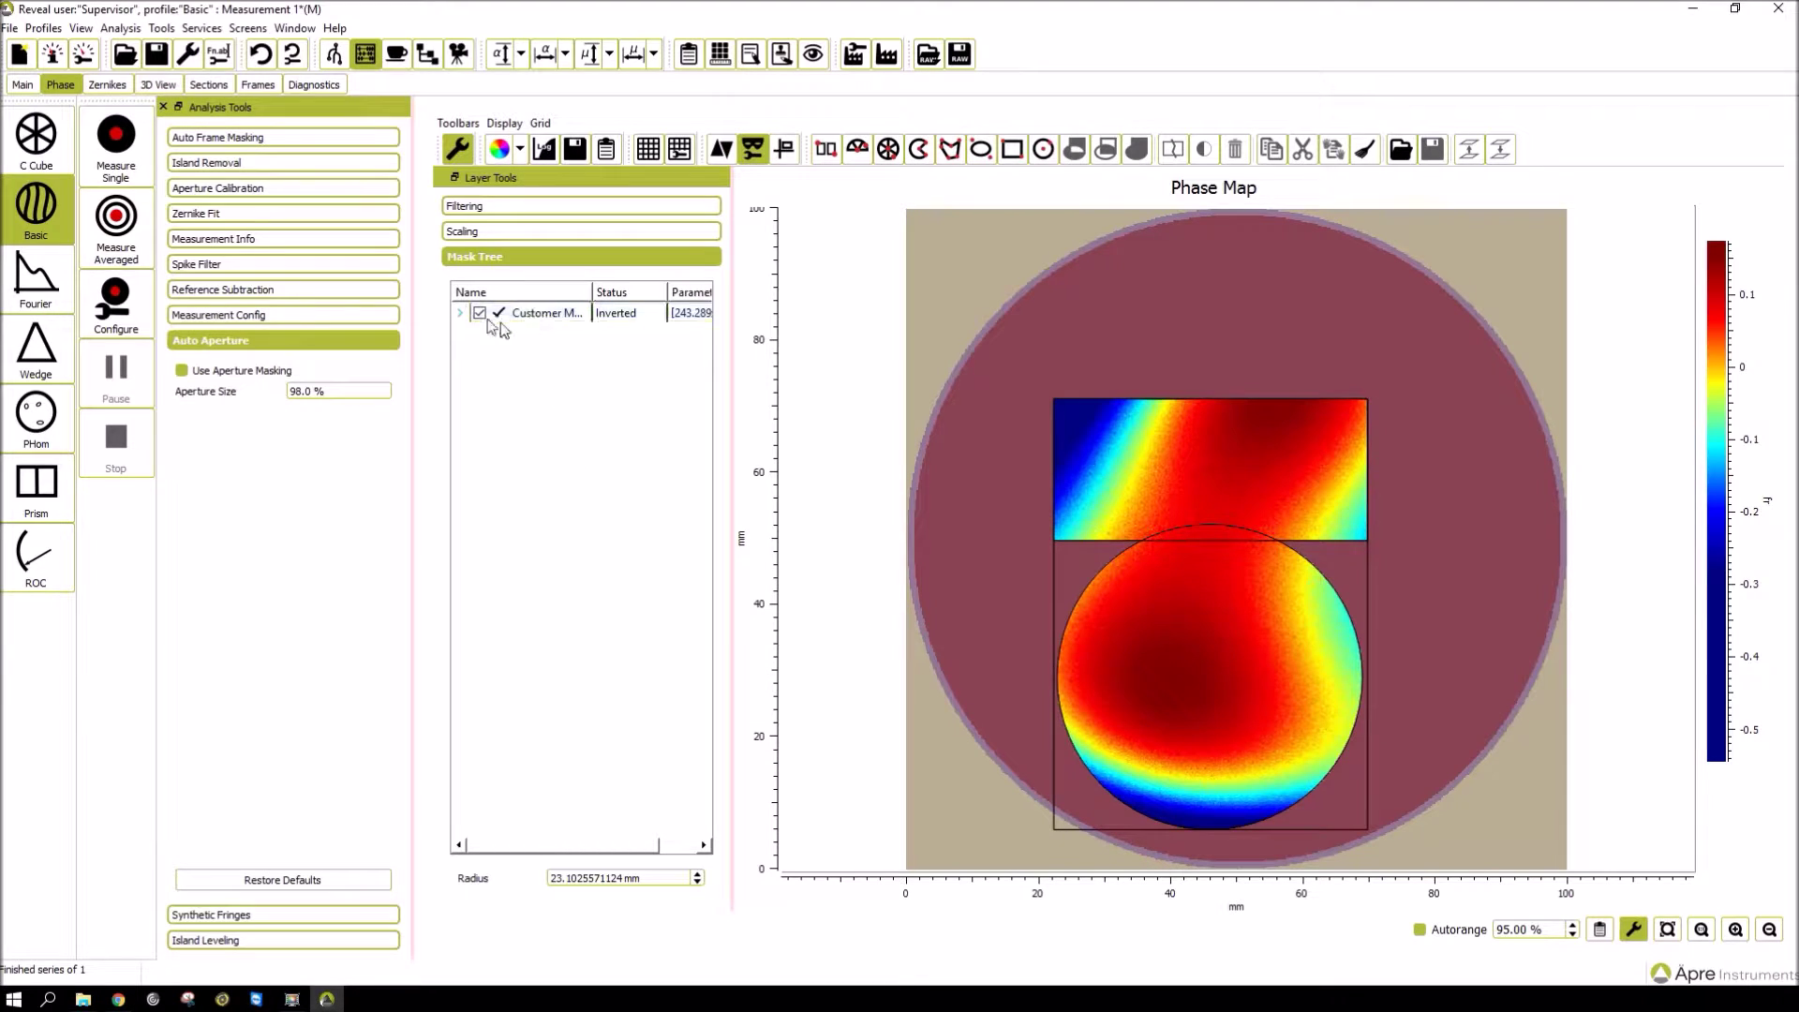
{"action": "left_click", "coordinate": [460, 313]}
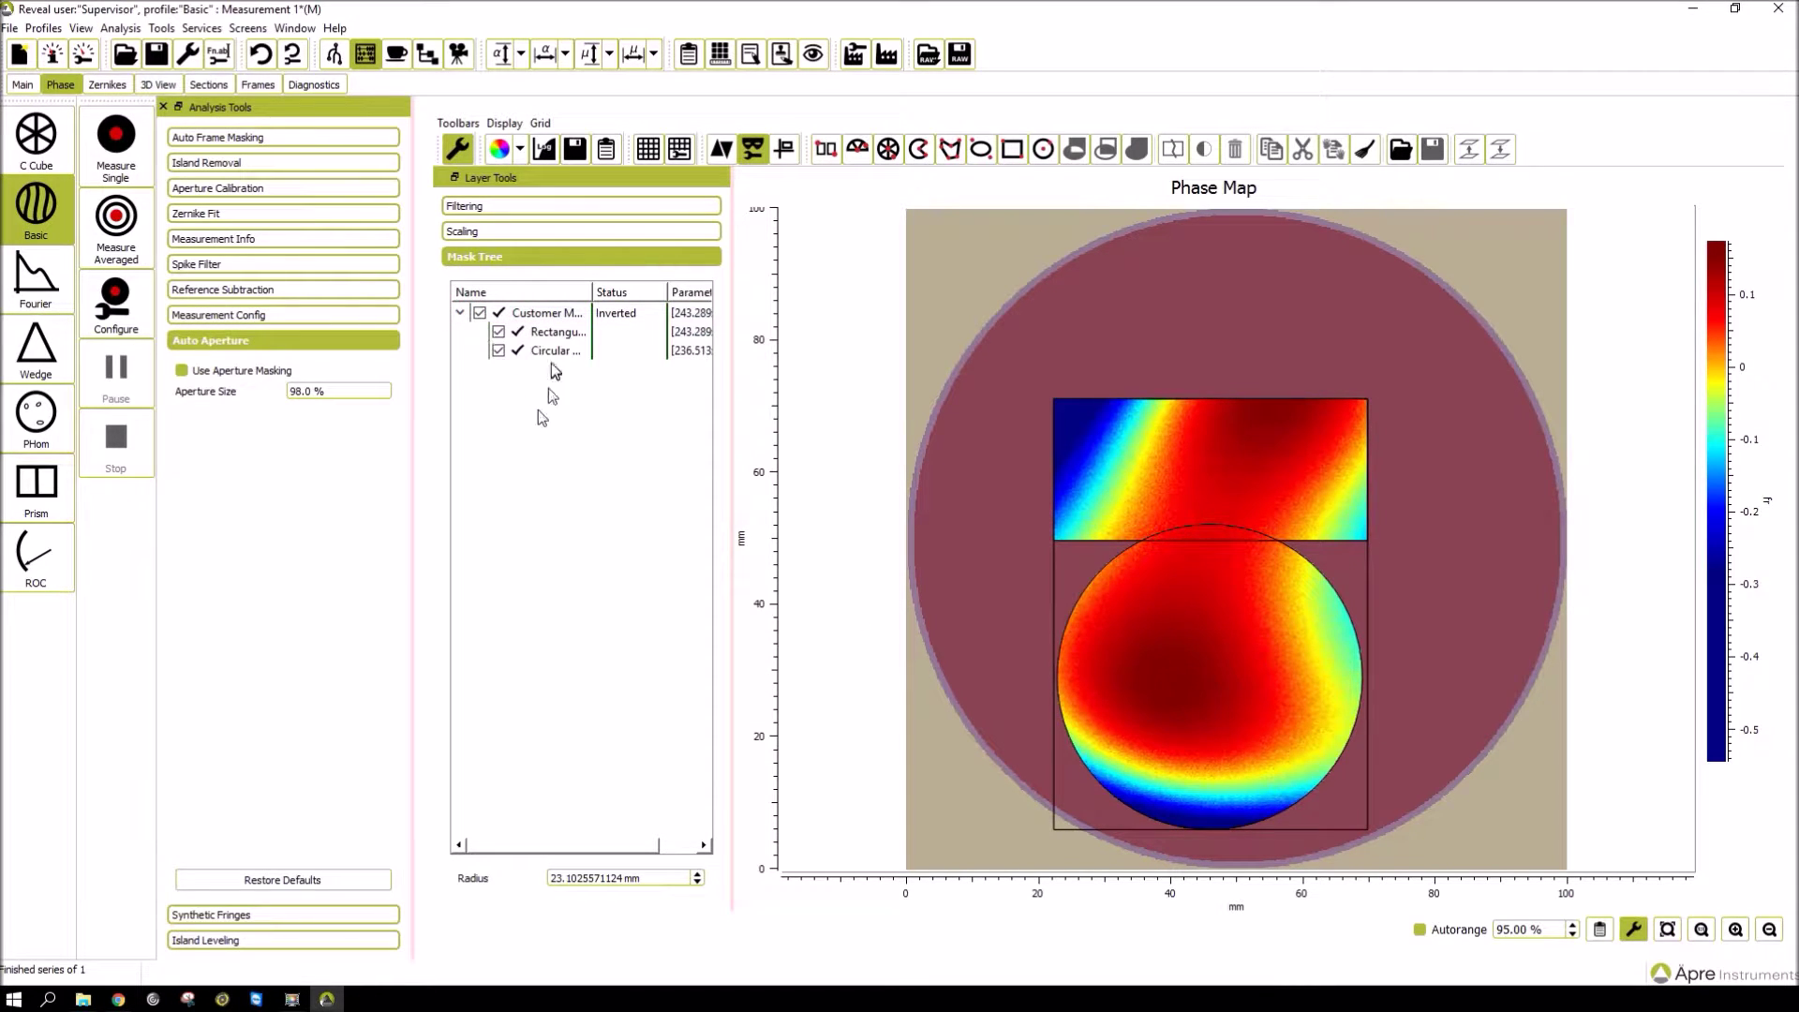
{"action": "left_click", "coordinate": [551, 313]}
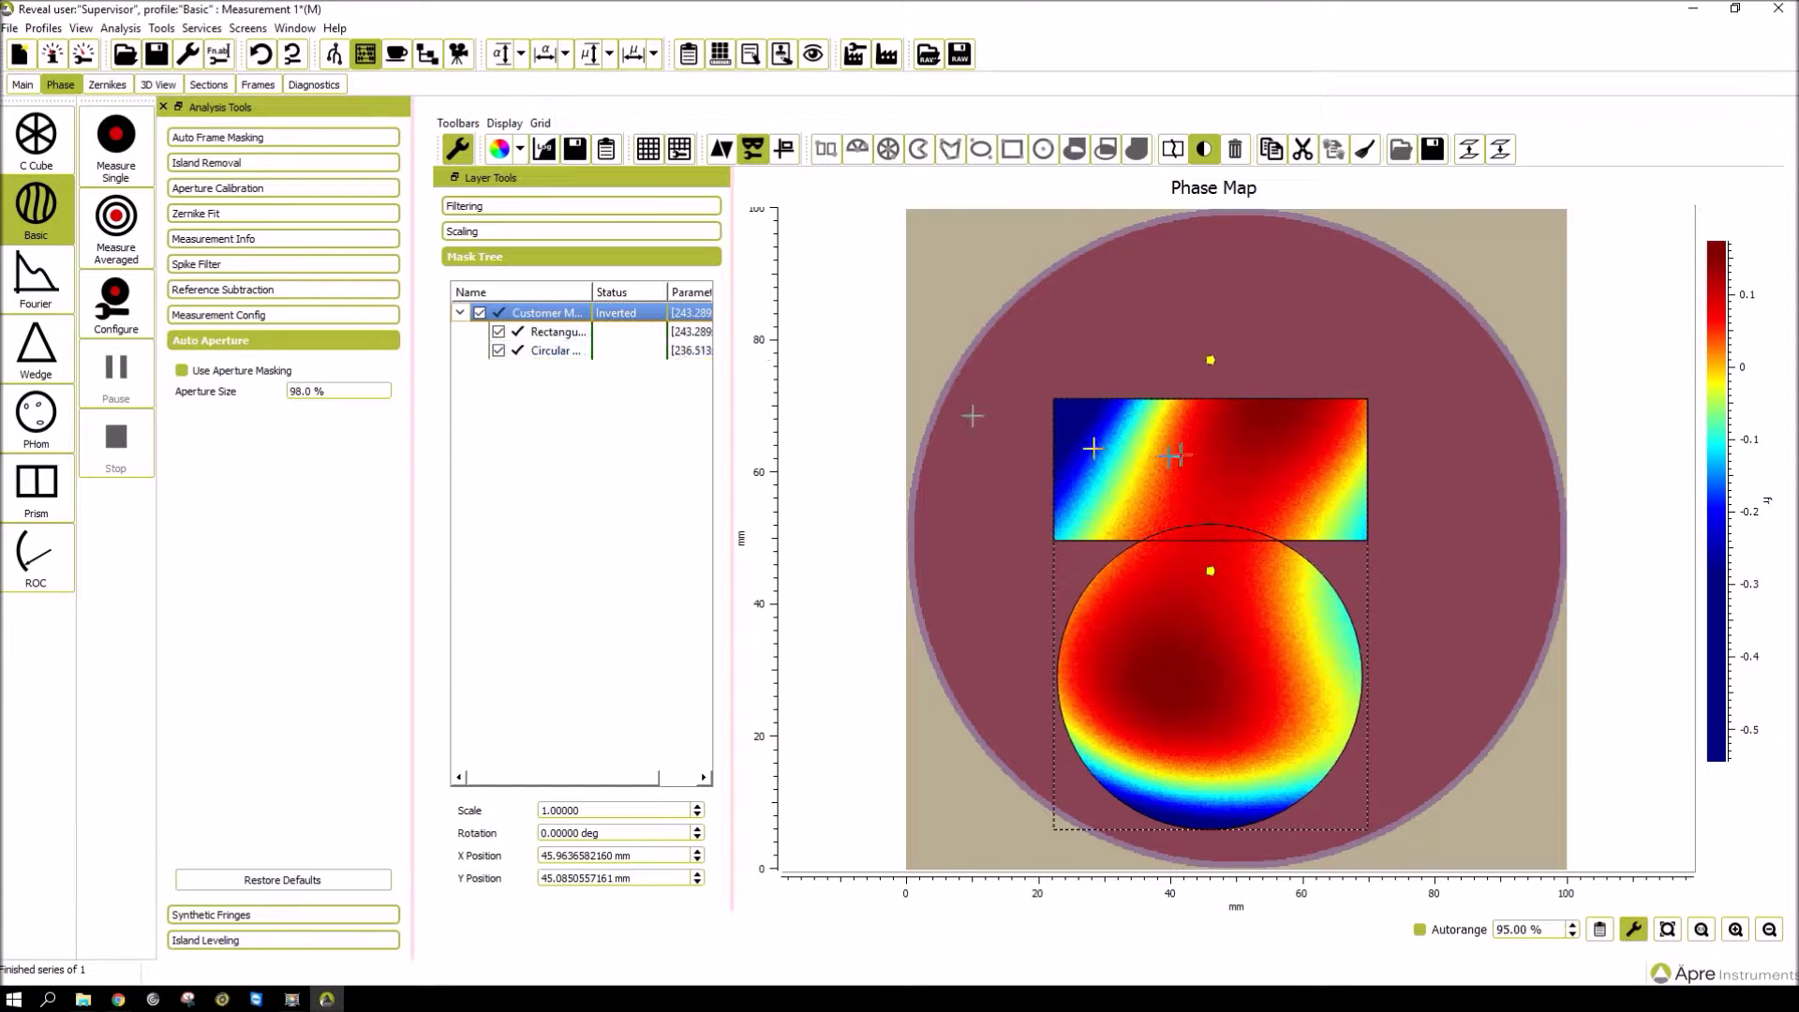
{"action": "left_click_drag", "start_coordinate": [1211, 361], "coordinate": [1339, 597]}
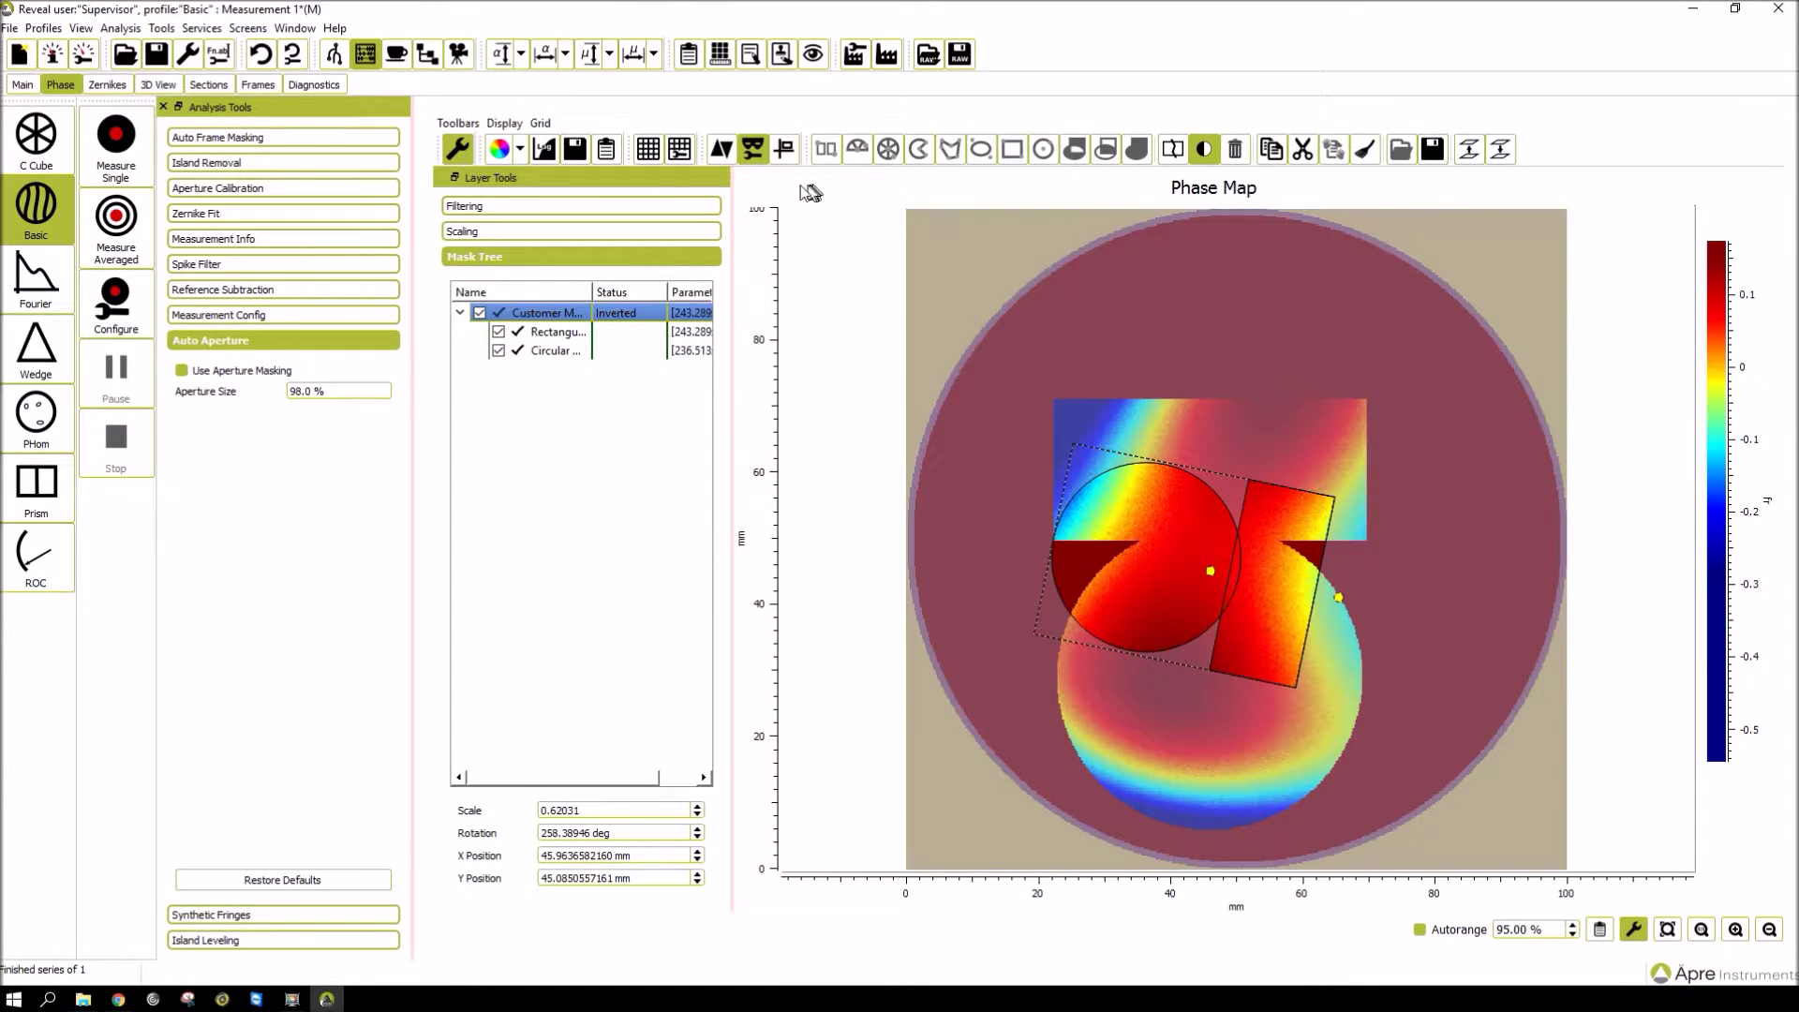
{"action": "left_click", "coordinate": [755, 150]}
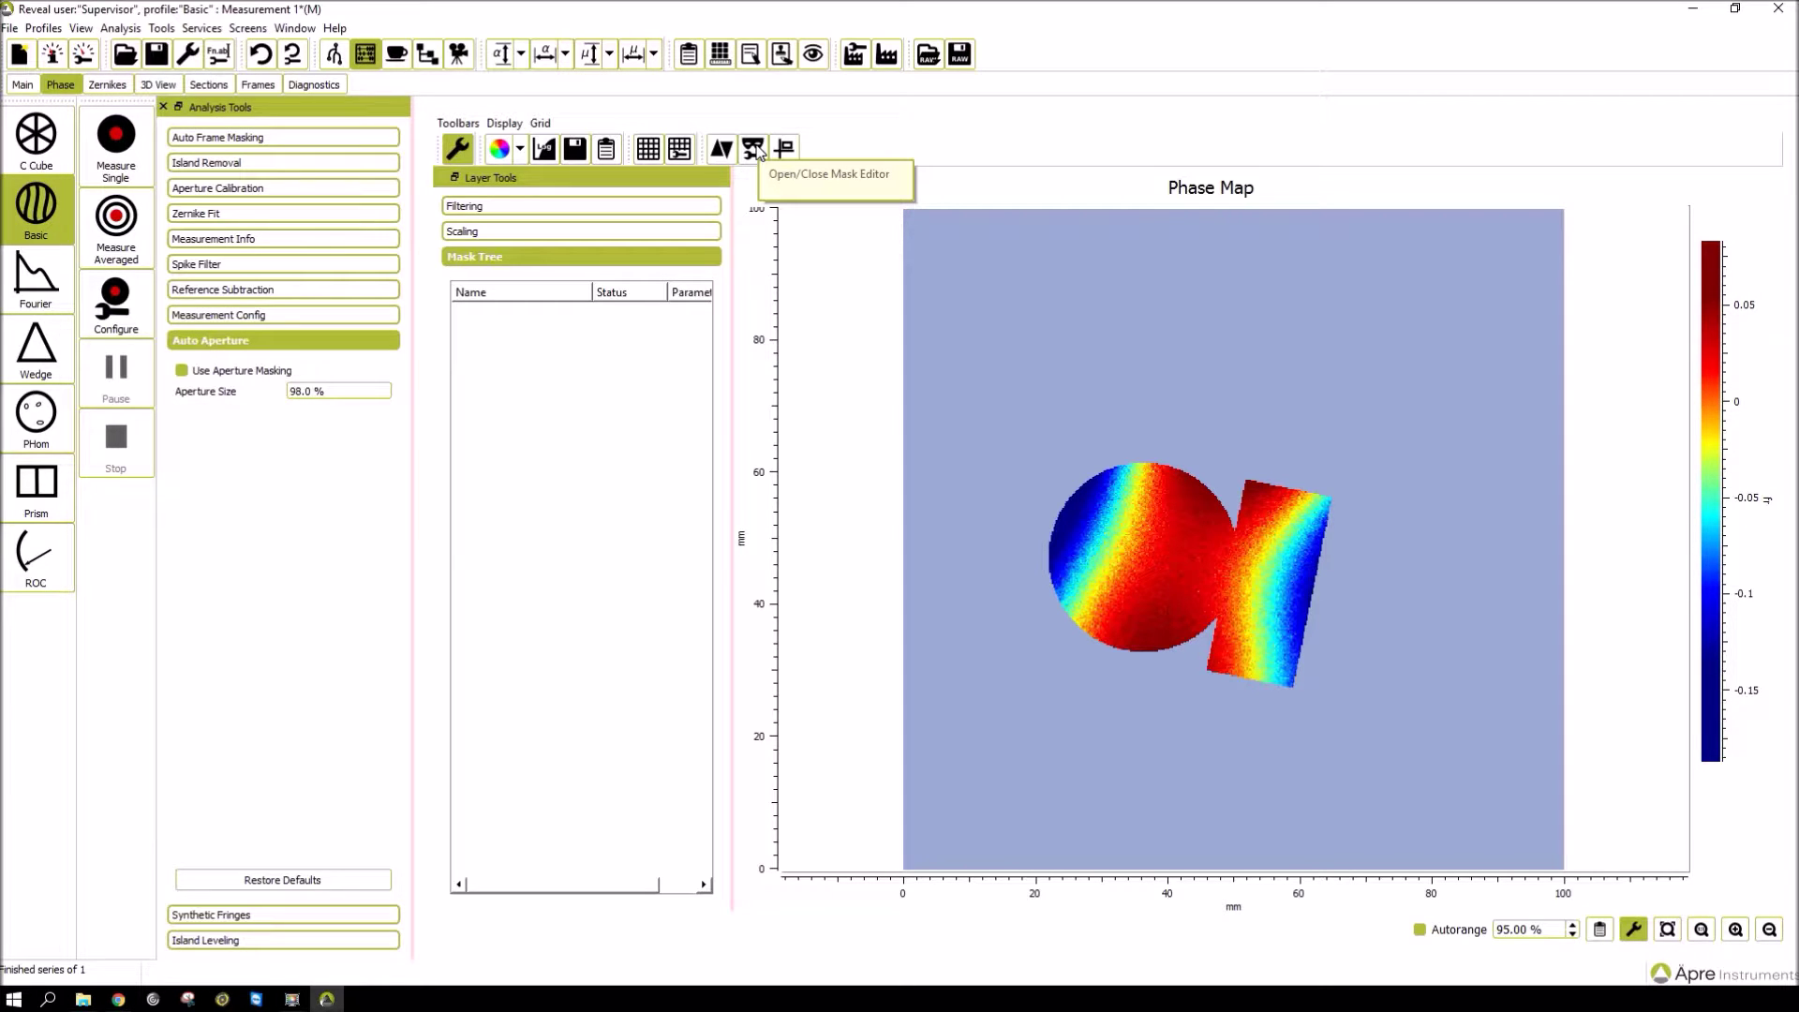
Return to mask editing and examine the combined mask's components and overall transform parameters on the map and in the mask tree.
{"action": "left_click", "coordinate": [753, 149]}
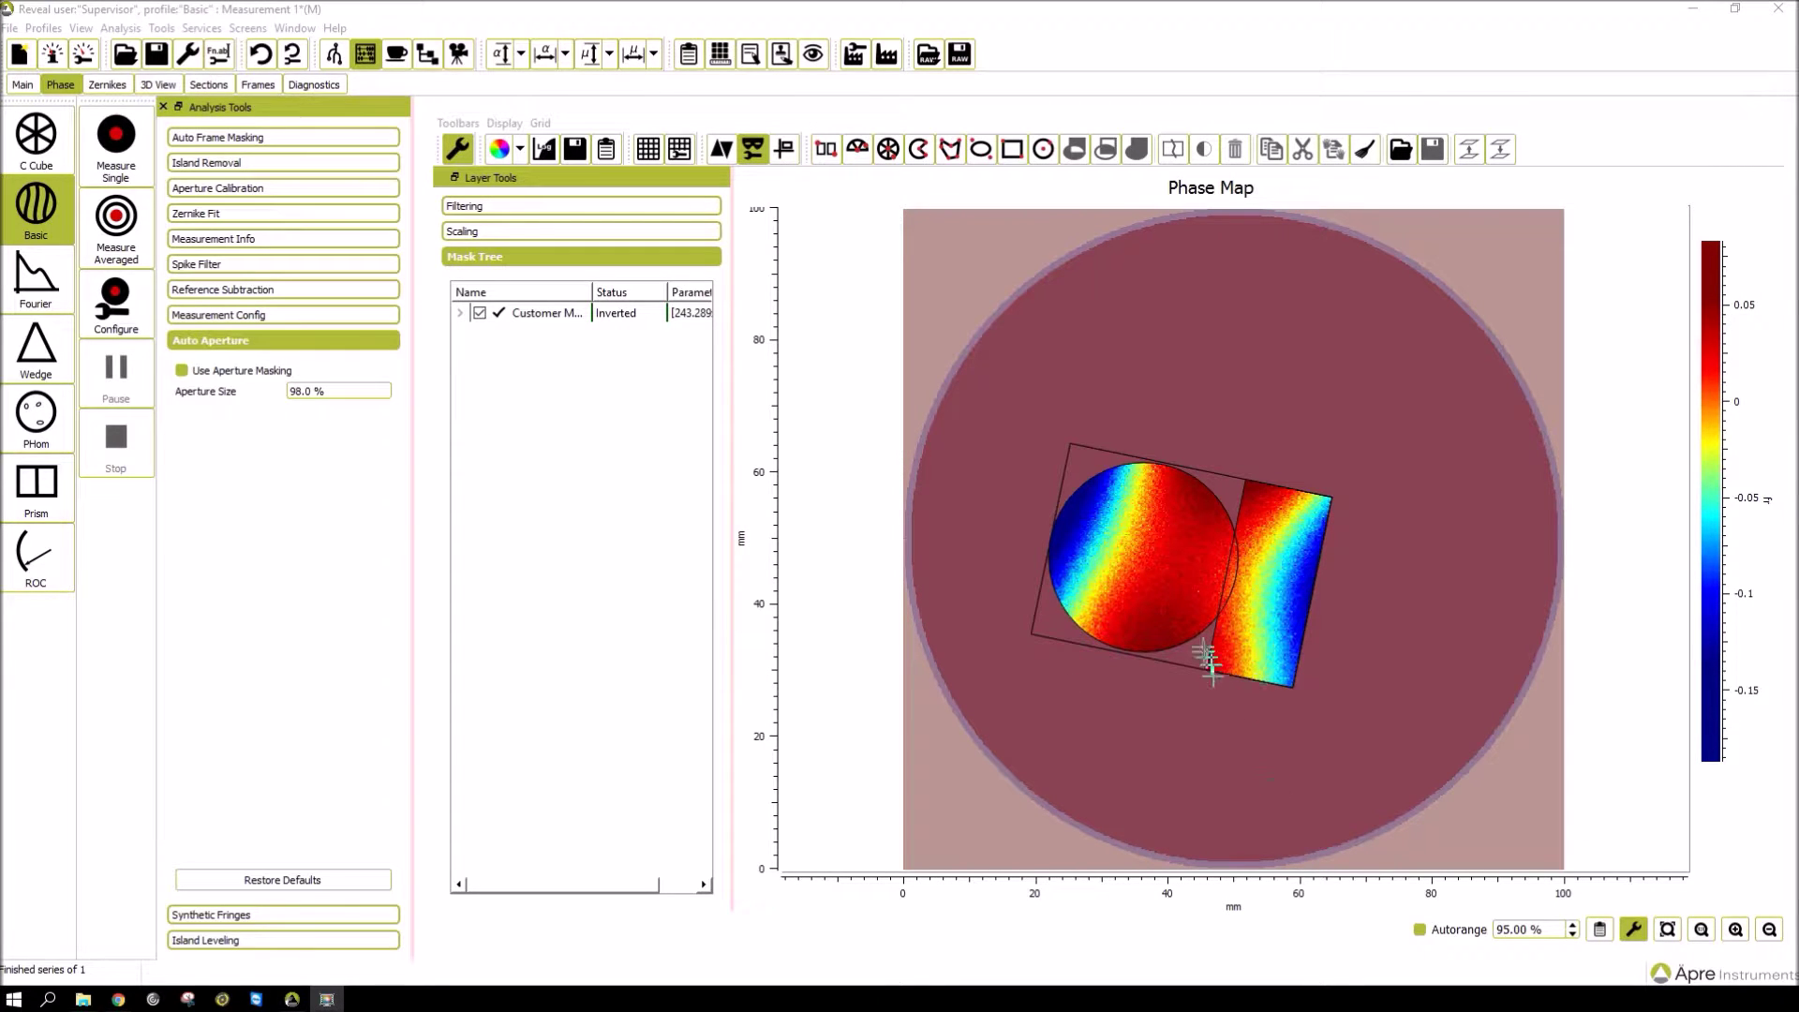
{"action": "left_click", "coordinate": [1212, 593]}
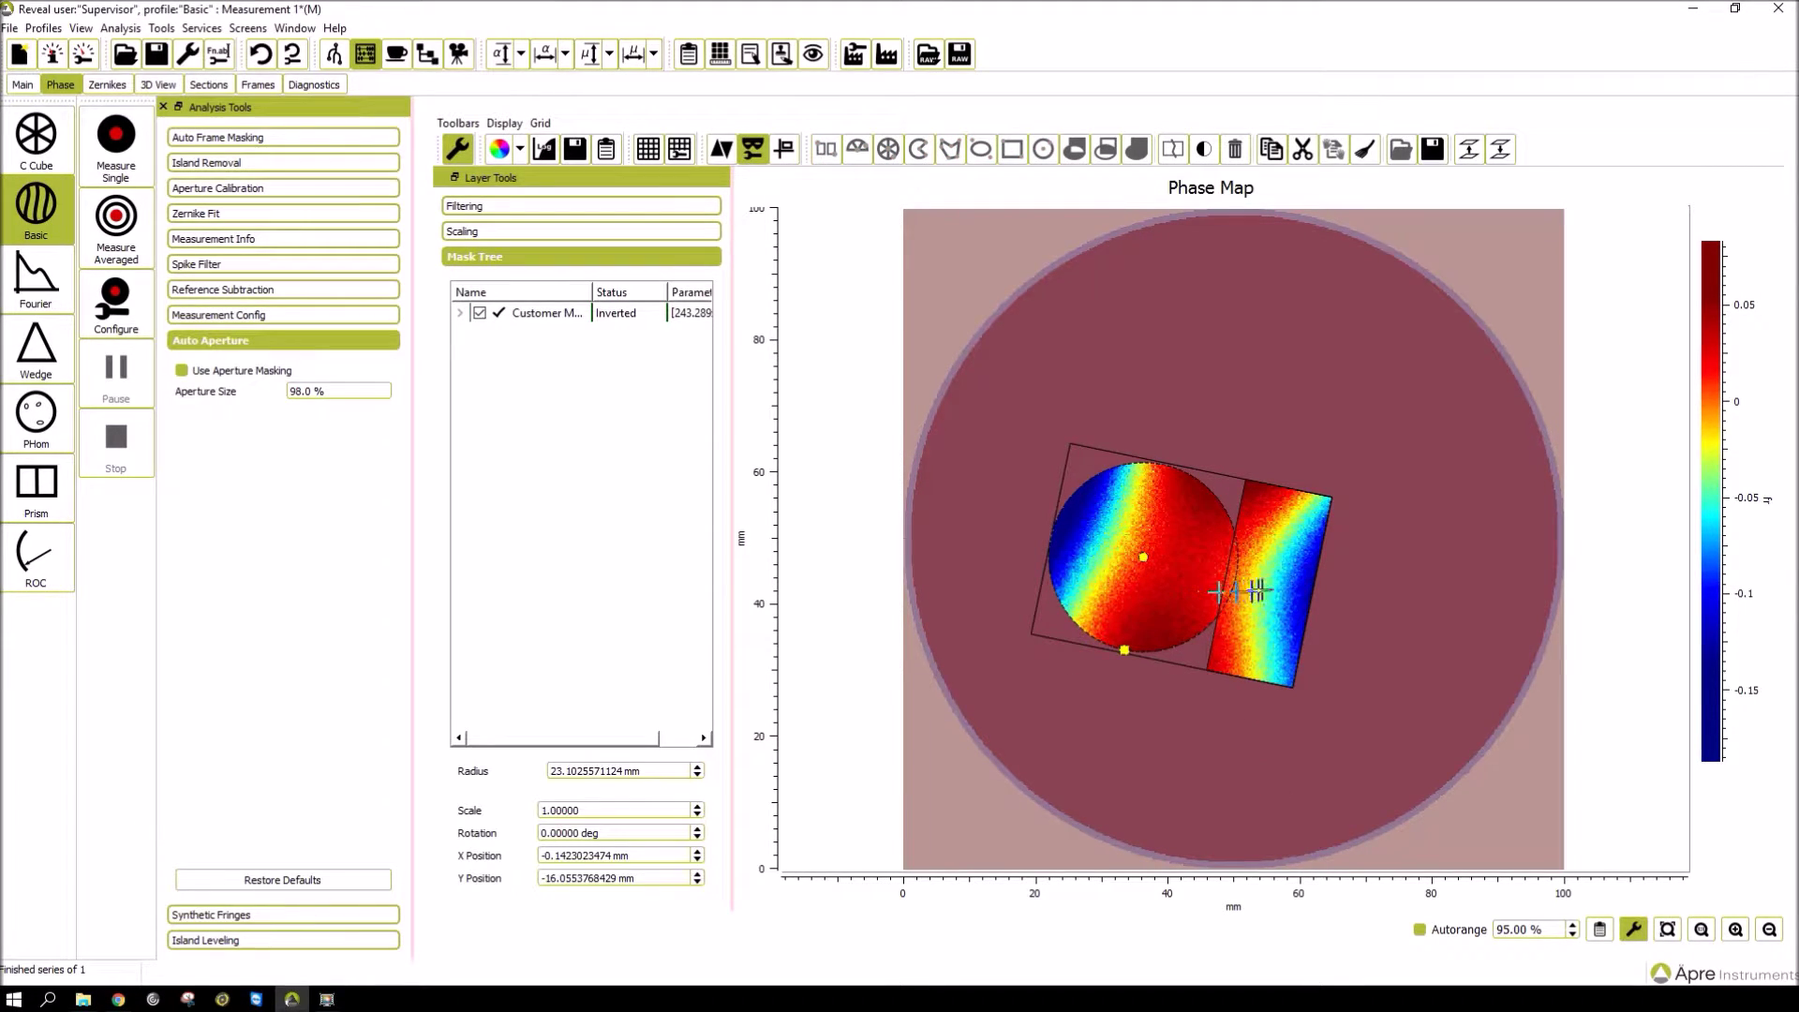
{"action": "left_click", "coordinate": [1262, 588]}
{"action": "left_click", "coordinate": [1177, 553]}
{"action": "left_click", "coordinate": [541, 316]}
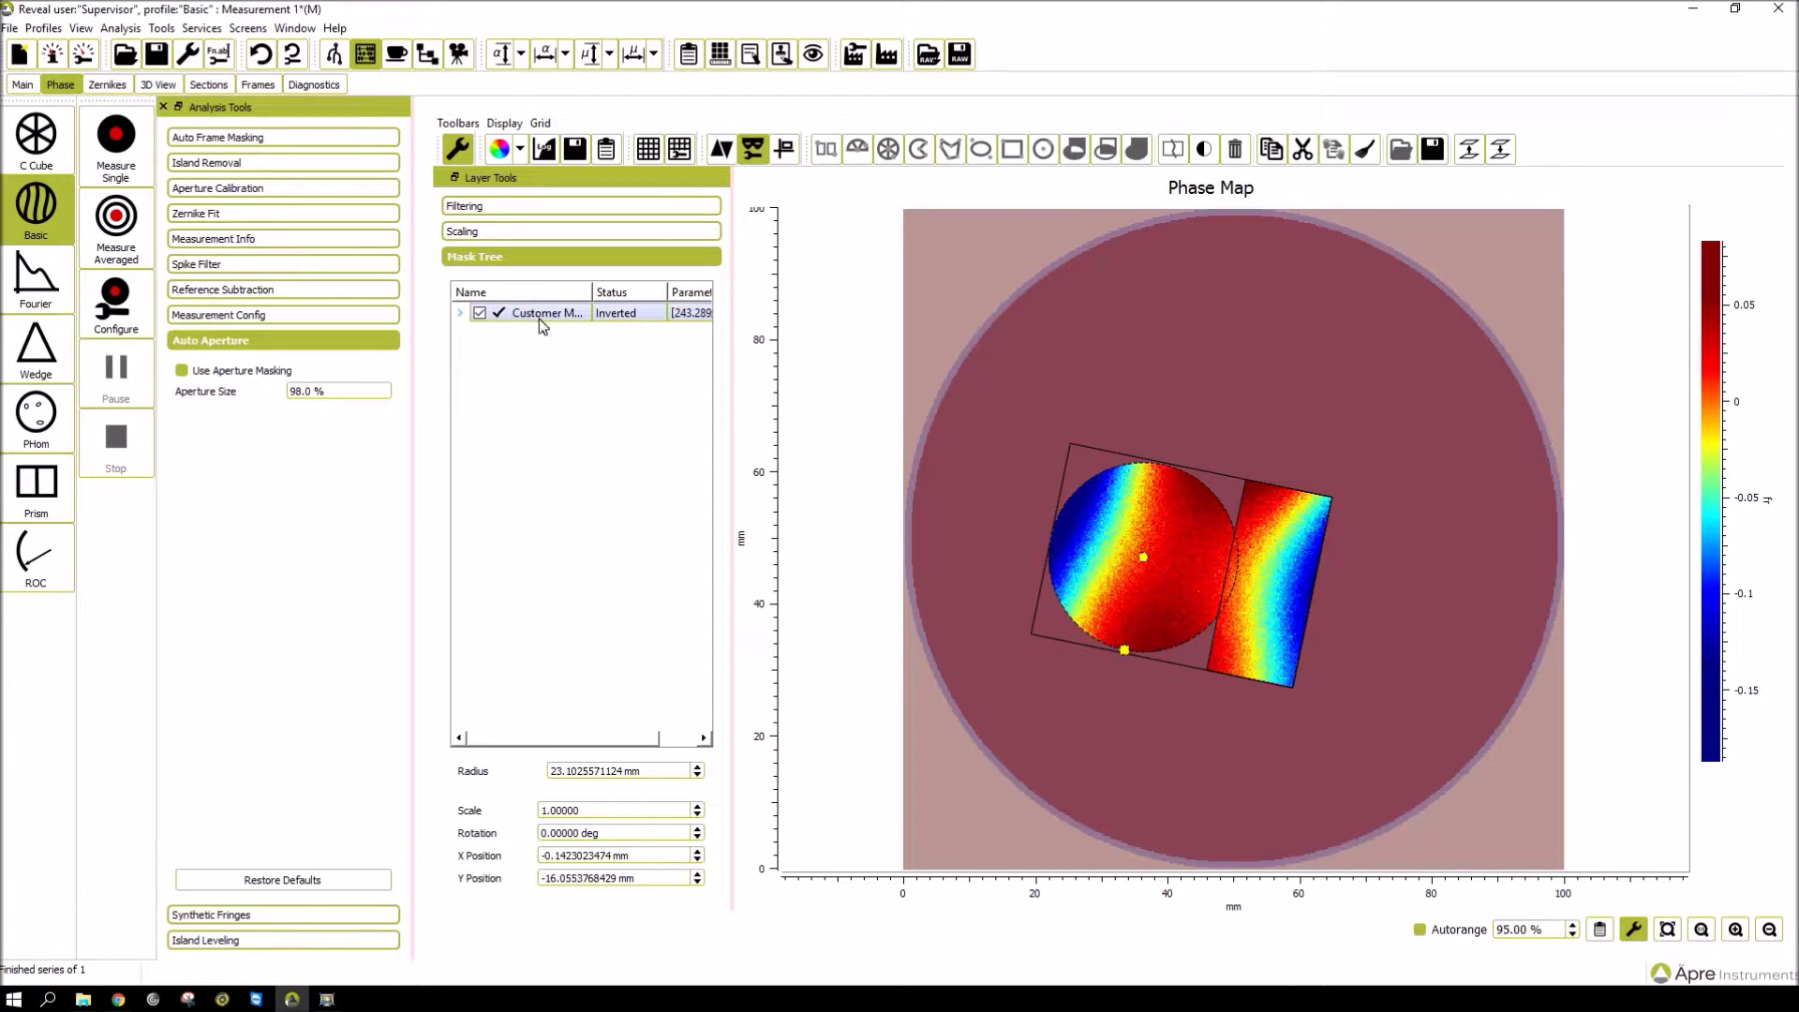
{"action": "left_click", "coordinate": [540, 319]}
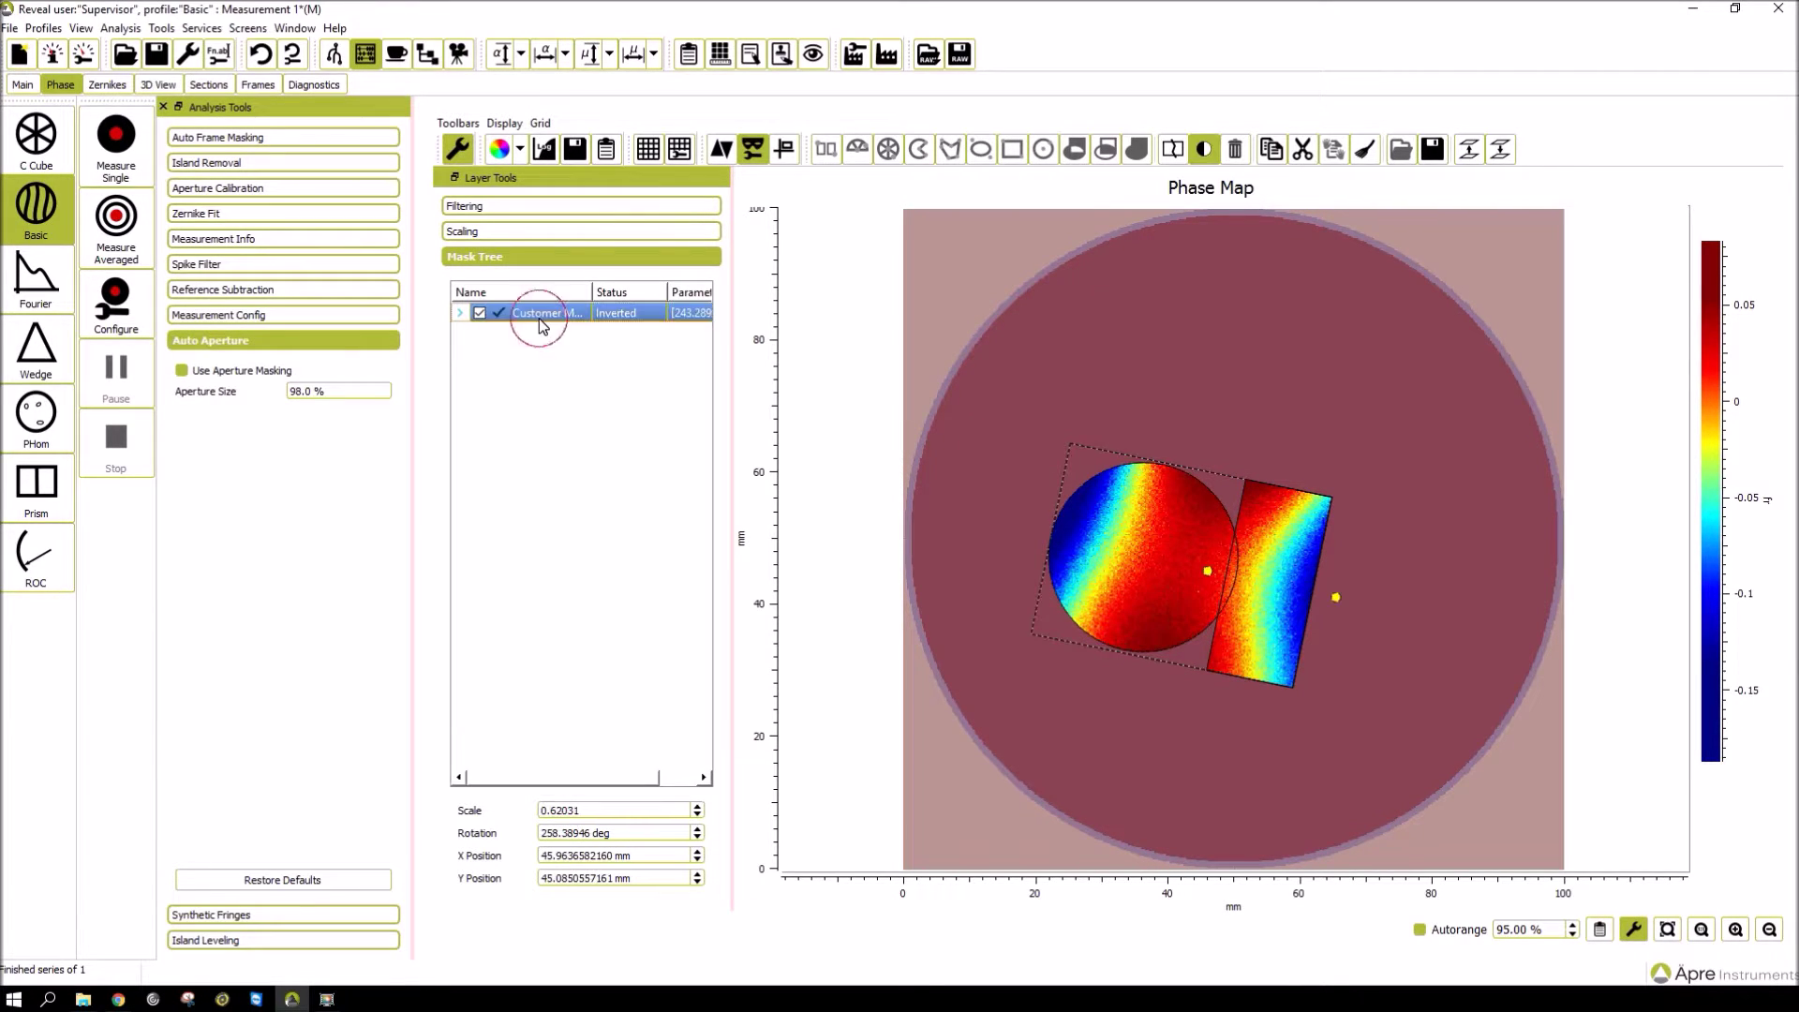
{"action": "left_click", "coordinate": [459, 315]}
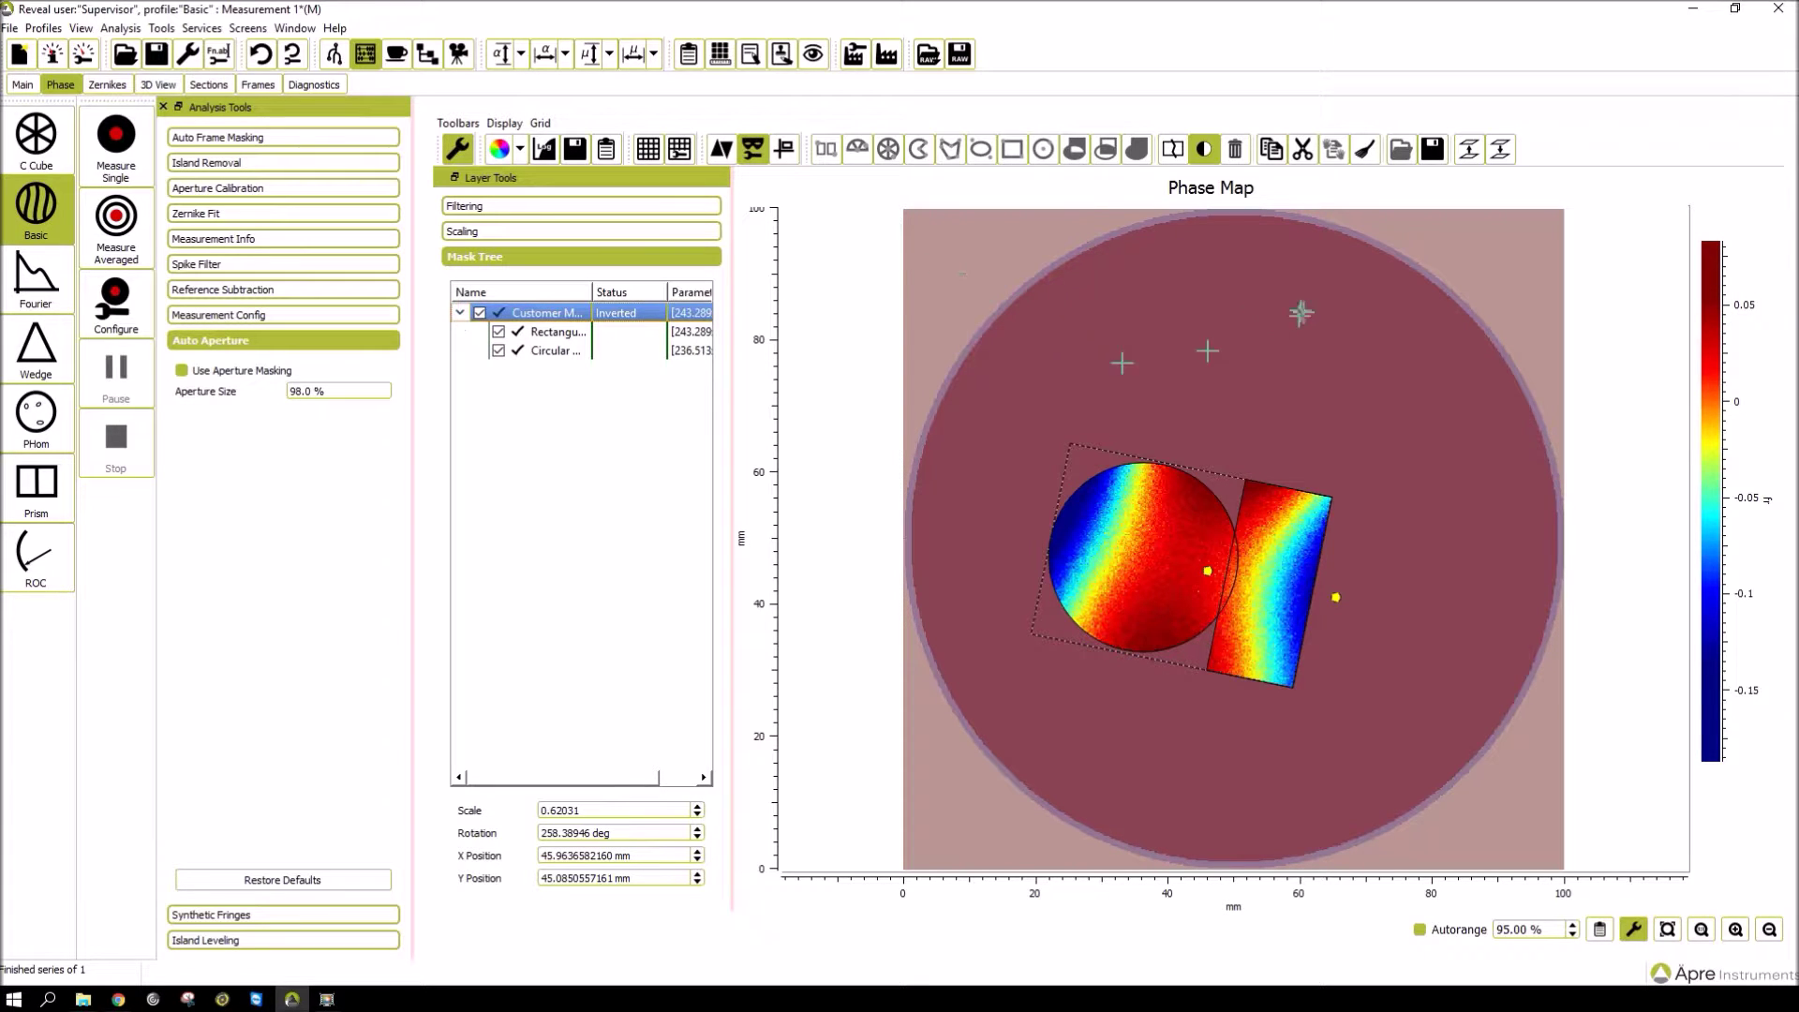
Remove the inversion from the combined mask and break it up into its individual rectangular and circular masks.
{"action": "left_click", "coordinate": [1207, 149]}
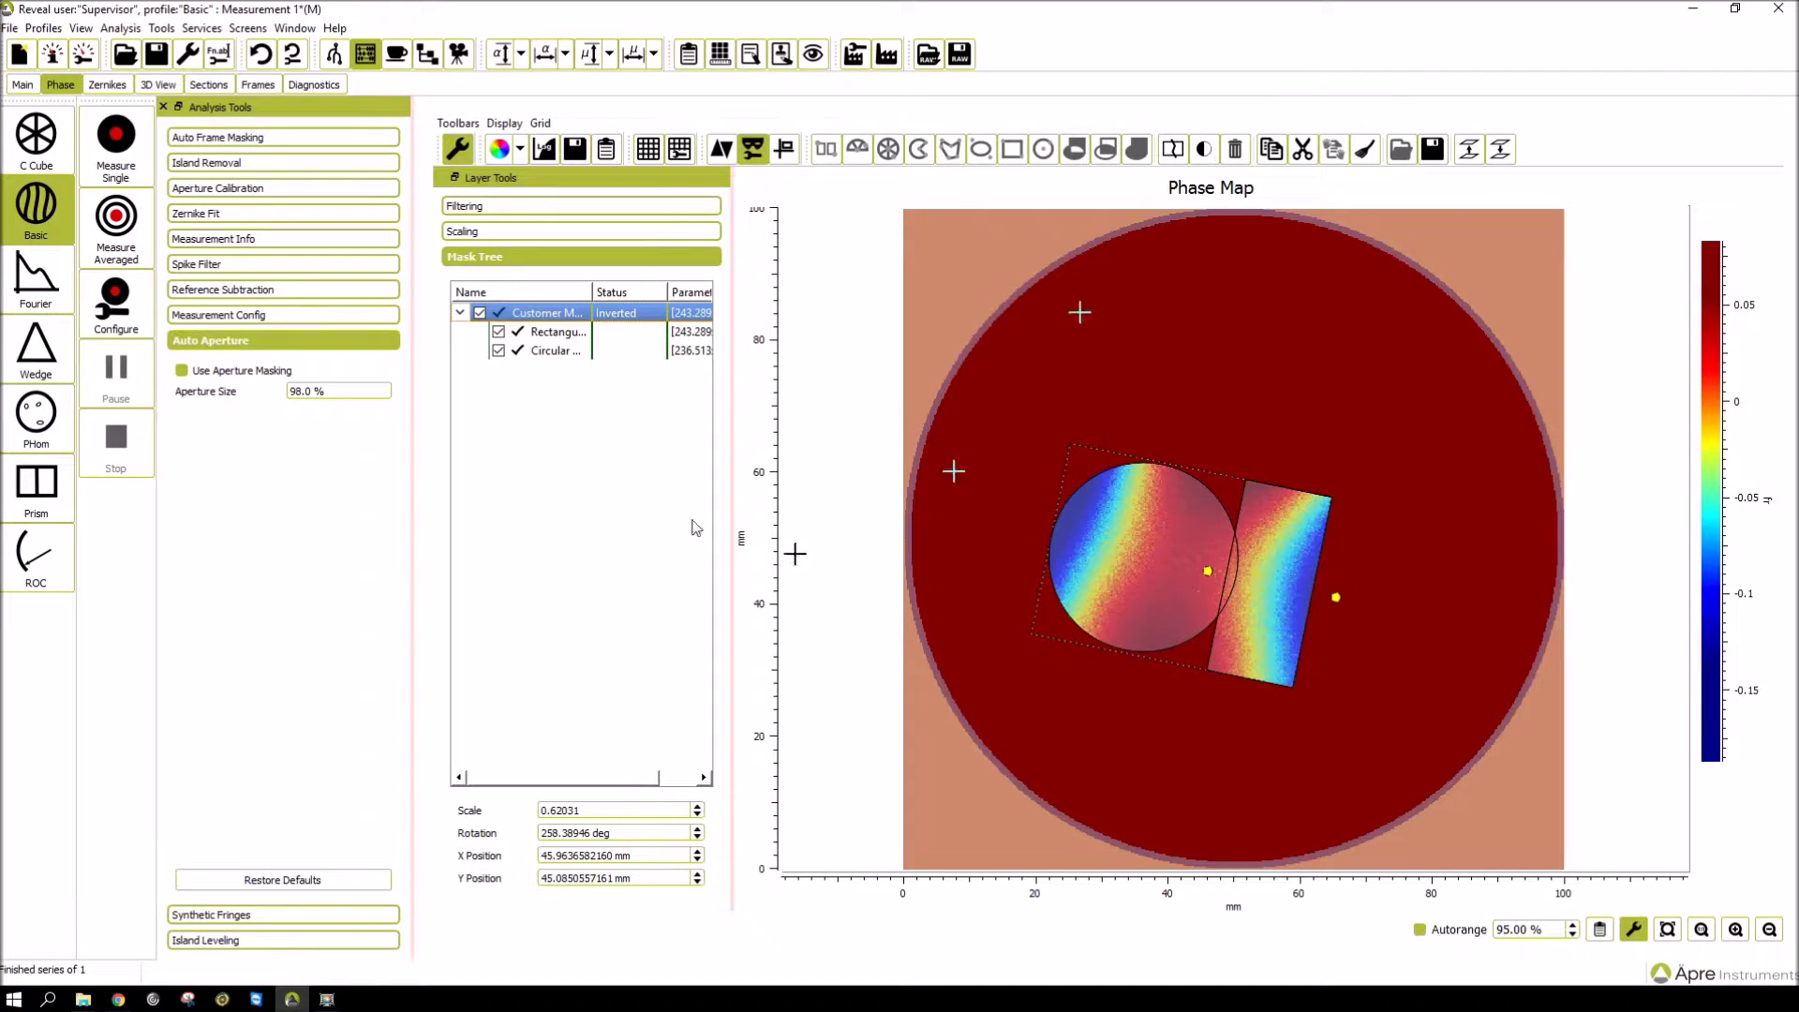
{"action": "left_click", "coordinate": [514, 389]}
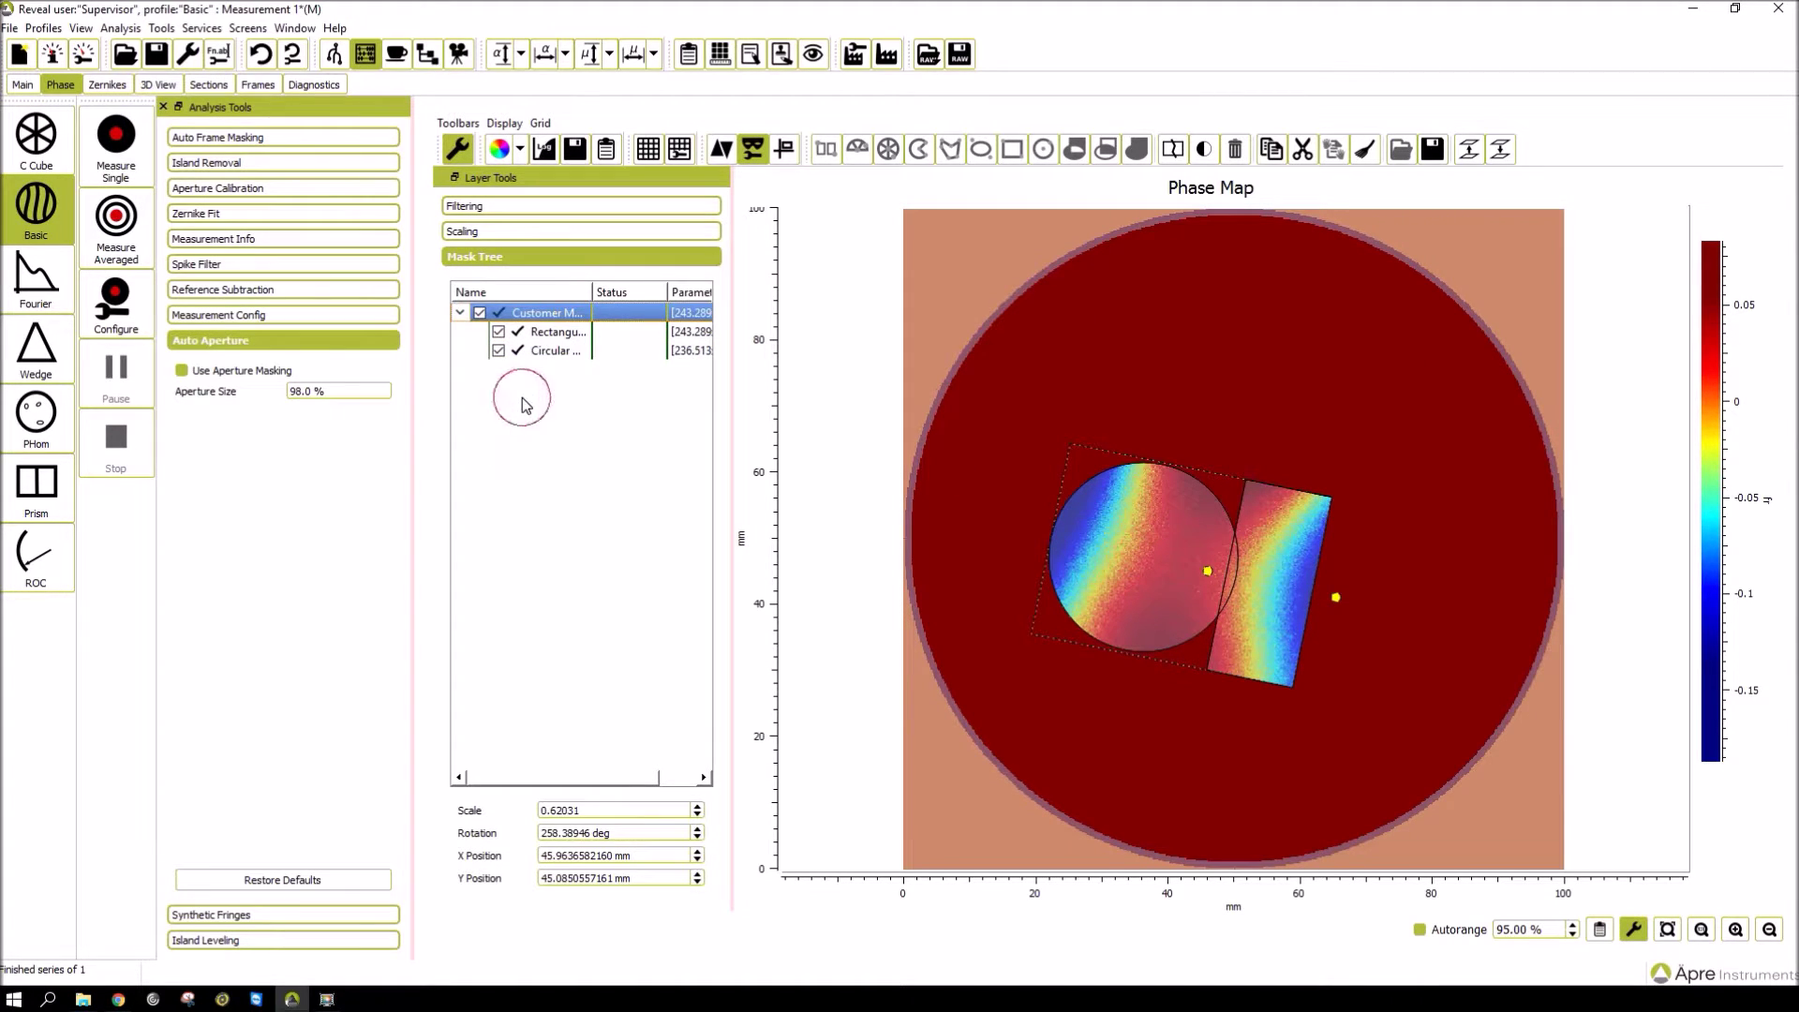
{"action": "left_click", "coordinate": [522, 315]}
{"action": "left_click", "coordinate": [1178, 155]}
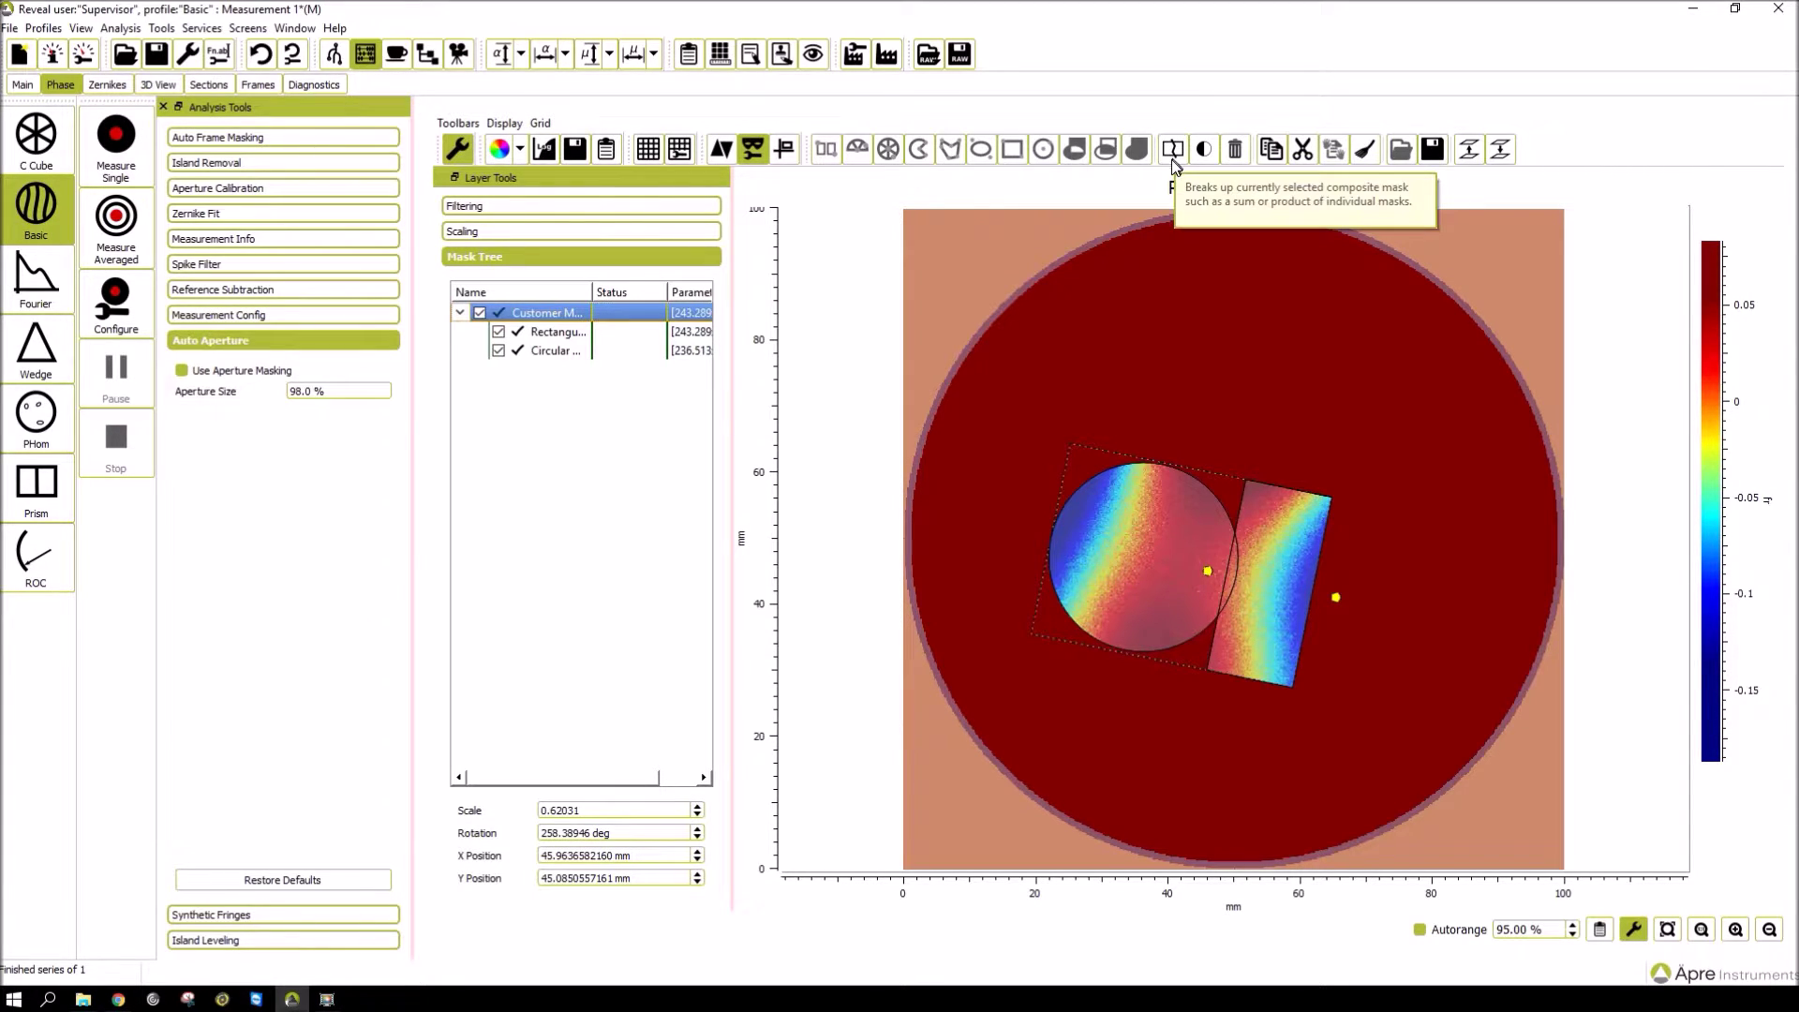
{"action": "left_click", "coordinate": [1171, 158]}
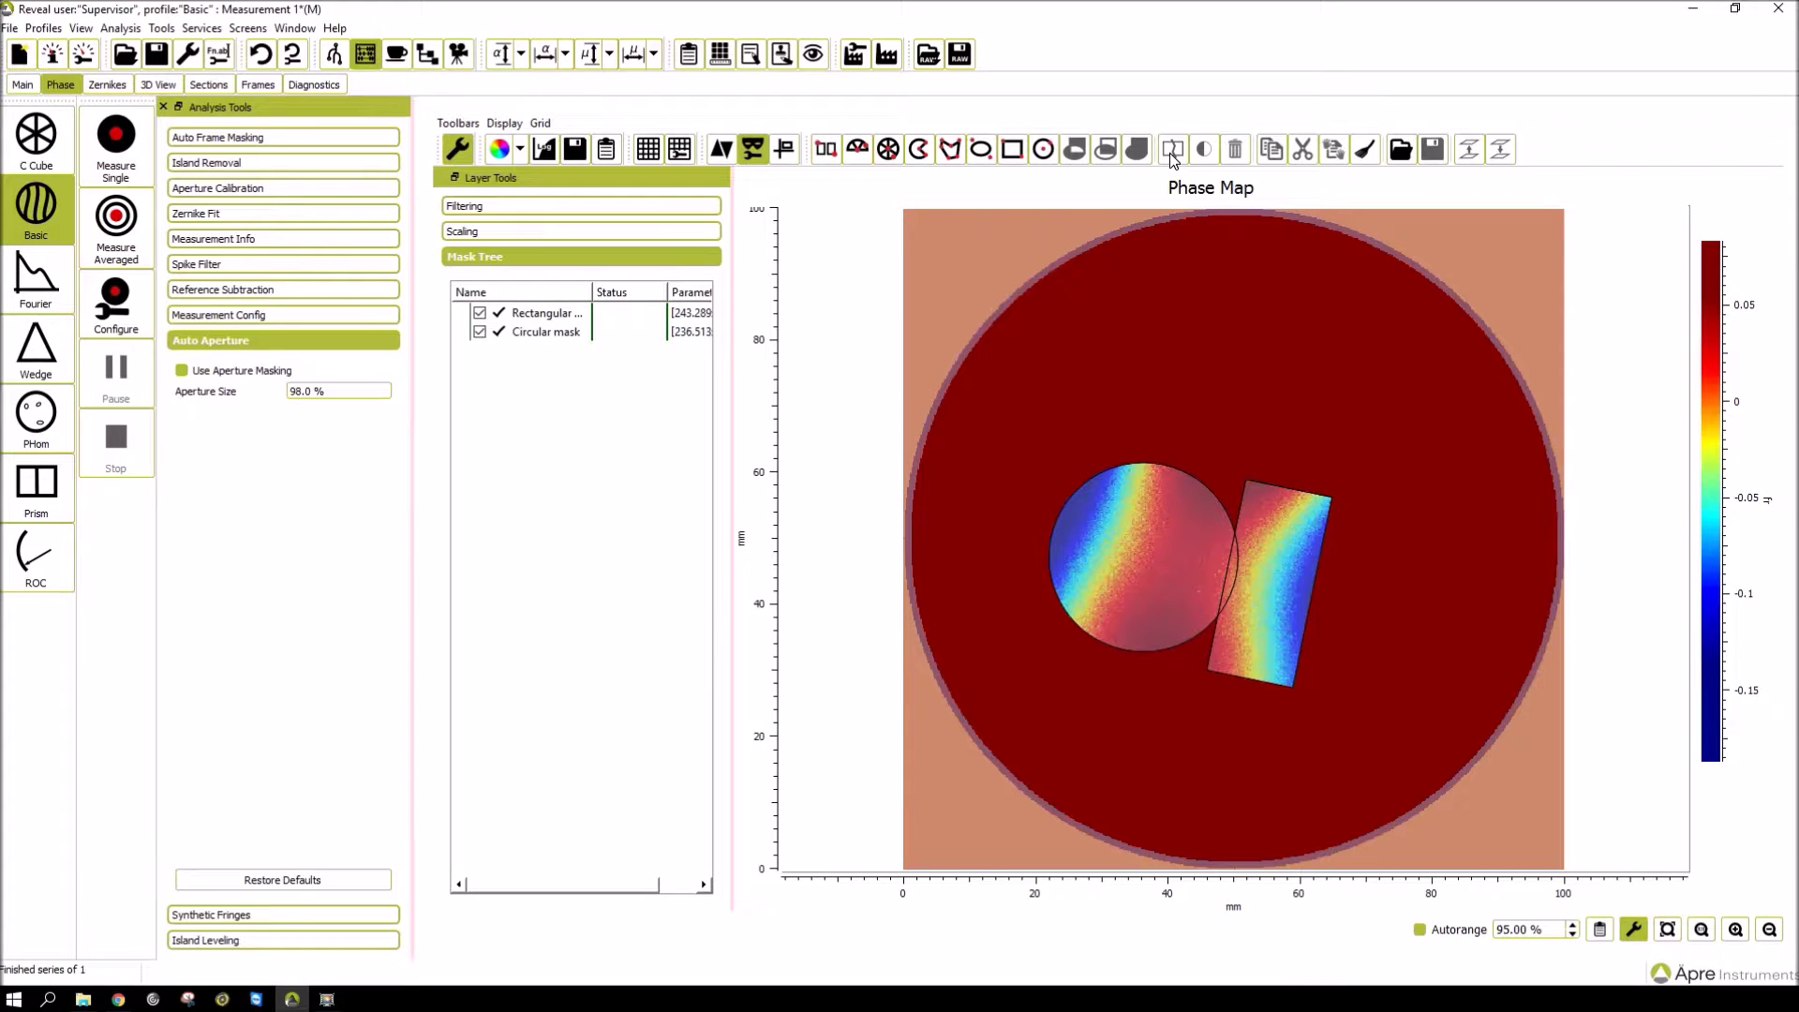
Check the separate circular and rectangular masks in the mask tree and apply them to the phase map.
{"action": "left_click", "coordinate": [537, 336]}
{"action": "left_click", "coordinate": [540, 318]}
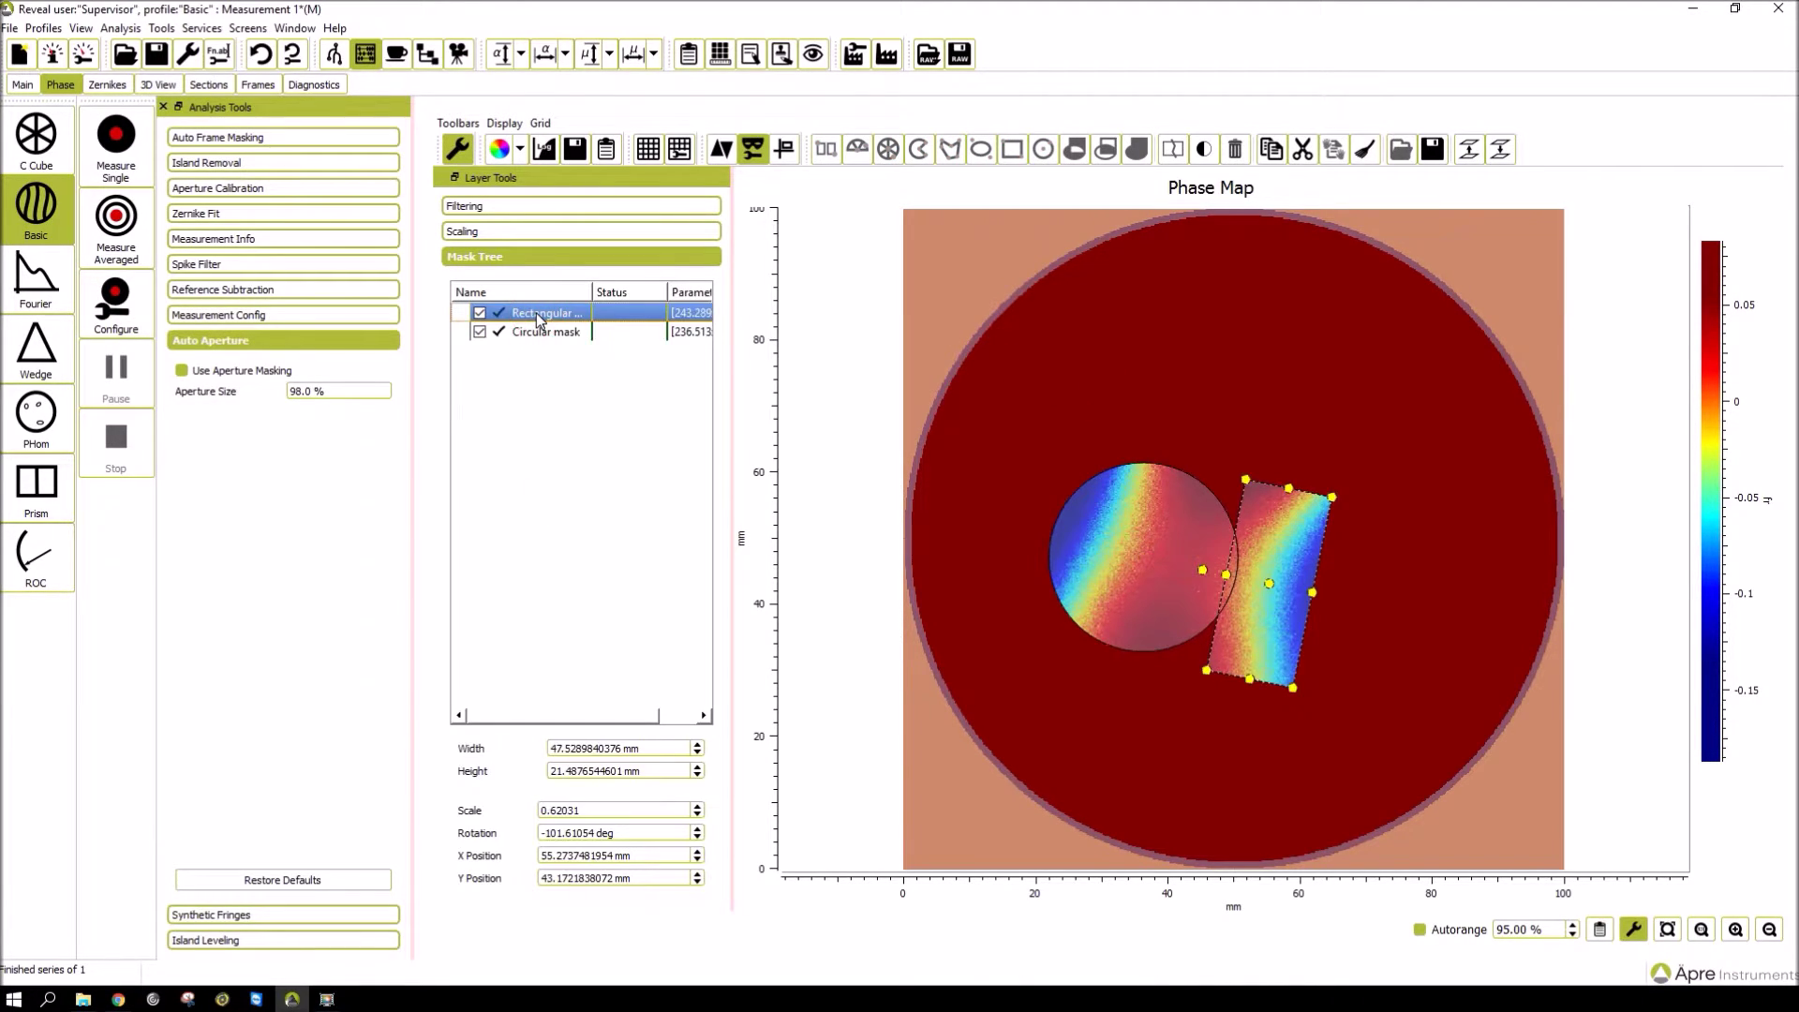
{"action": "left_click", "coordinate": [552, 397]}
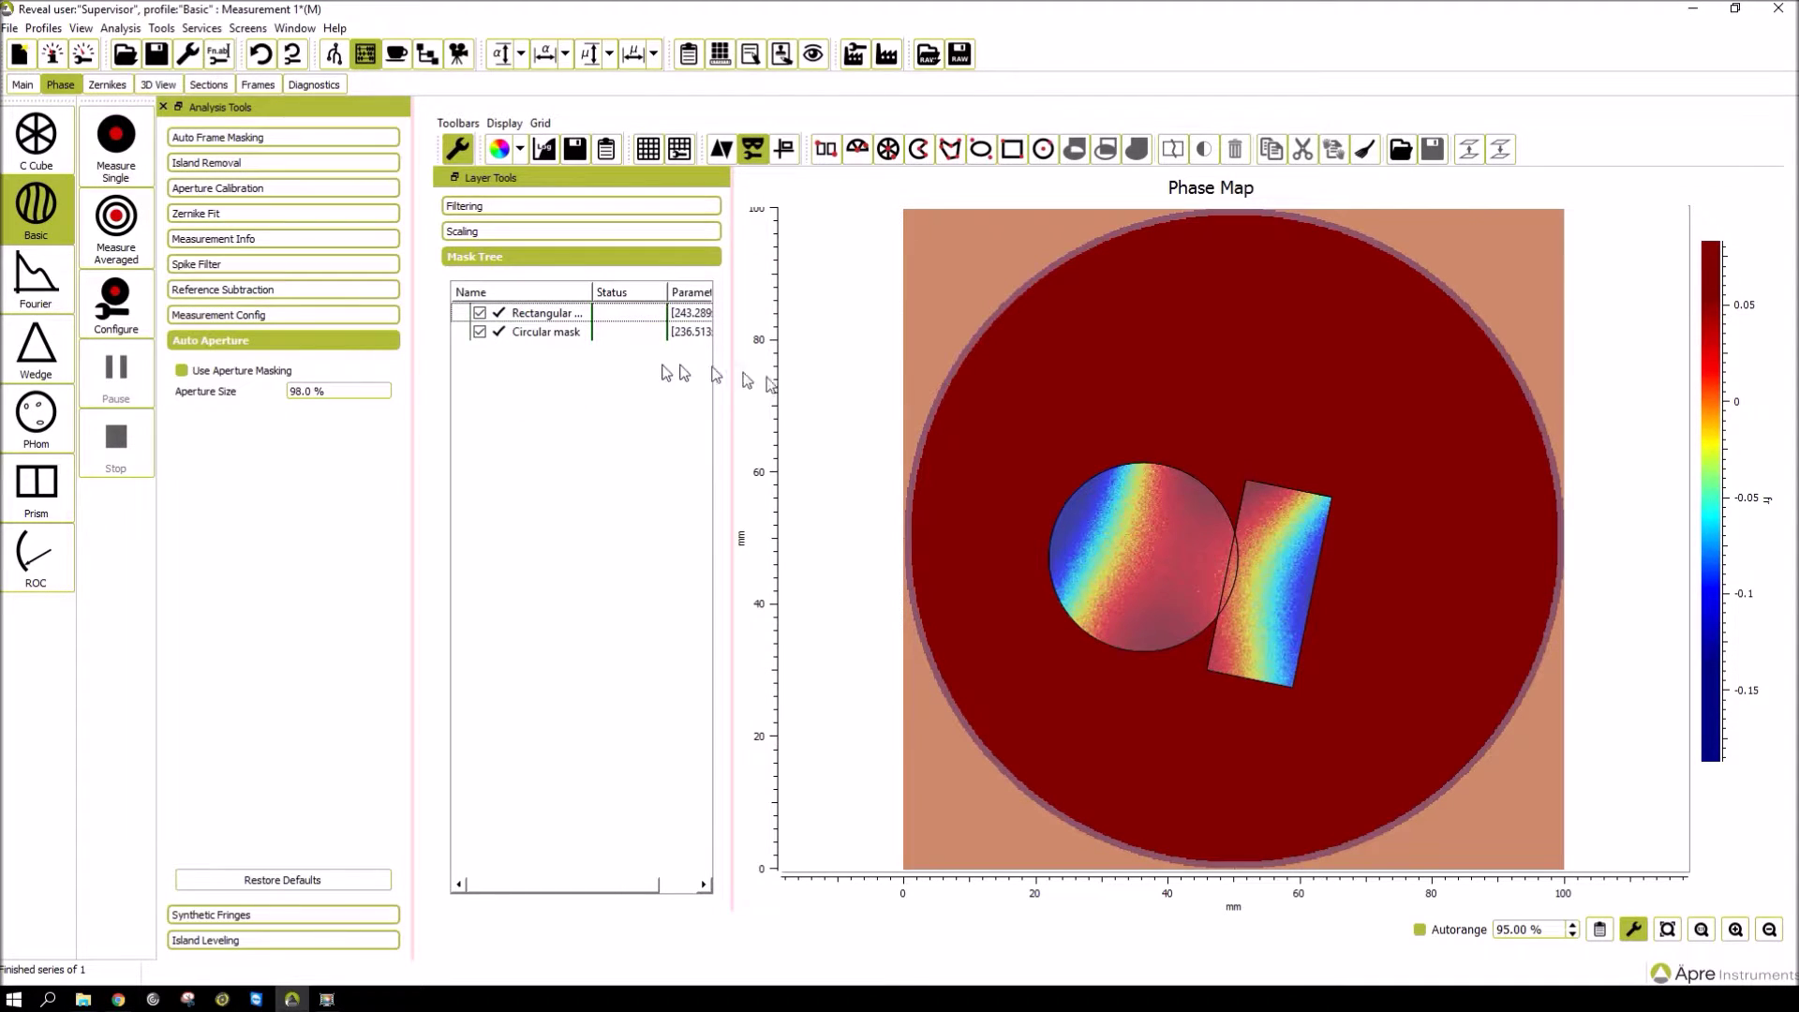
{"action": "left_click", "coordinate": [753, 149]}
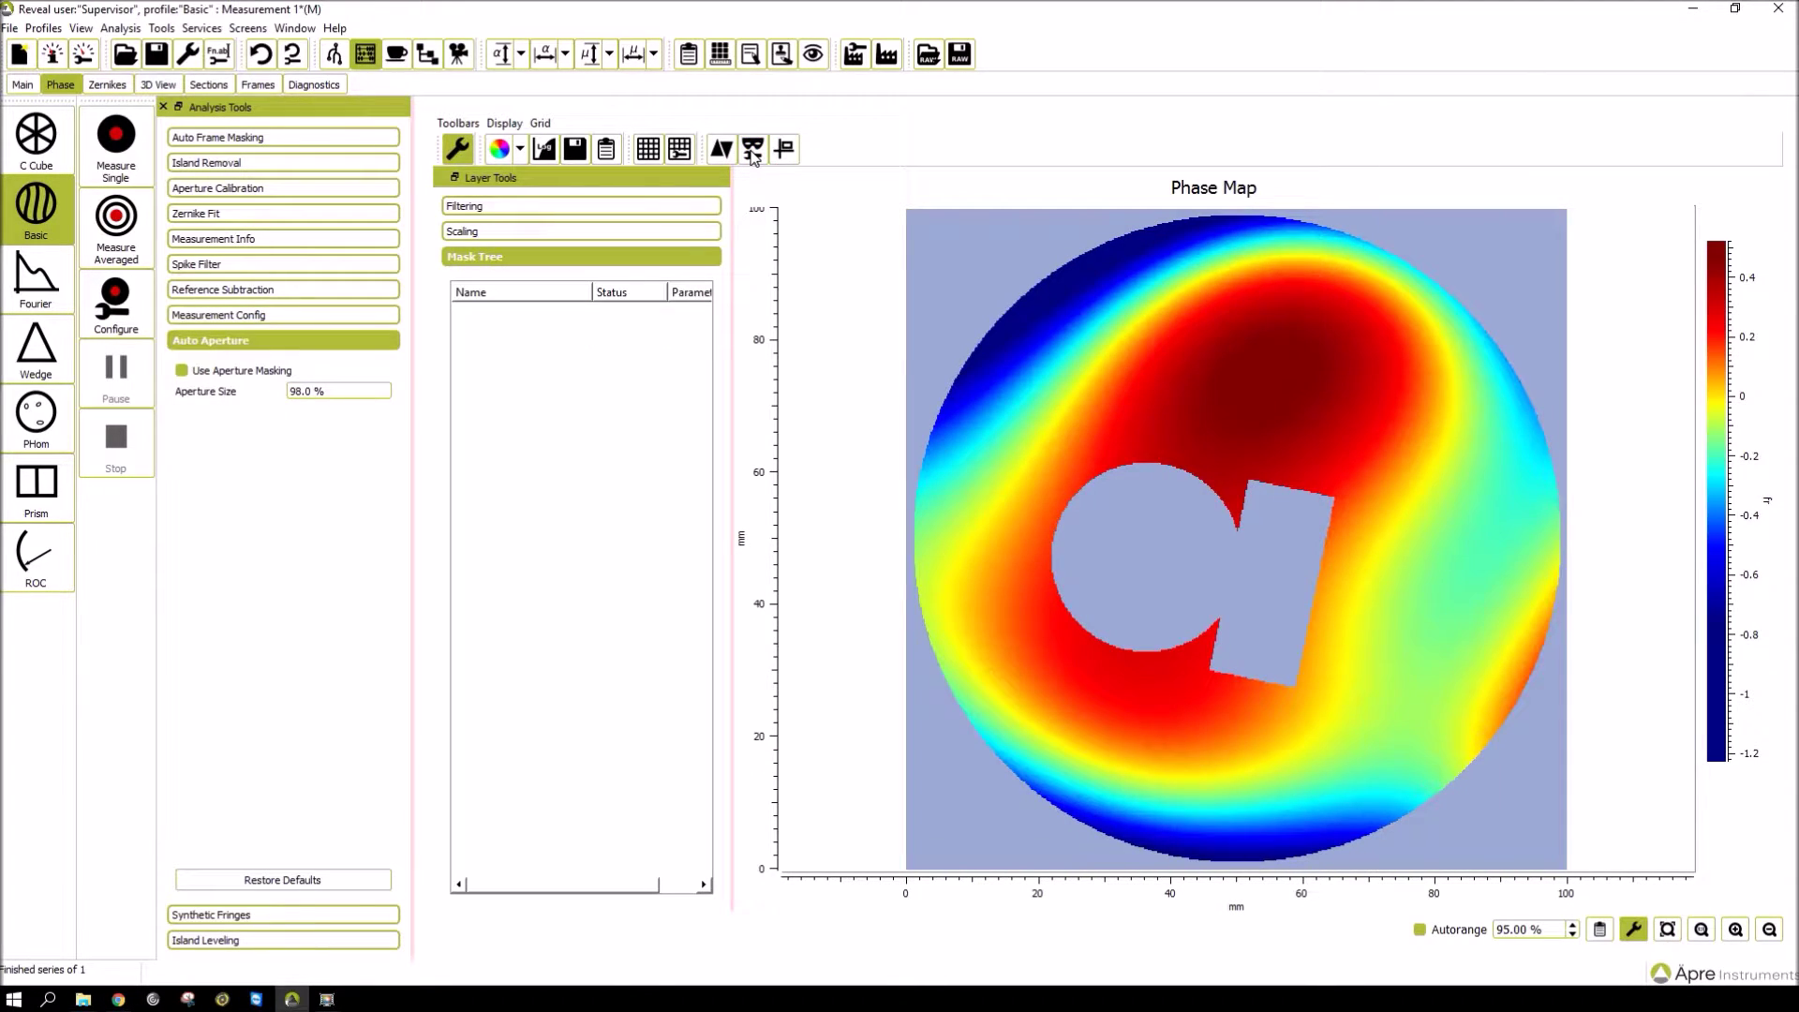
Return to mask editing and invert the circular mask and the rectangular mask individually.
{"action": "left_click", "coordinate": [753, 150]}
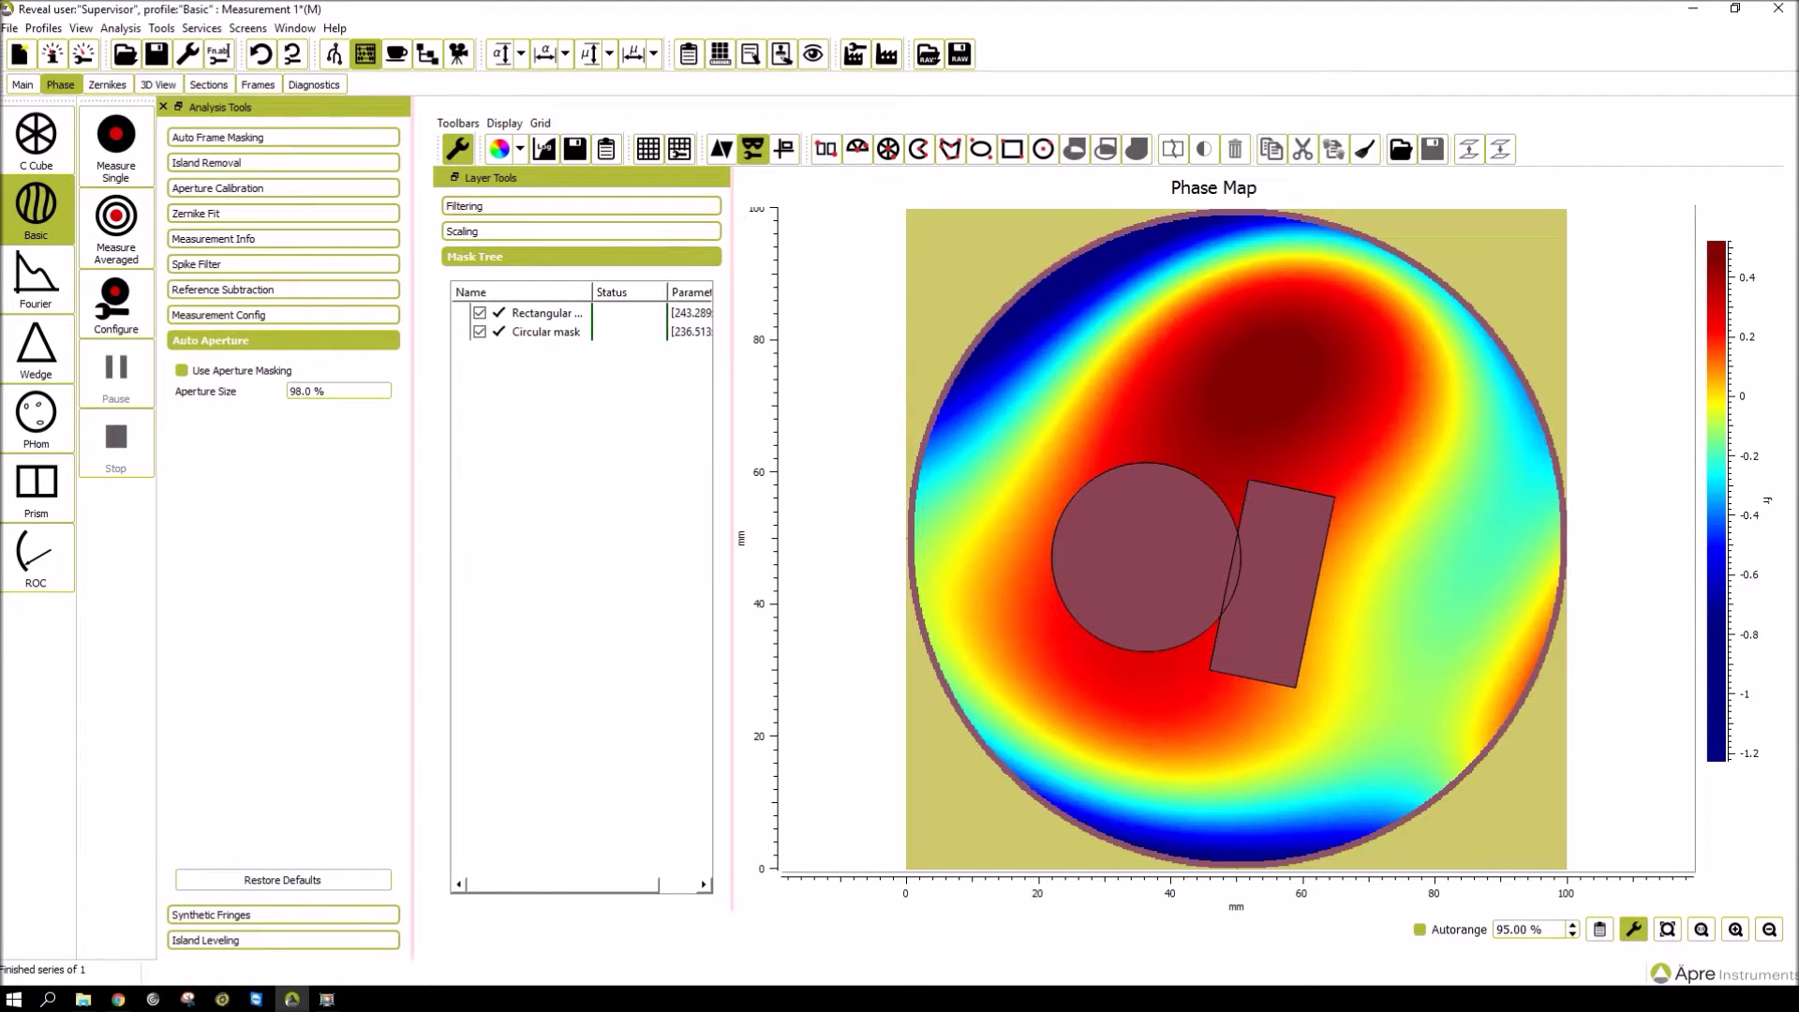
{"action": "left_click", "coordinate": [1194, 534]}
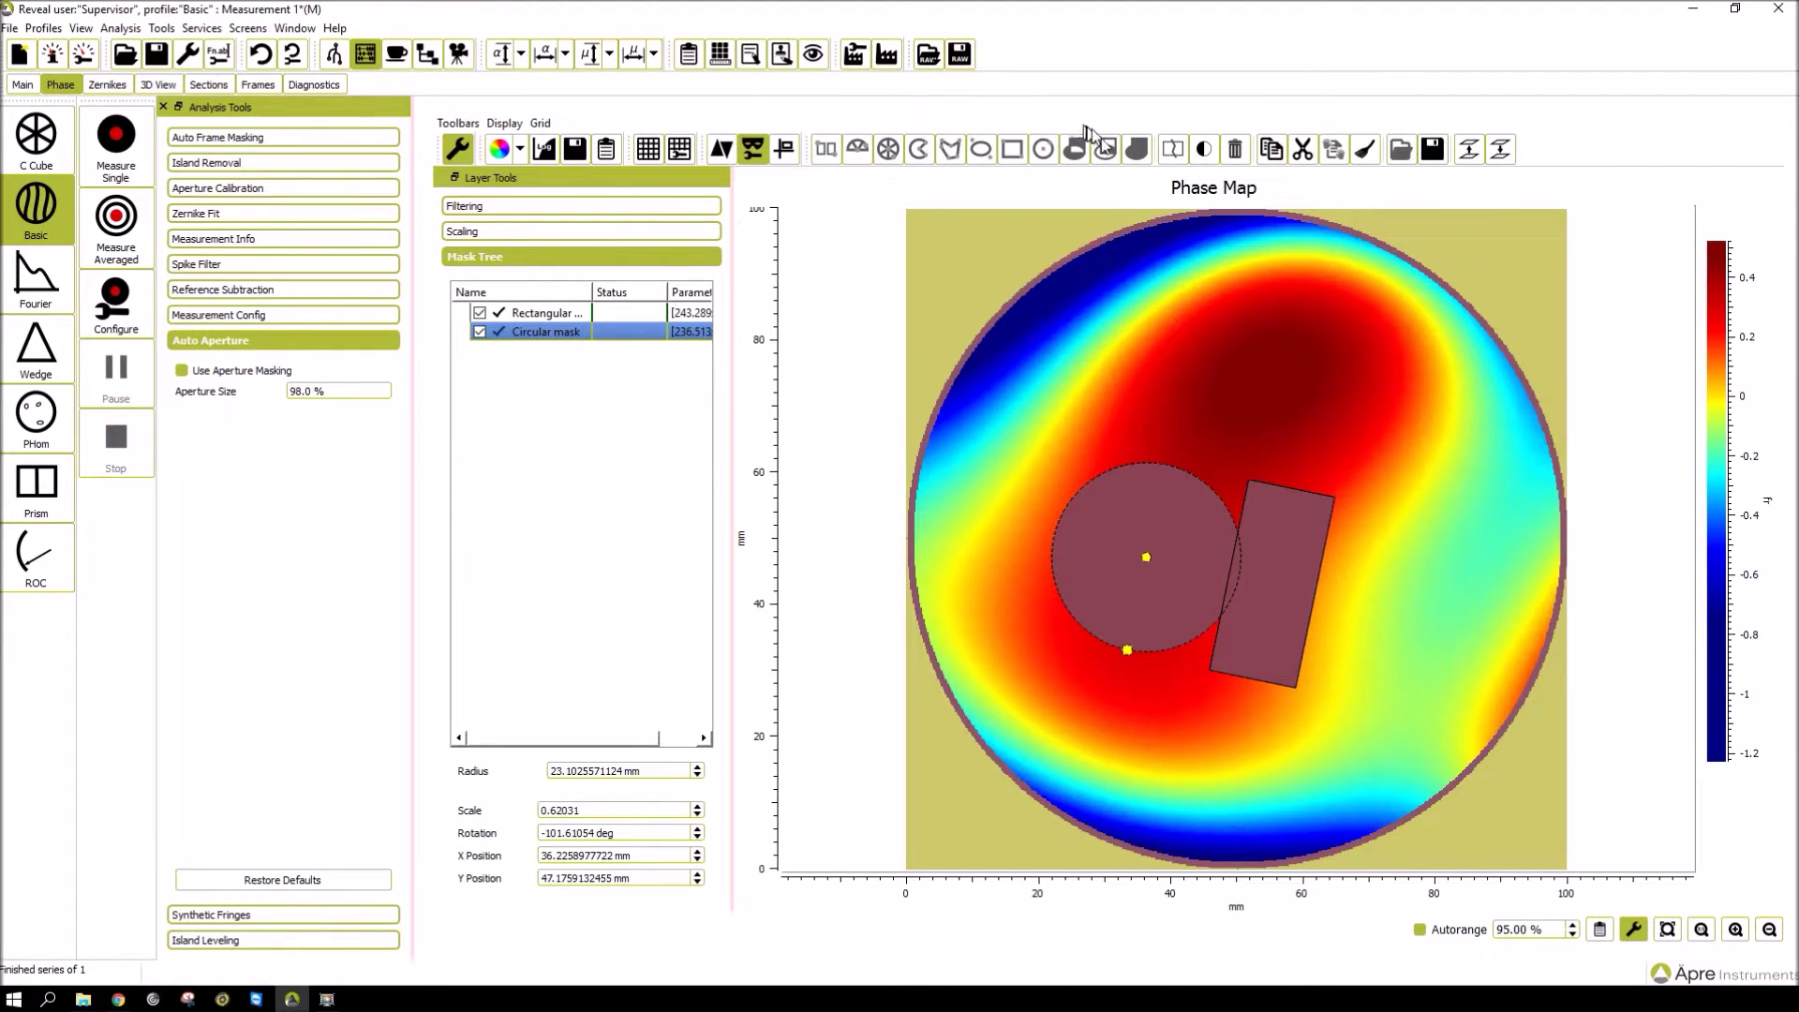
{"action": "left_click", "coordinate": [1204, 149]}
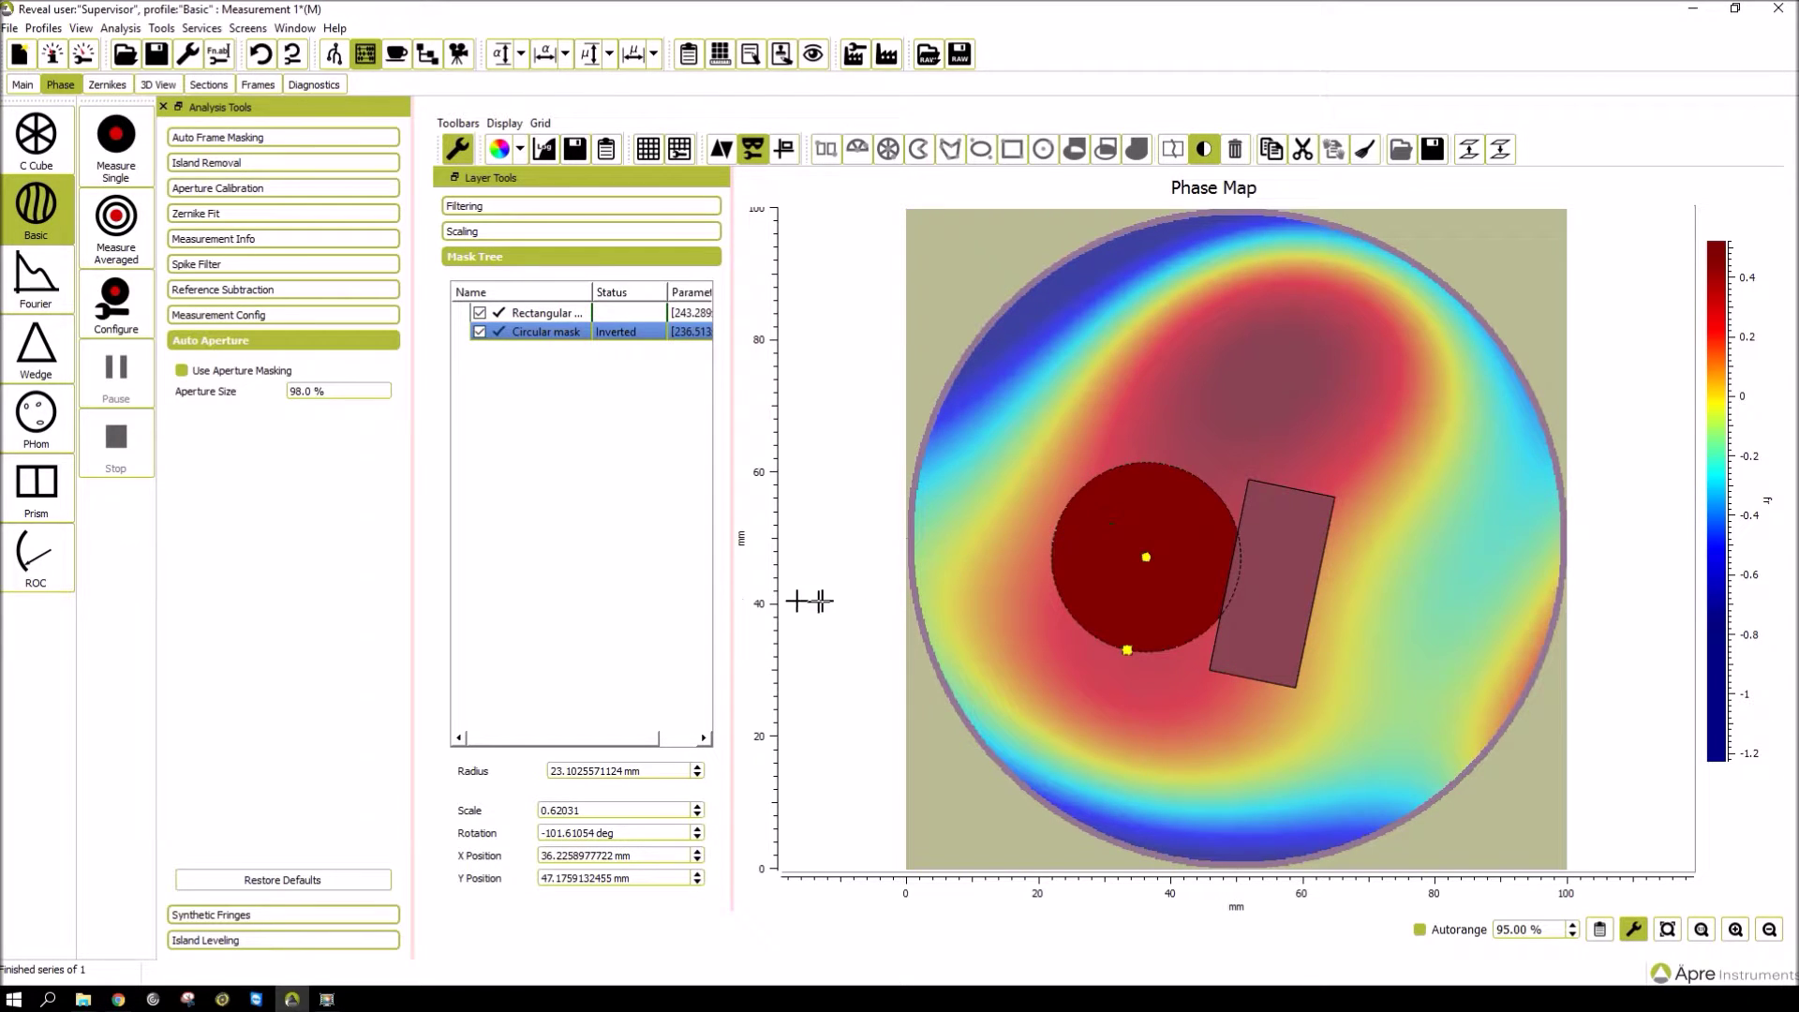
{"action": "left_click", "coordinate": [1280, 637]}
{"action": "left_click", "coordinate": [1206, 150]}
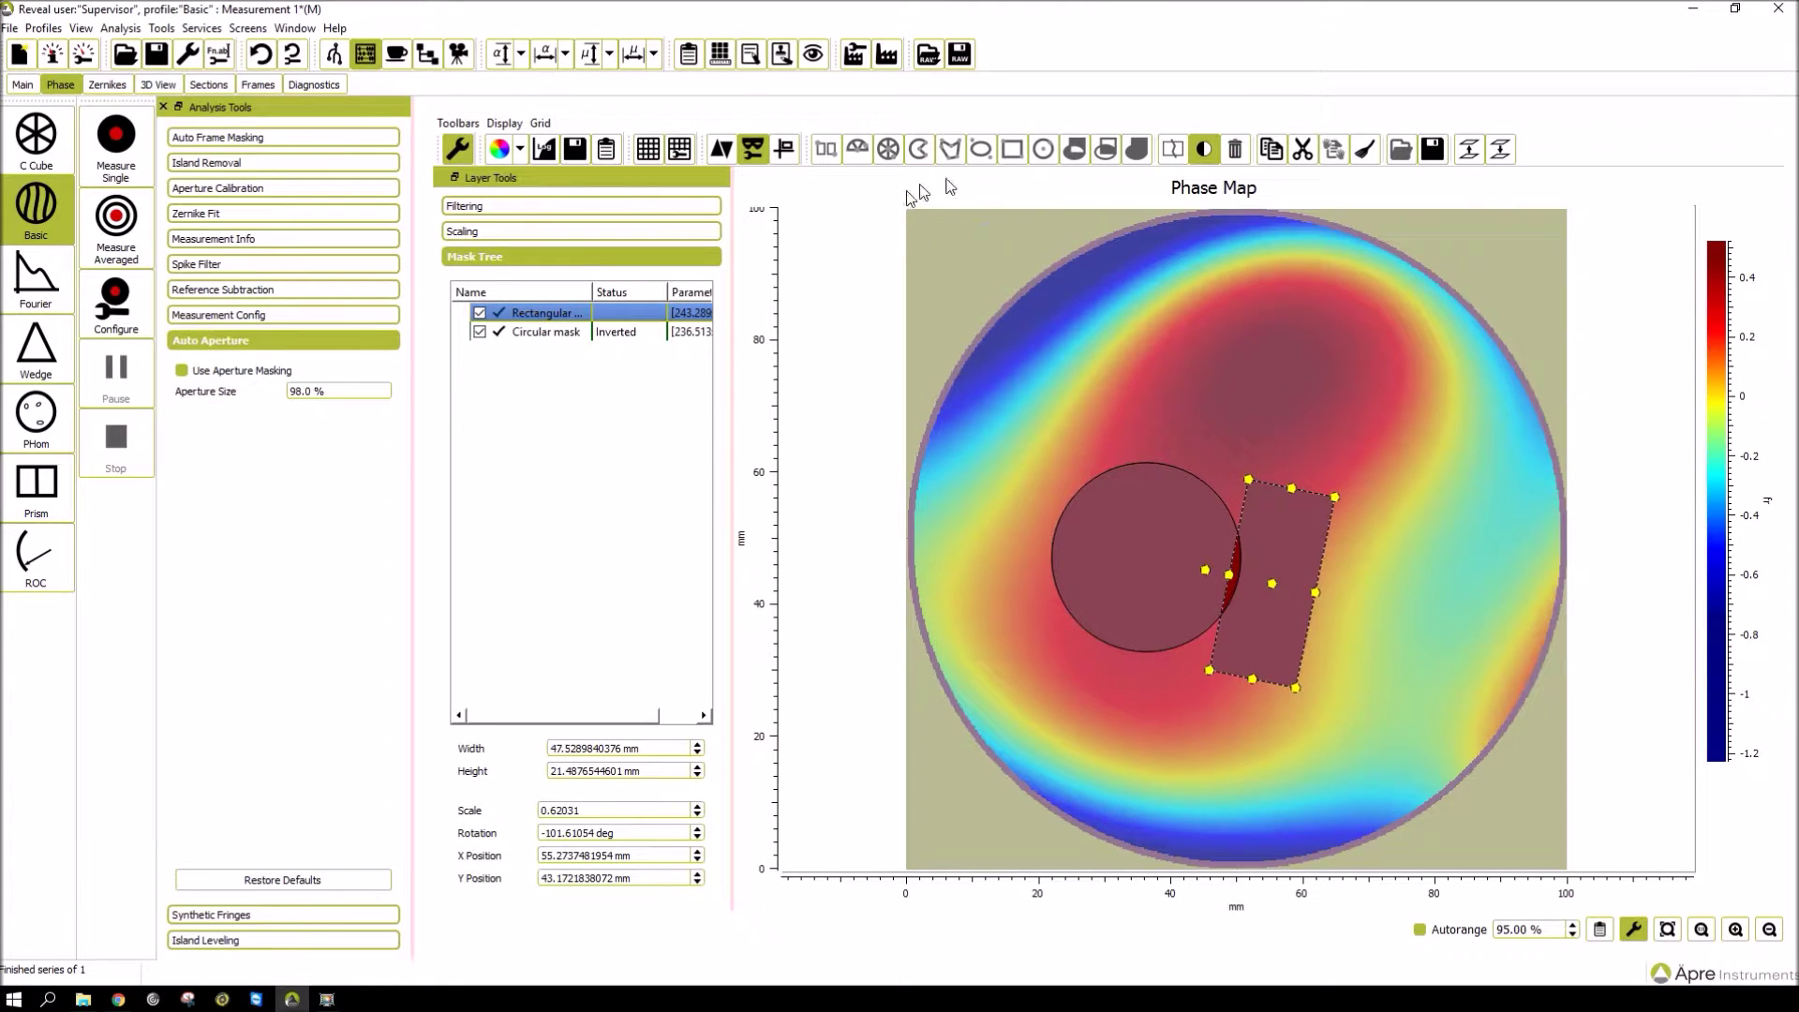
Combine the two inverted masks into one and leave mask editing to apply it to the phase map.
{"action": "left_click", "coordinate": [614, 334]}
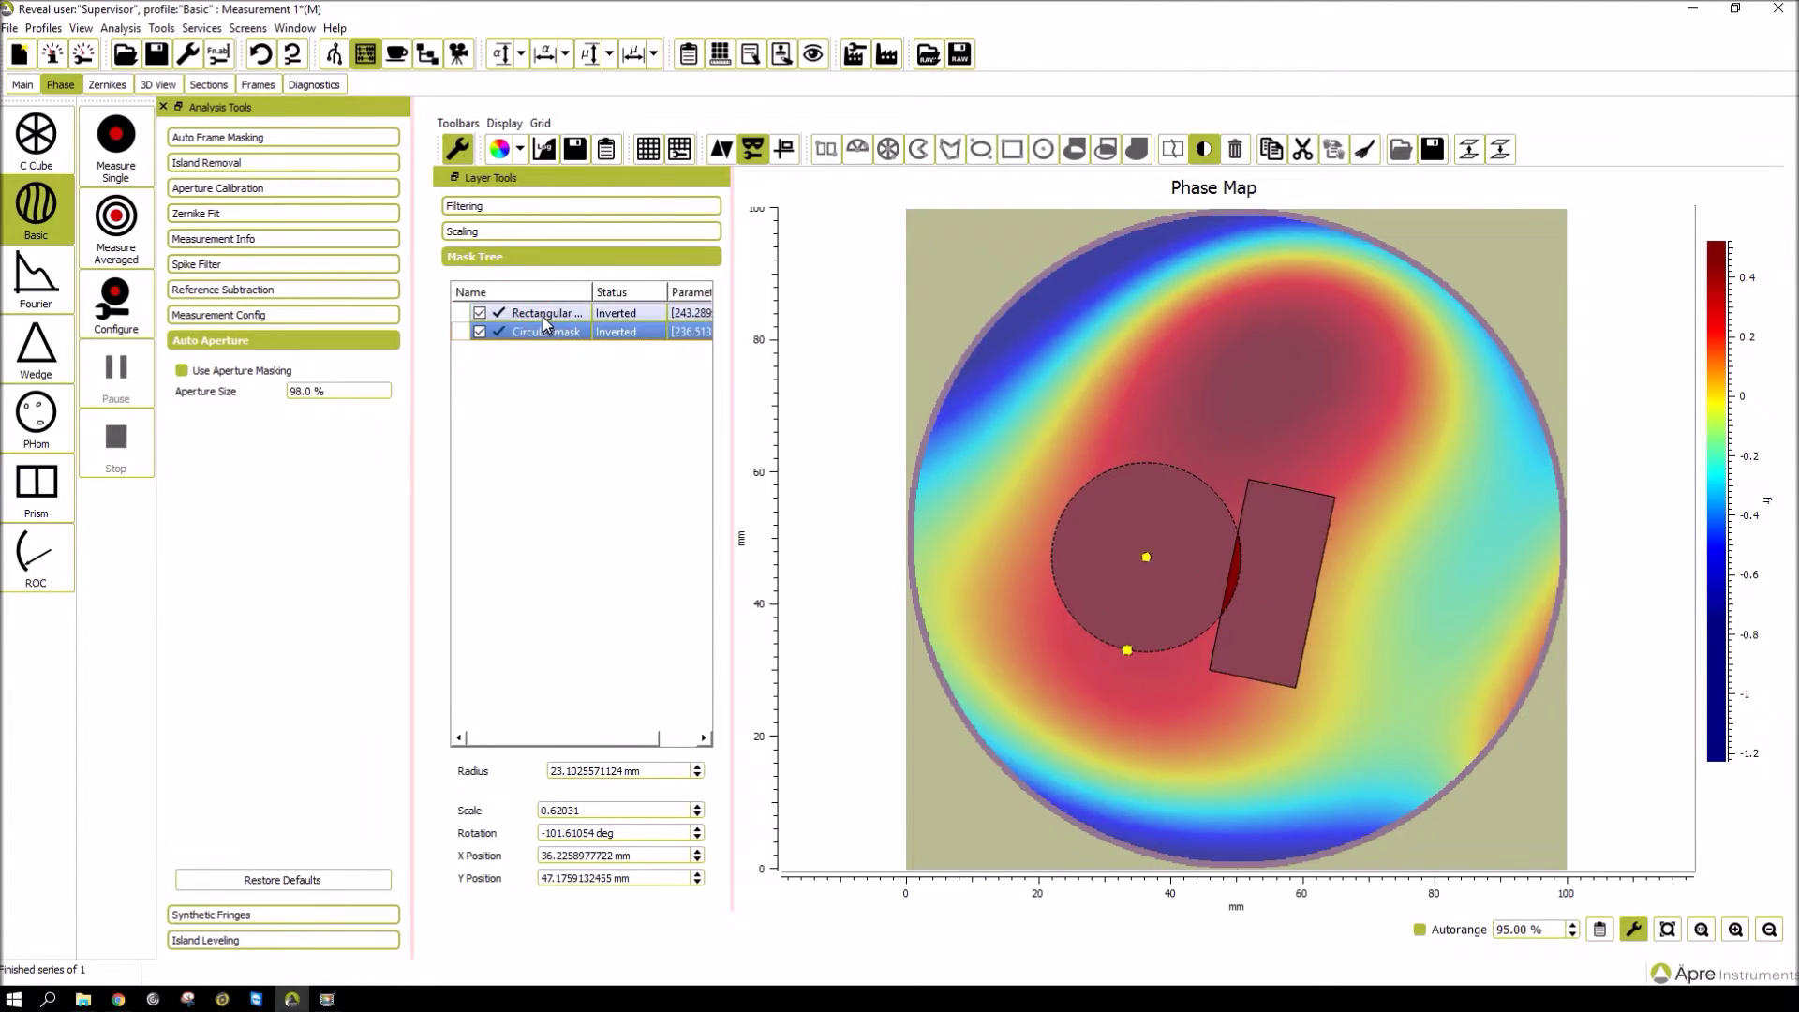
{"action": "left_click", "coordinate": [548, 316], "text": "ctrl"}
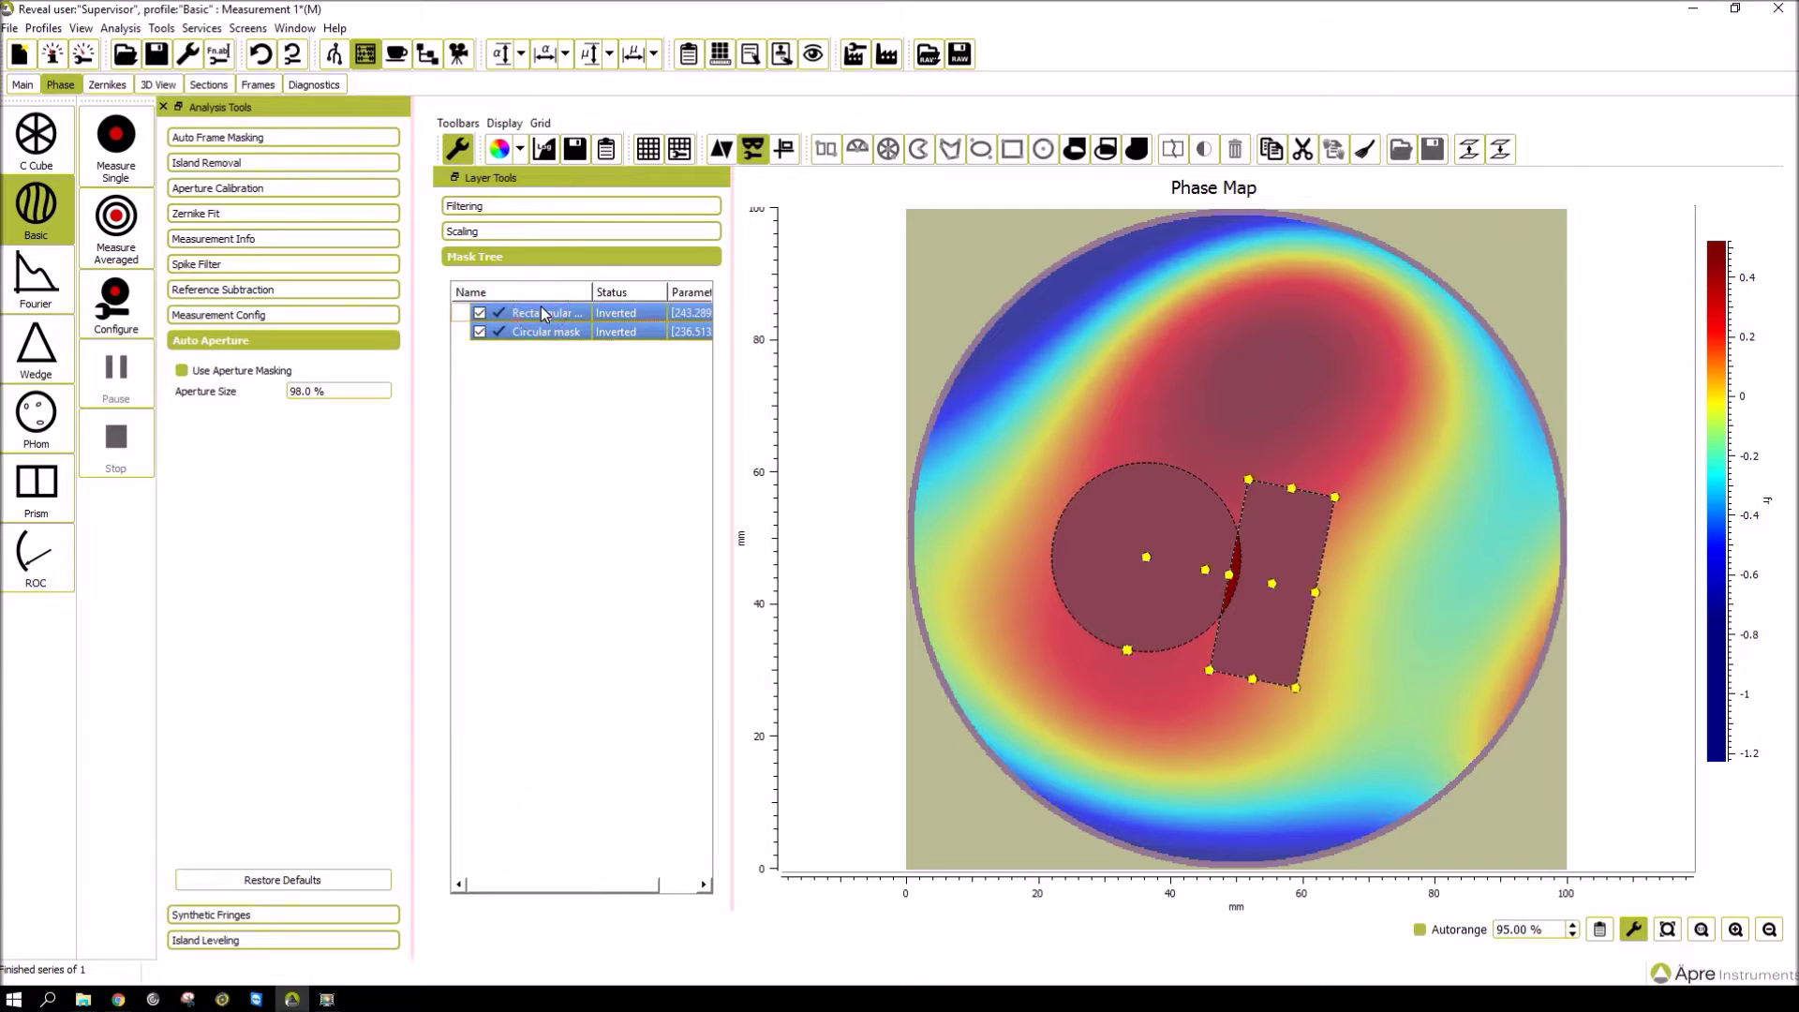
{"action": "left_click", "coordinate": [1138, 150]}
{"action": "left_click", "coordinate": [753, 148]}
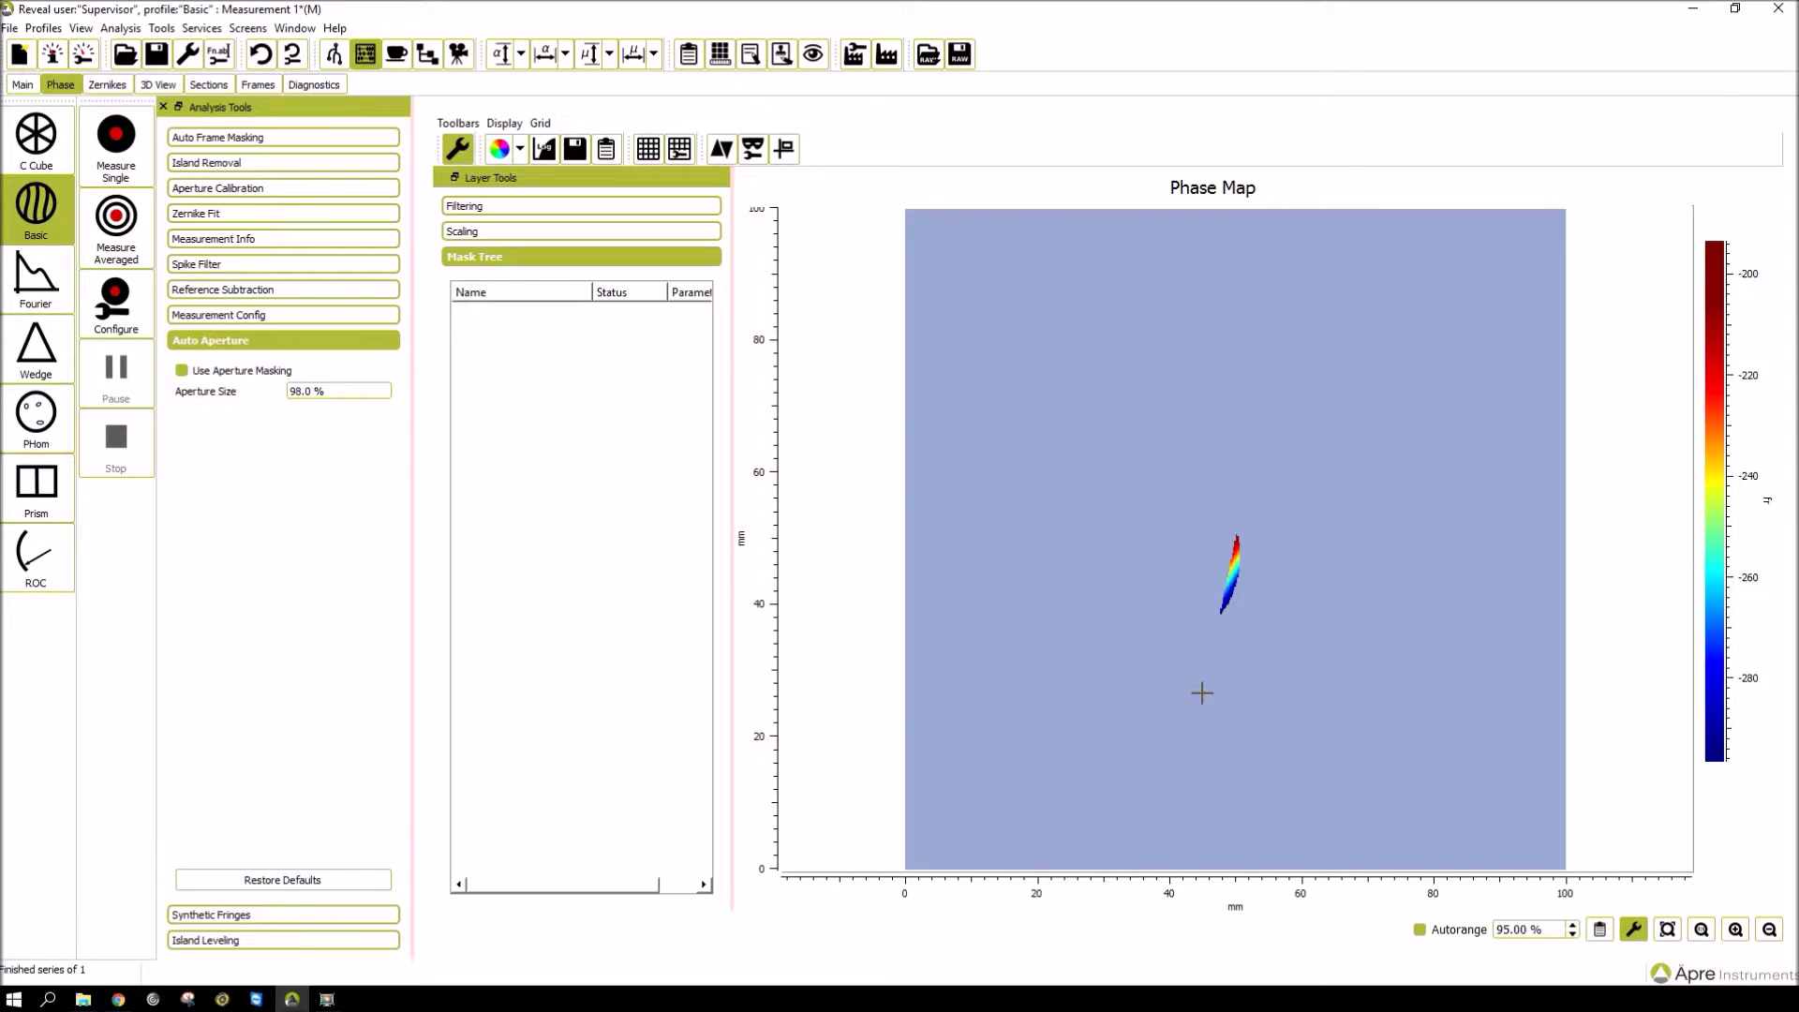
Combine the overlapping circular and rectangular masks as a sum, briefly leaving mask editing to check it on the phase map.
{"action": "left_click", "coordinate": [755, 149]}
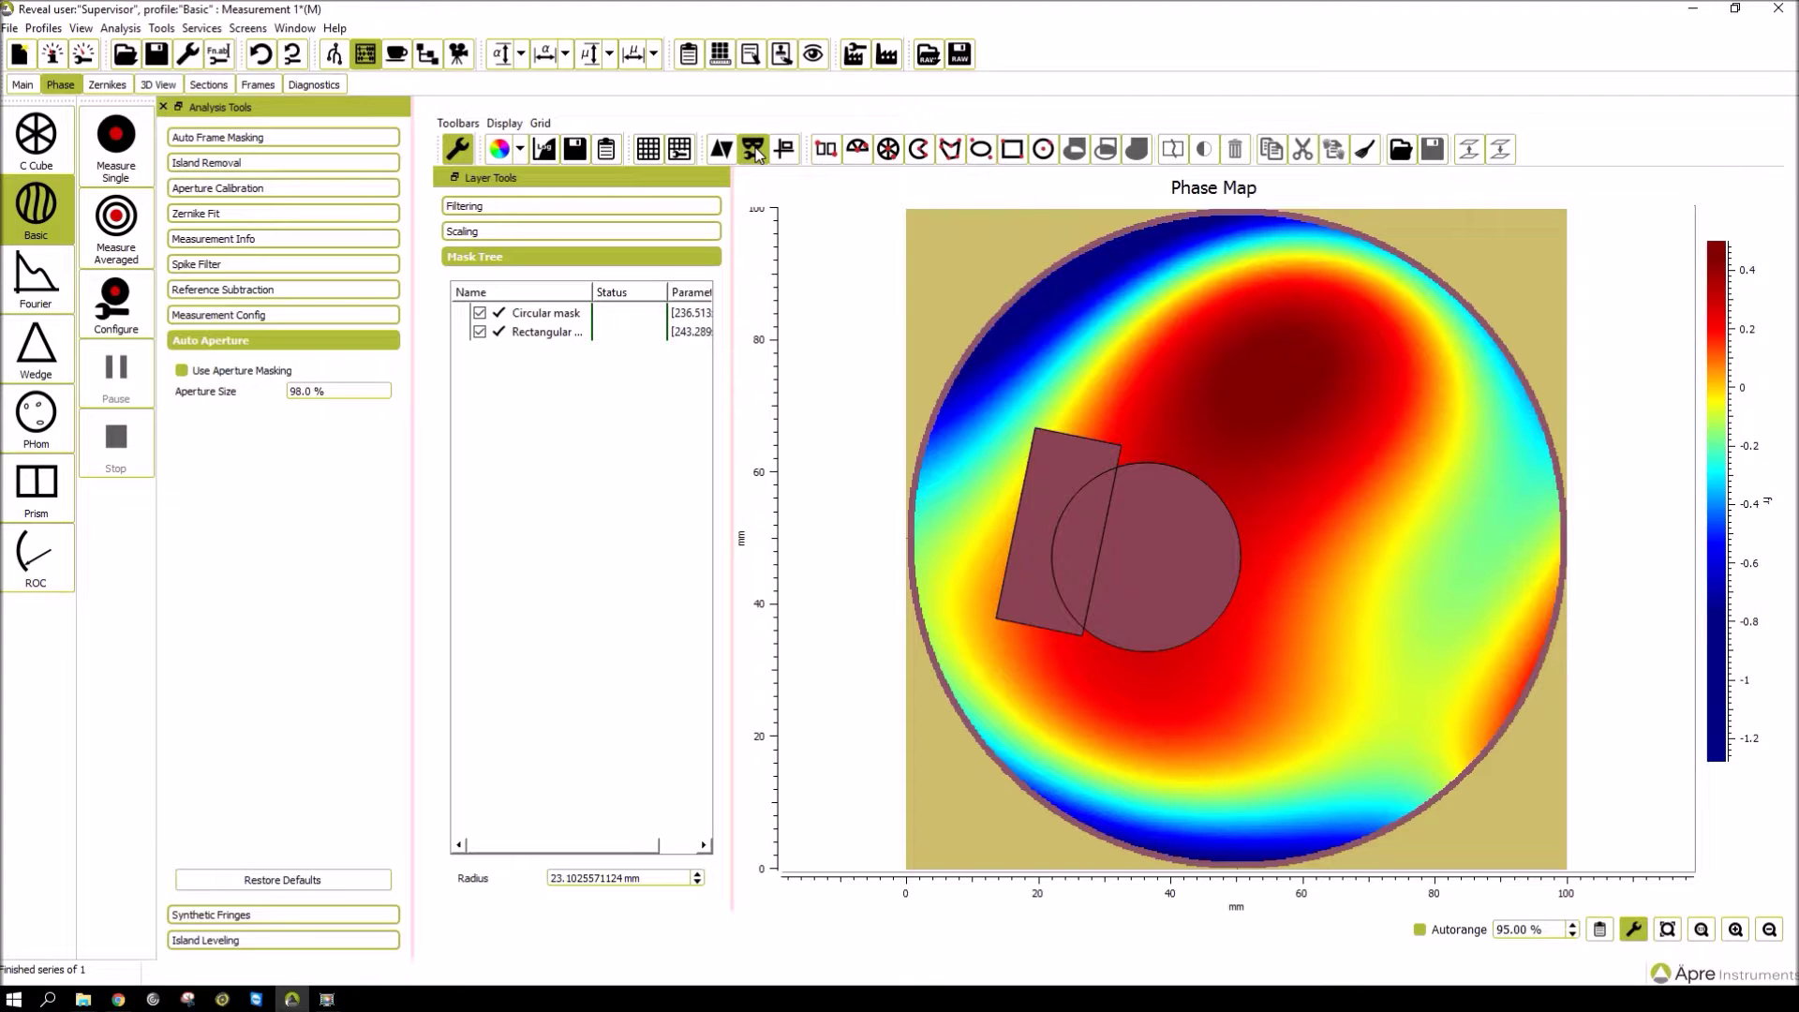
{"action": "left_click", "coordinate": [755, 150]}
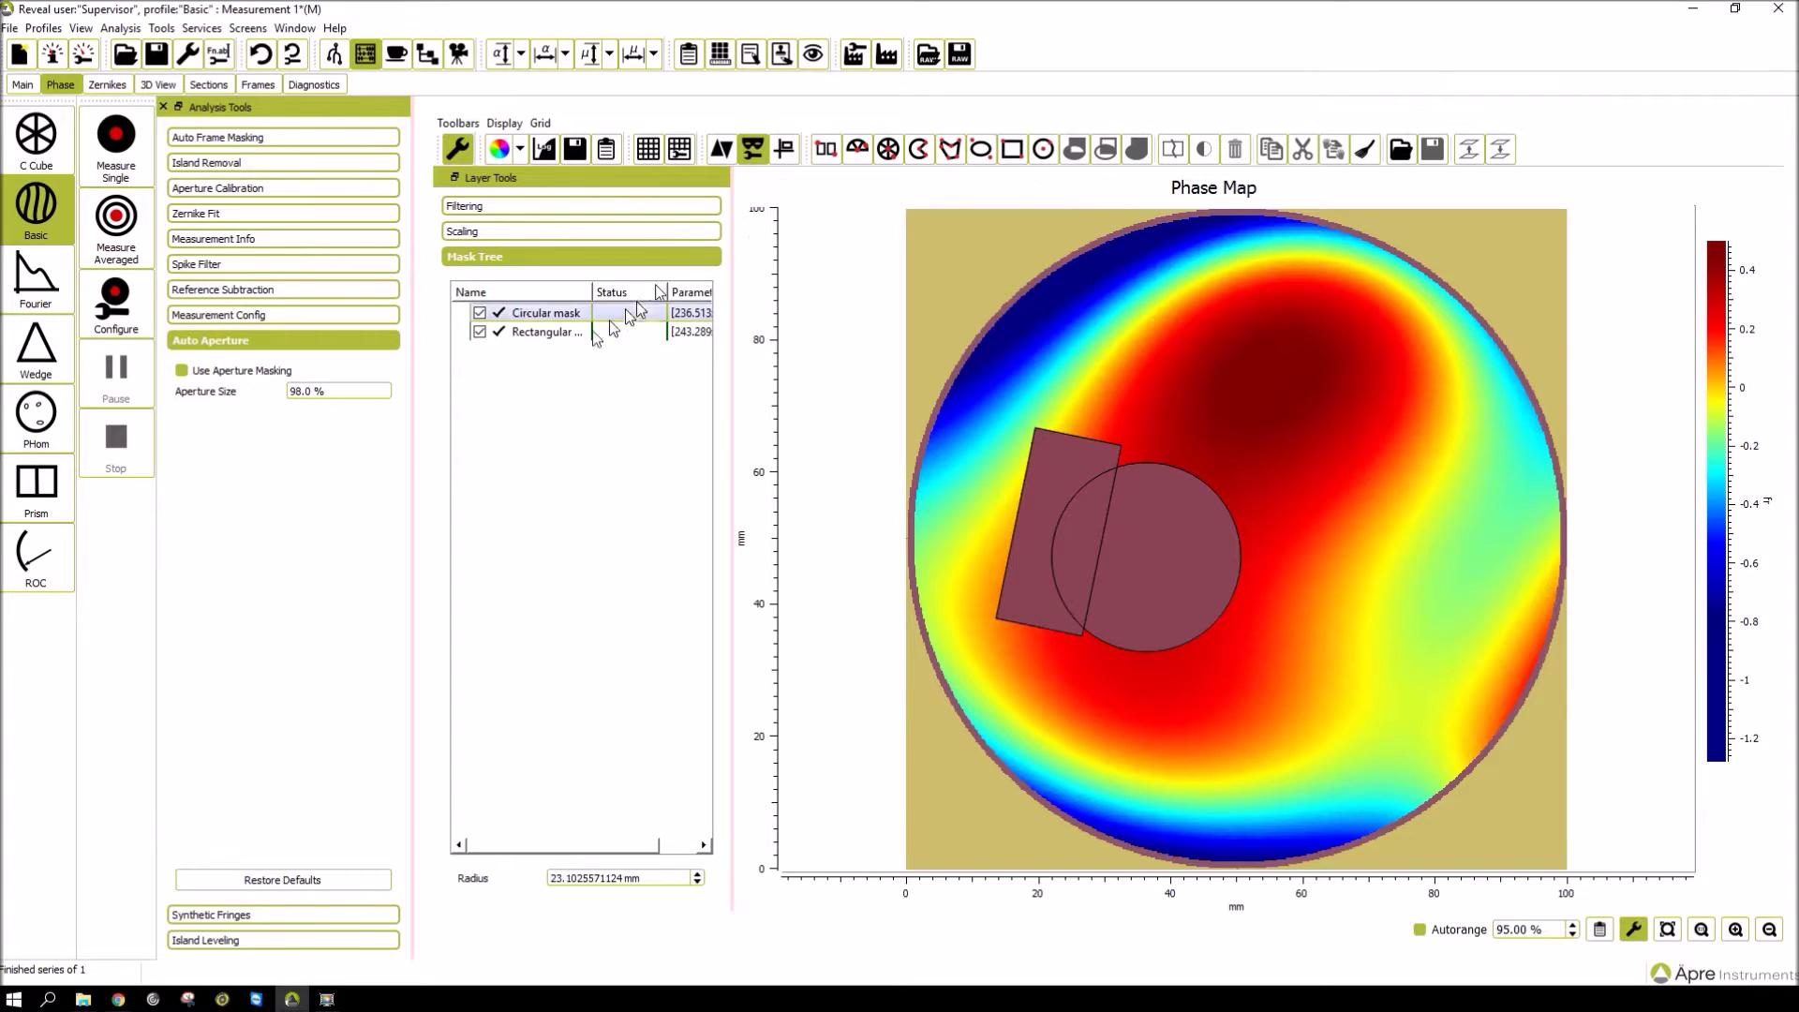
{"action": "left_click", "coordinate": [528, 322]}
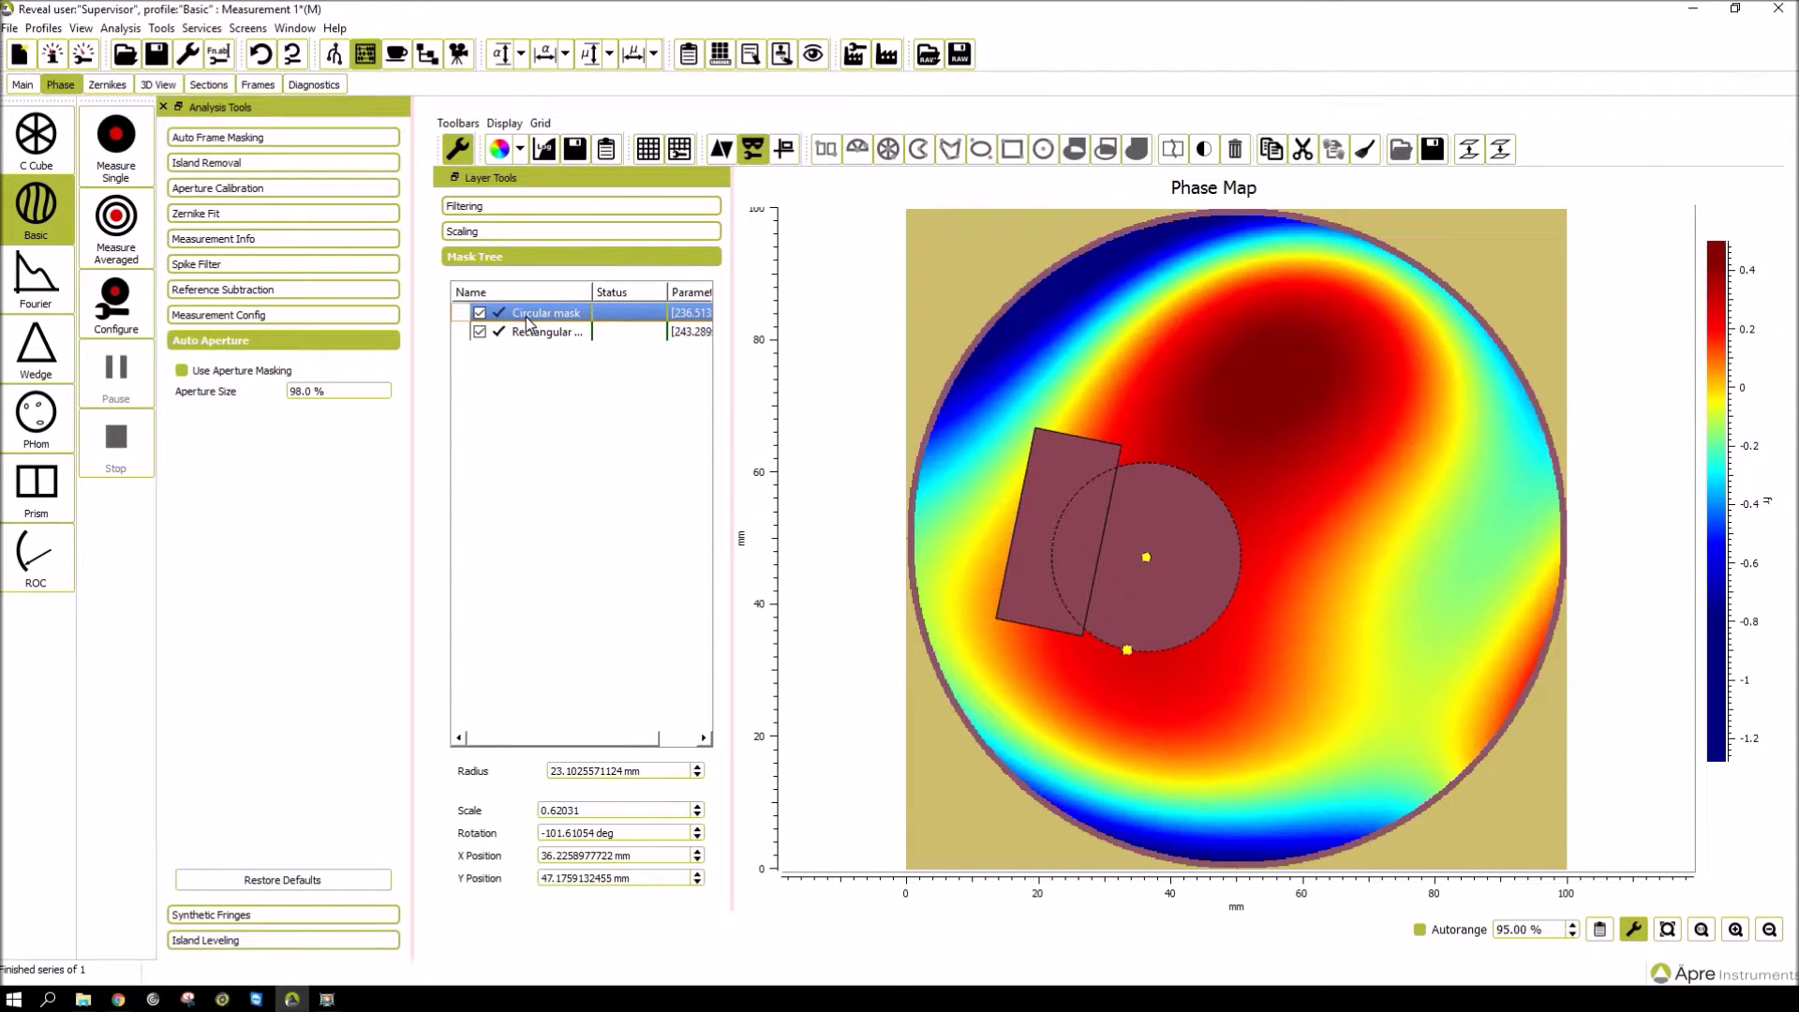
{"action": "left_click", "coordinate": [553, 333], "text": "ctrl"}
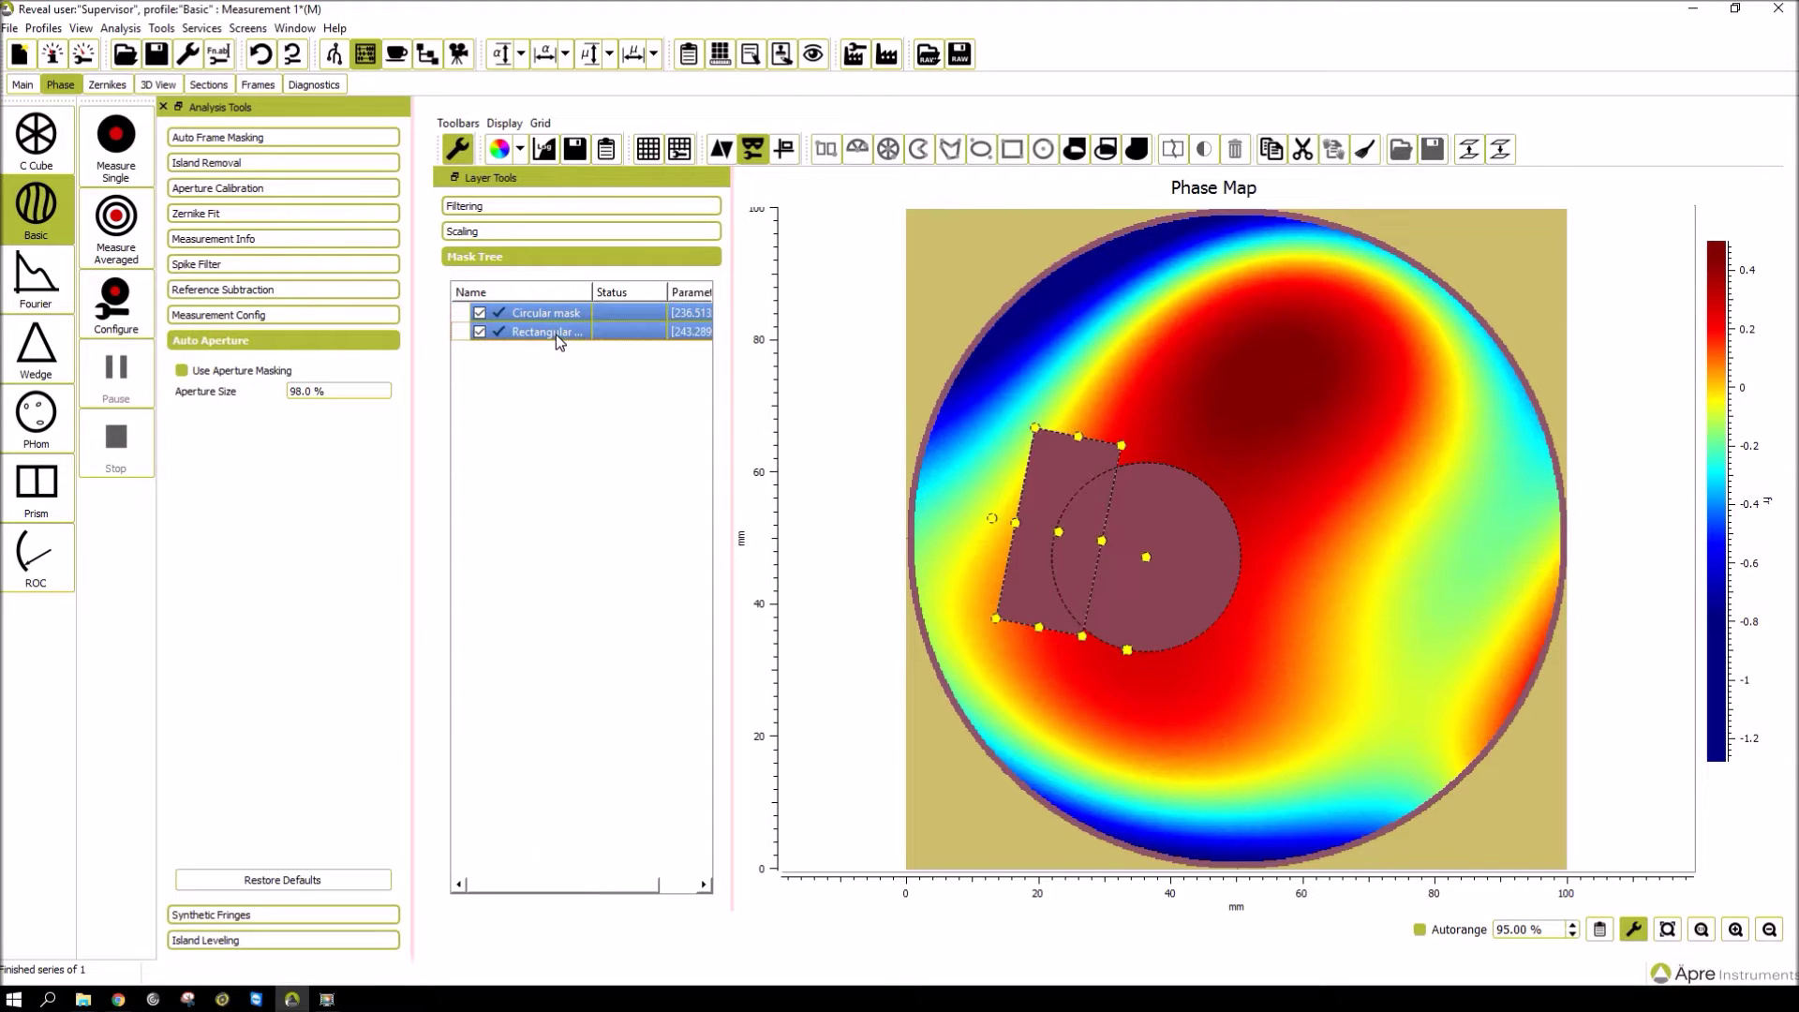
{"action": "left_click", "coordinate": [1136, 150]}
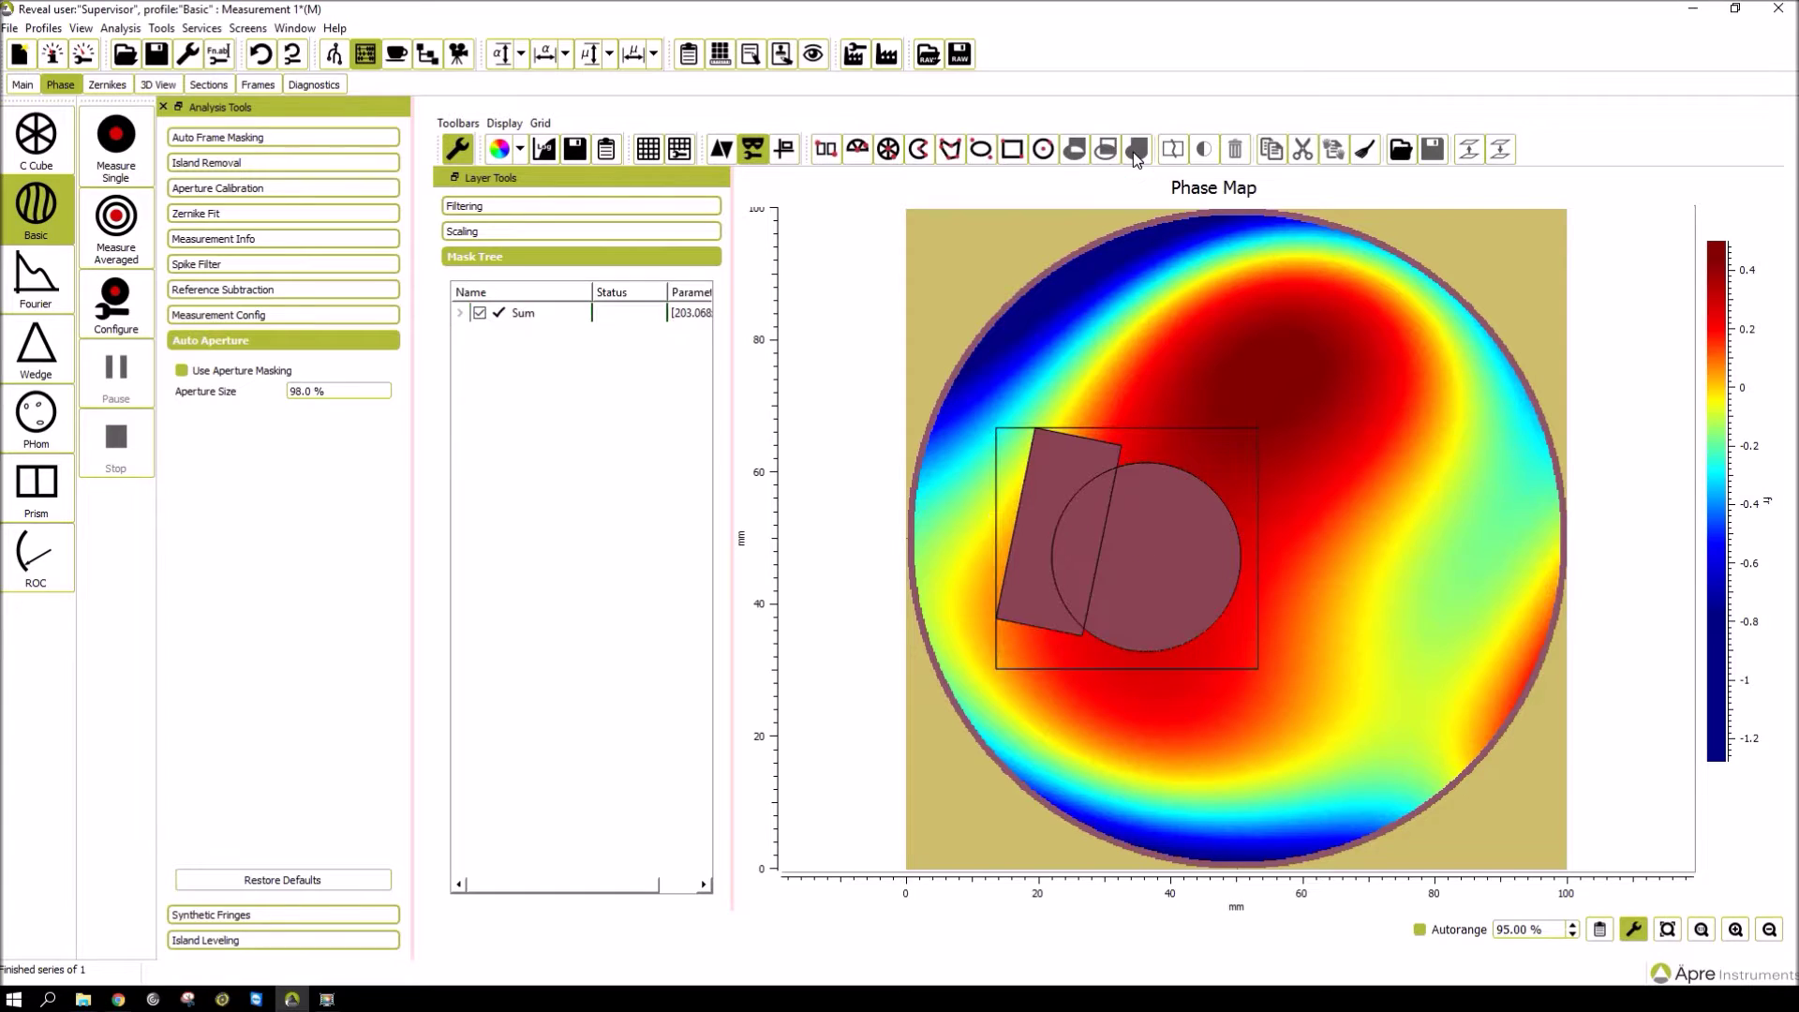
{"action": "left_click", "coordinate": [753, 149]}
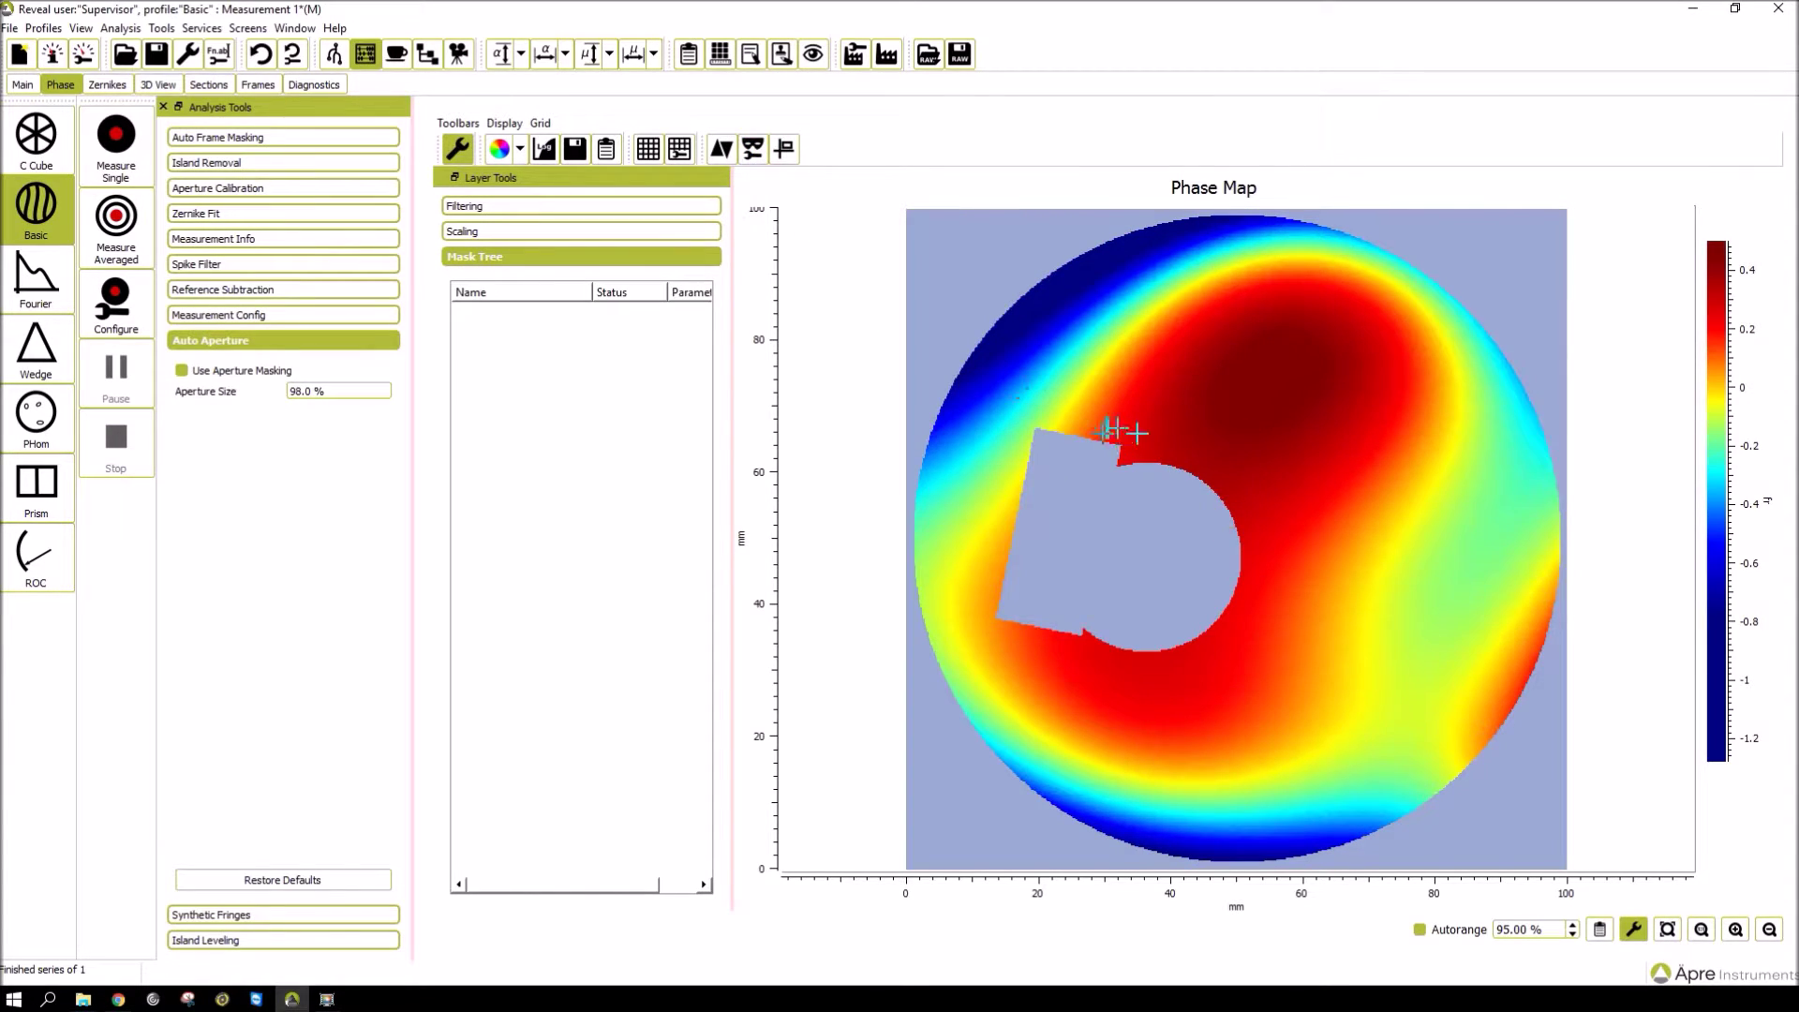
{"action": "left_click", "coordinate": [752, 149]}
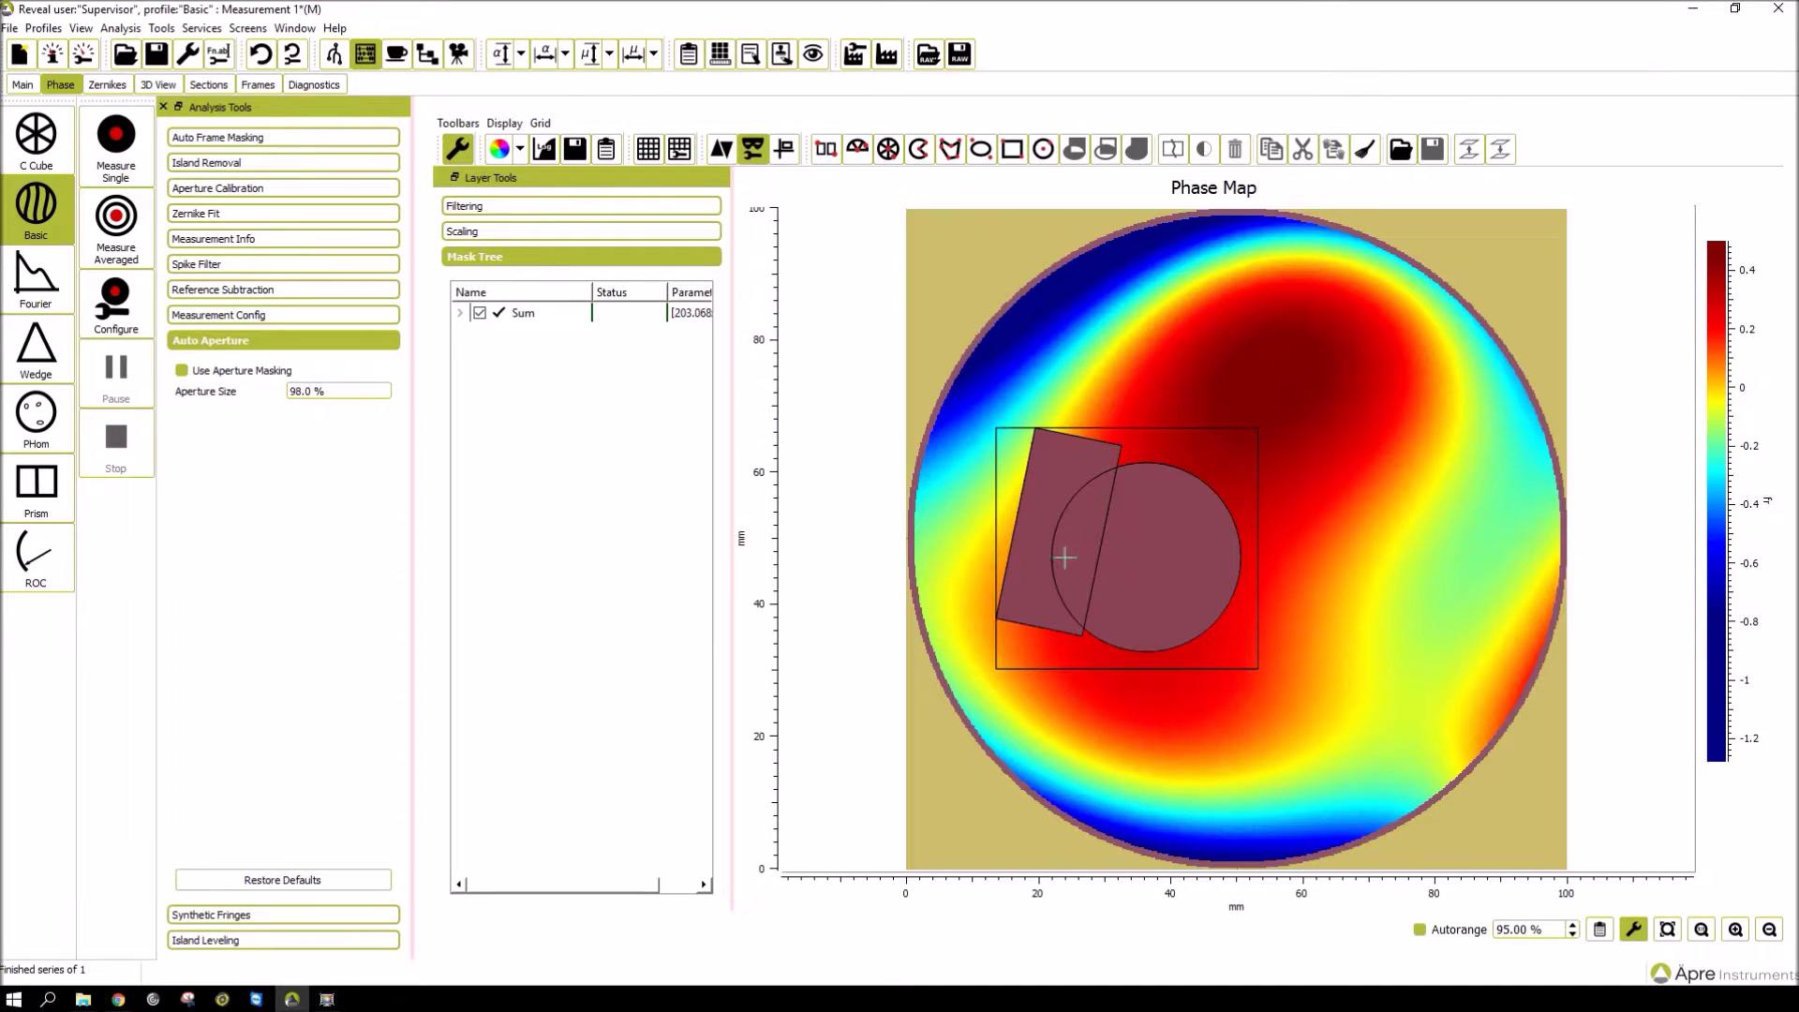
Rotate the combined Sum mask by about 2.7 degrees and scale it to about 1.02 as a whole.
{"action": "left_click", "coordinate": [1043, 472]}
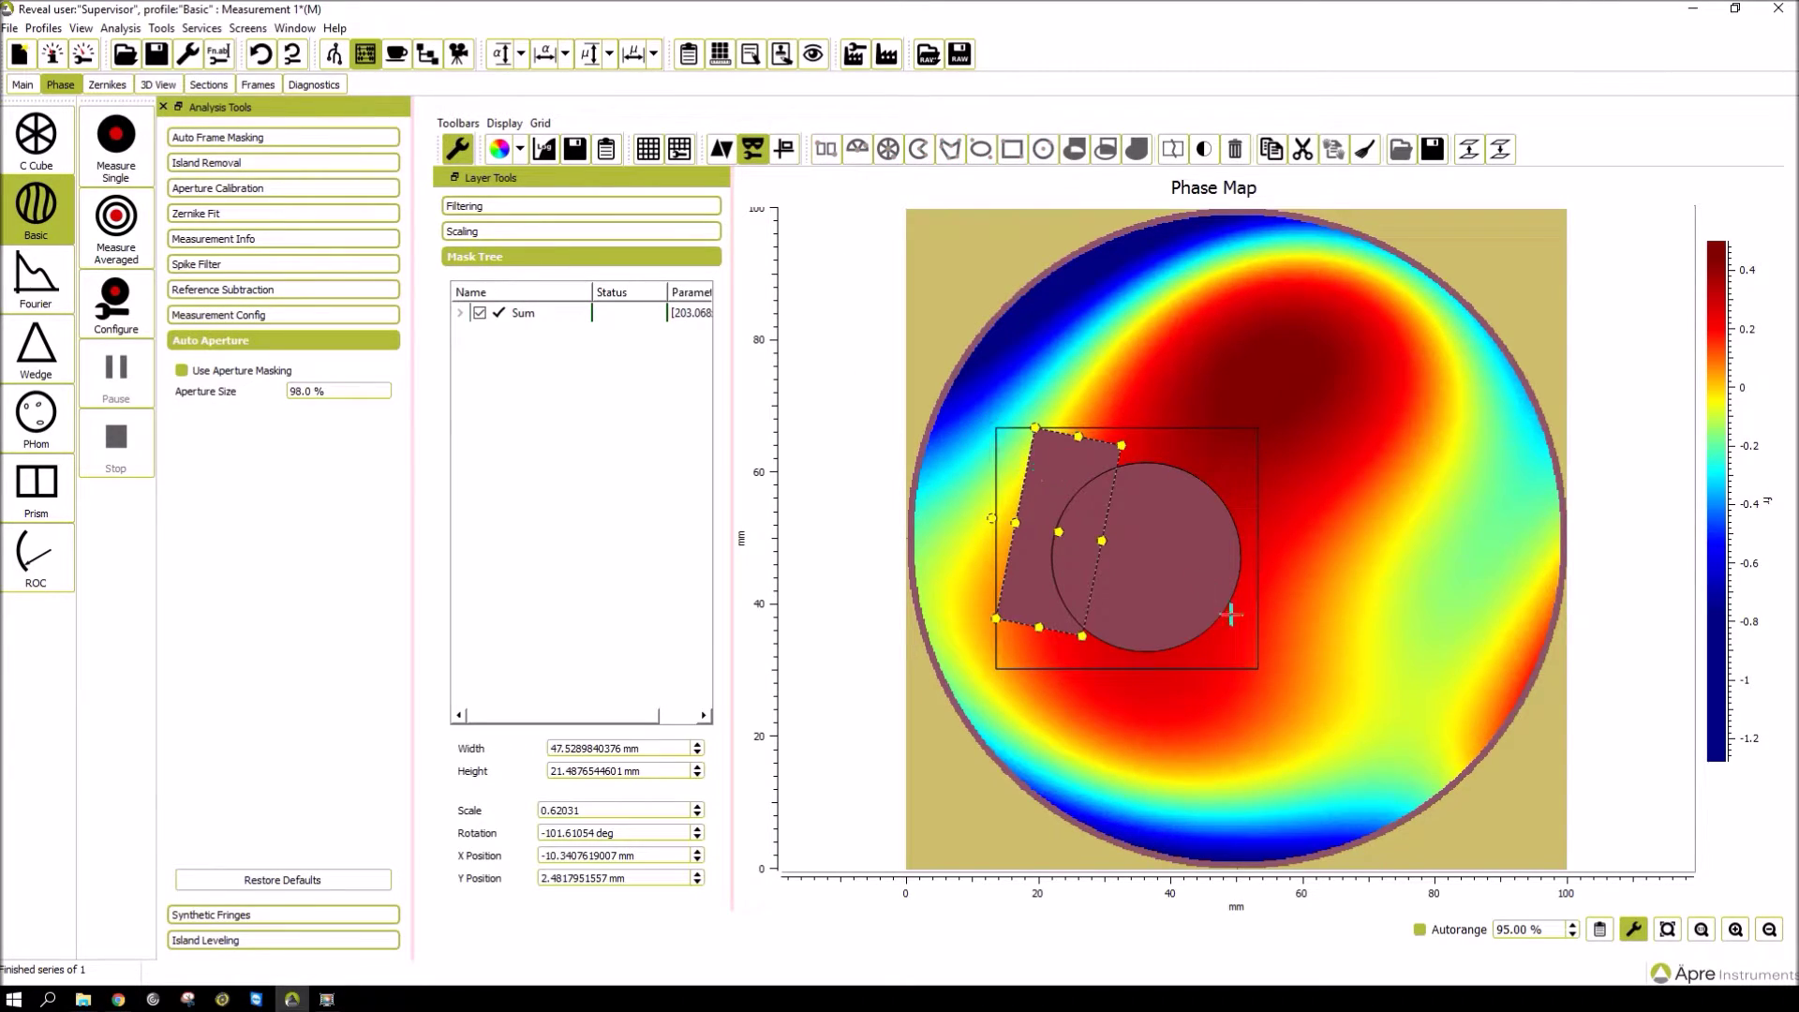
{"action": "left_click", "coordinate": [1163, 541]}
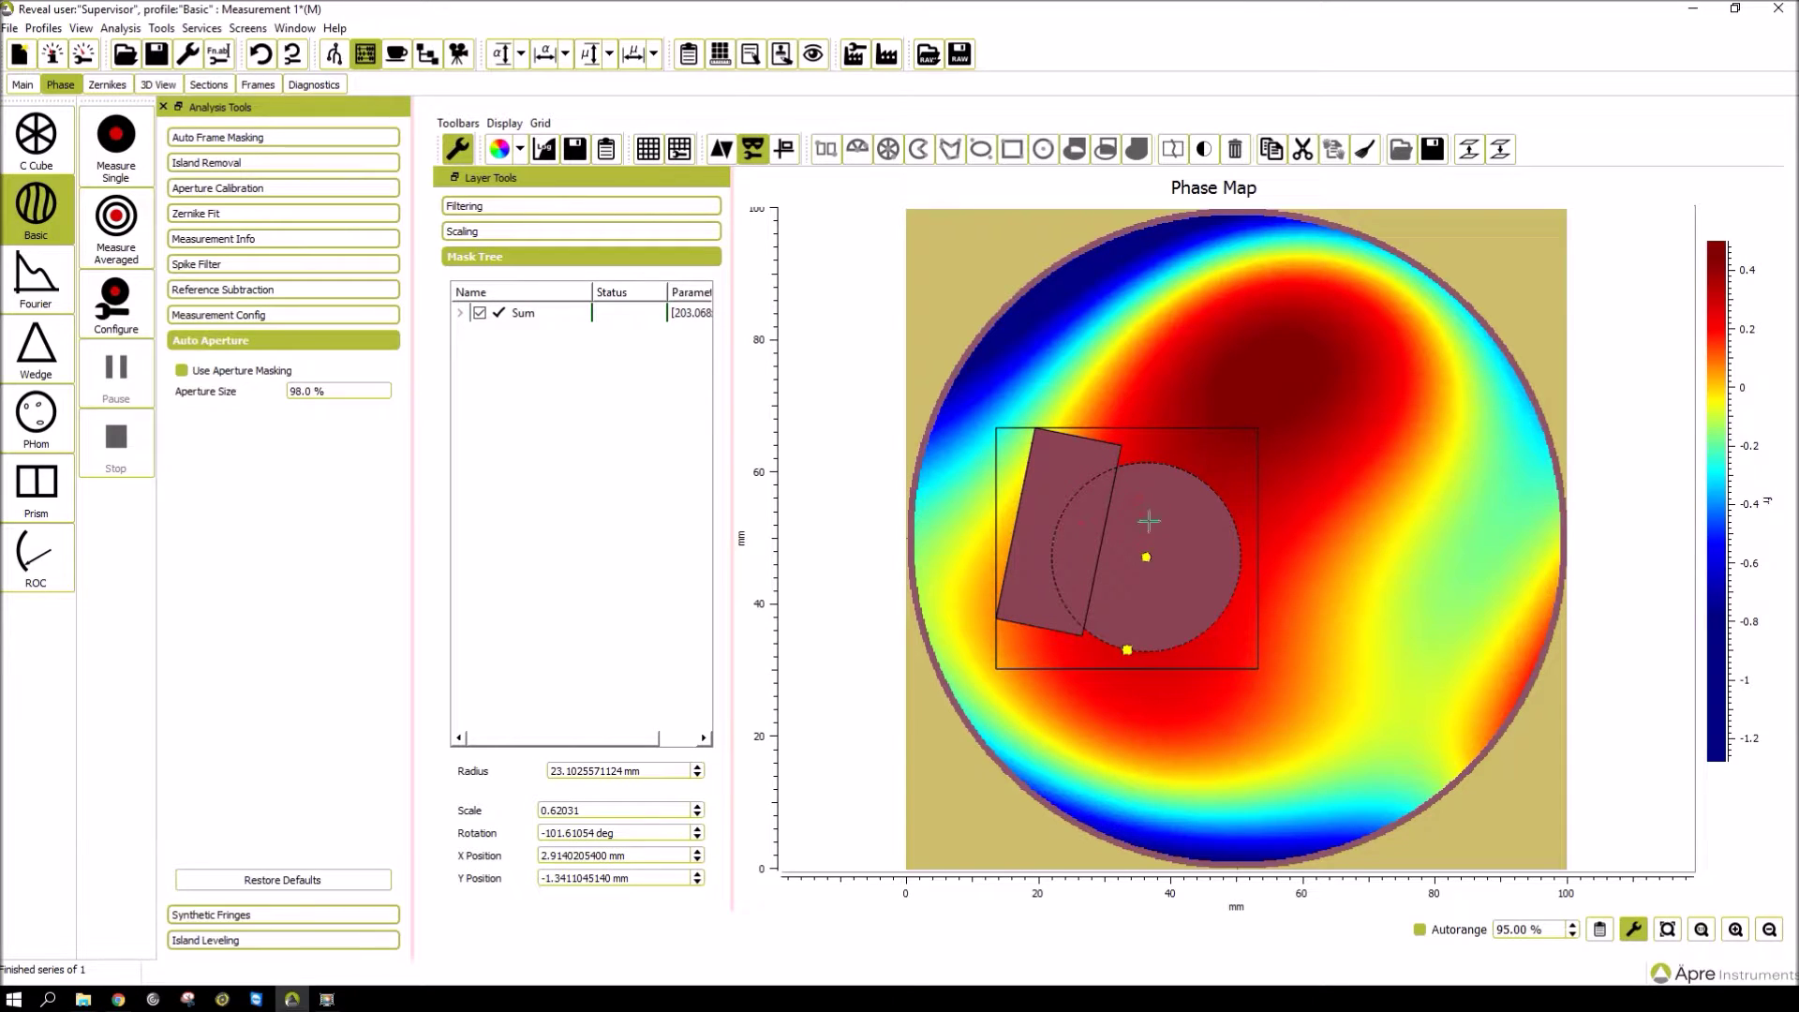
{"action": "left_click", "coordinate": [522, 312]}
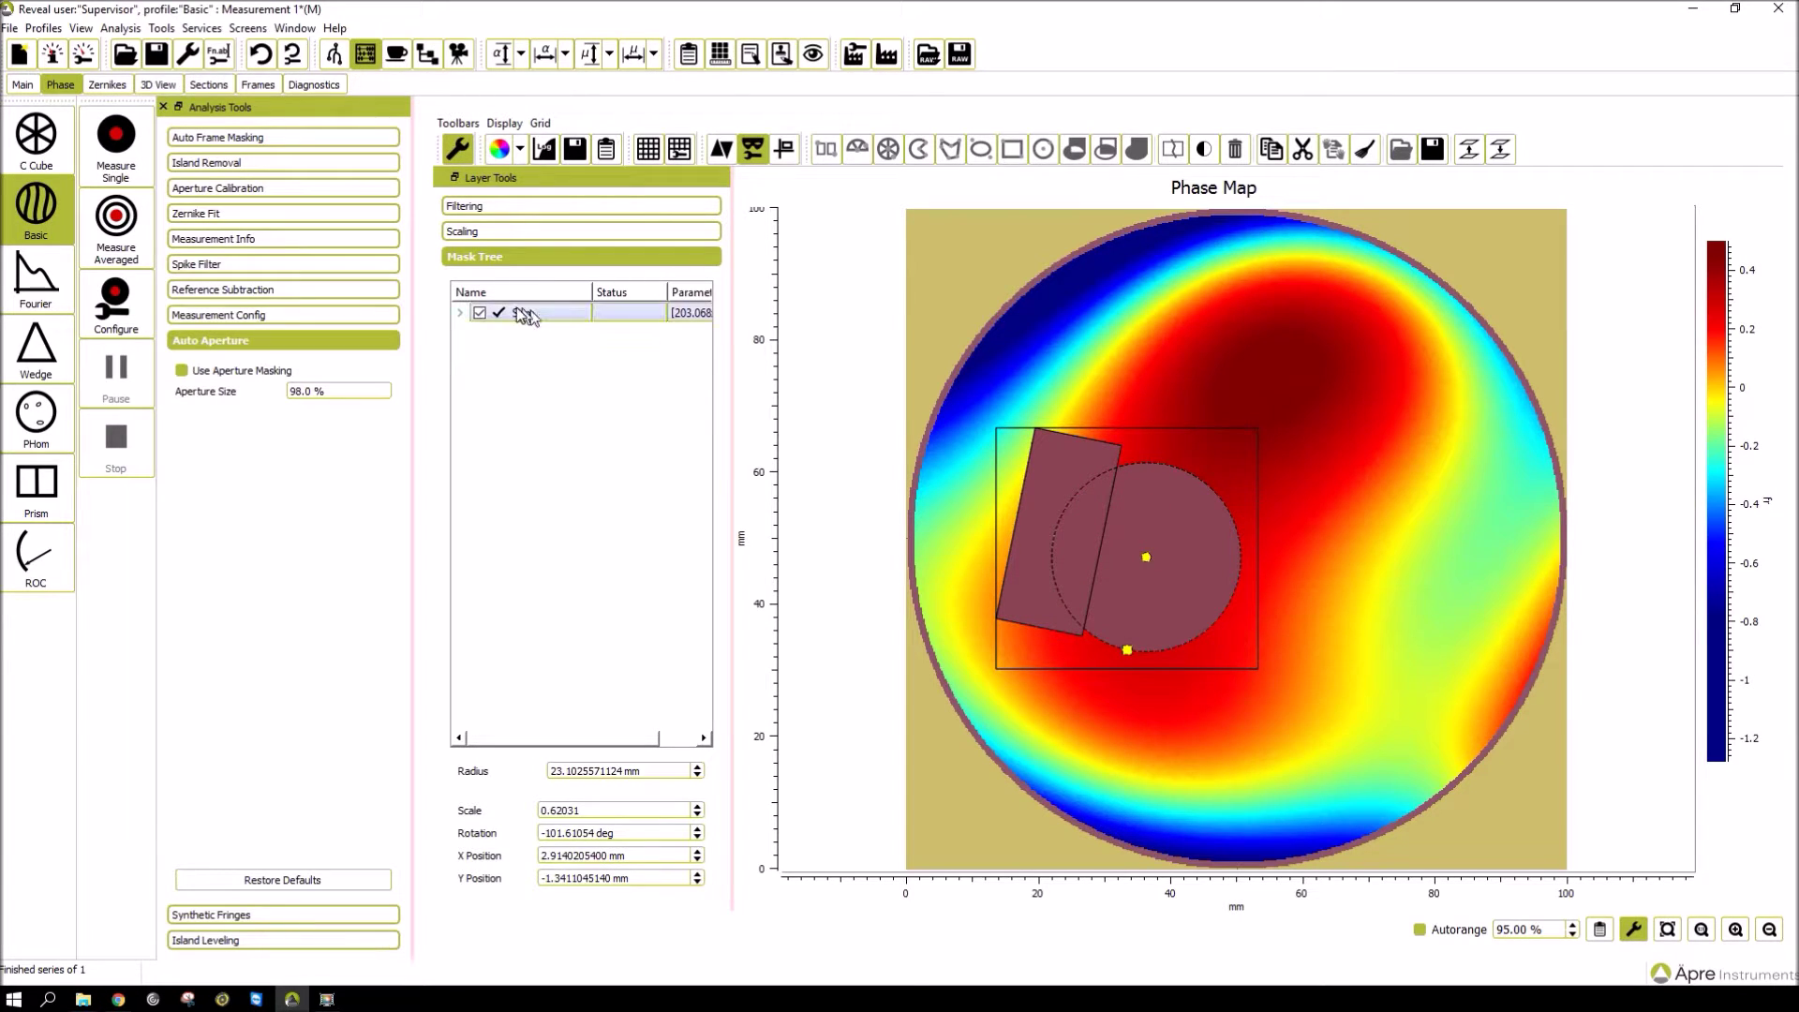
{"action": "left_click", "coordinate": [1126, 390]}
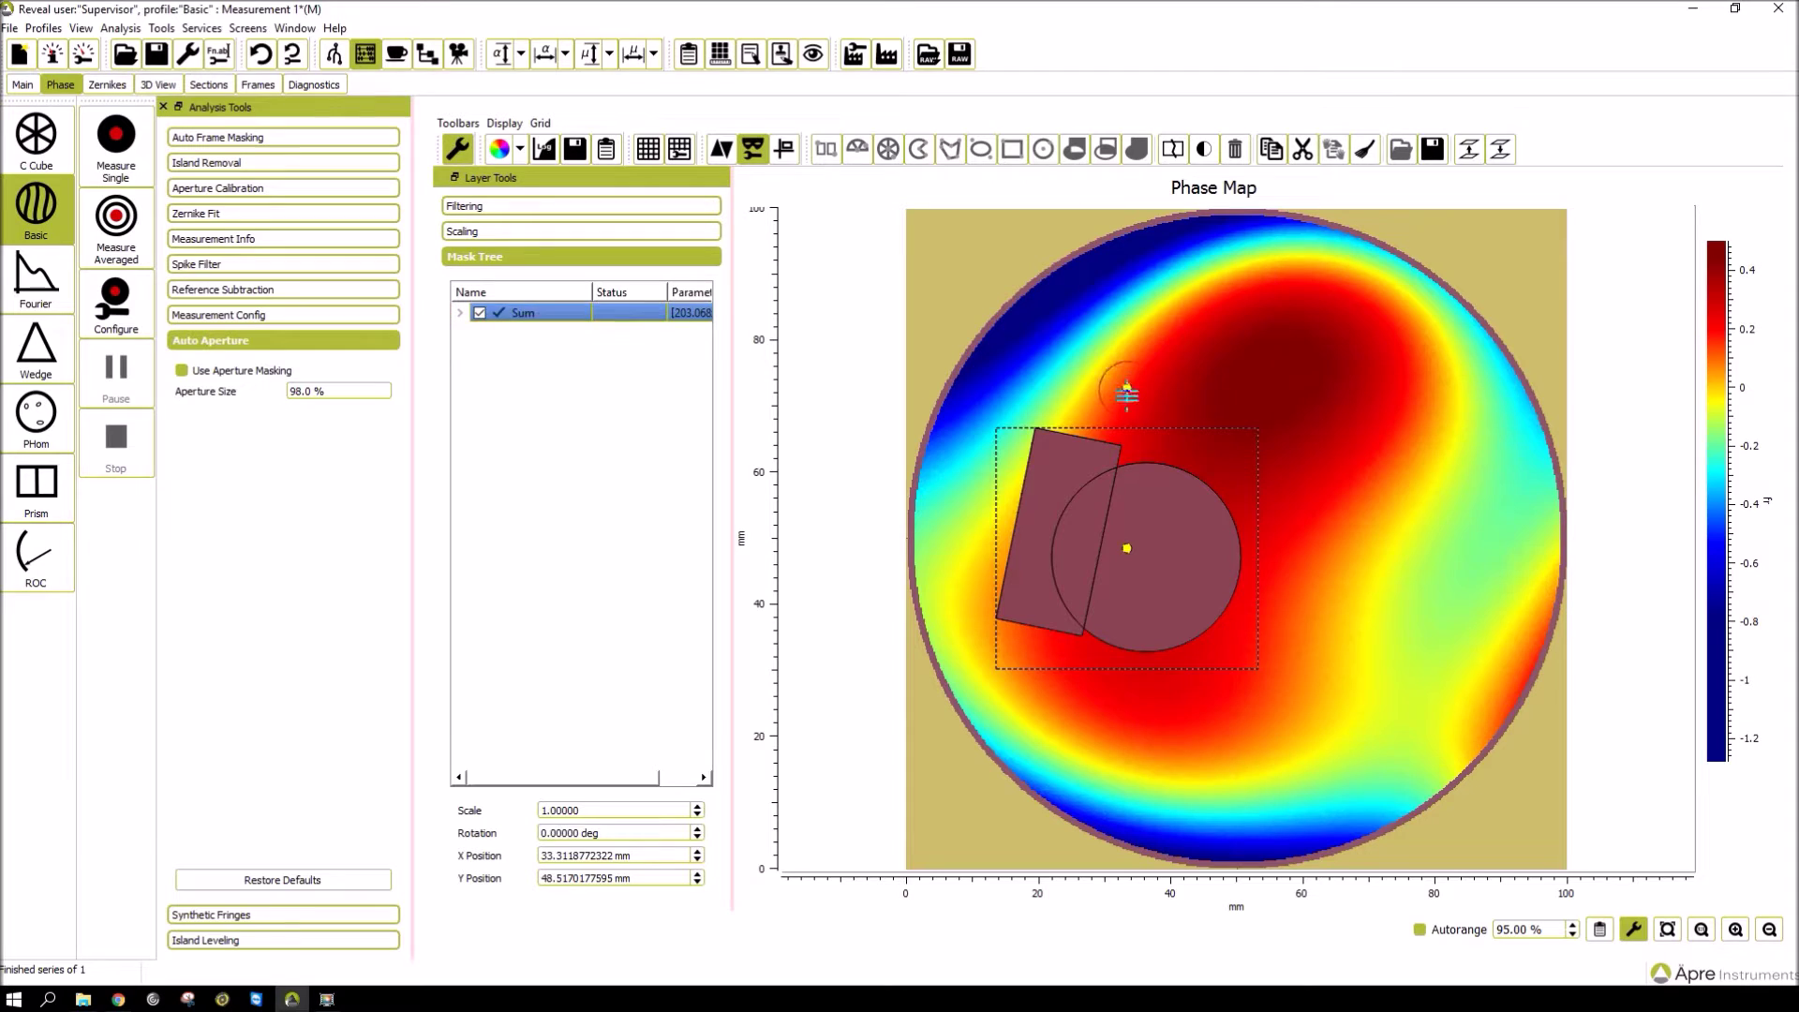
{"action": "left_click_drag", "start_coordinate": [1126, 390], "coordinate": [1119, 391]}
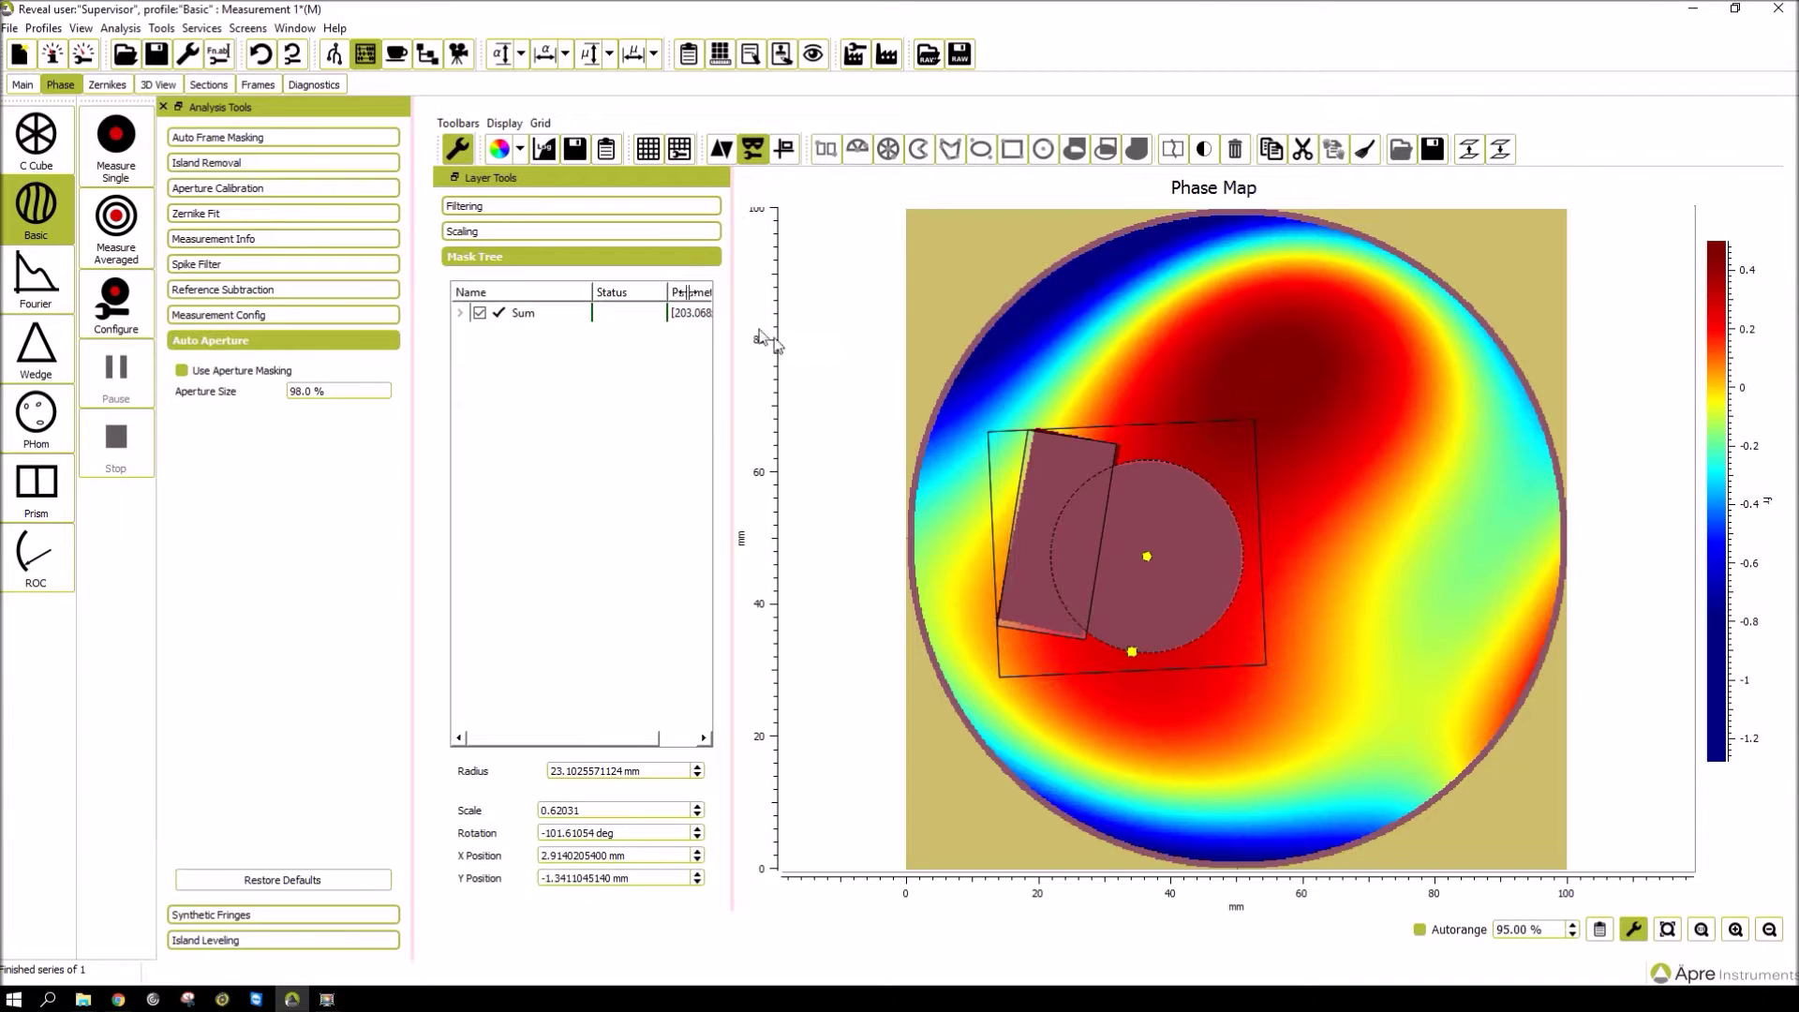
Invert the combined Sum mask and leave mask editing to apply it to the phase map.
{"action": "left_click", "coordinate": [539, 316]}
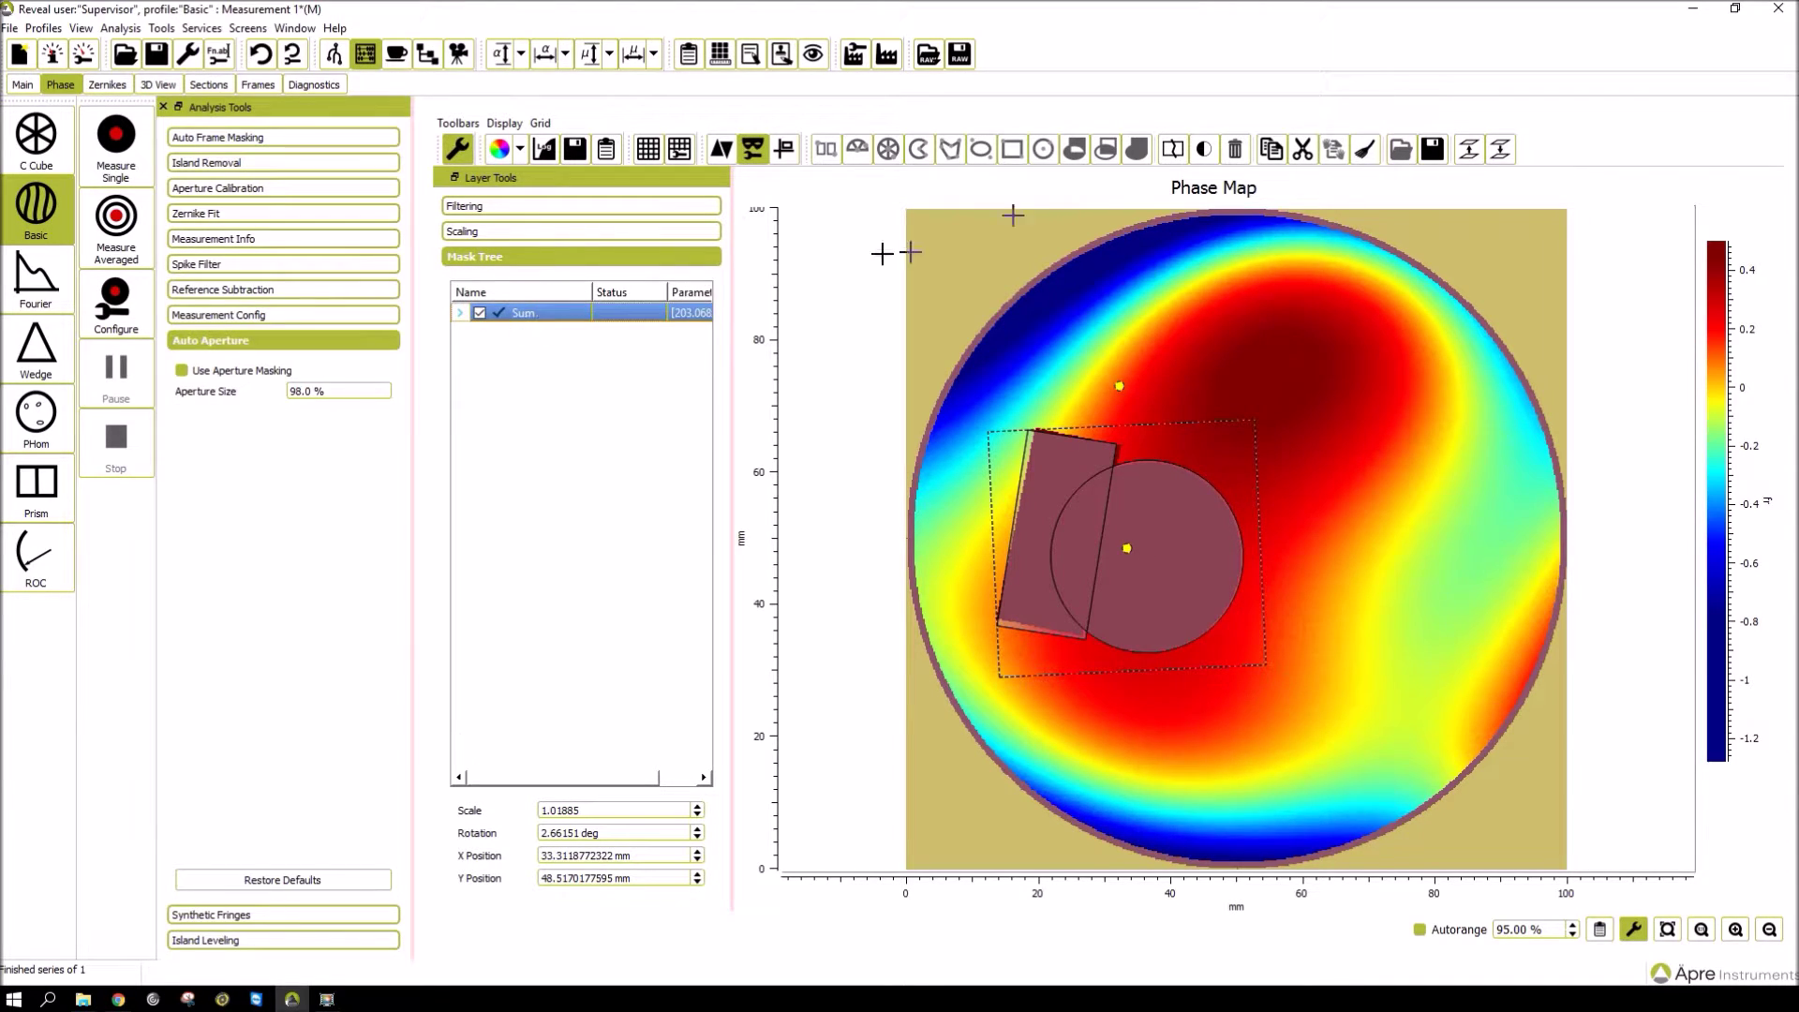
{"action": "left_click", "coordinate": [1205, 152]}
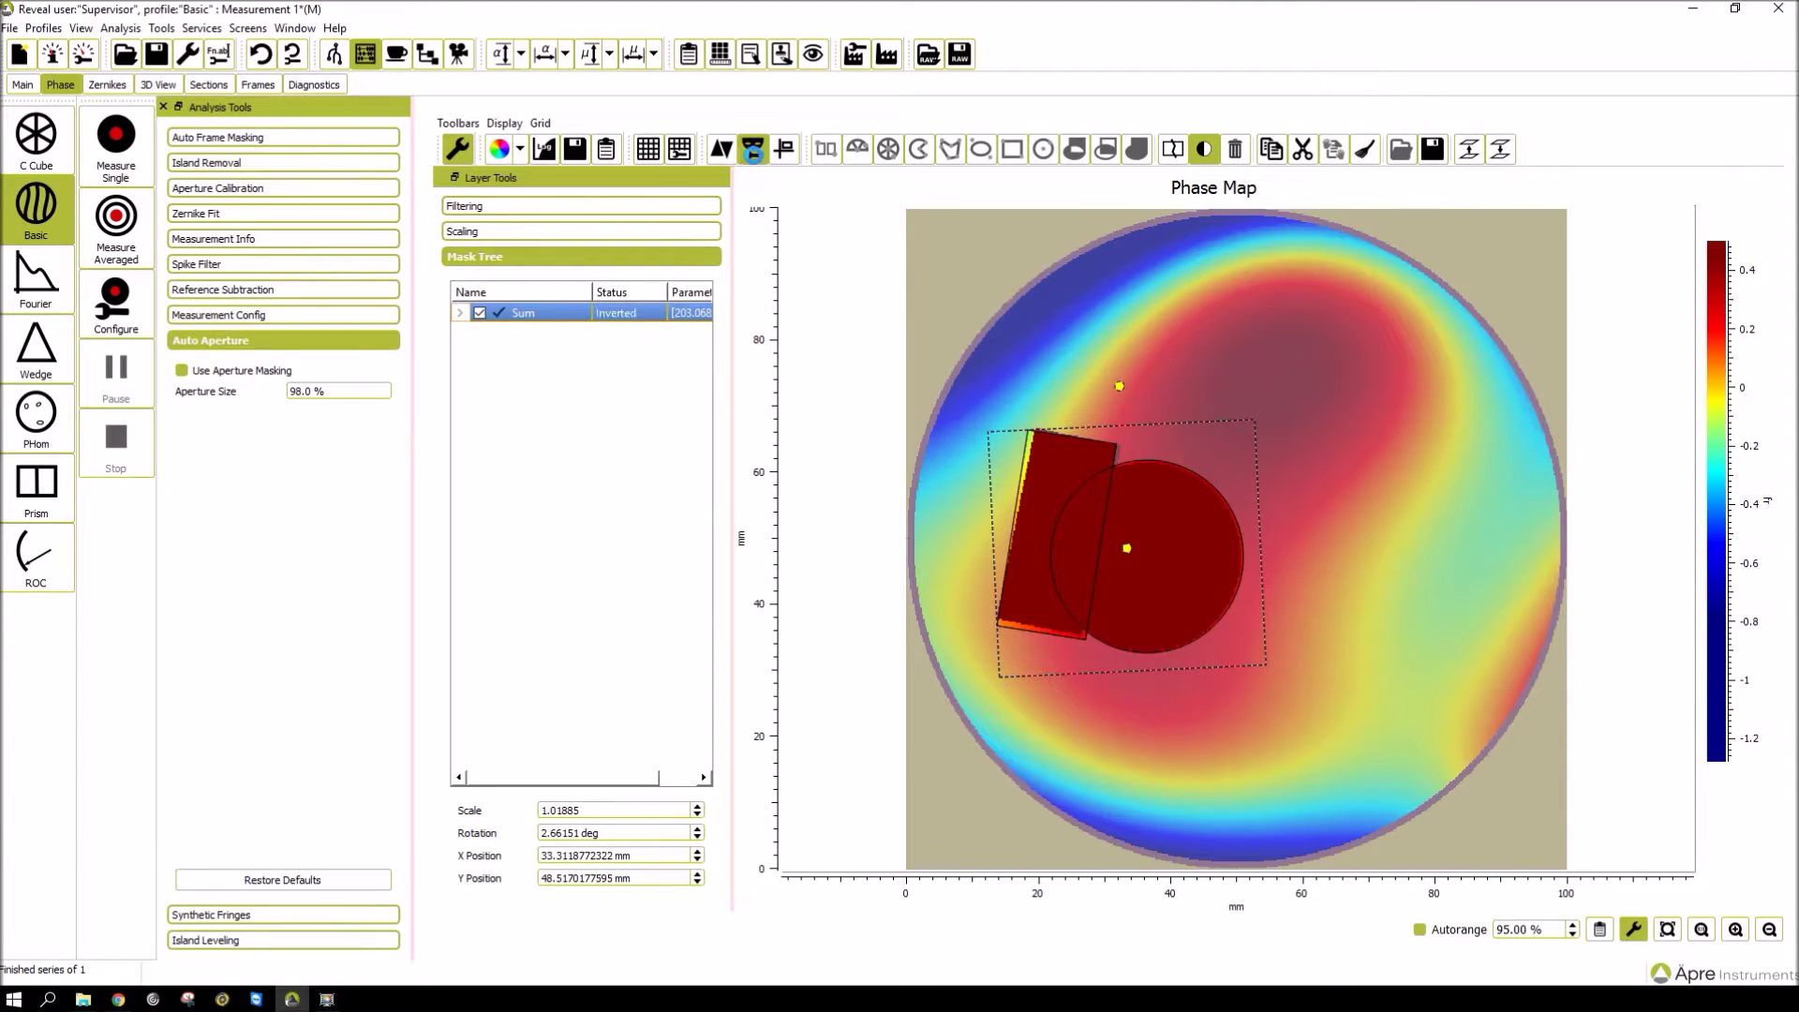
{"action": "left_click", "coordinate": [754, 154]}
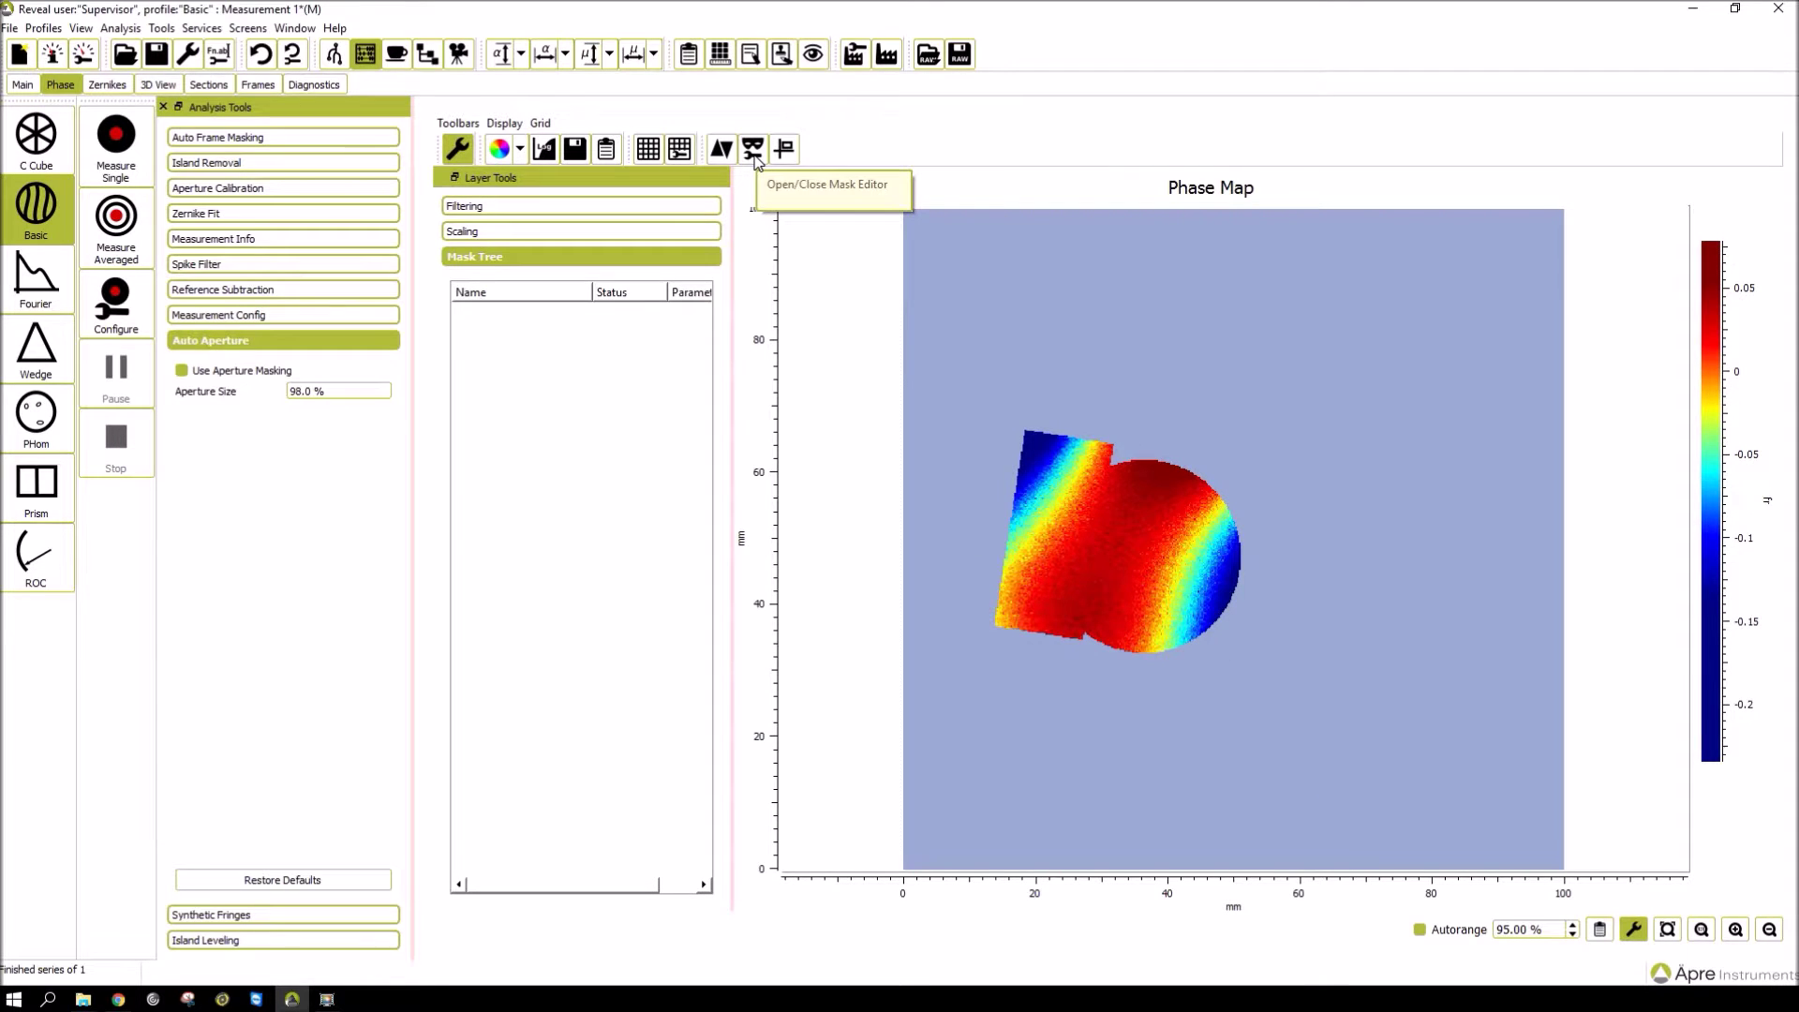
Remove the Sum mask's inversion and split it into its circular and rectangular masks, applying them to the phase map.
{"action": "left_click", "coordinate": [755, 152]}
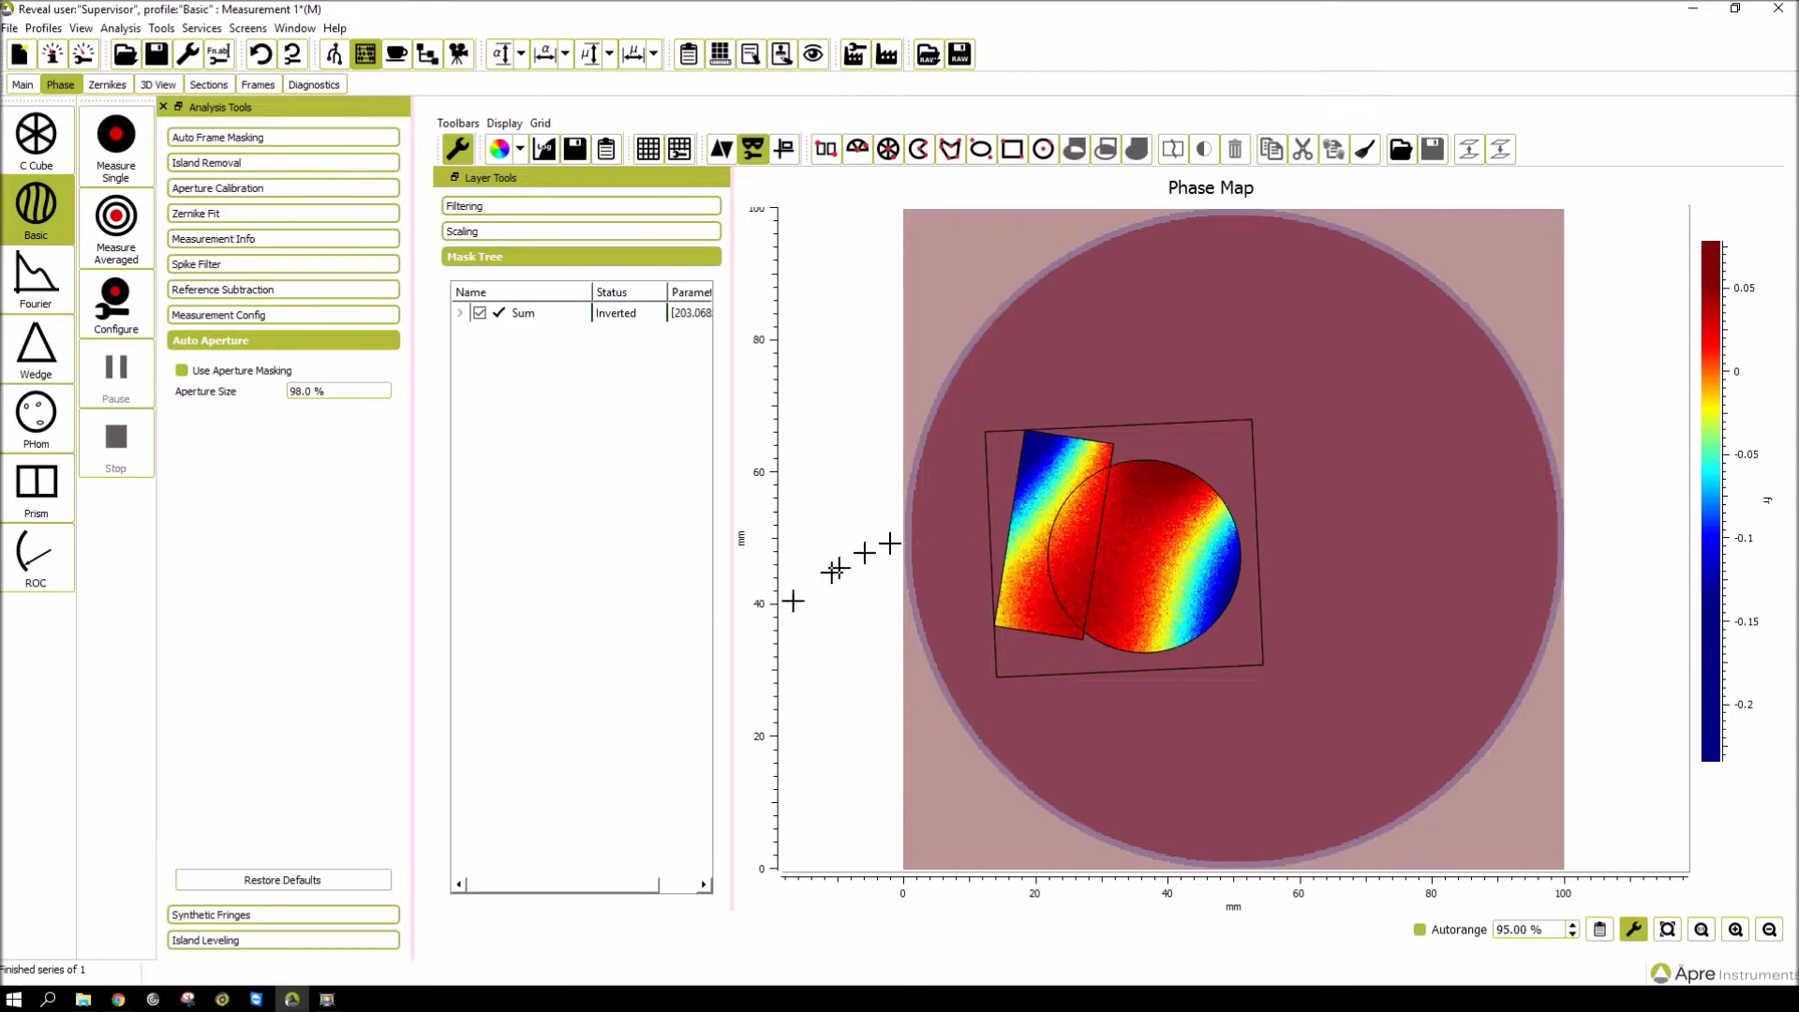
{"action": "left_click", "coordinate": [461, 314]}
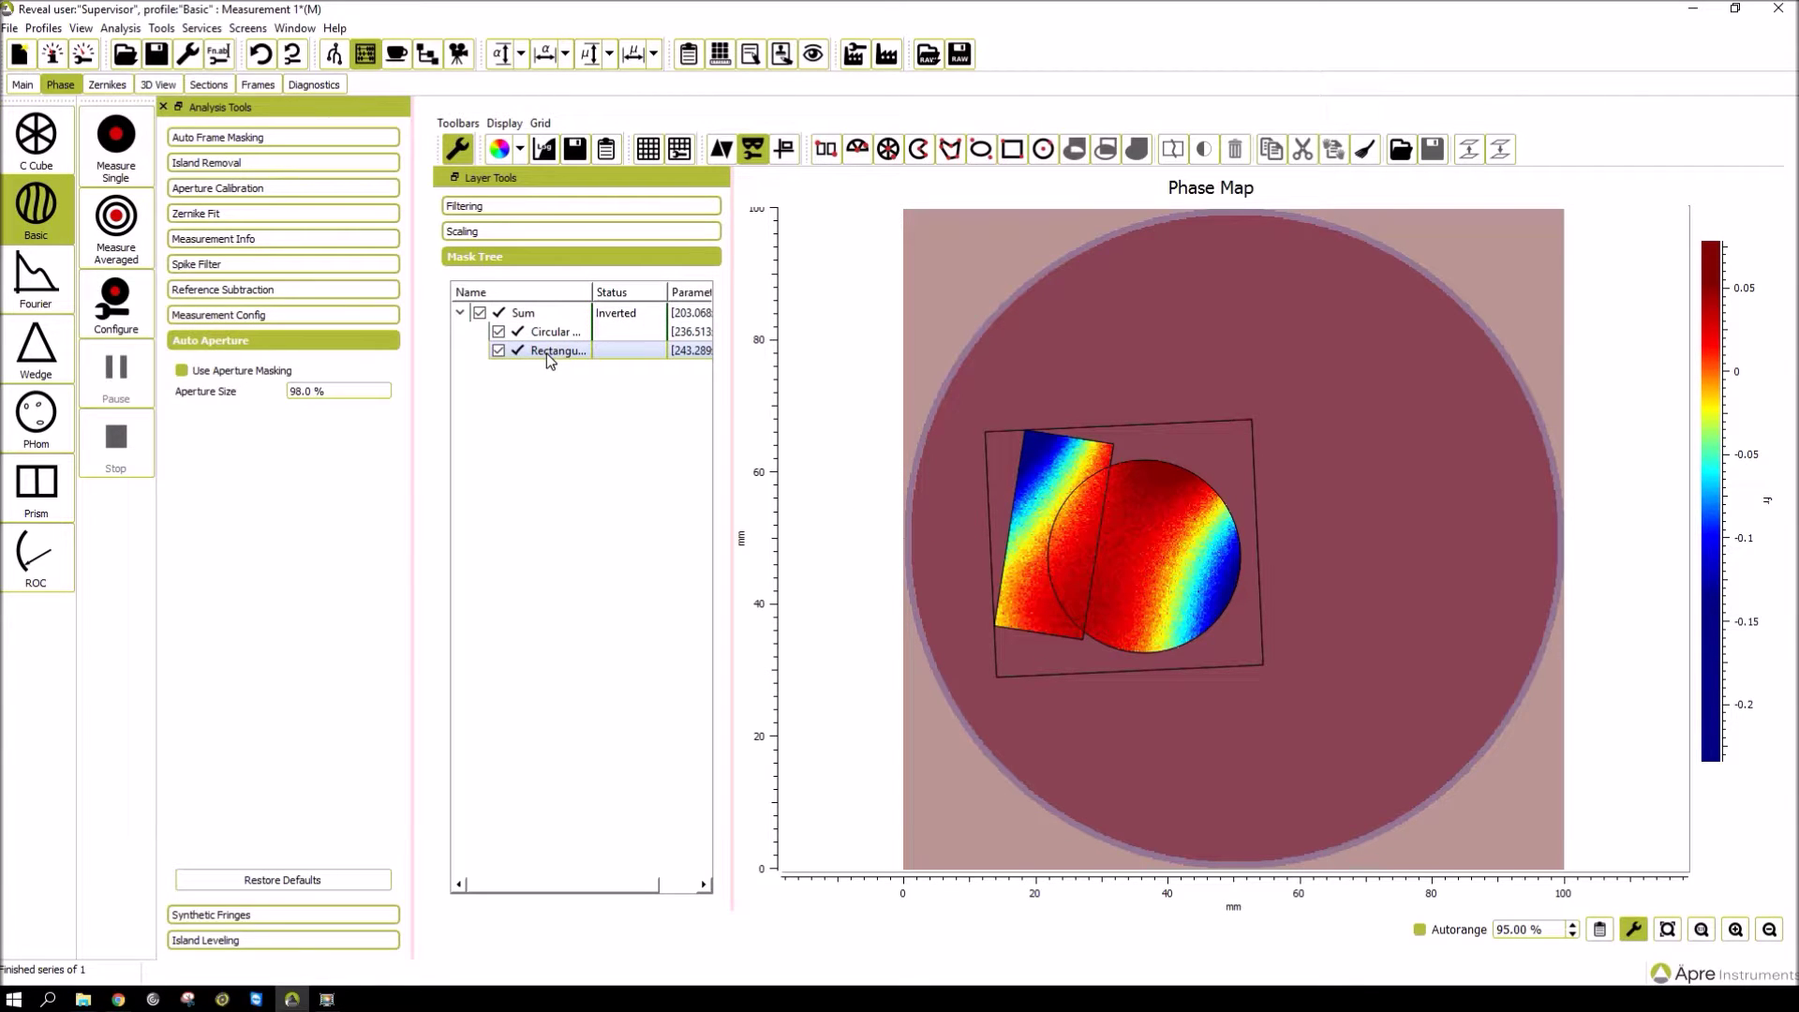
{"action": "left_click", "coordinate": [524, 313]}
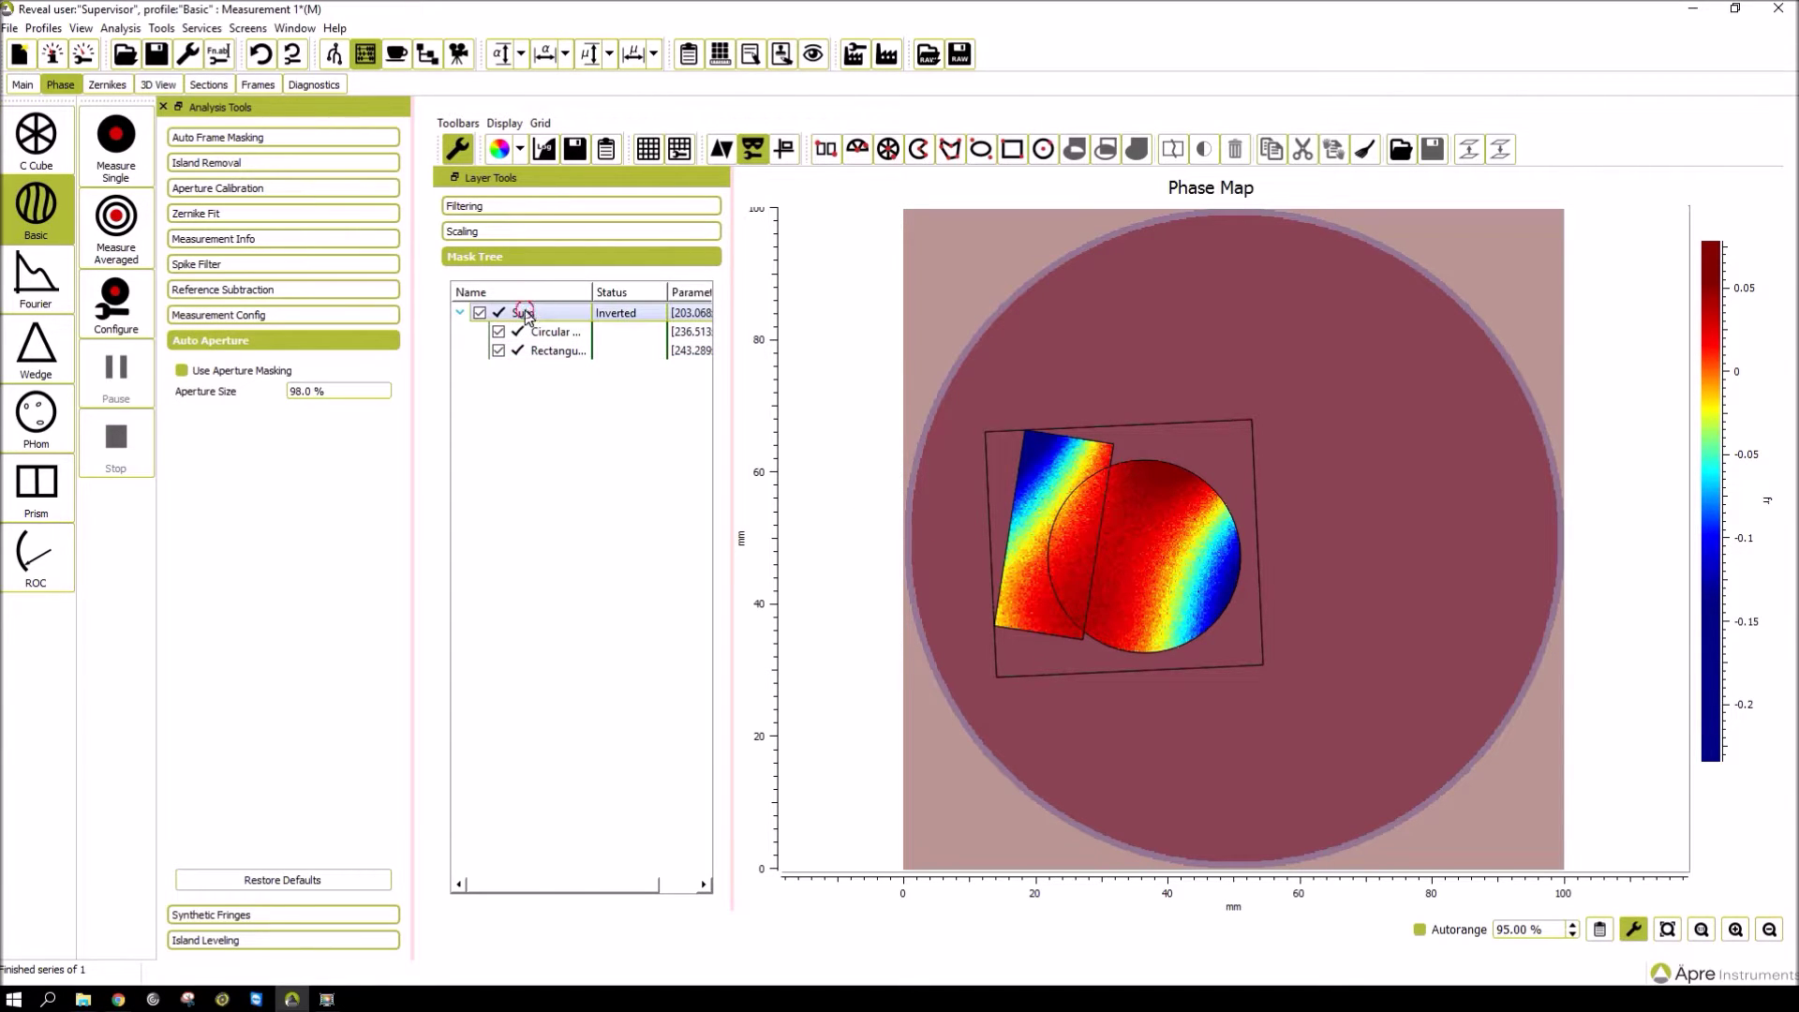
{"action": "left_click", "coordinate": [1204, 152]}
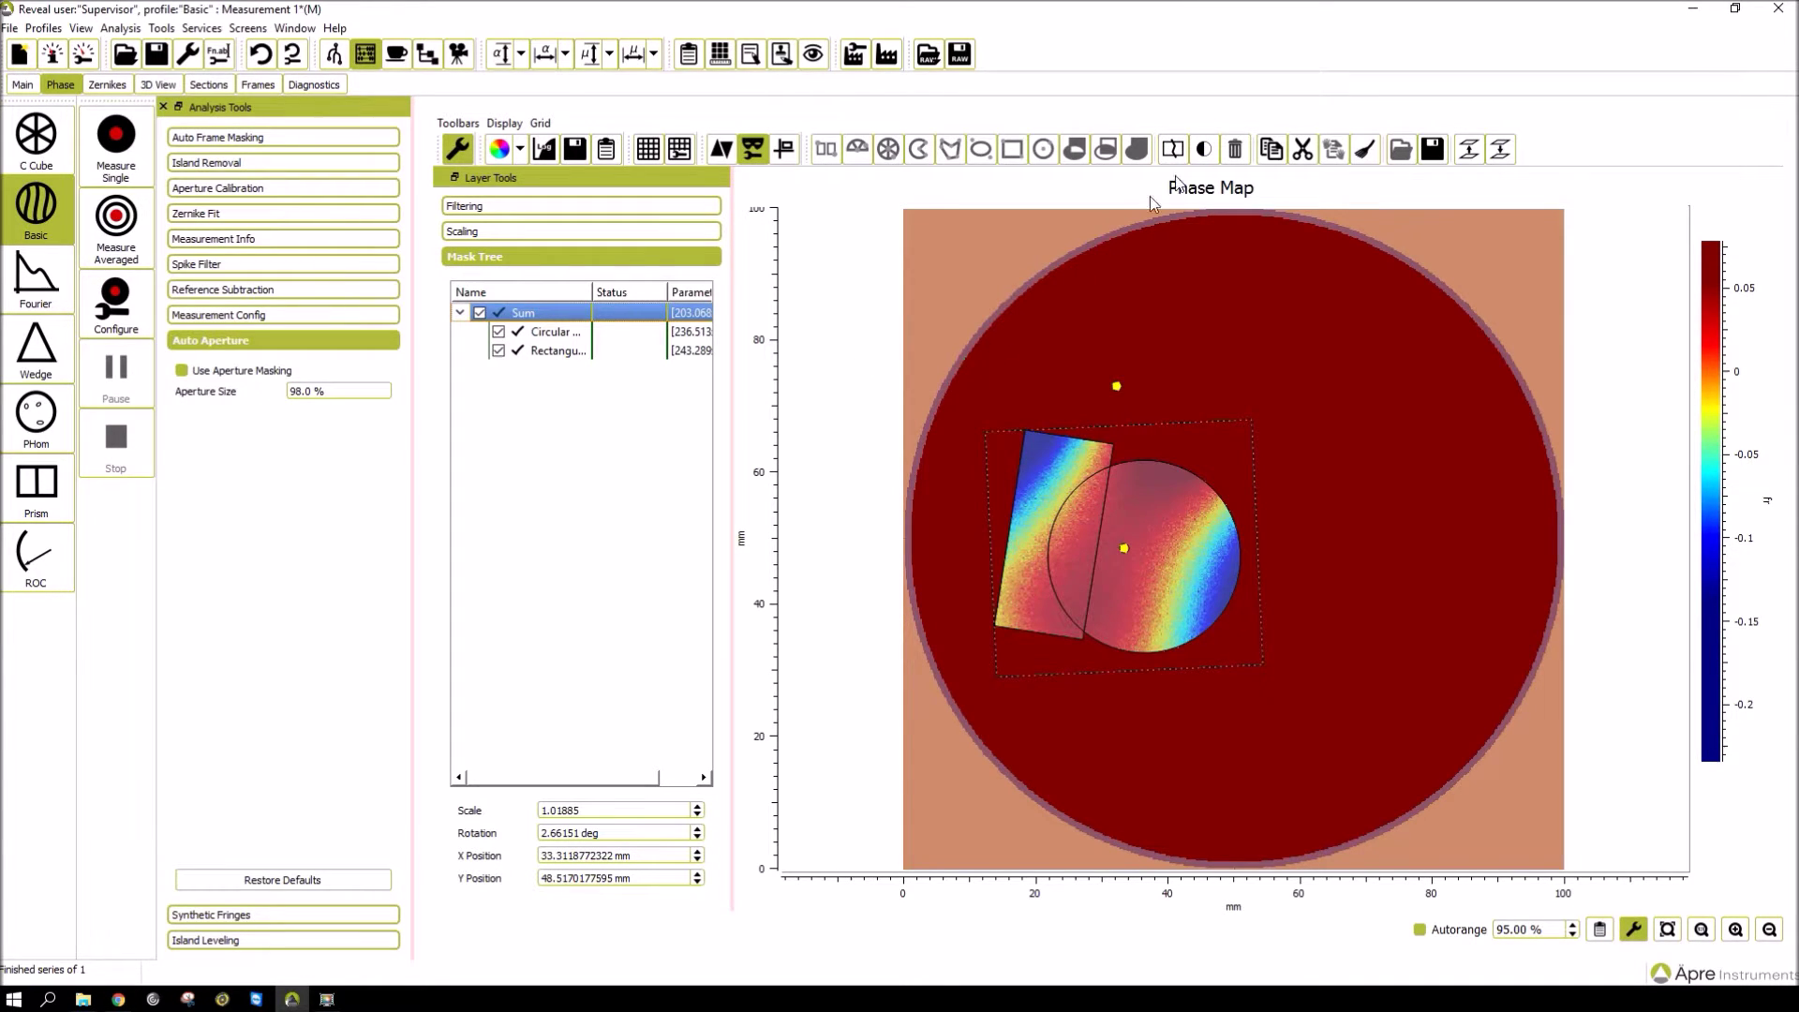
{"action": "left_click", "coordinate": [1173, 152]}
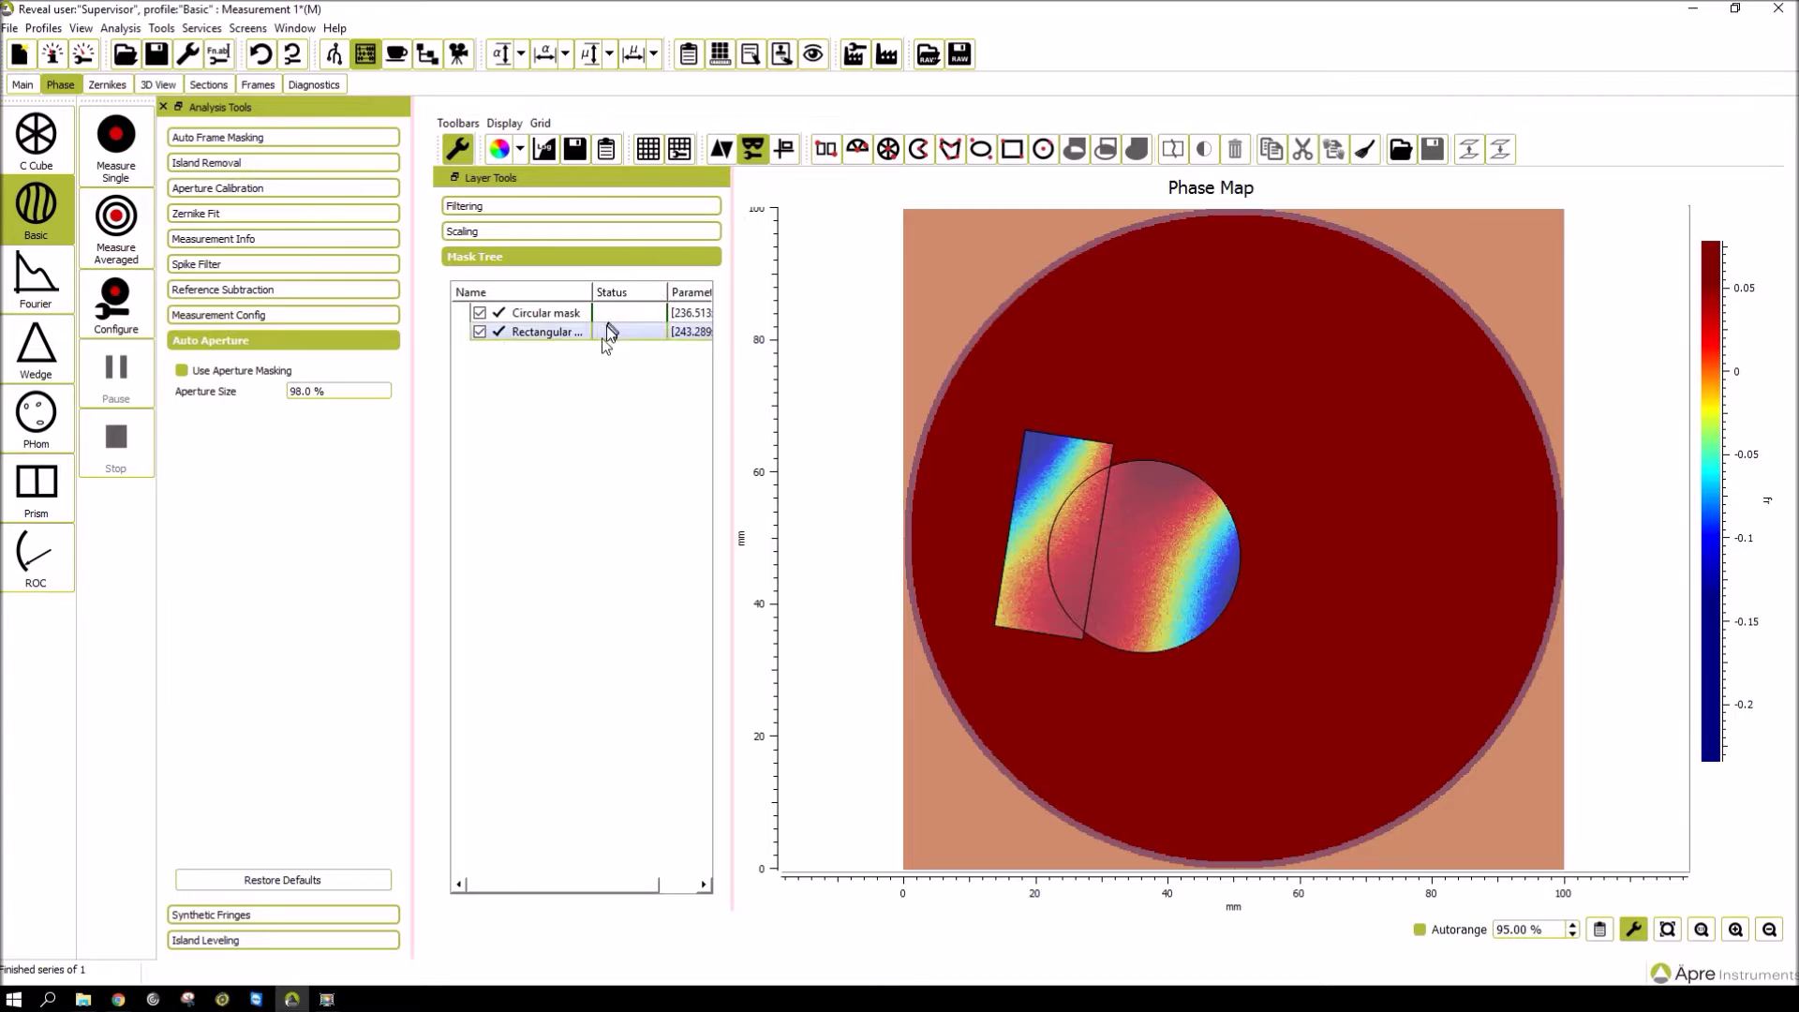
{"action": "left_click", "coordinate": [766, 155]}
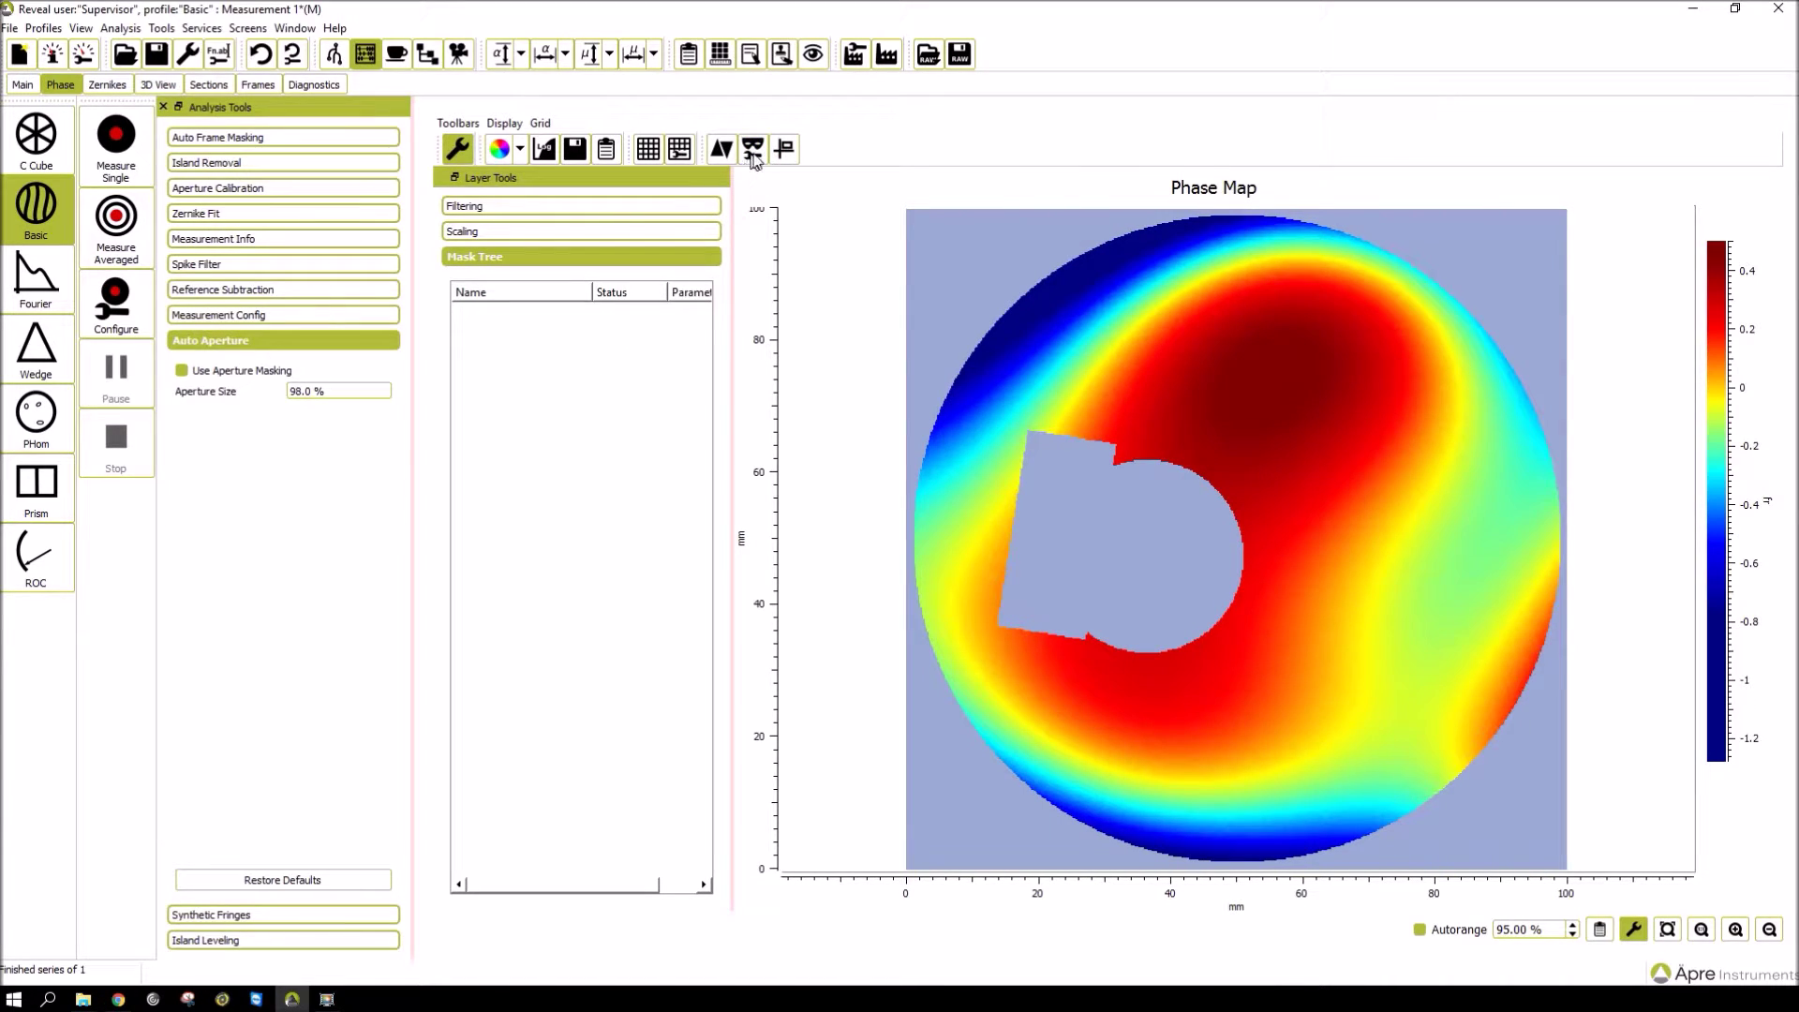
Reopen mask editing and invert the rectangular mask and the circular mask one by one.
{"action": "left_click", "coordinate": [757, 156]}
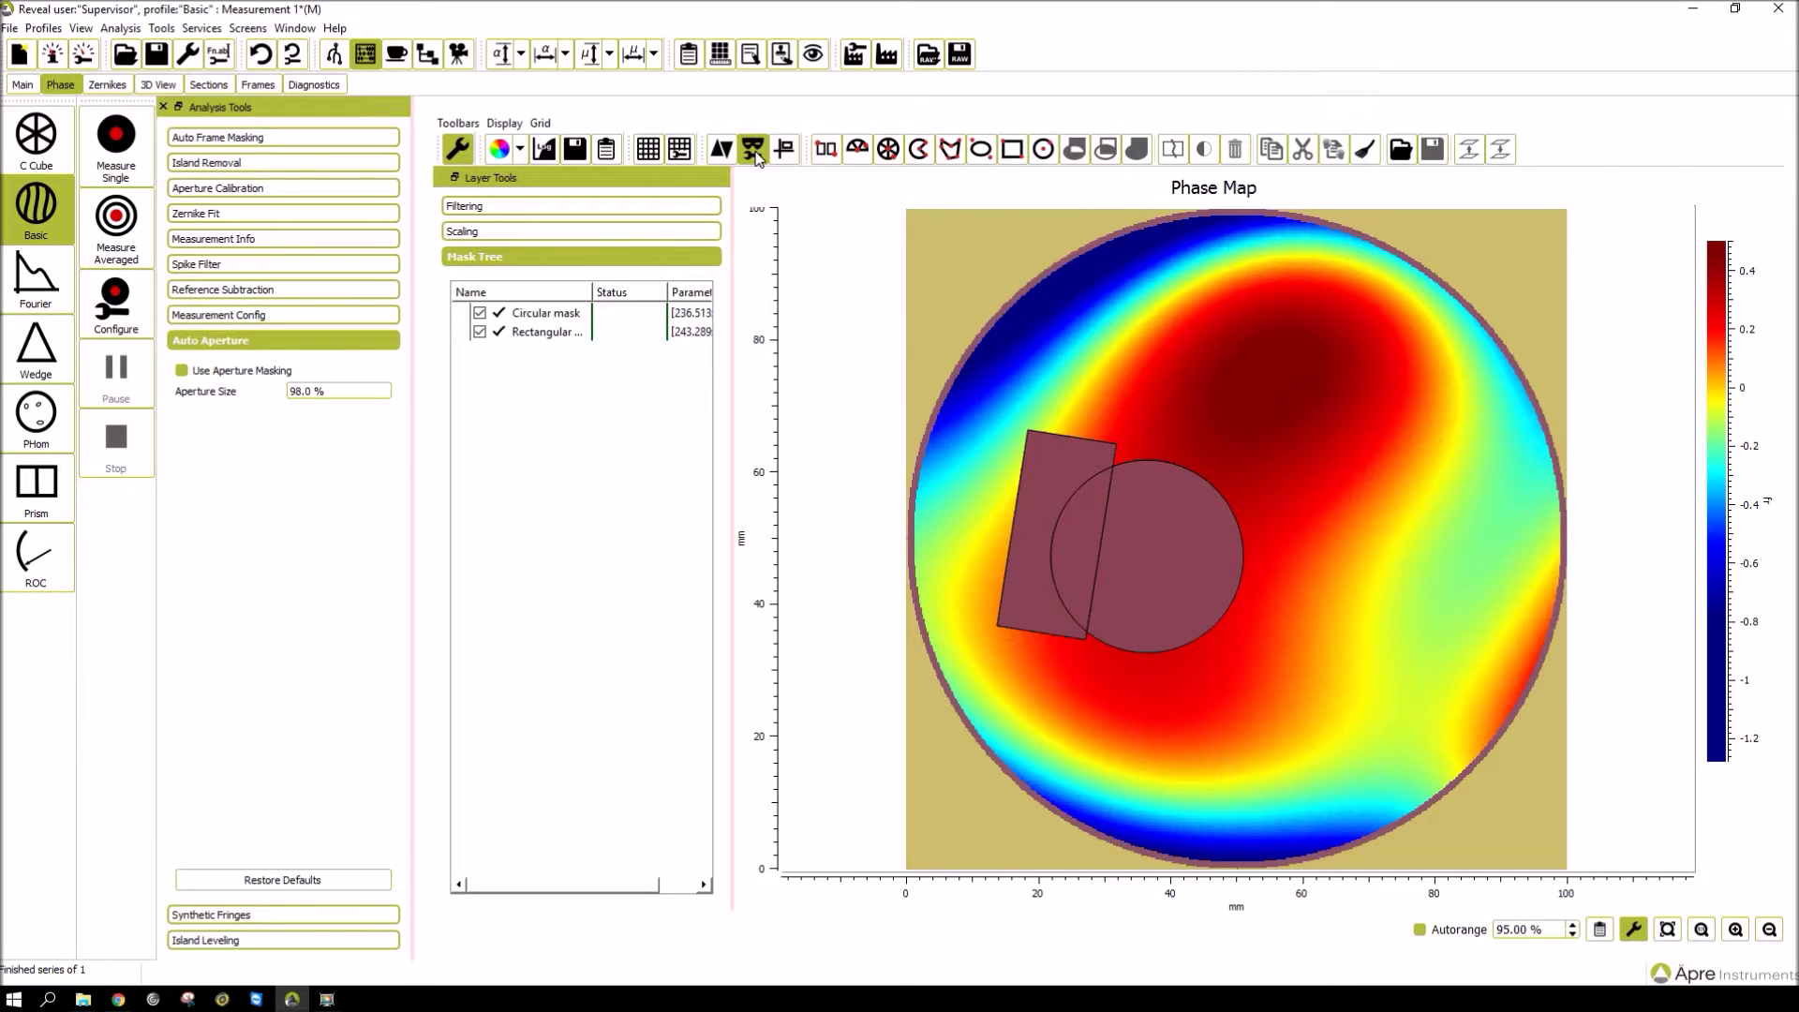
{"action": "left_click", "coordinate": [1050, 457]}
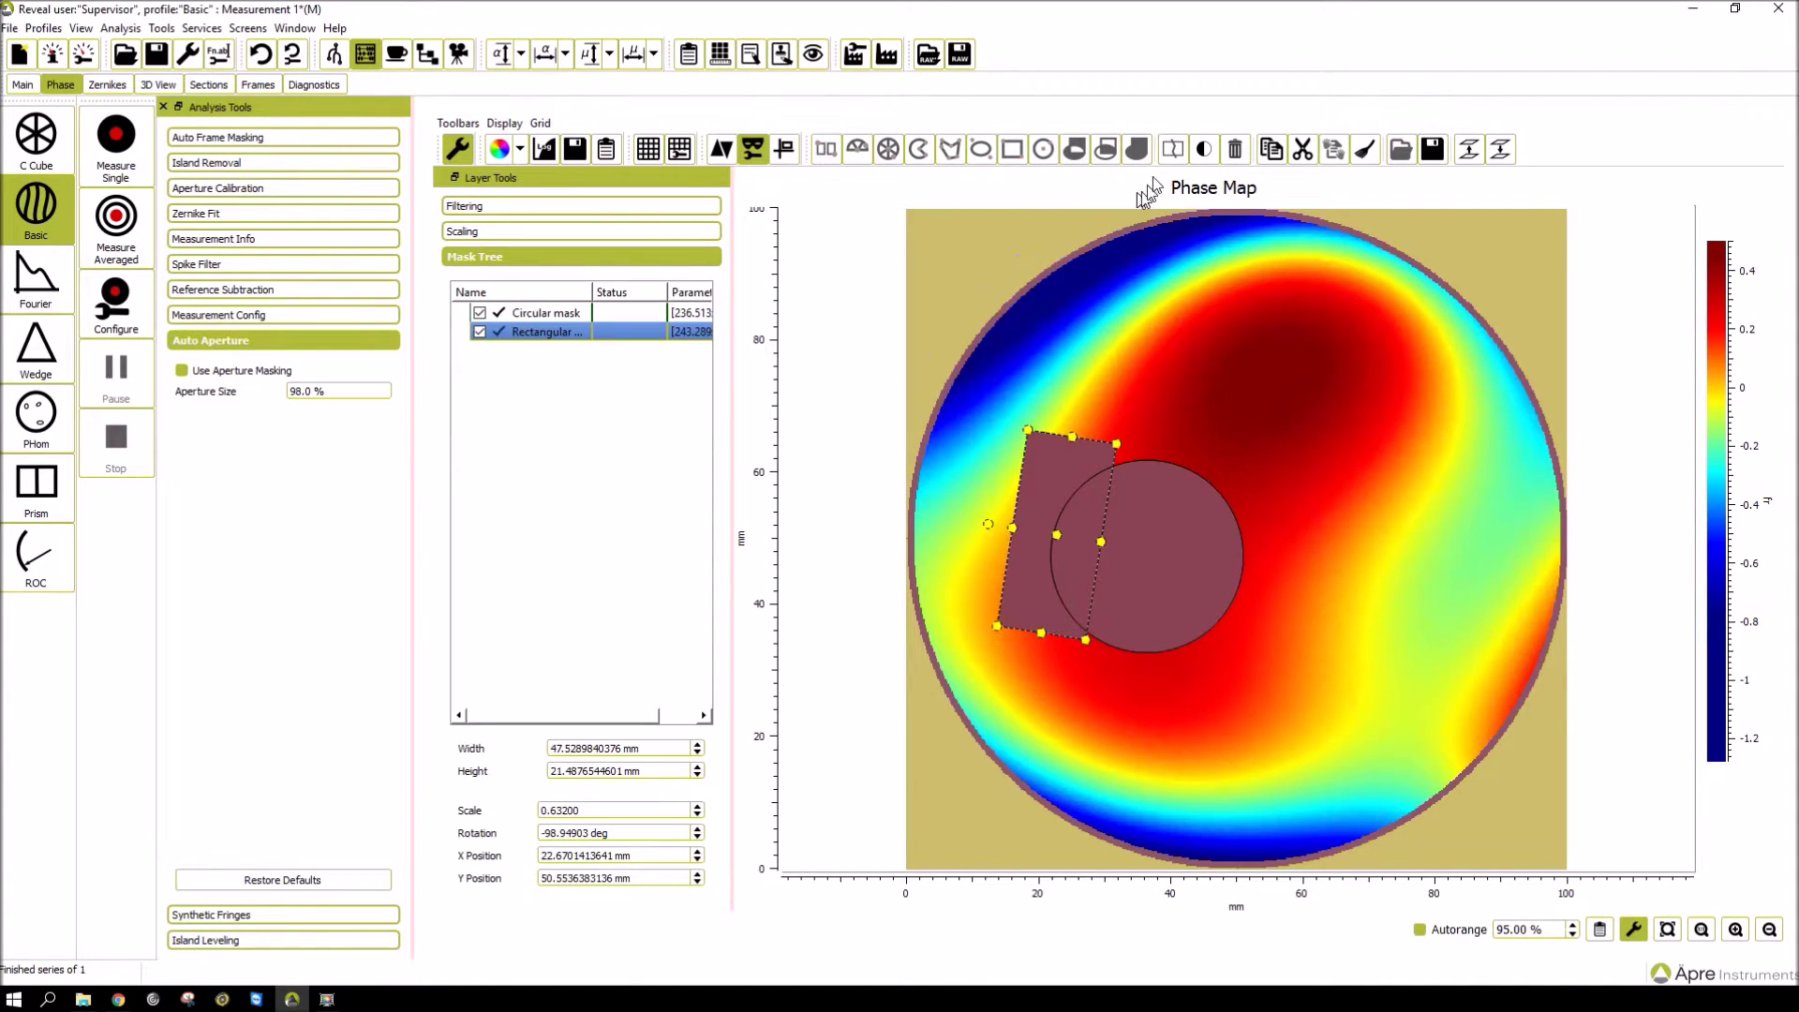
{"action": "left_click", "coordinate": [1203, 153]}
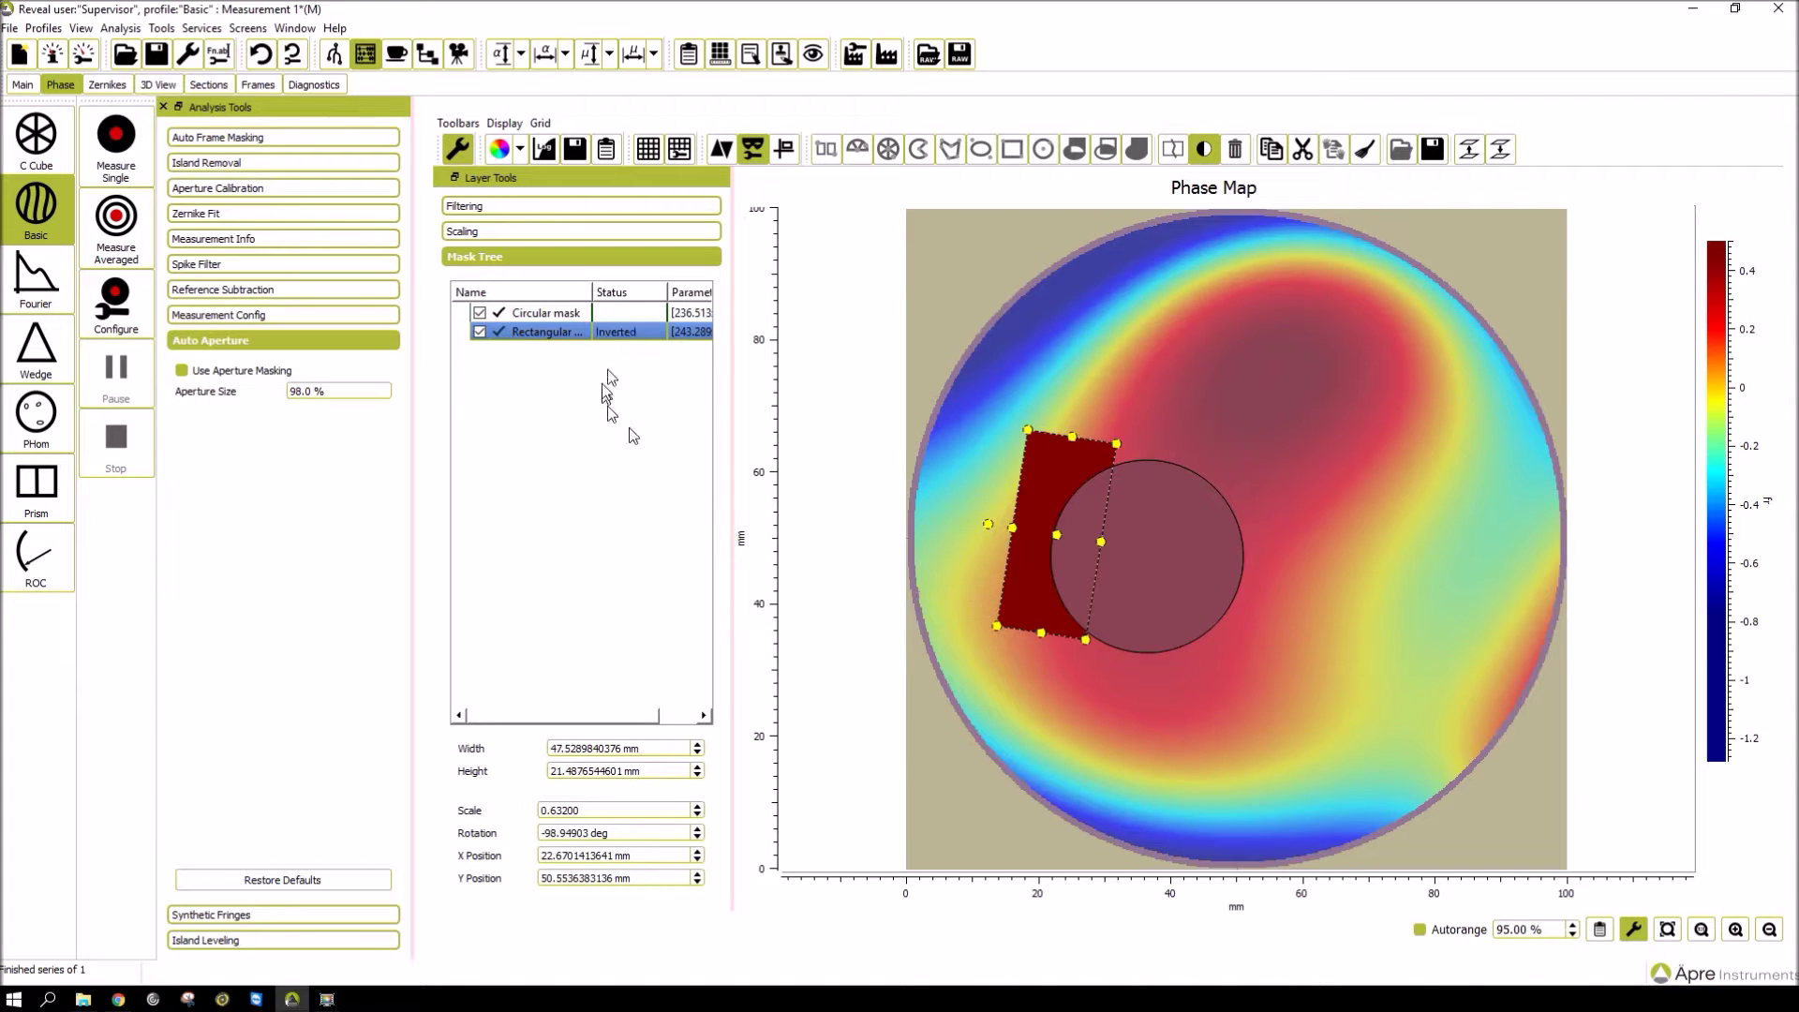
{"action": "left_click", "coordinate": [545, 313]}
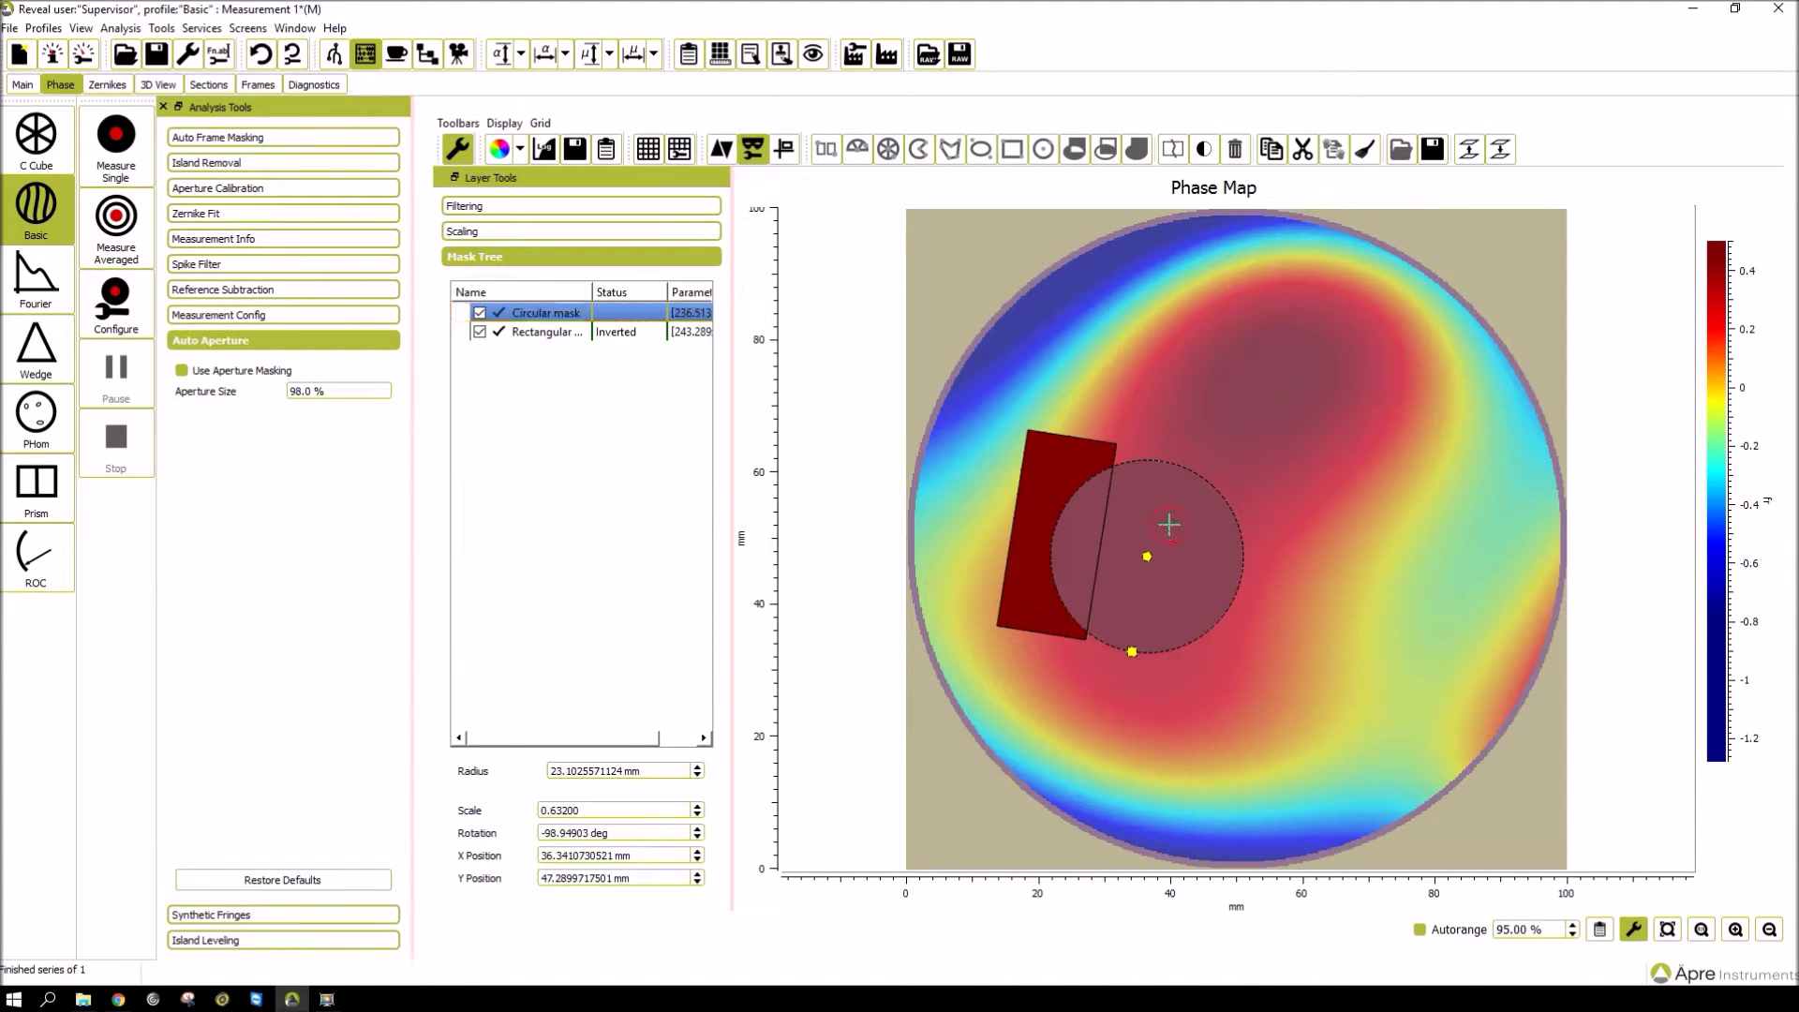
{"action": "left_click", "coordinate": [1205, 150]}
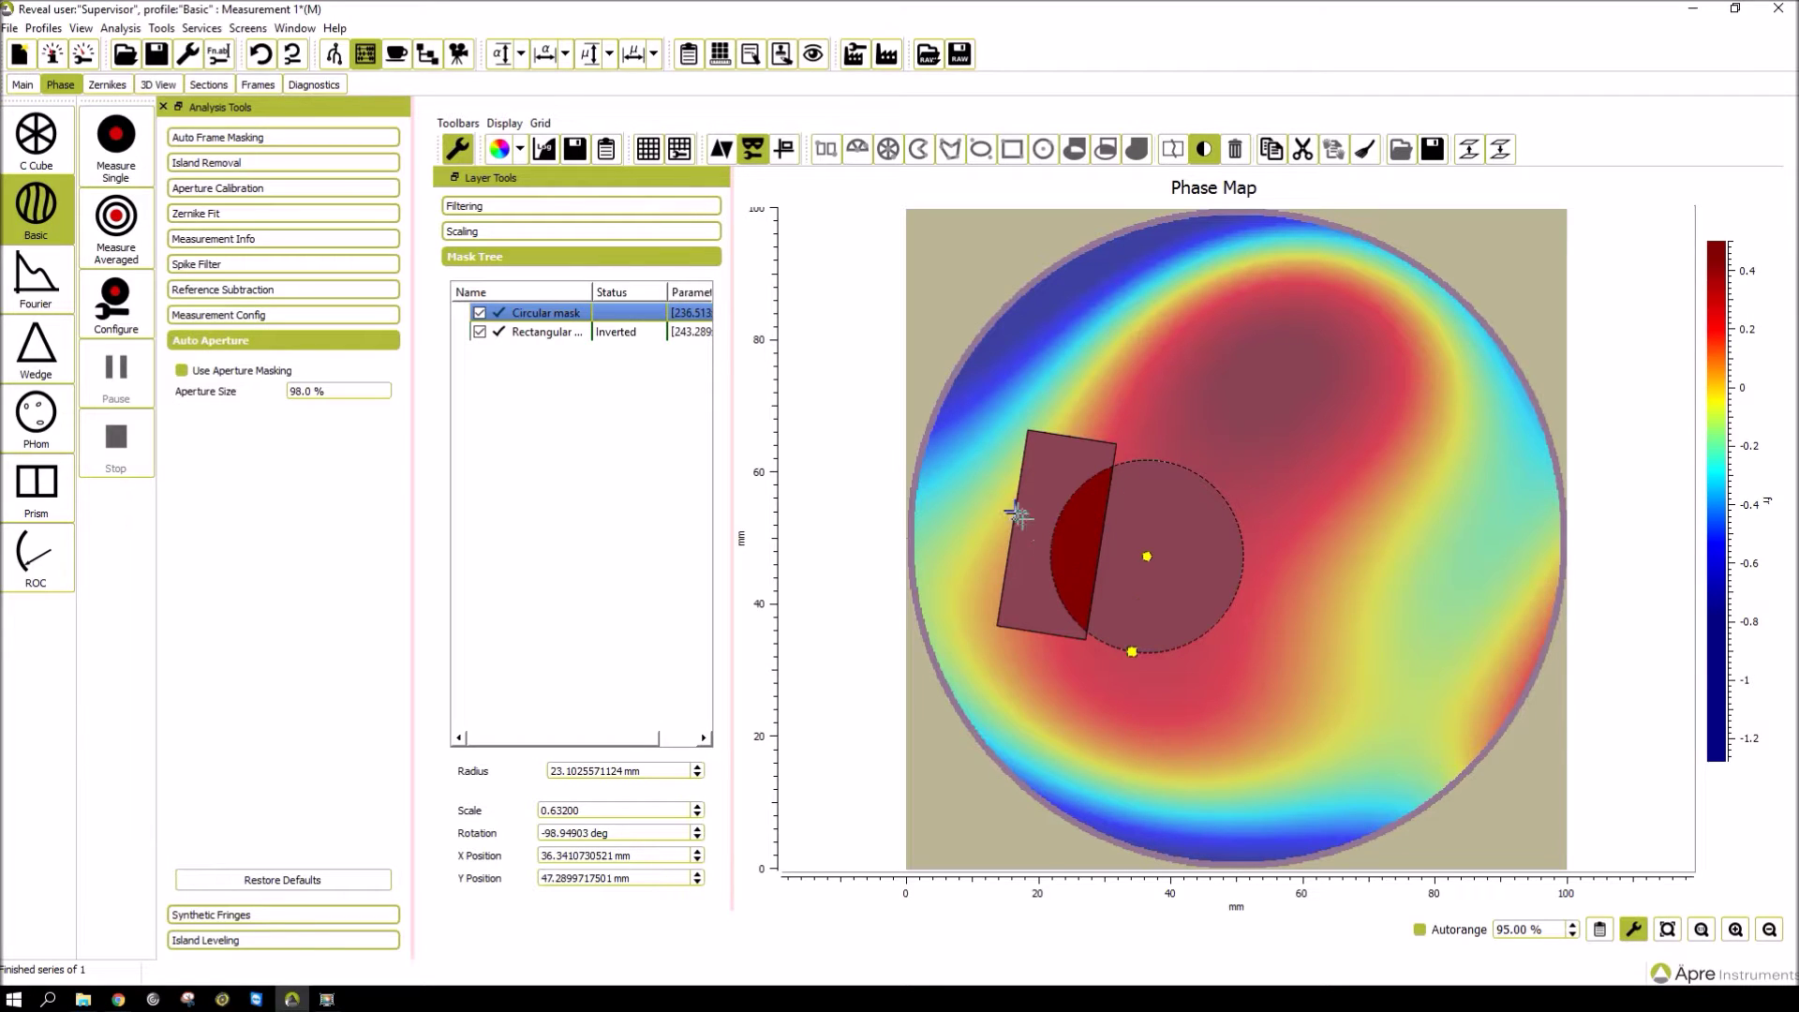
{"action": "key", "text": "i"}
Combine the inverted circular and rectangular masks as a sum and apply the result to the phase map.
{"action": "left_click", "coordinate": [538, 332], "text": "shift"}
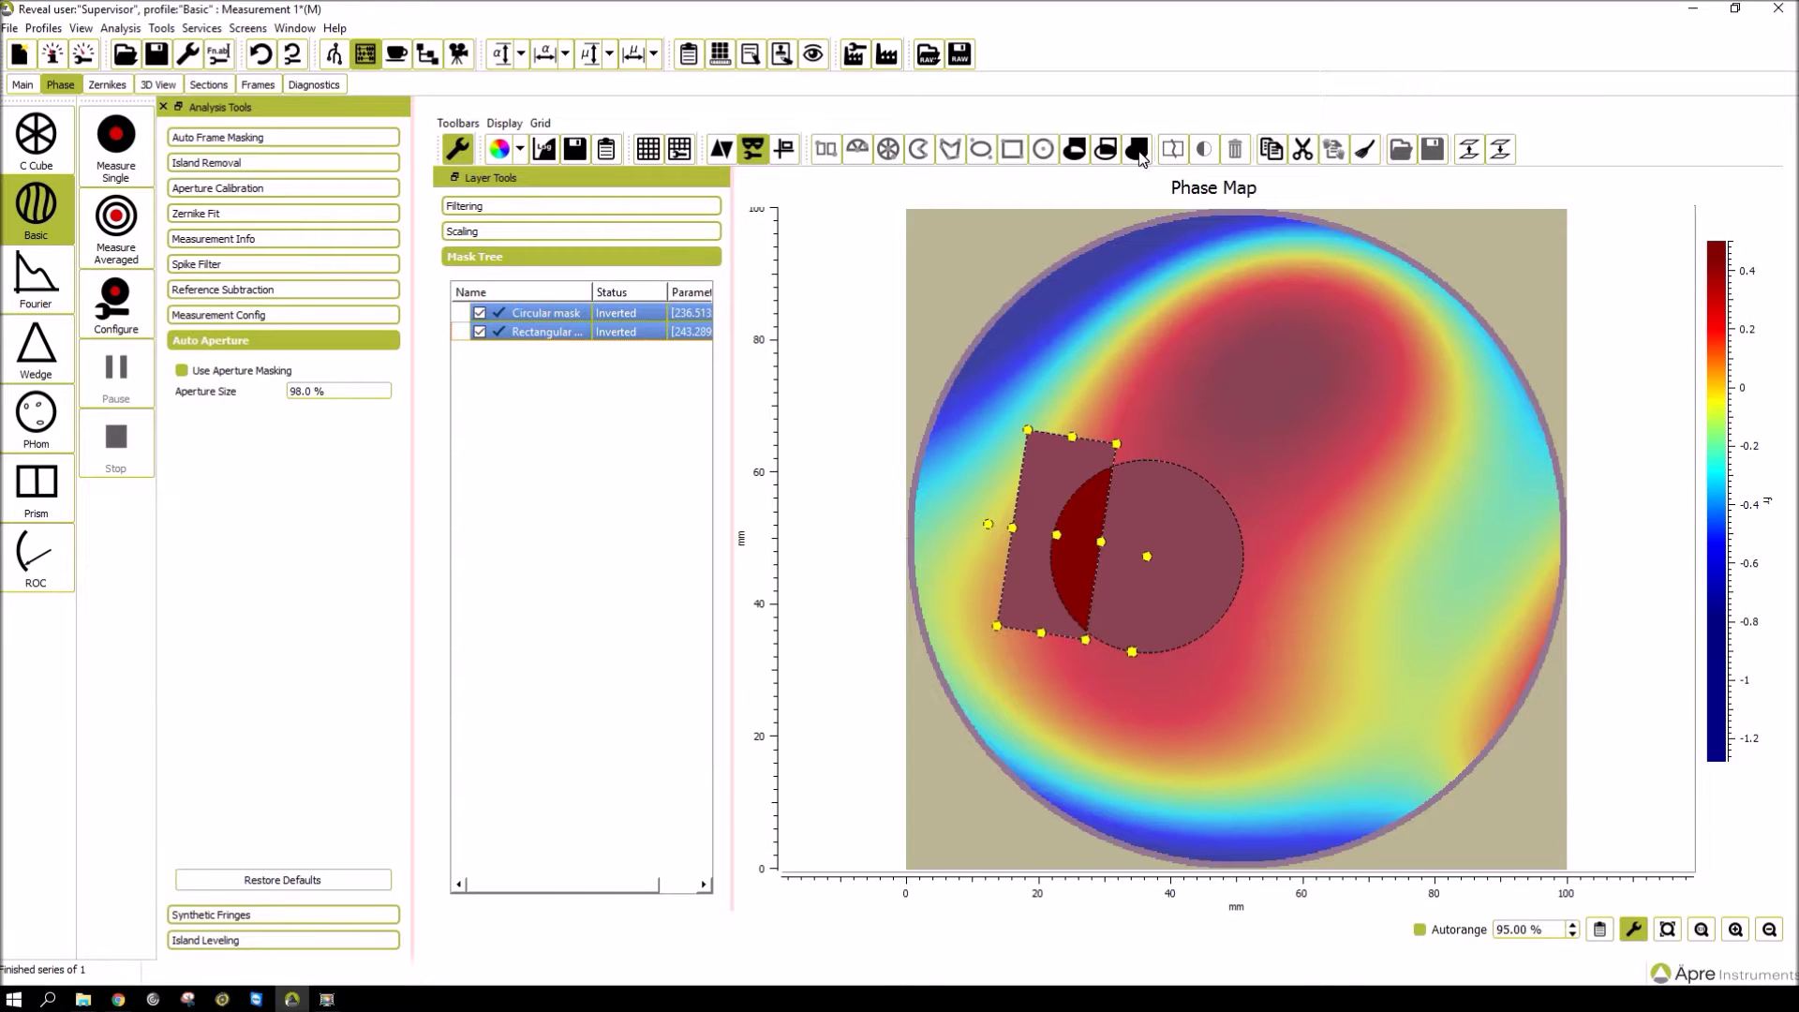
{"action": "left_click", "coordinate": [1137, 150]}
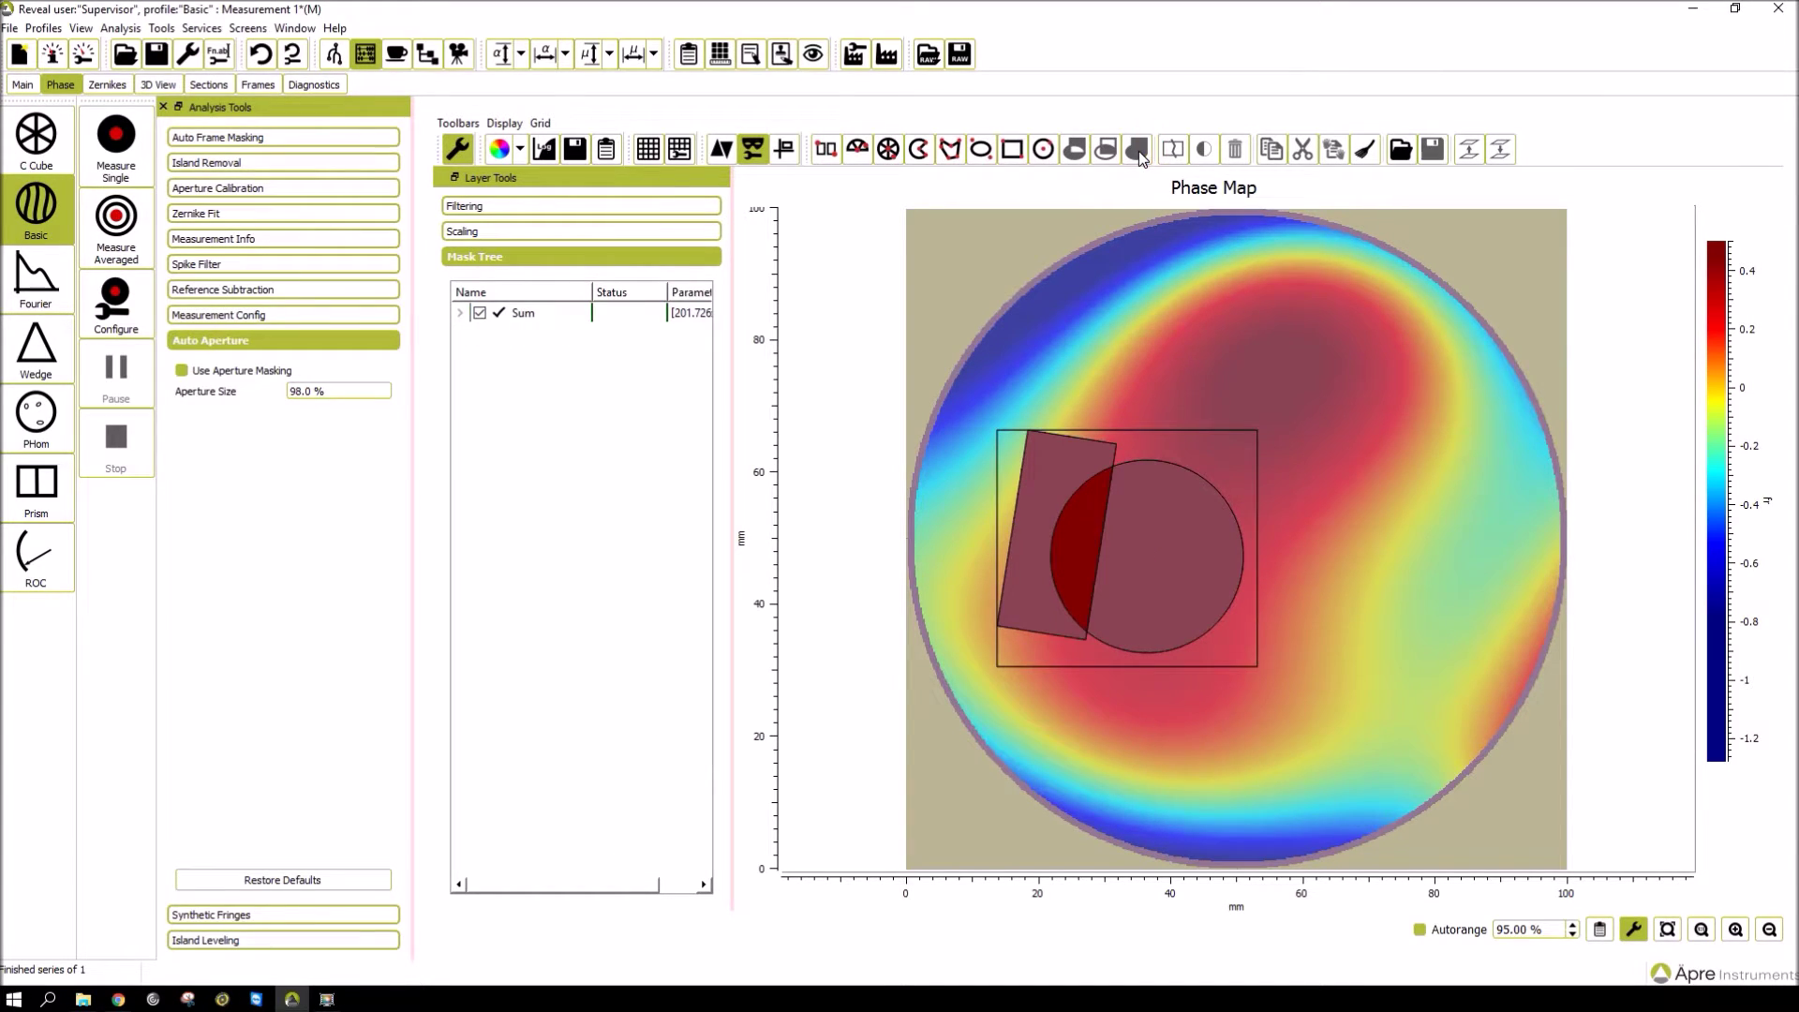
{"action": "left_click", "coordinate": [752, 155]}
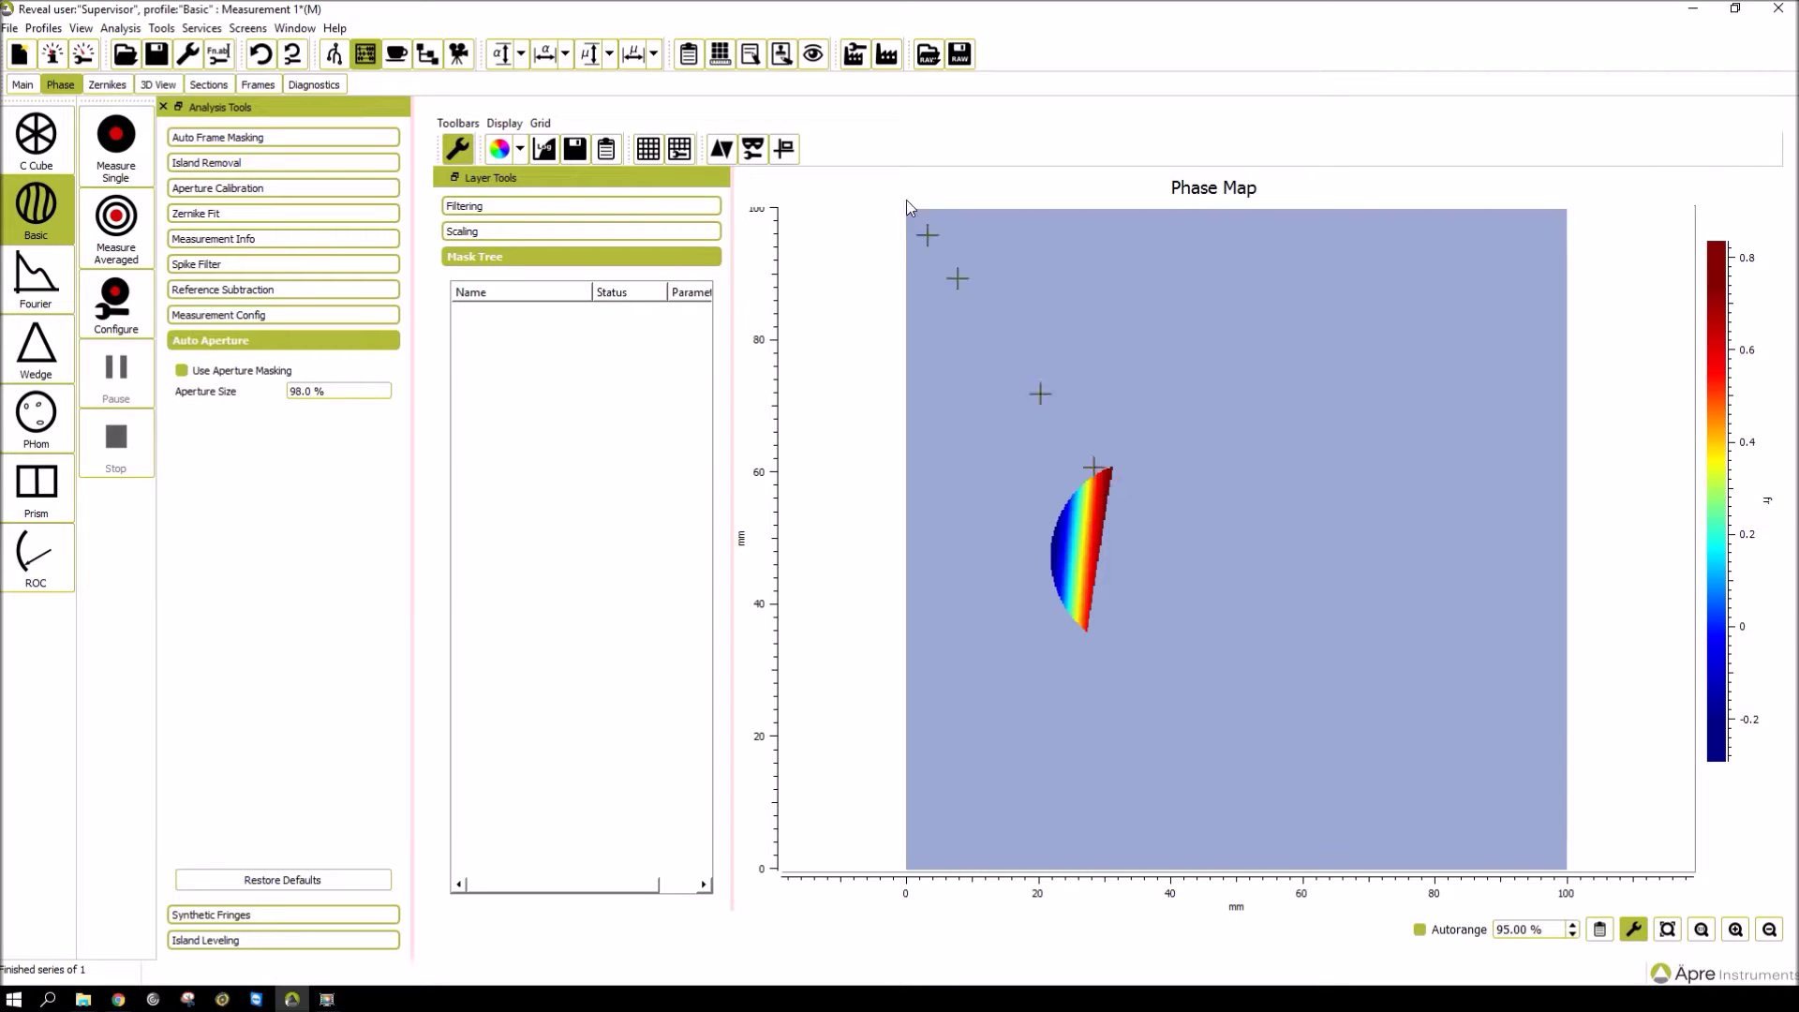
Return to mask editing and split the Sum mask back into separate inverted circular and rectangular masks, checking them on the phase map.
{"action": "left_click", "coordinate": [754, 151]}
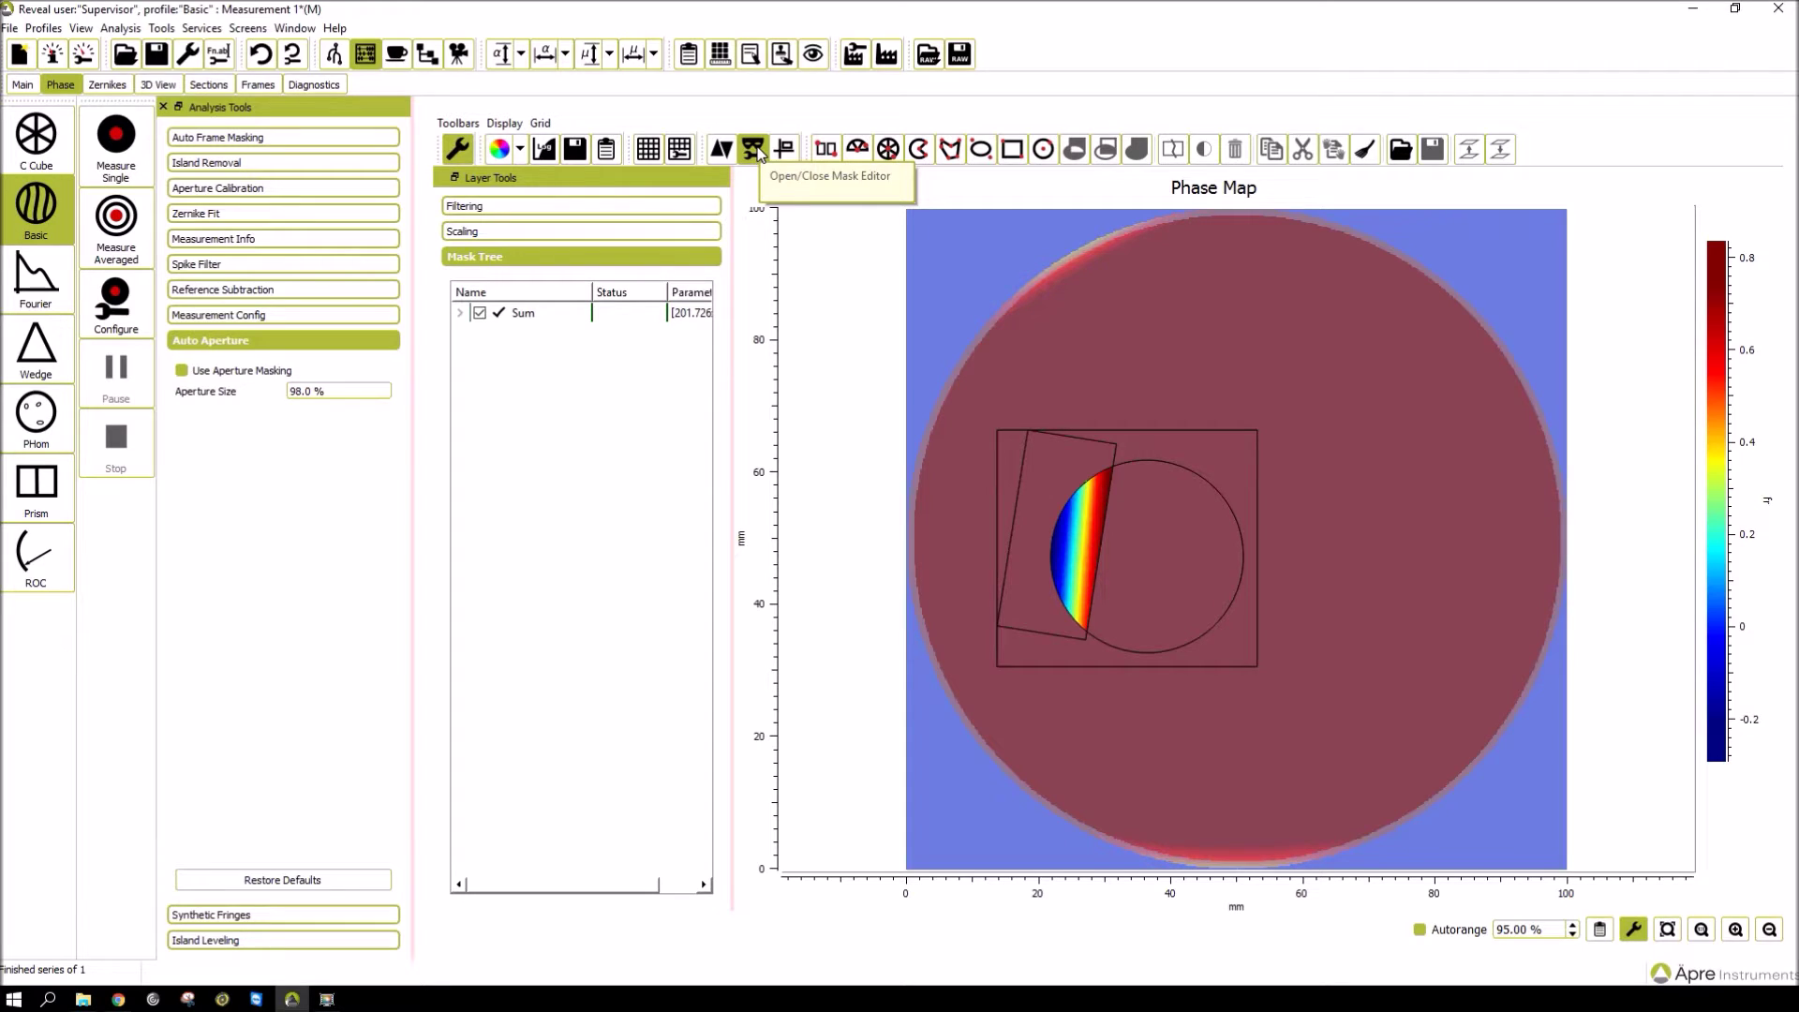
{"action": "left_click", "coordinate": [462, 313]}
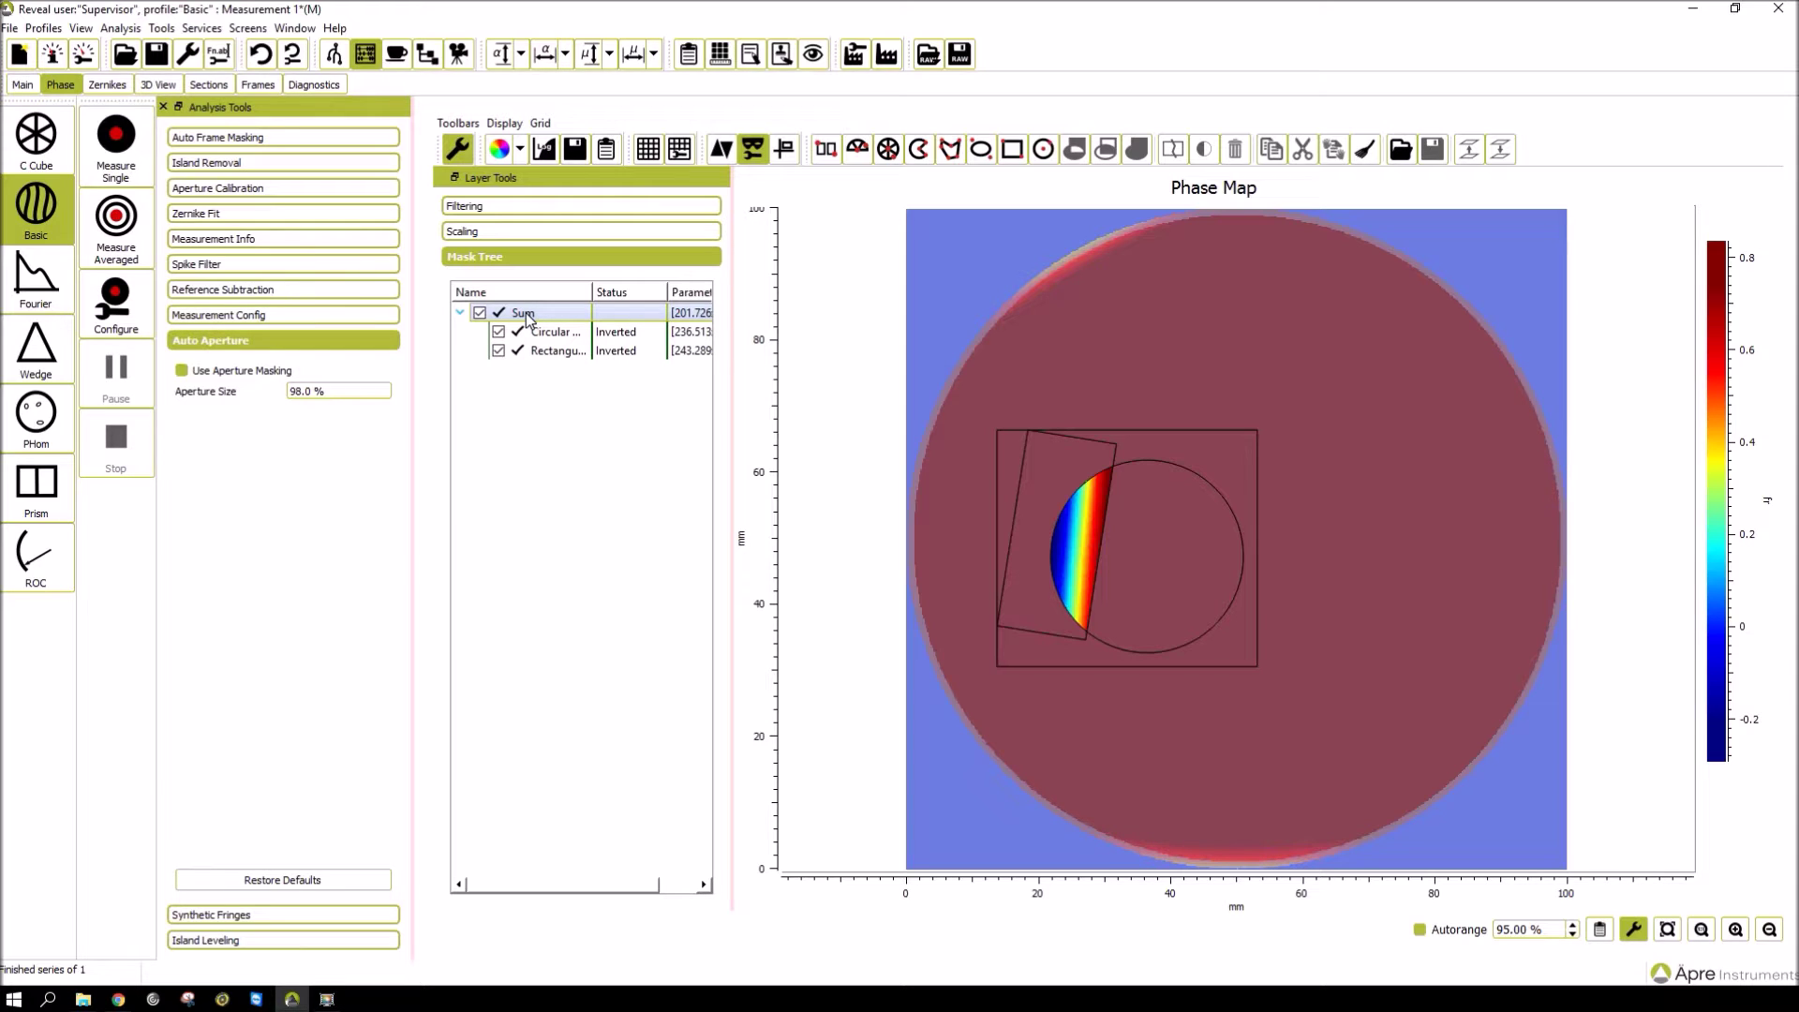
{"action": "left_click", "coordinate": [524, 313]}
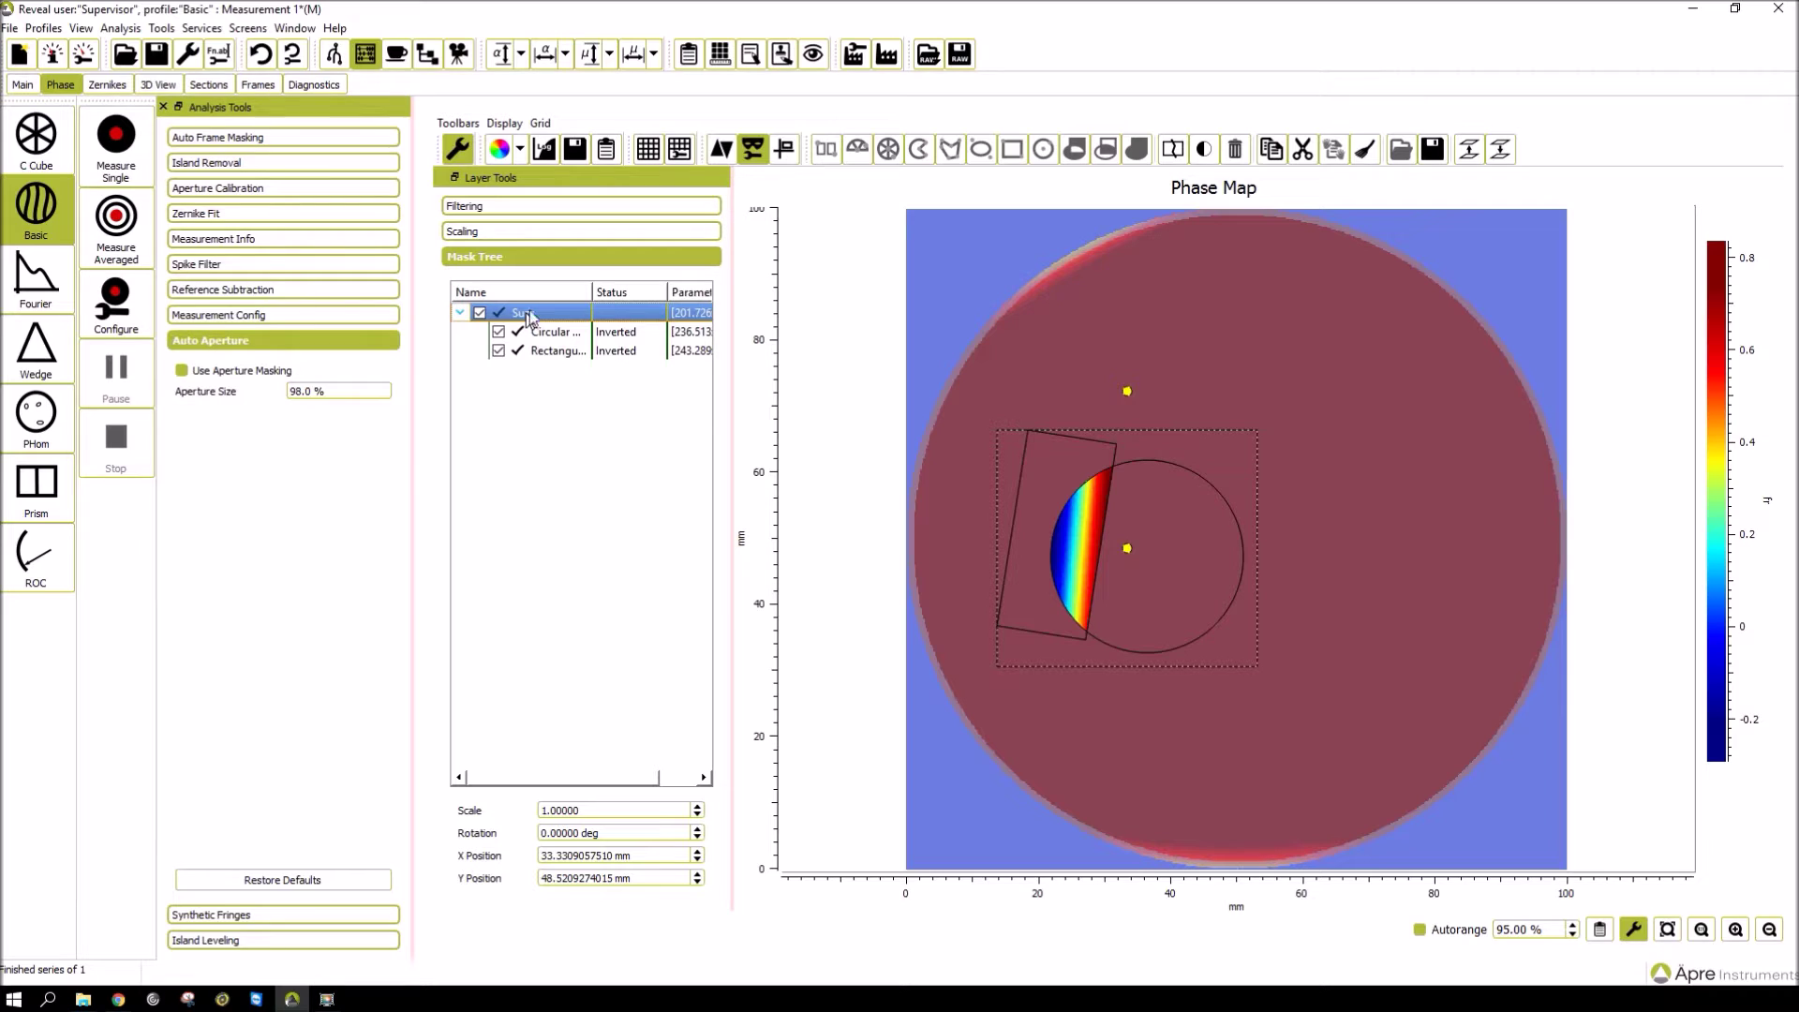
{"action": "left_click", "coordinate": [1173, 150]}
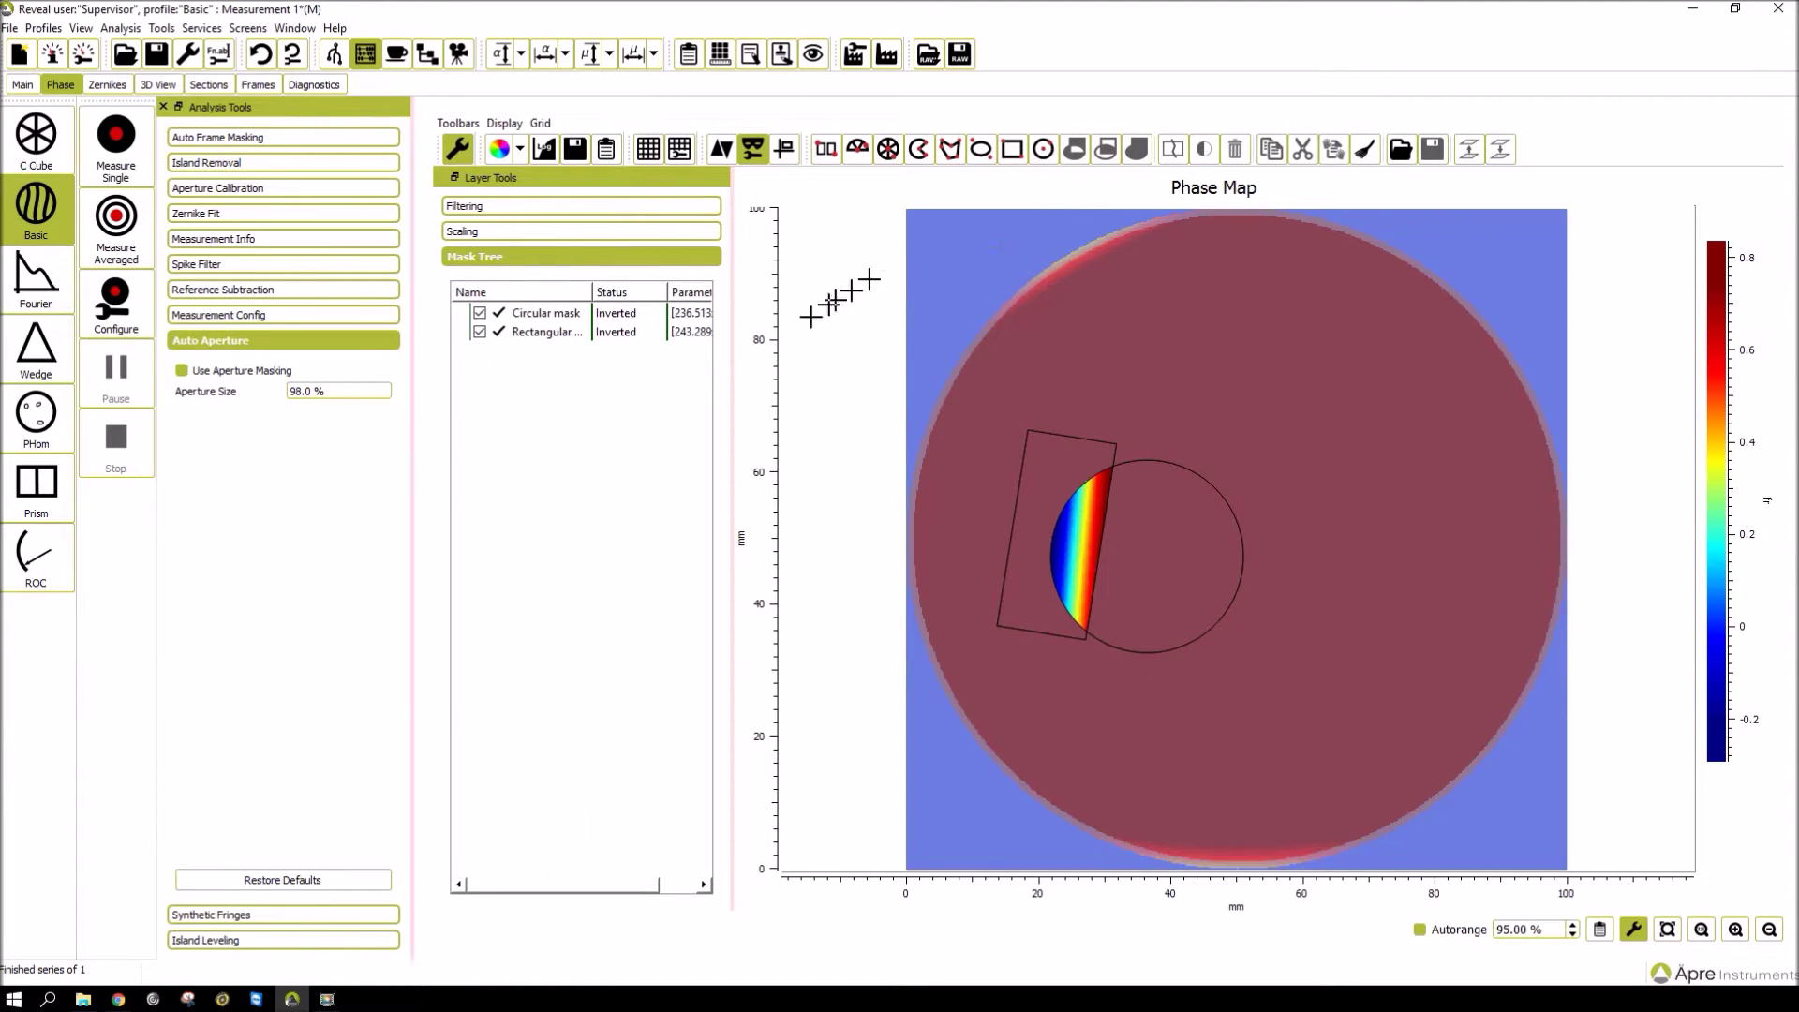
{"action": "left_click", "coordinate": [766, 151]}
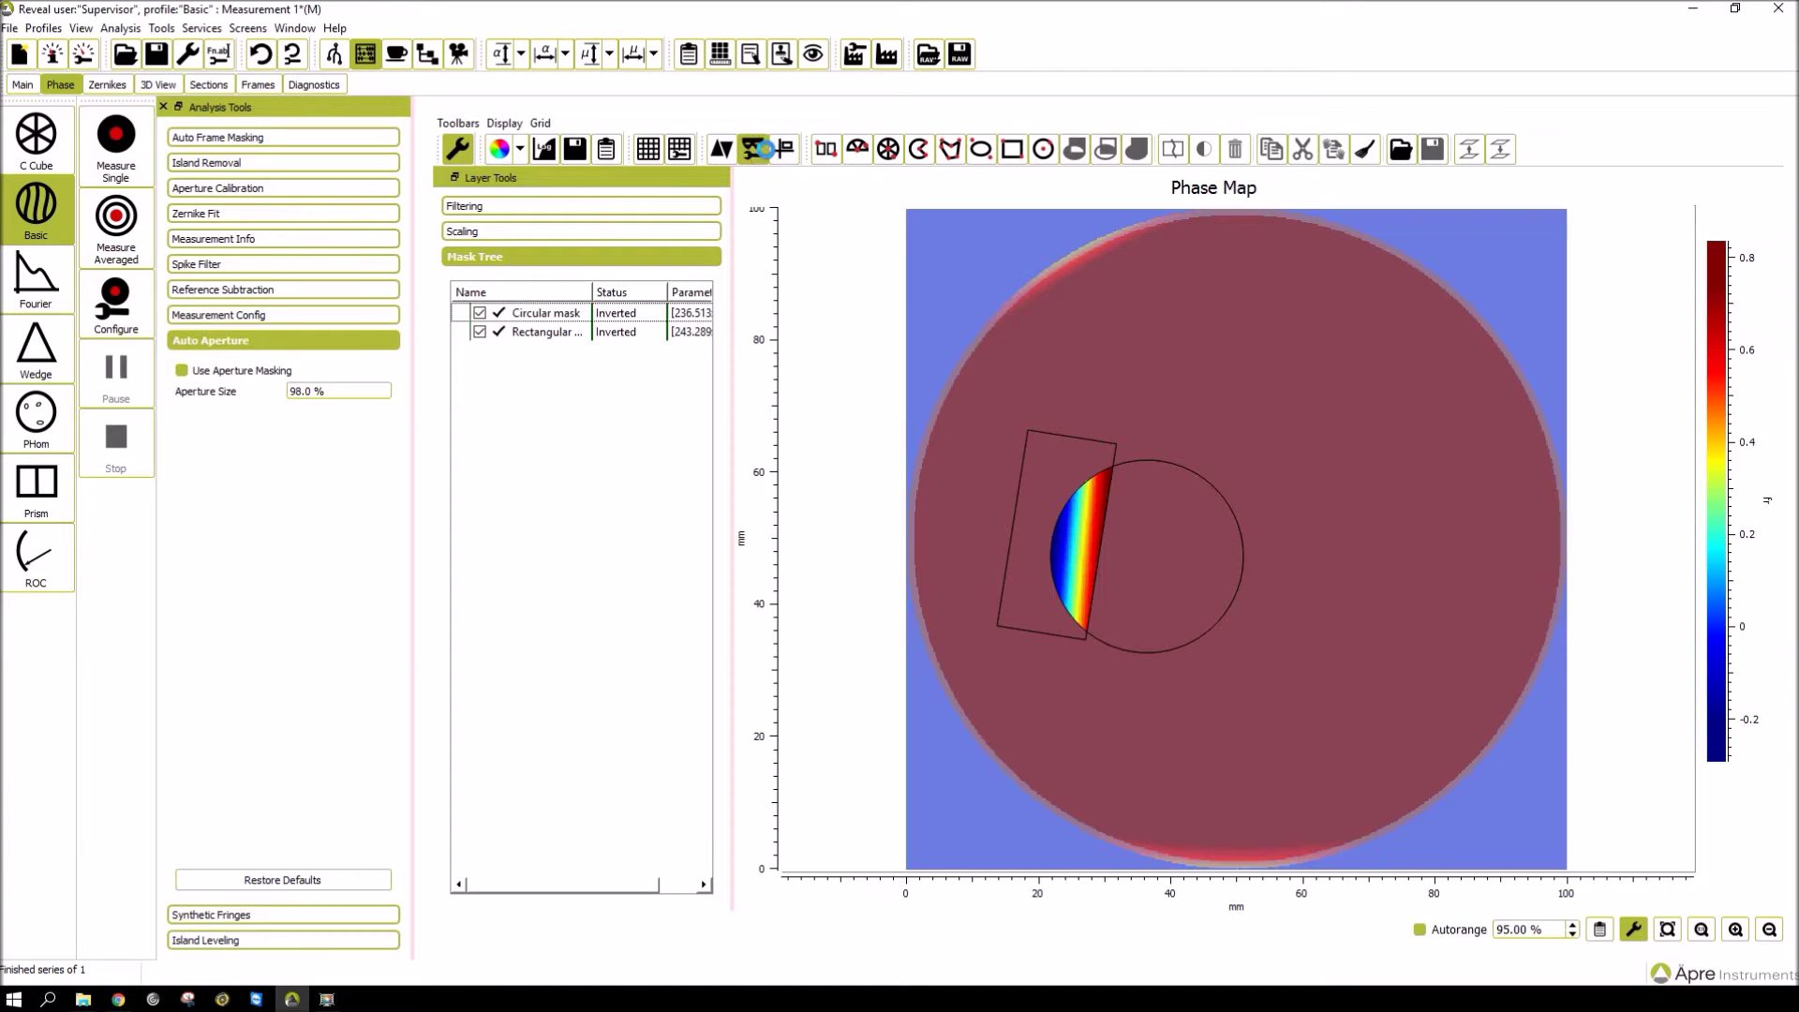
{"action": "left_click", "coordinate": [762, 154]}
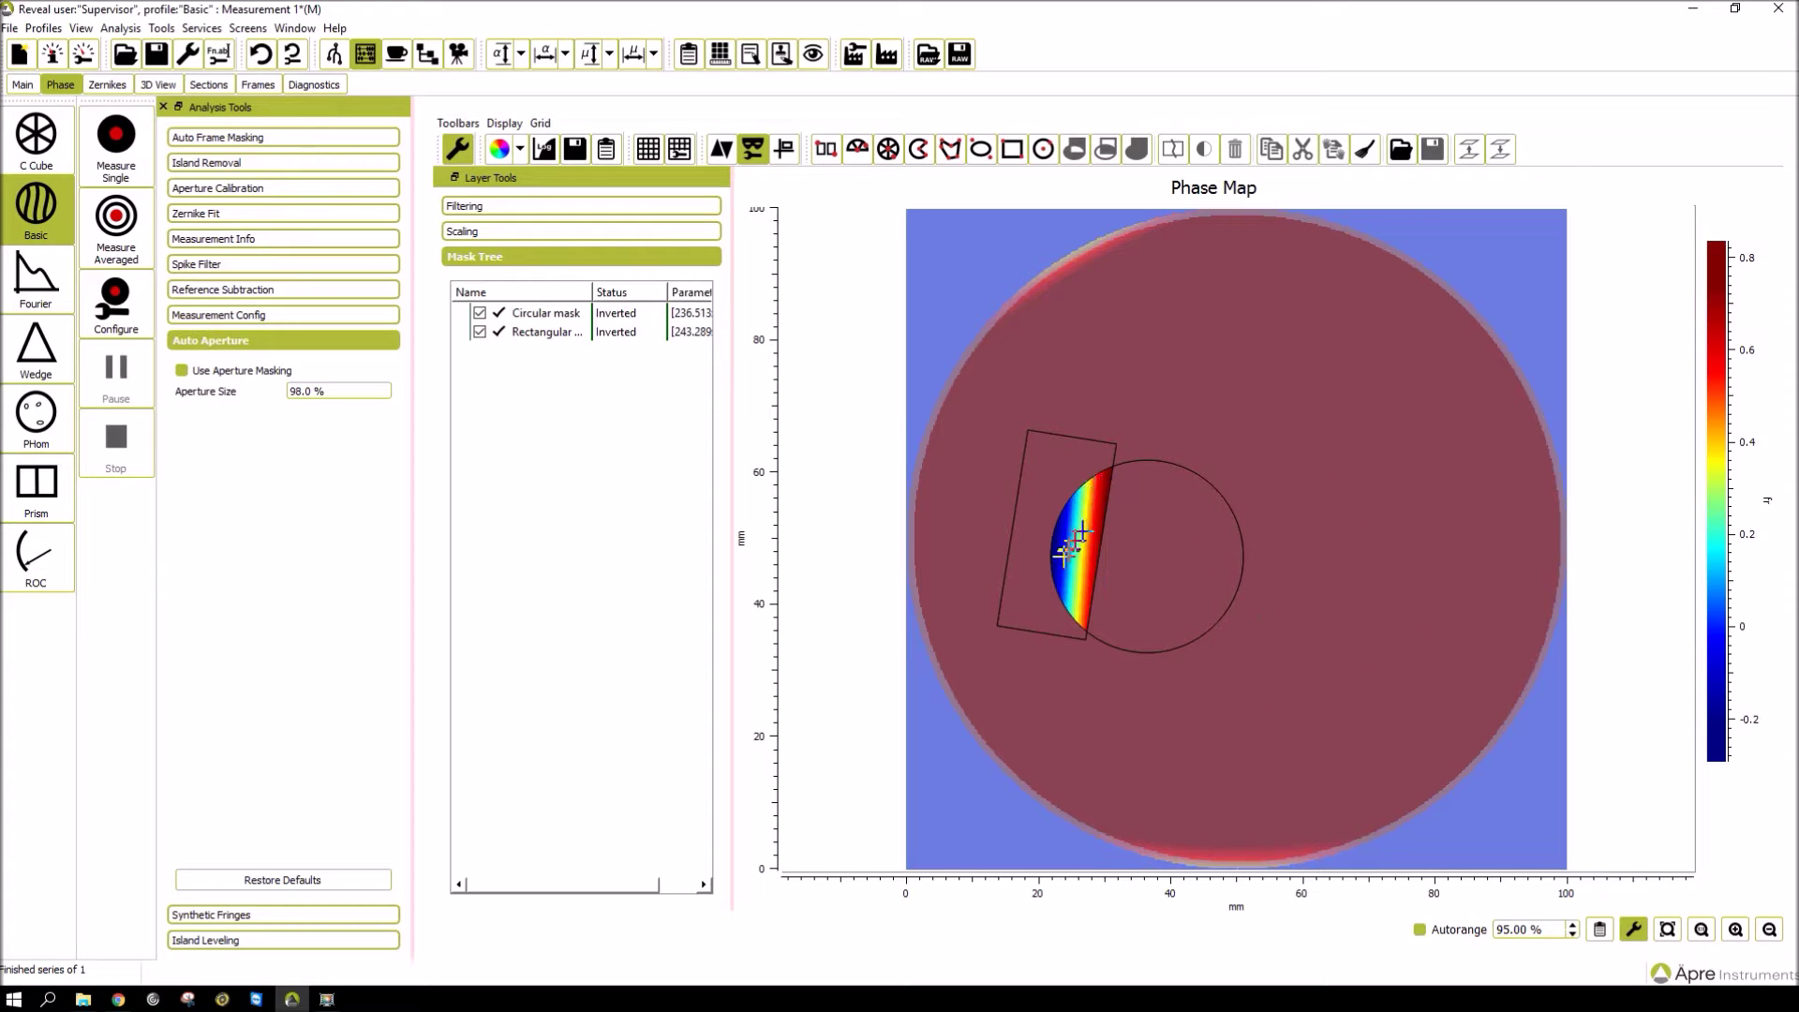
Combine the inverted circular and rectangular masks as a product.
{"action": "left_click", "coordinate": [559, 320]}
{"action": "left_click", "coordinate": [560, 319]}
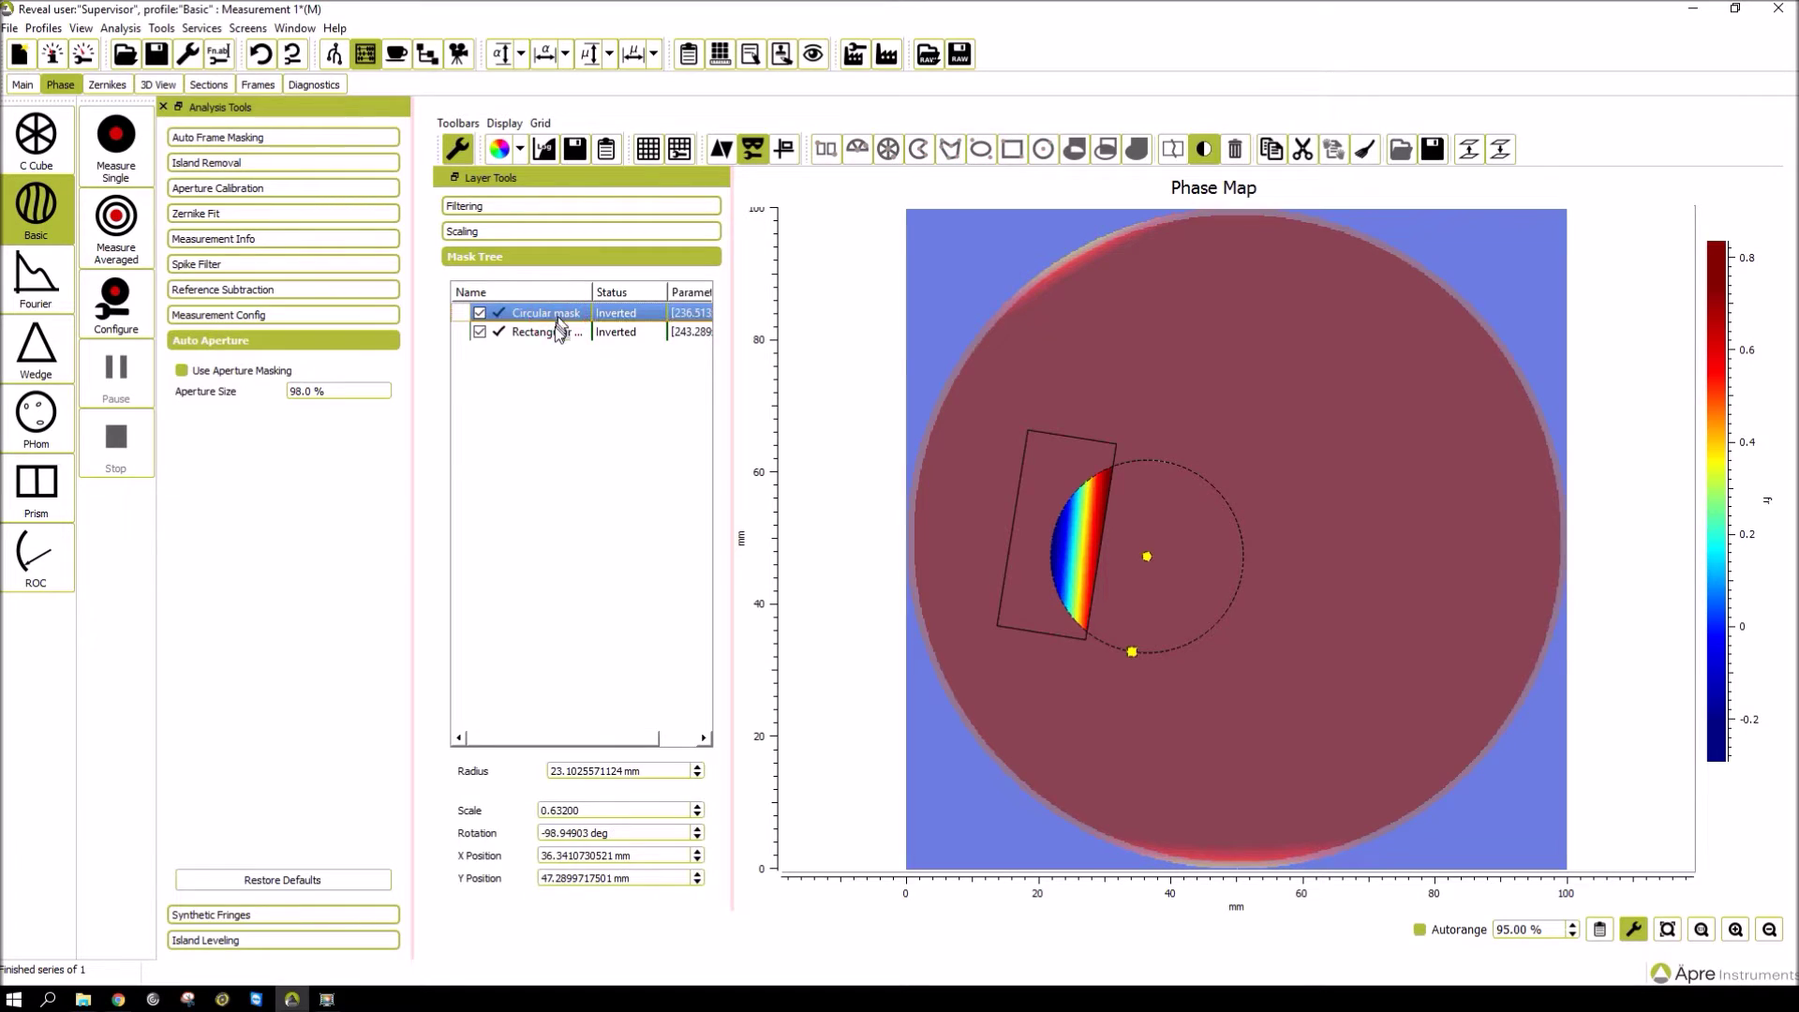
{"action": "left_click", "coordinate": [555, 333], "text": "ctrl"}
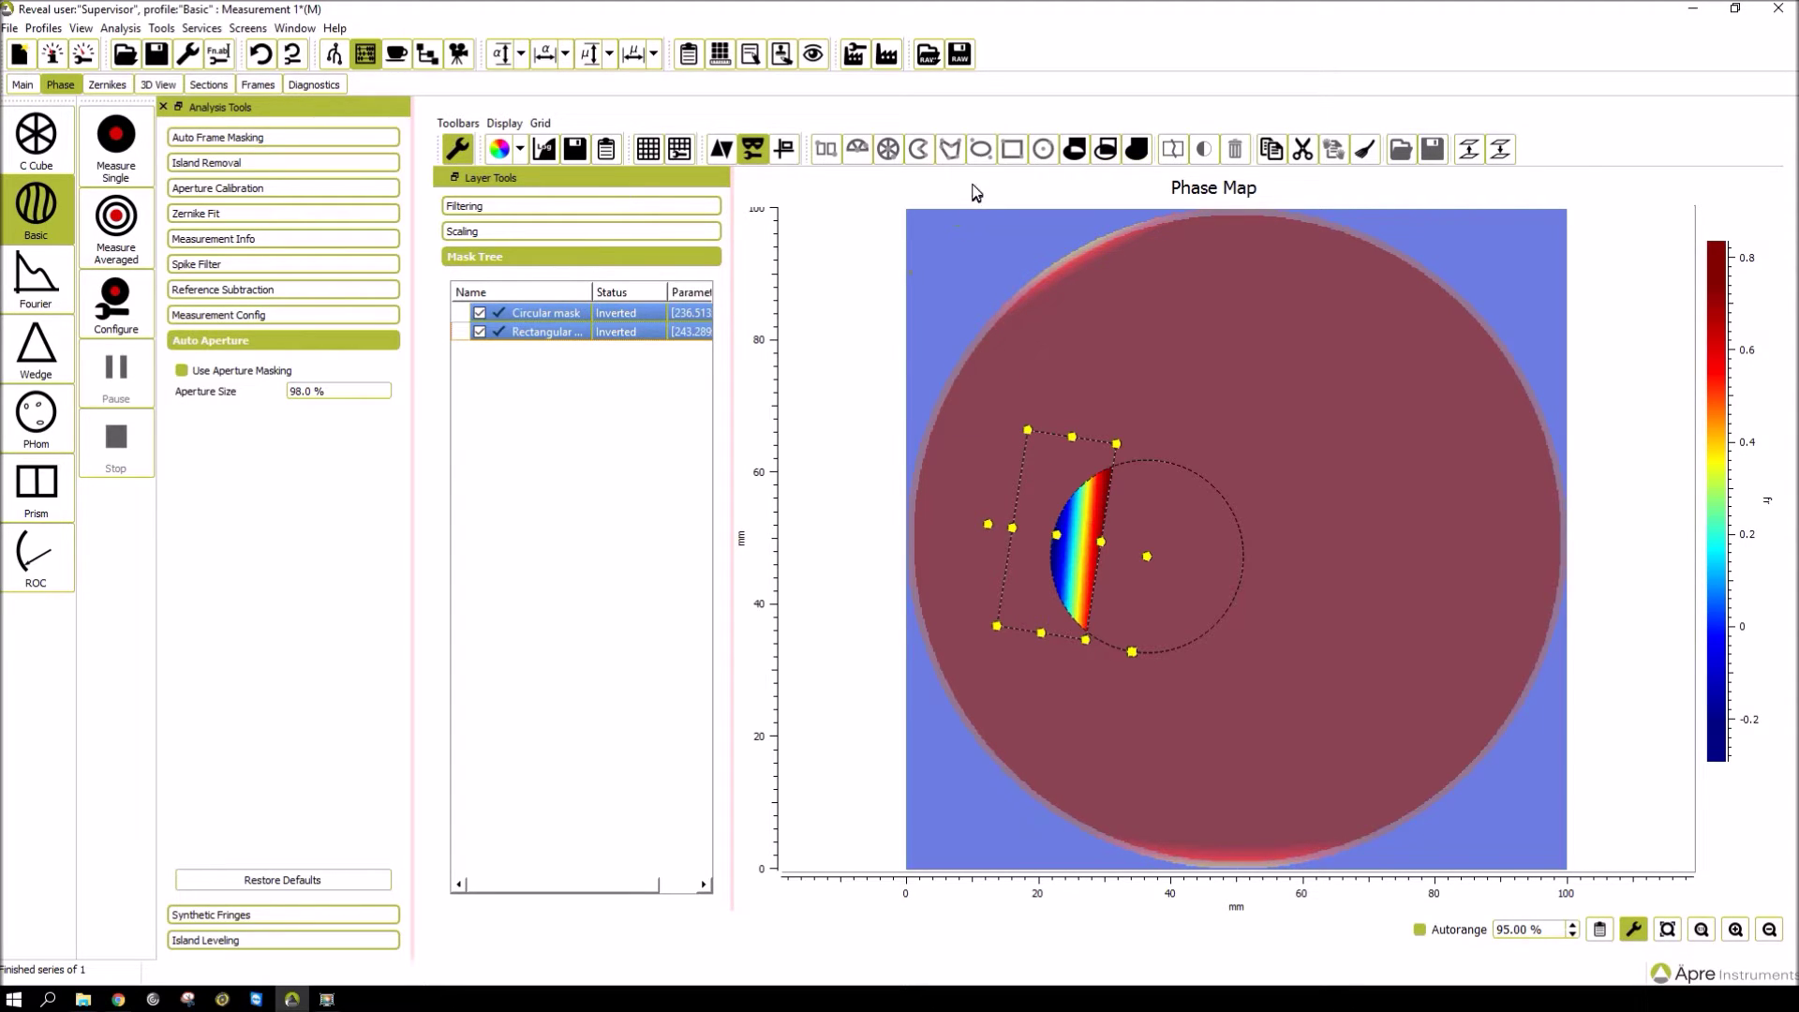
{"action": "left_click", "coordinate": [1108, 152]}
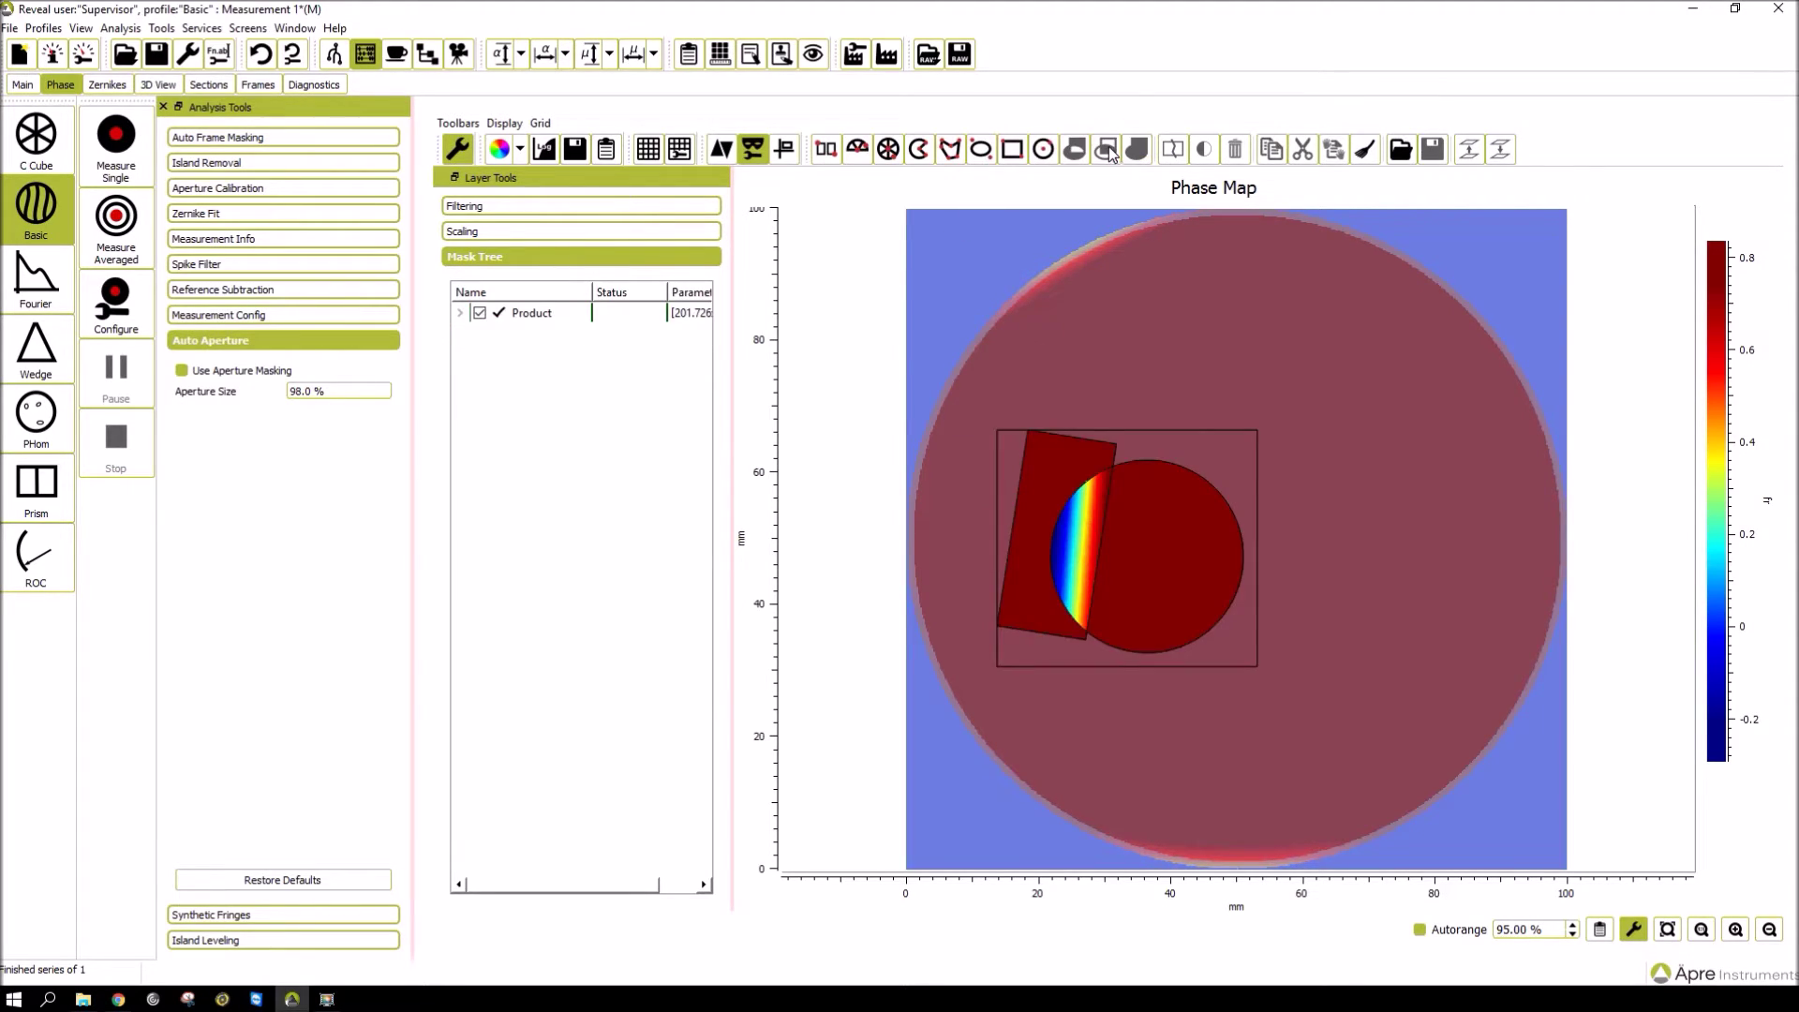
Check the Product mask on the phase map, then return to mask editing and expand it in the mask tree.
{"action": "left_click", "coordinate": [752, 148]}
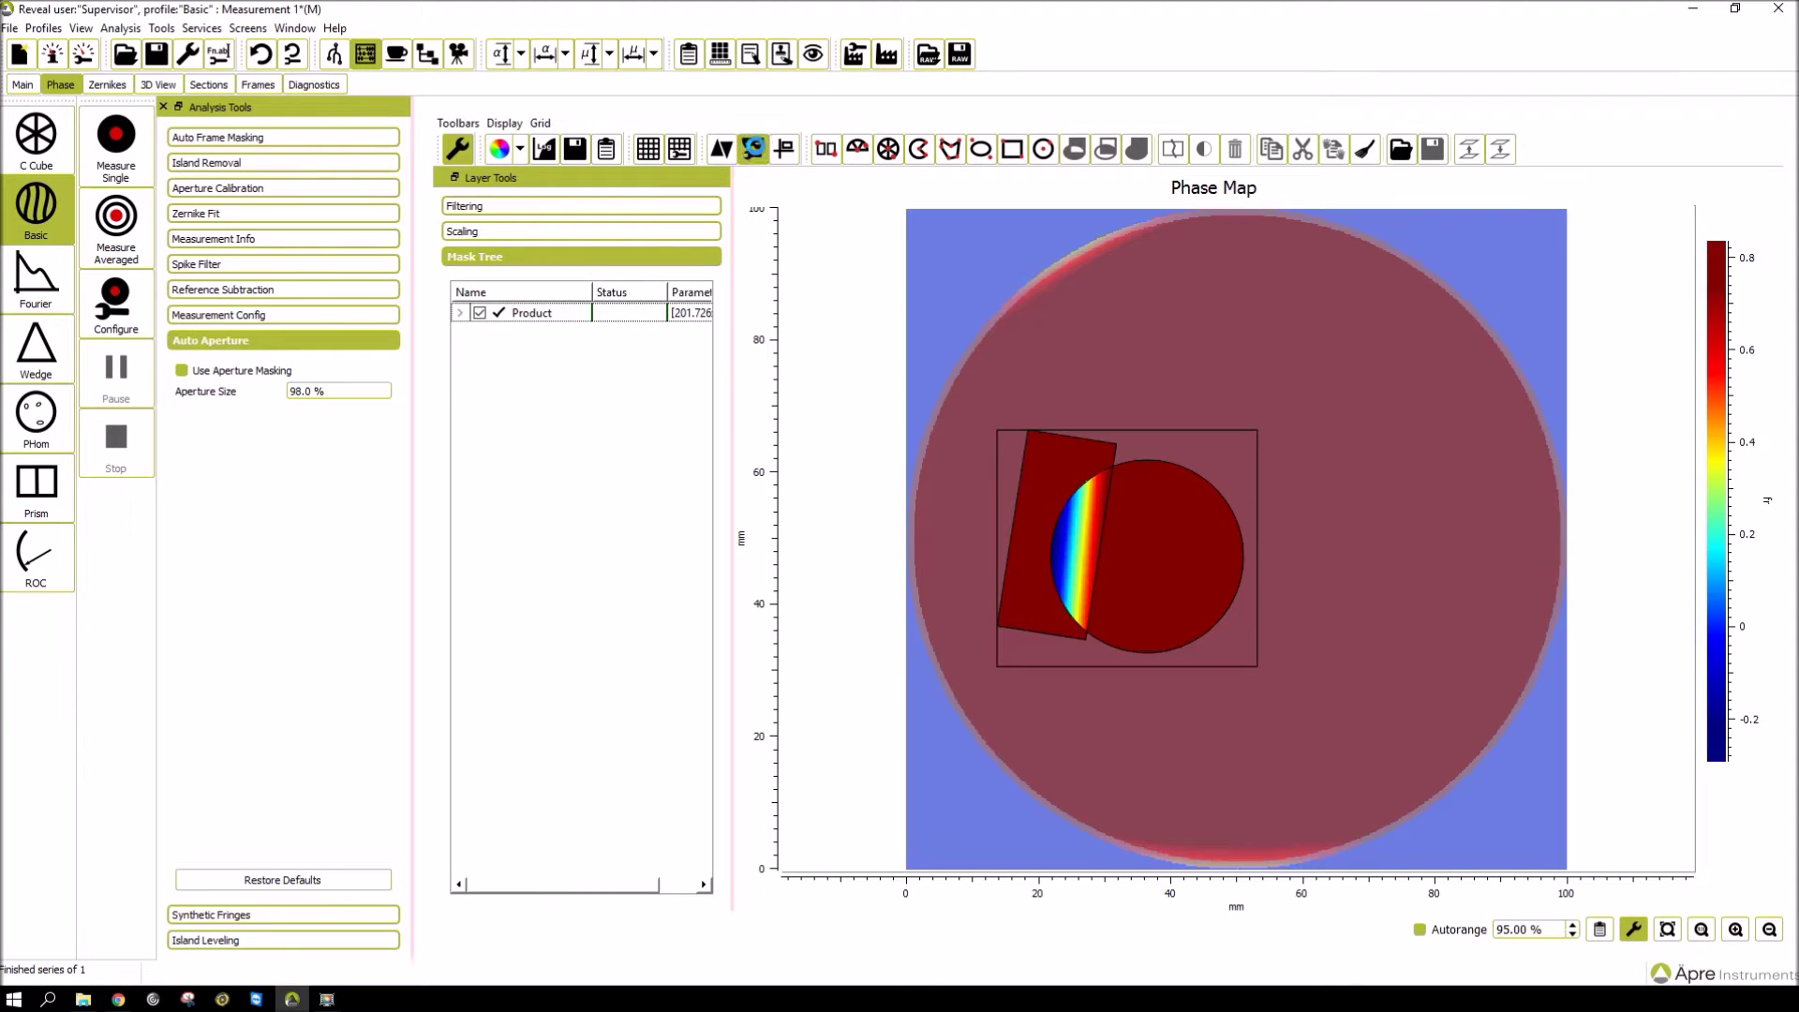
{"action": "left_click", "coordinate": [754, 149]}
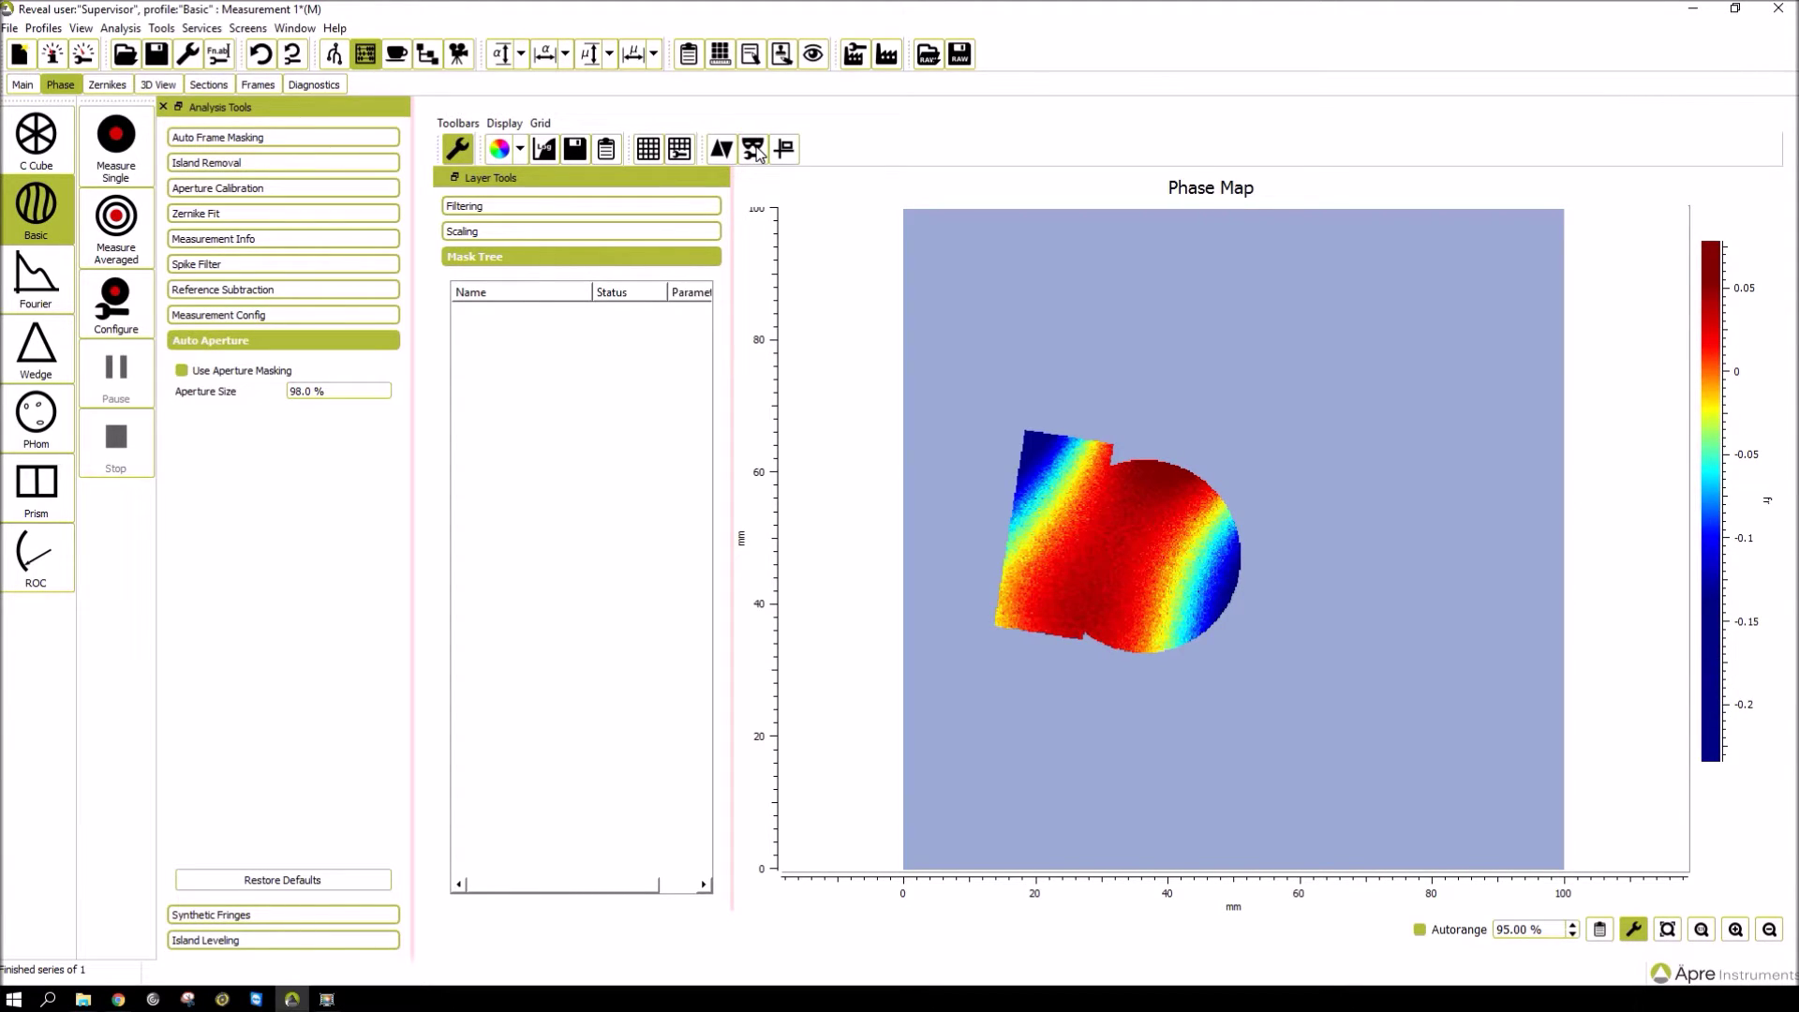
{"action": "left_click", "coordinate": [752, 150]}
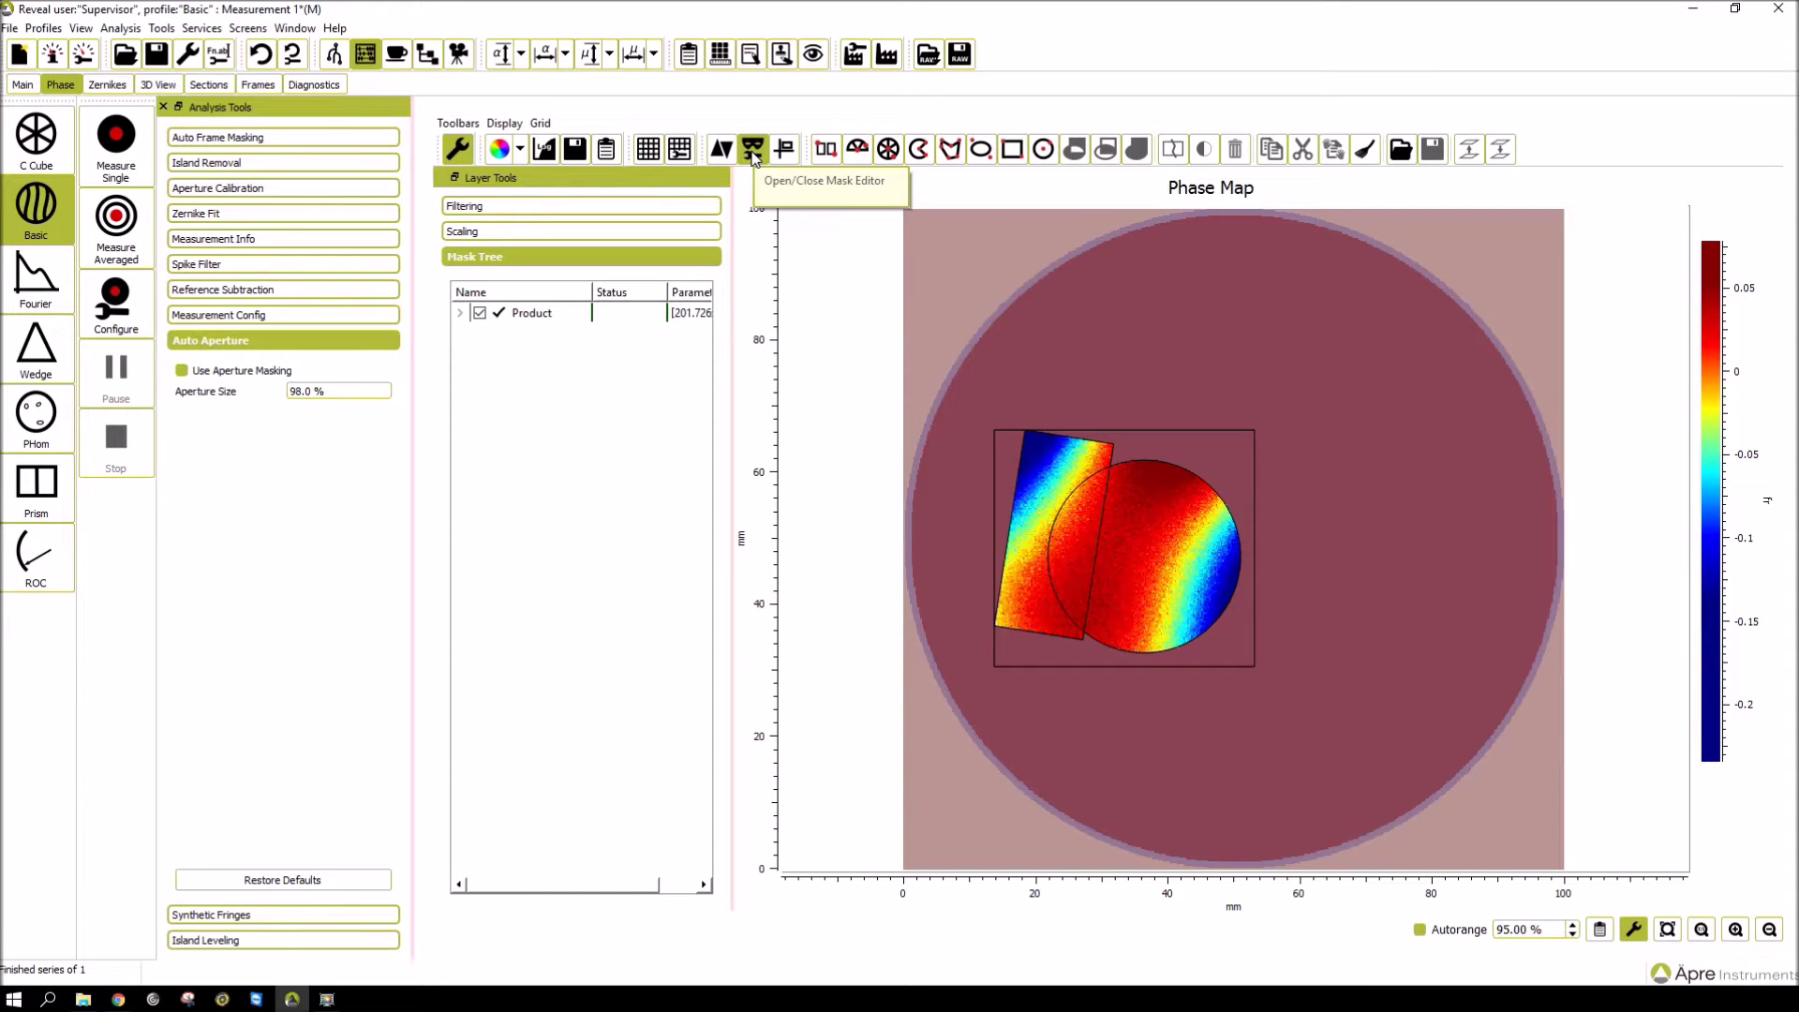
{"action": "left_click", "coordinate": [459, 314]}
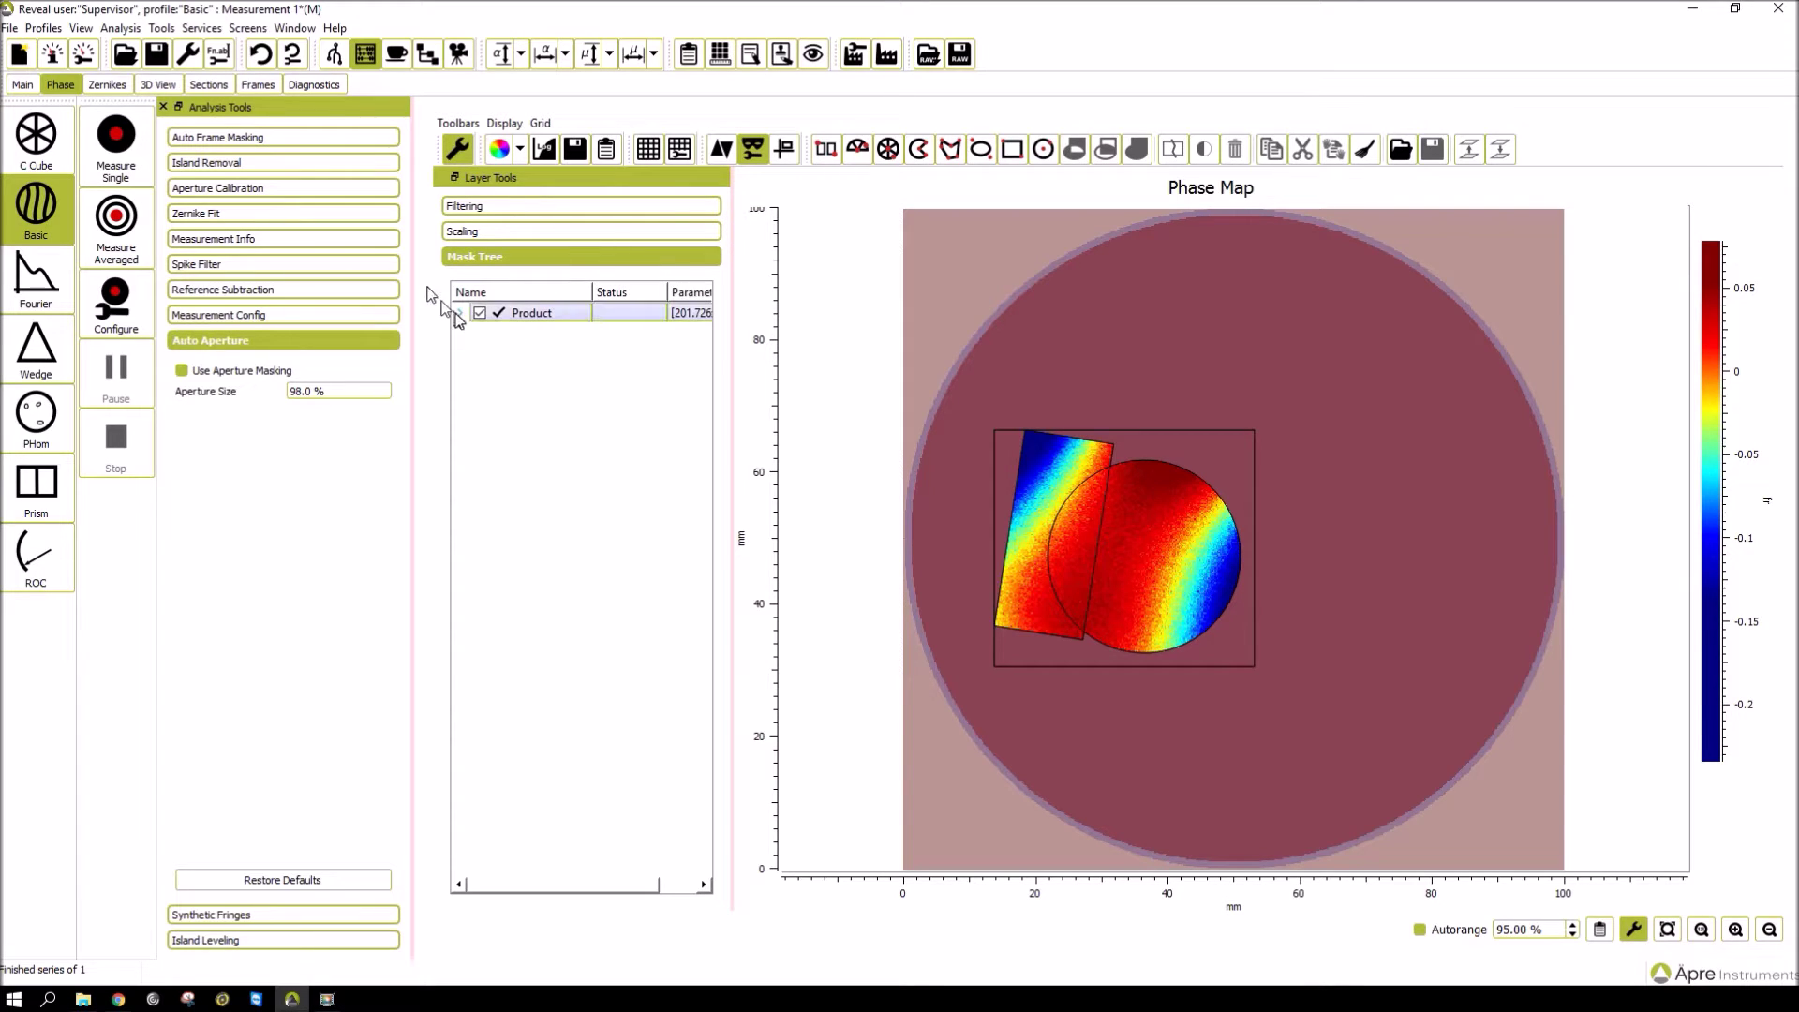
Draw an elliptical mask about 36 mm wide and 16 mm high above the circular mask.
{"action": "left_click", "coordinate": [459, 314]}
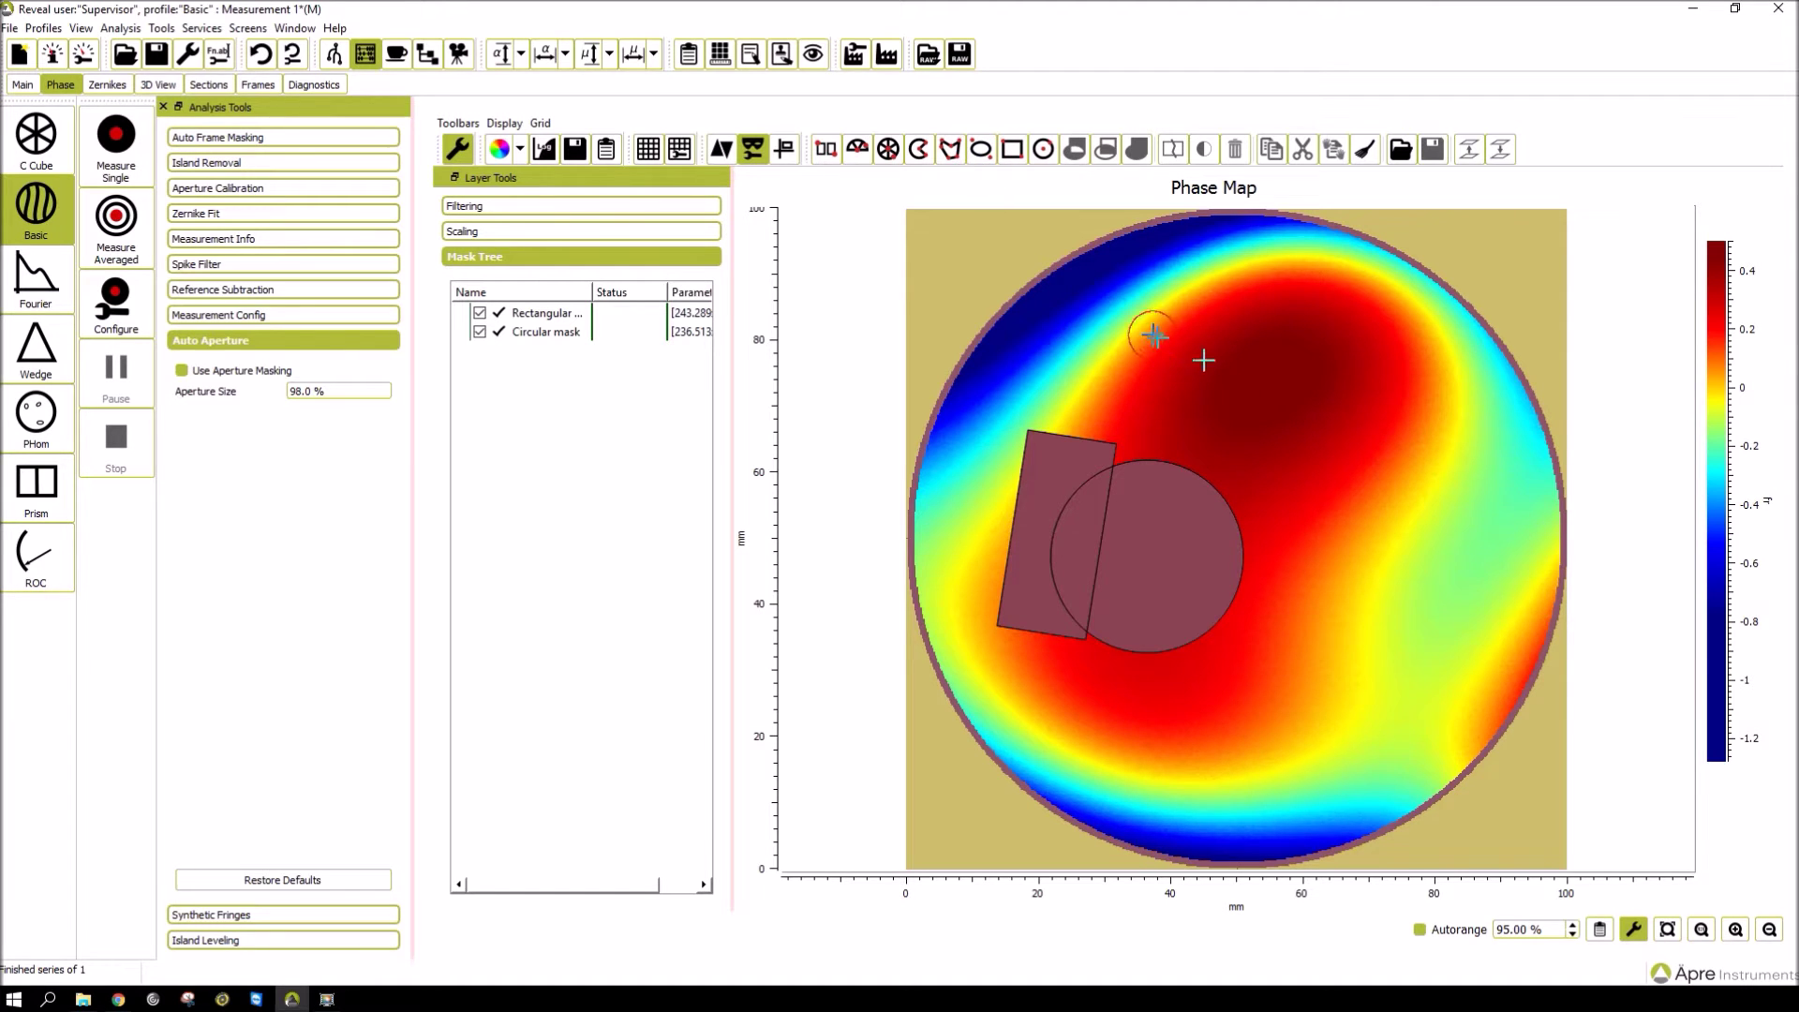
{"action": "mouse_move", "coordinate": [1205, 360]}
{"action": "left_mouse_down"}
{"action": "mouse_move", "coordinate": [1345, 448]}
{"action": "mouse_move", "coordinate": [1392, 441]}
{"action": "left_mouse_up"}
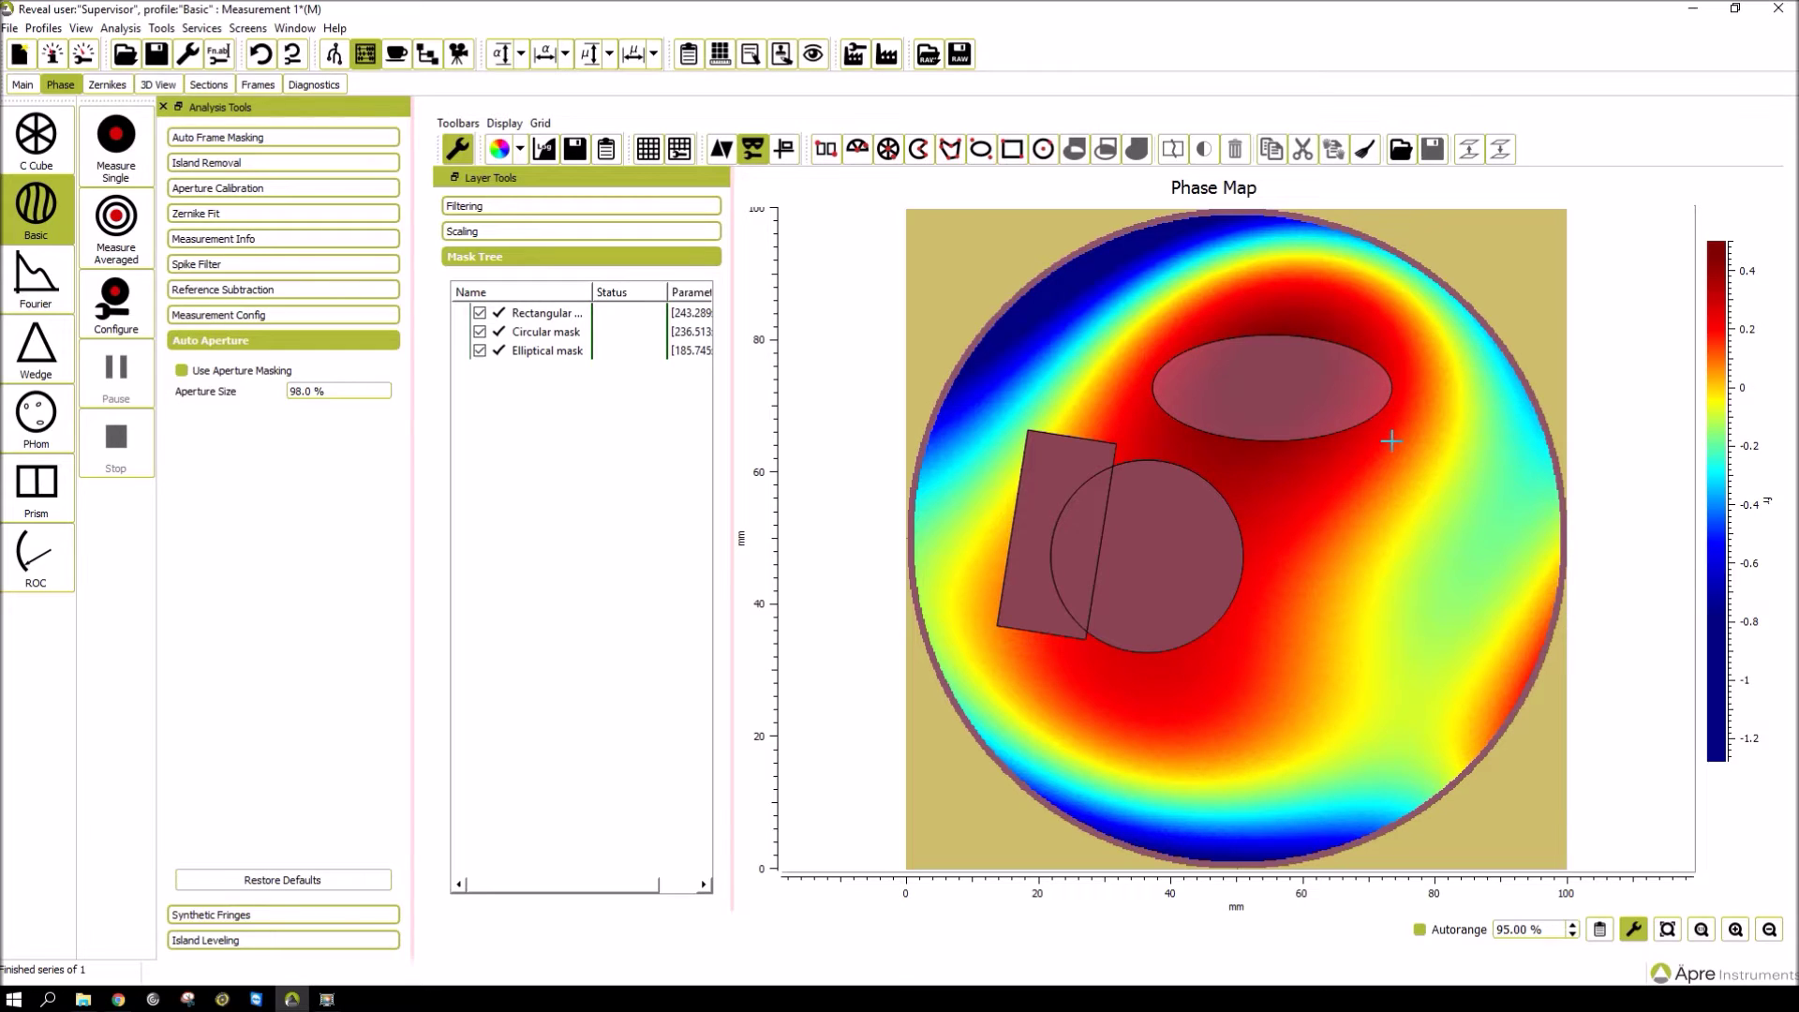
{"action": "left_click", "coordinate": [1319, 413]}
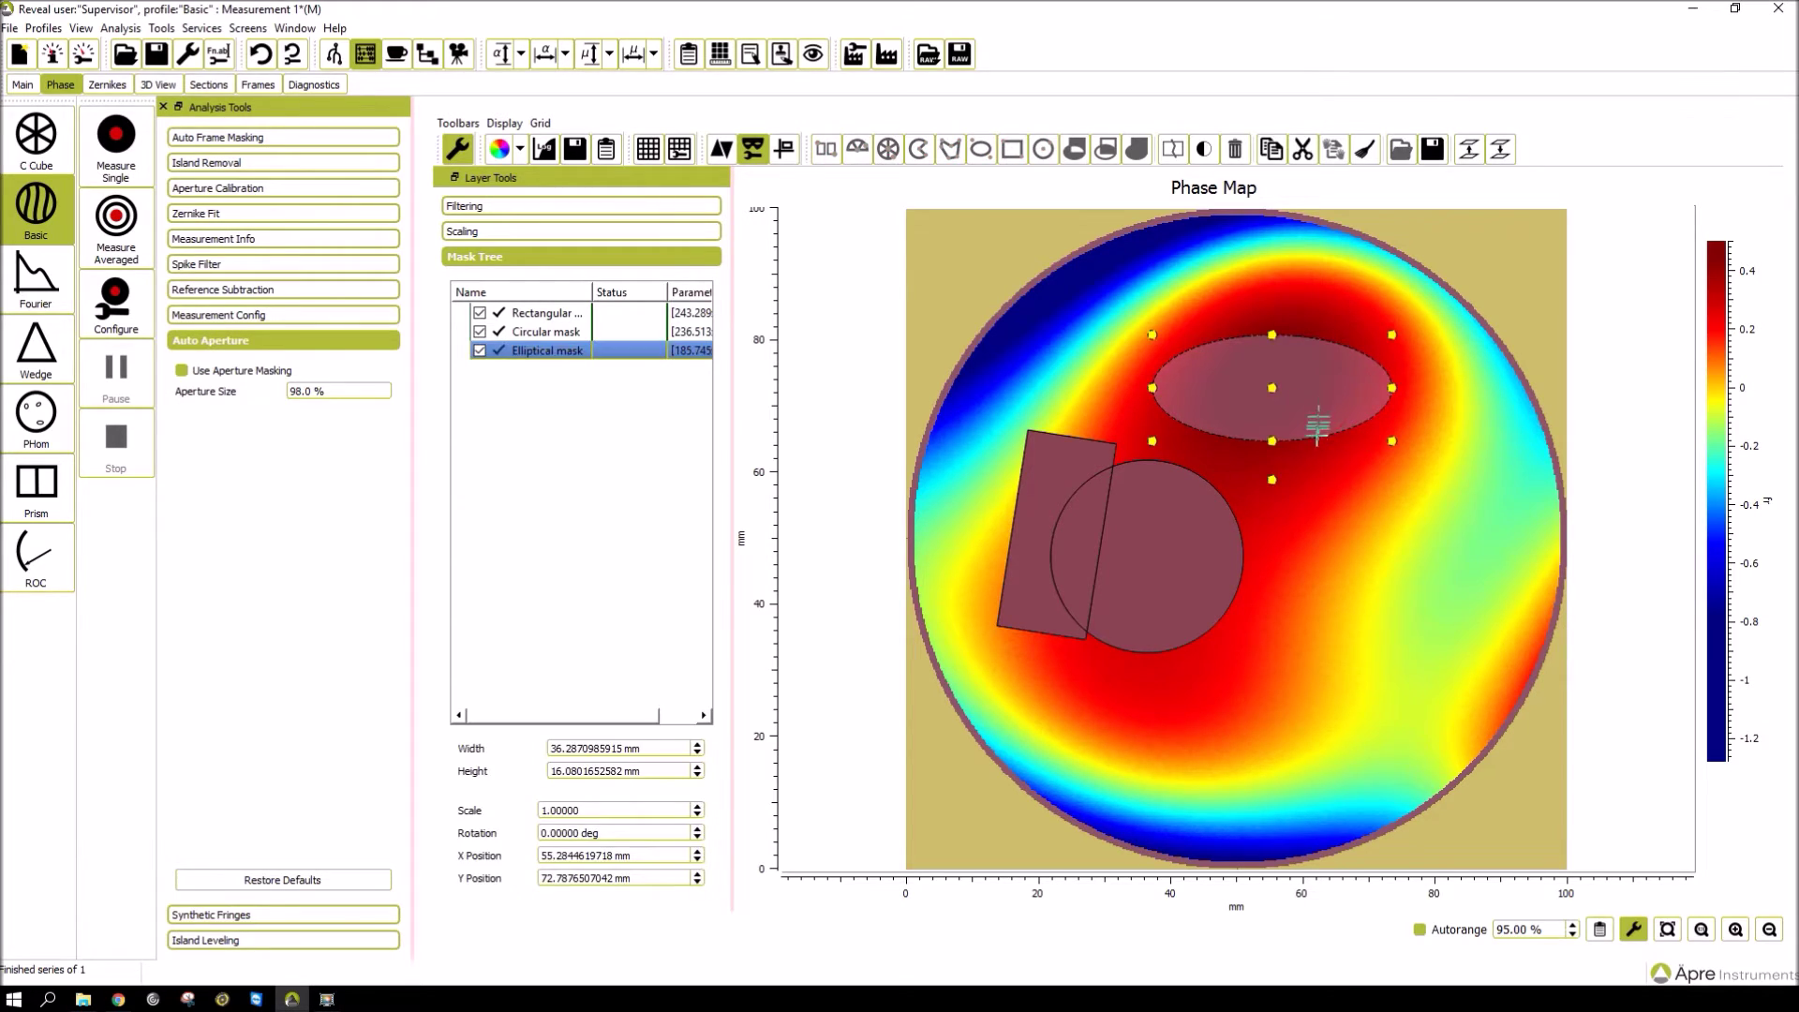
Move the elliptical mask to about X 61.3 mm, Y 51.3 mm, overlapping the circular mask, and check the masked phase map.
{"action": "left_click_drag", "start_coordinate": [1272, 387], "coordinate": [1311, 531]}
{"action": "left_click", "coordinate": [1014, 262]}
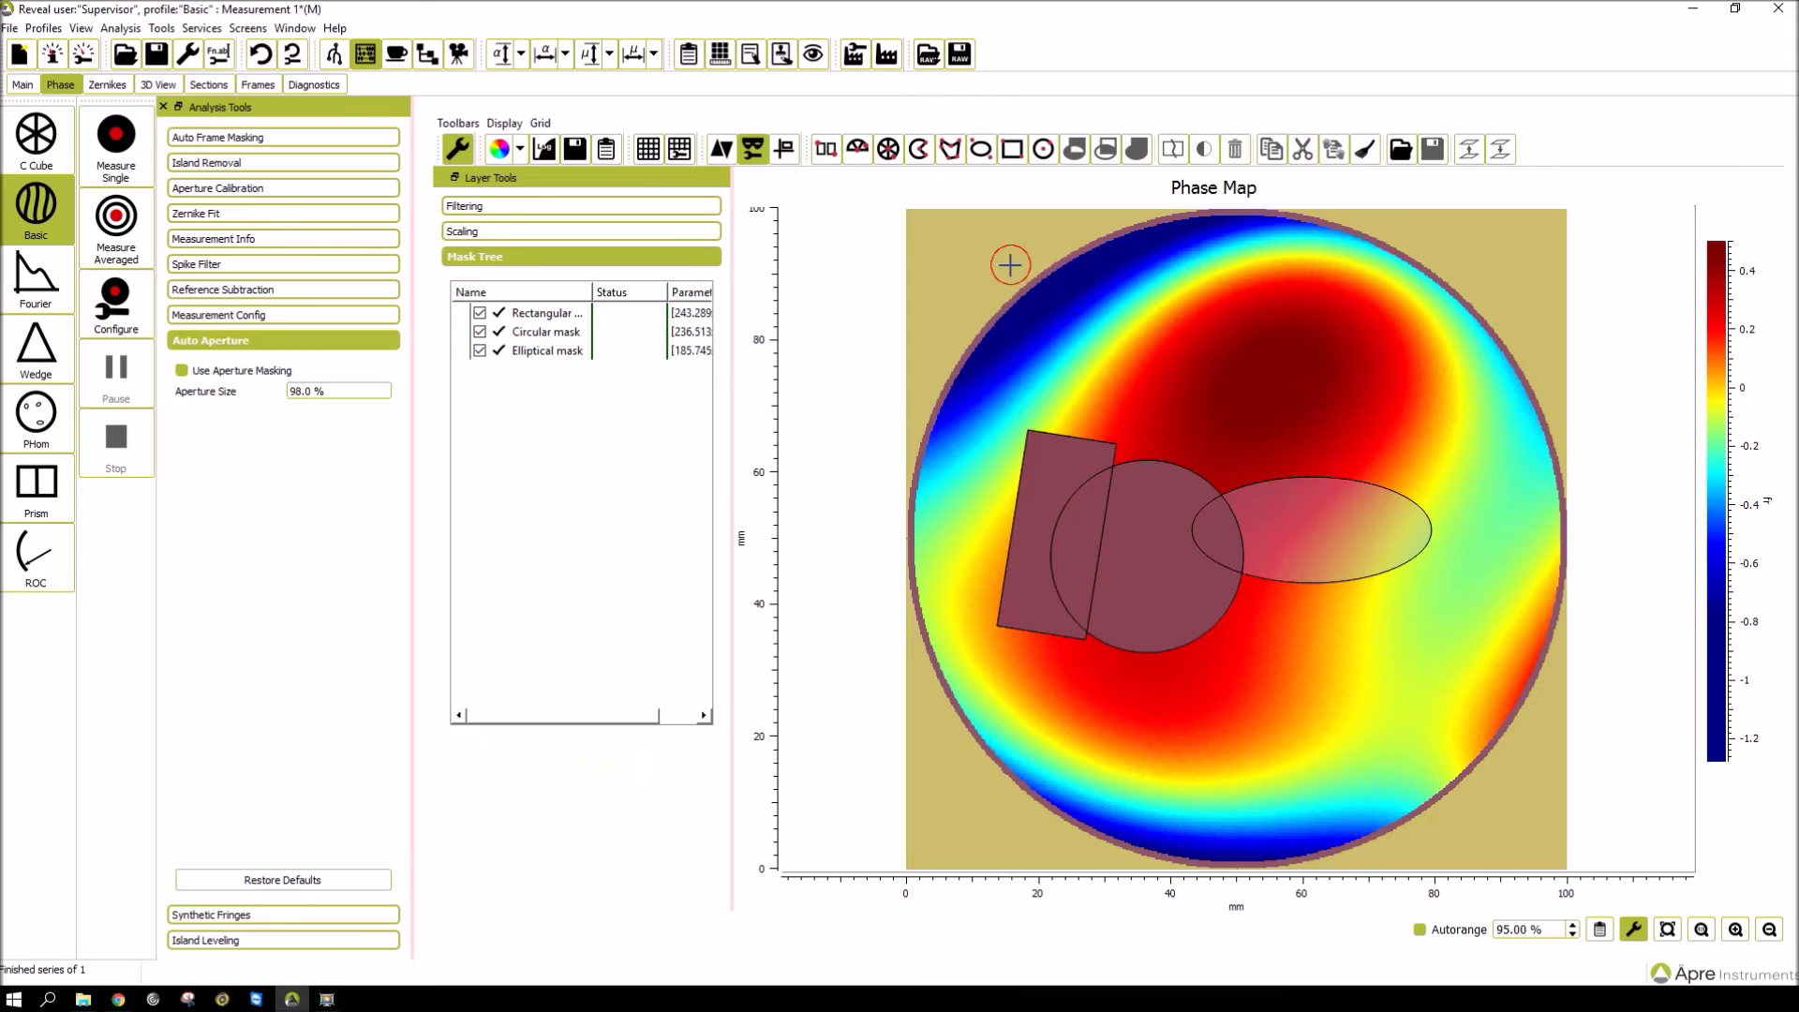
{"action": "left_click", "coordinate": [754, 150]}
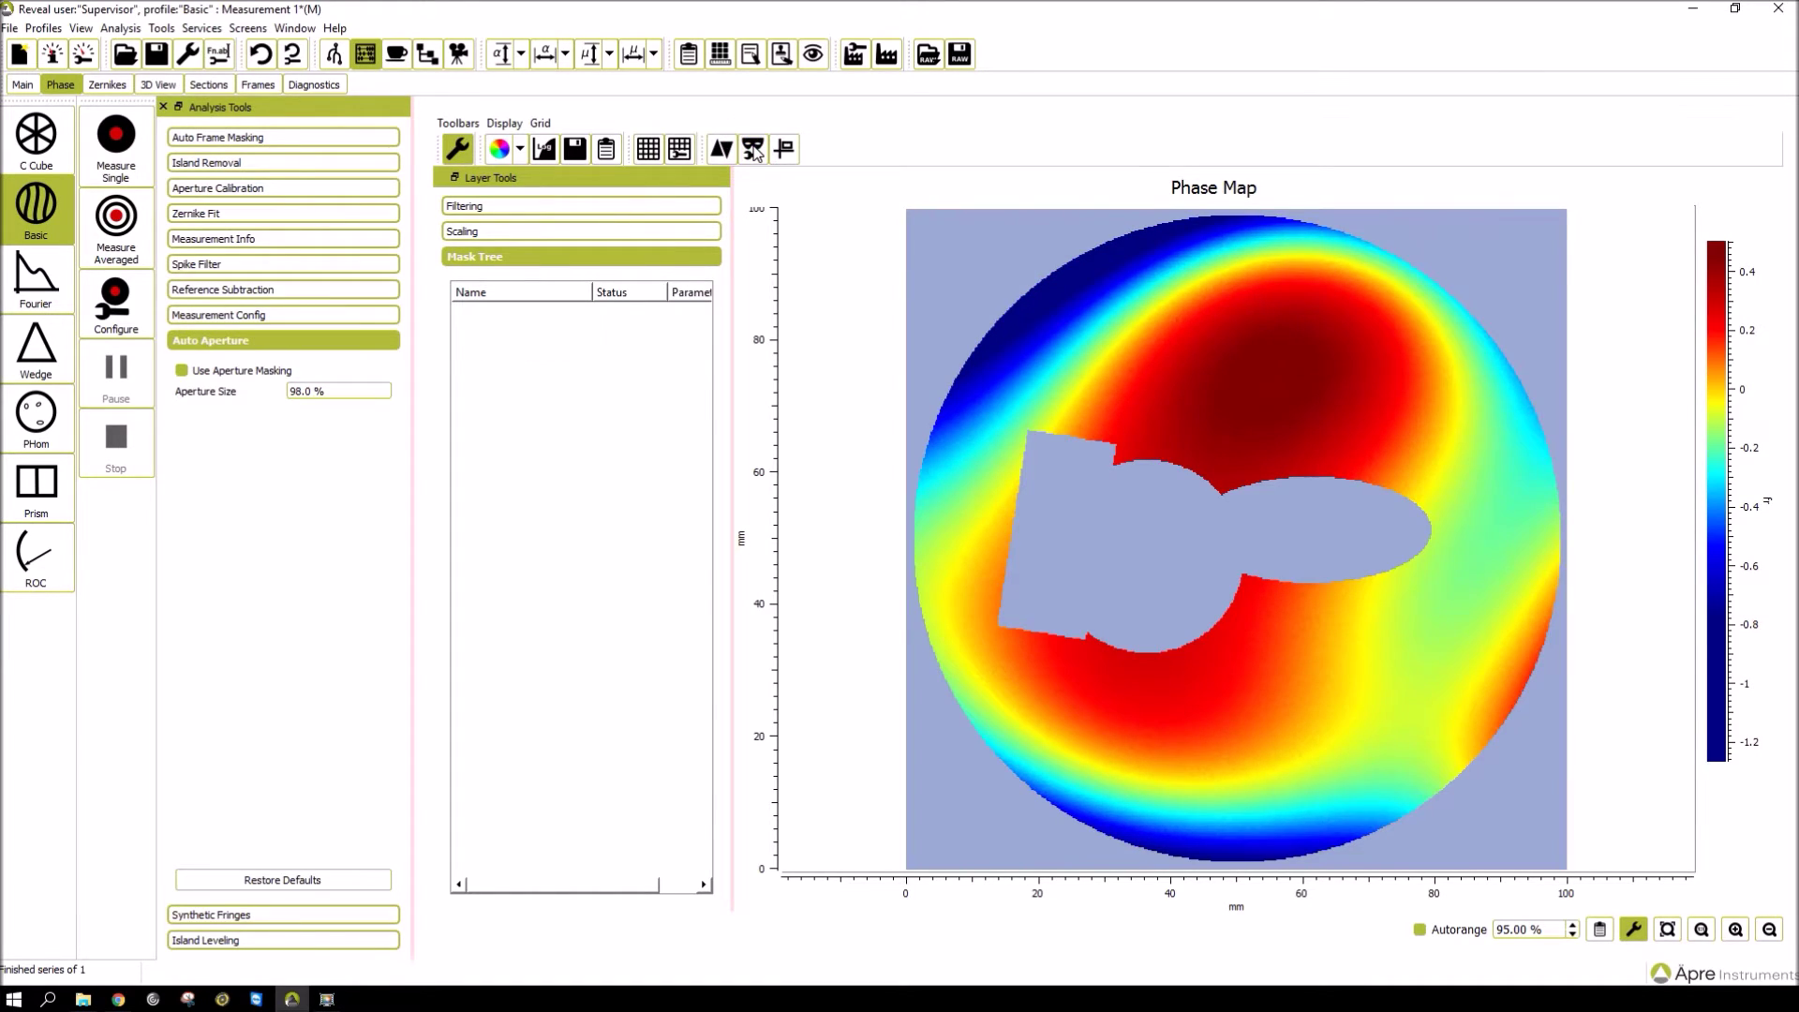
{"action": "left_click", "coordinate": [753, 150]}
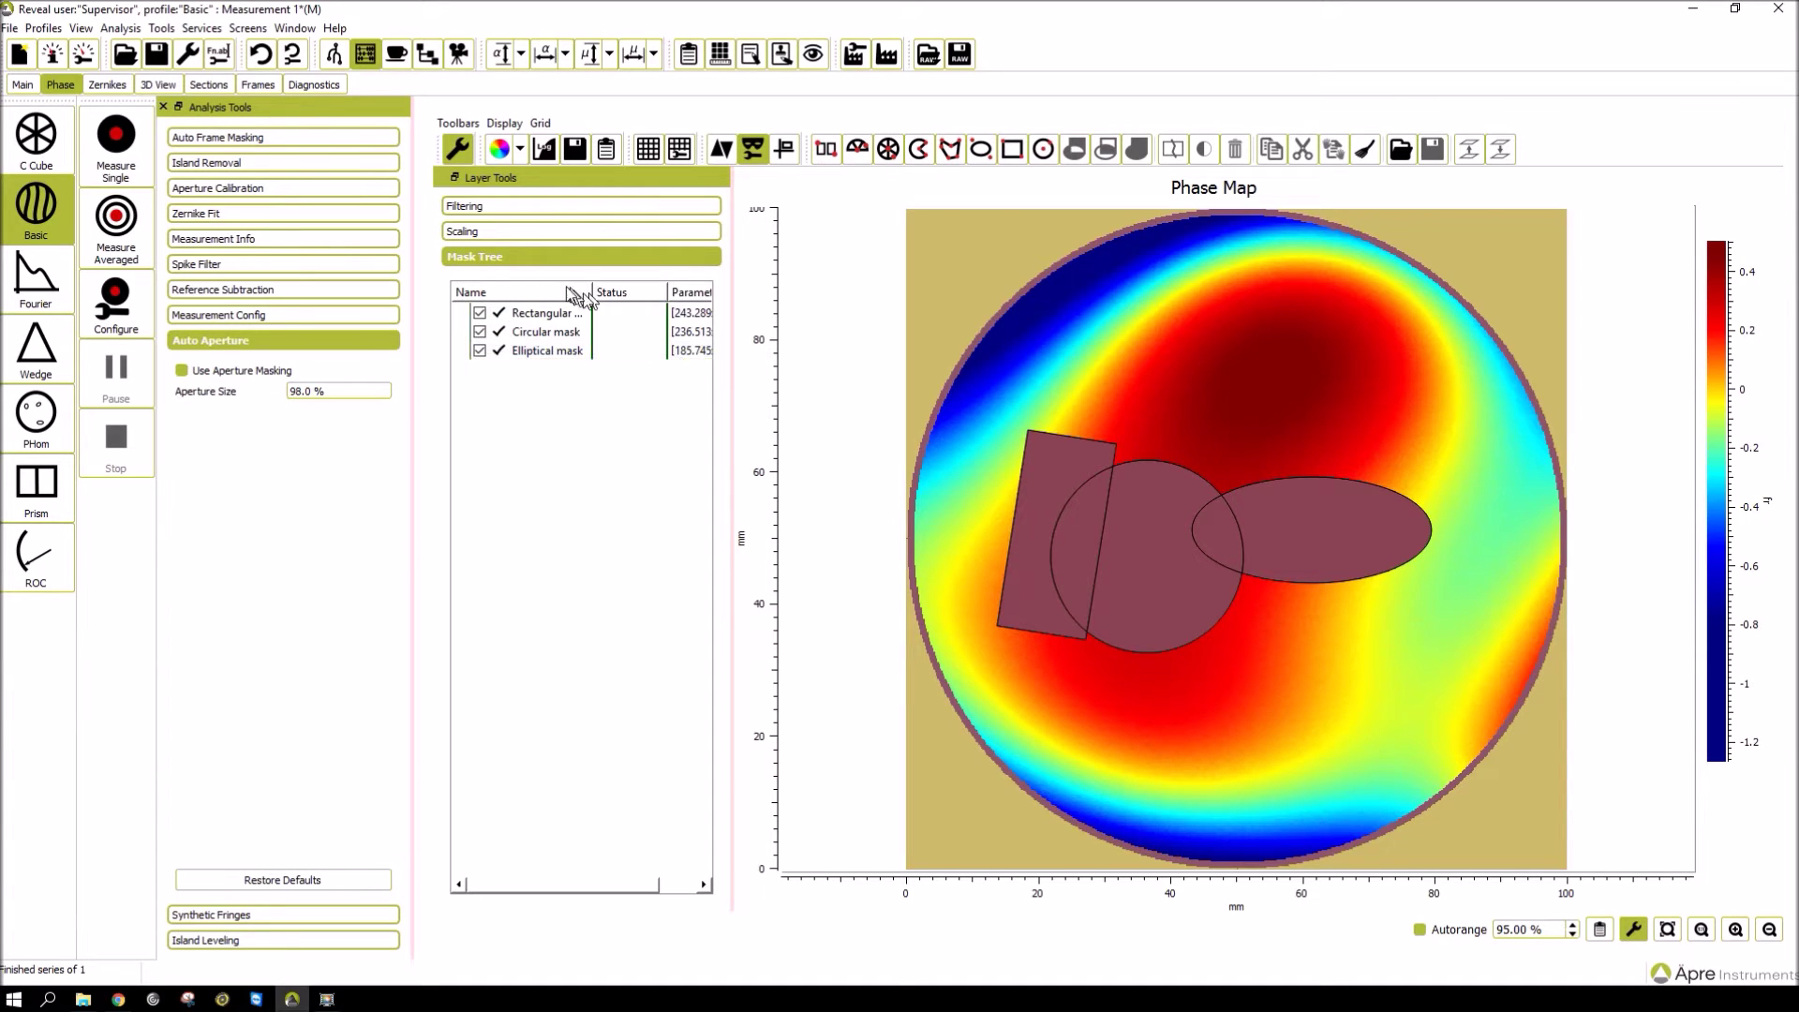
Combine the rectangular and circular masks as a sum.
{"action": "left_click", "coordinate": [546, 314]}
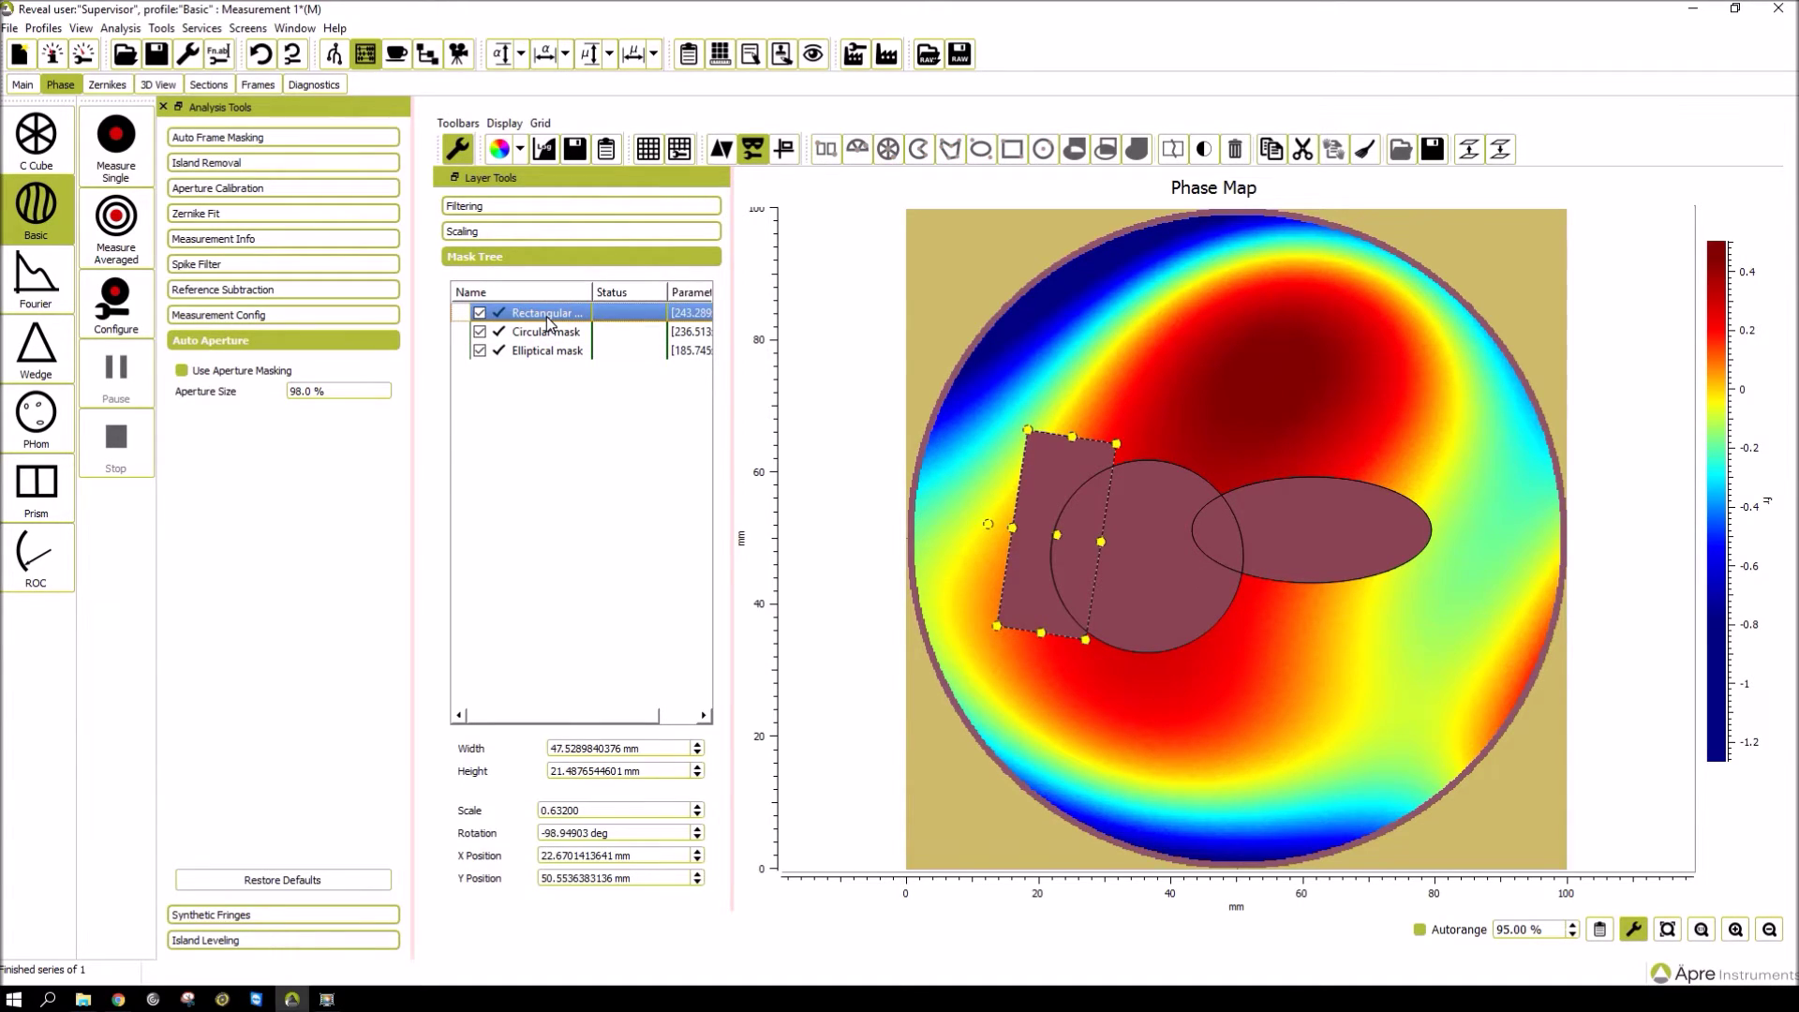
{"action": "left_click", "coordinate": [546, 332], "text": "ctrl"}
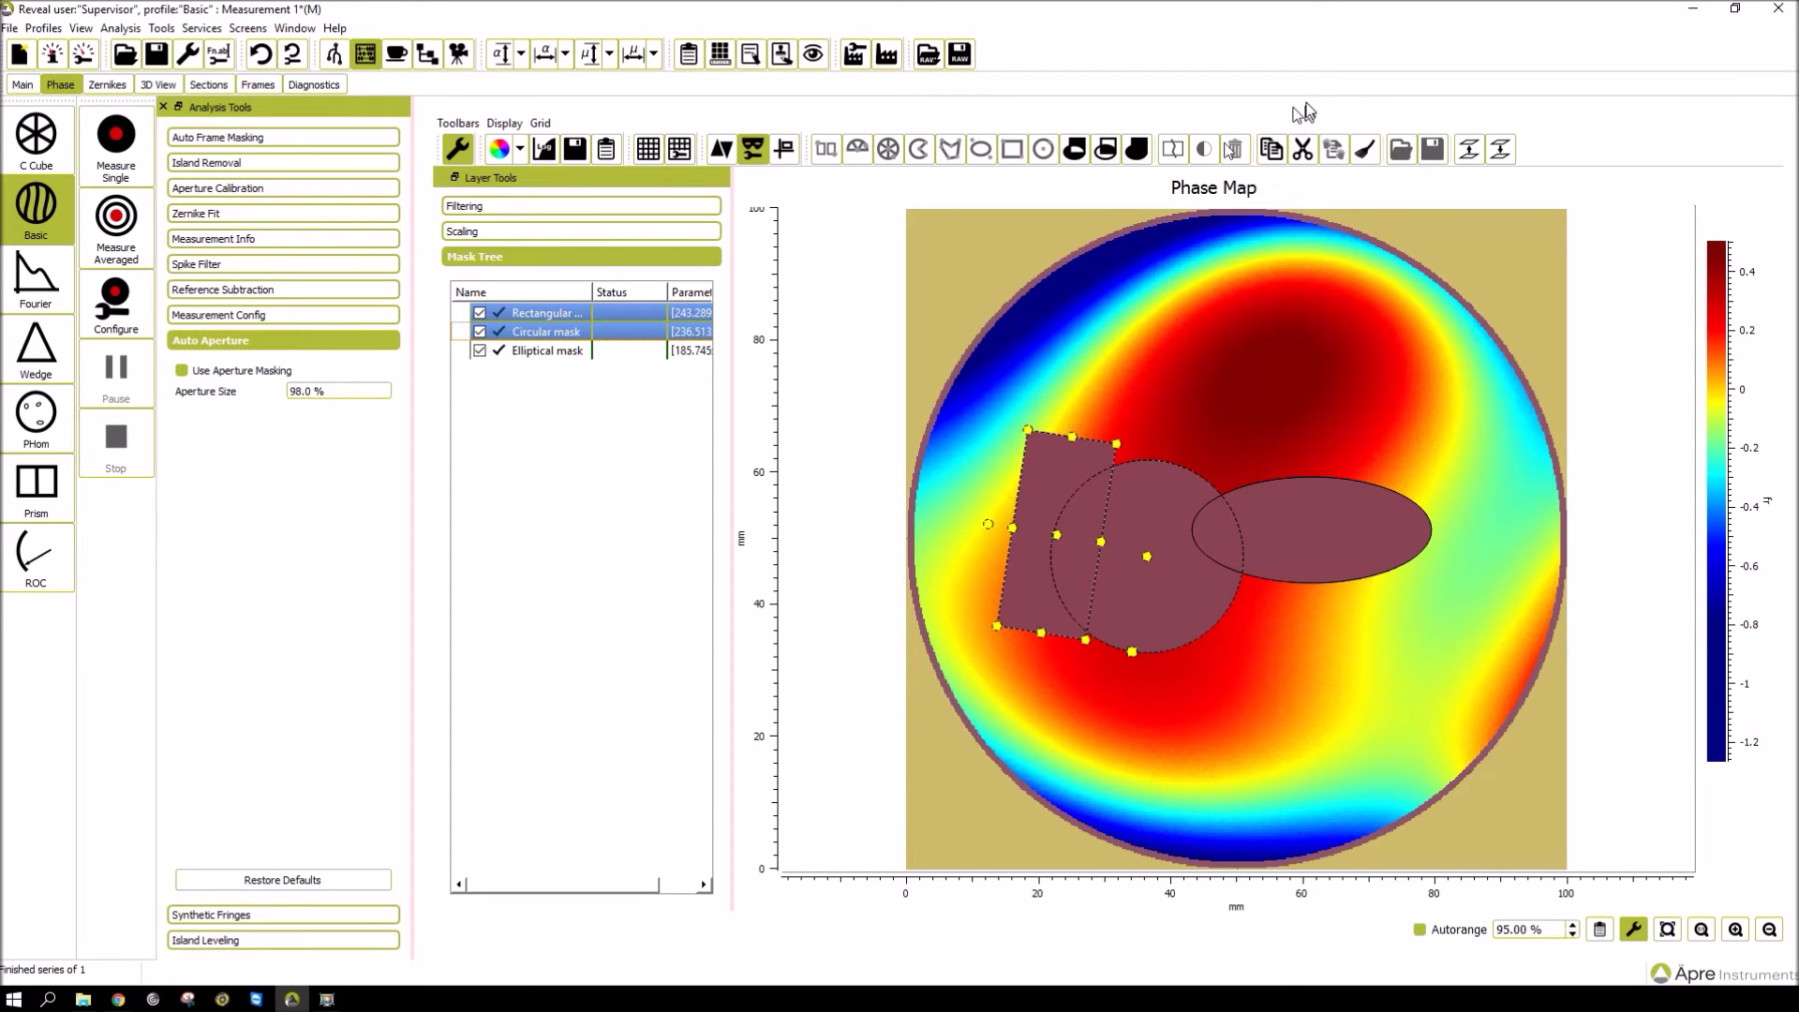
{"action": "left_click", "coordinate": [1139, 150]}
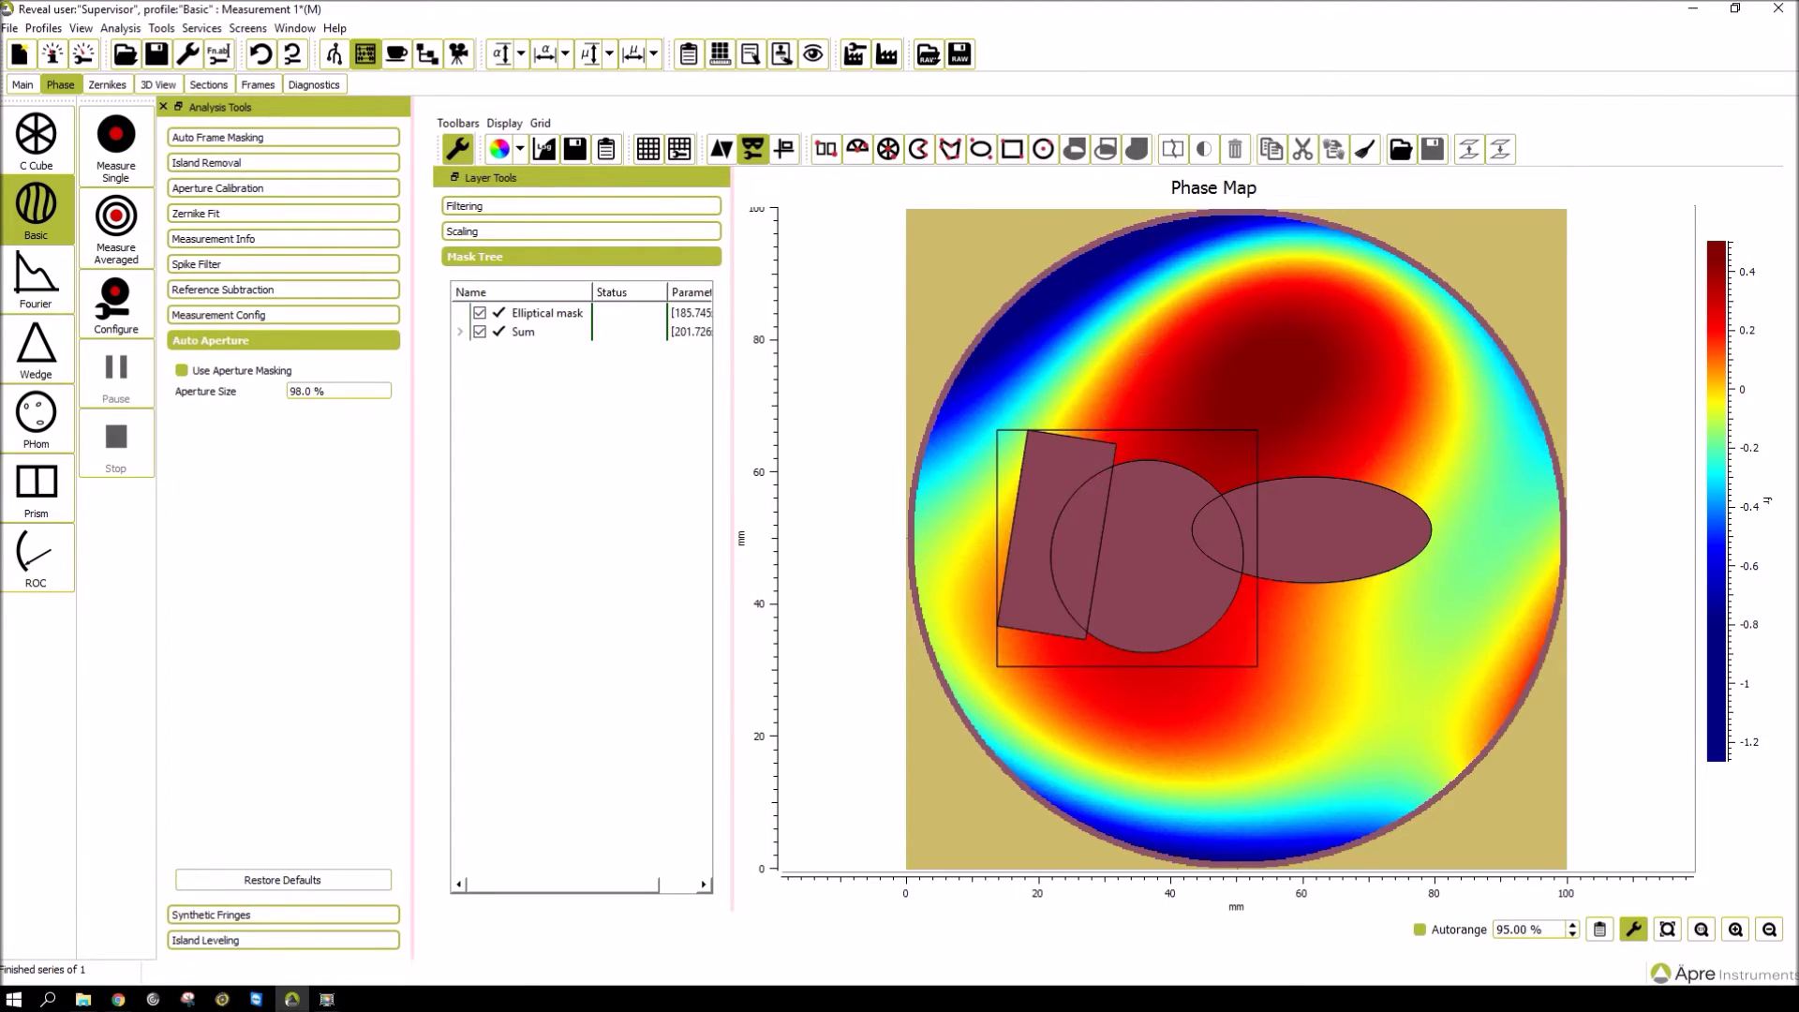
Combine the elliptical mask with the existing Sum mask as a new sum and expand it in the mask tree.
{"action": "left_click", "coordinate": [565, 314]}
{"action": "left_click", "coordinate": [566, 312]}
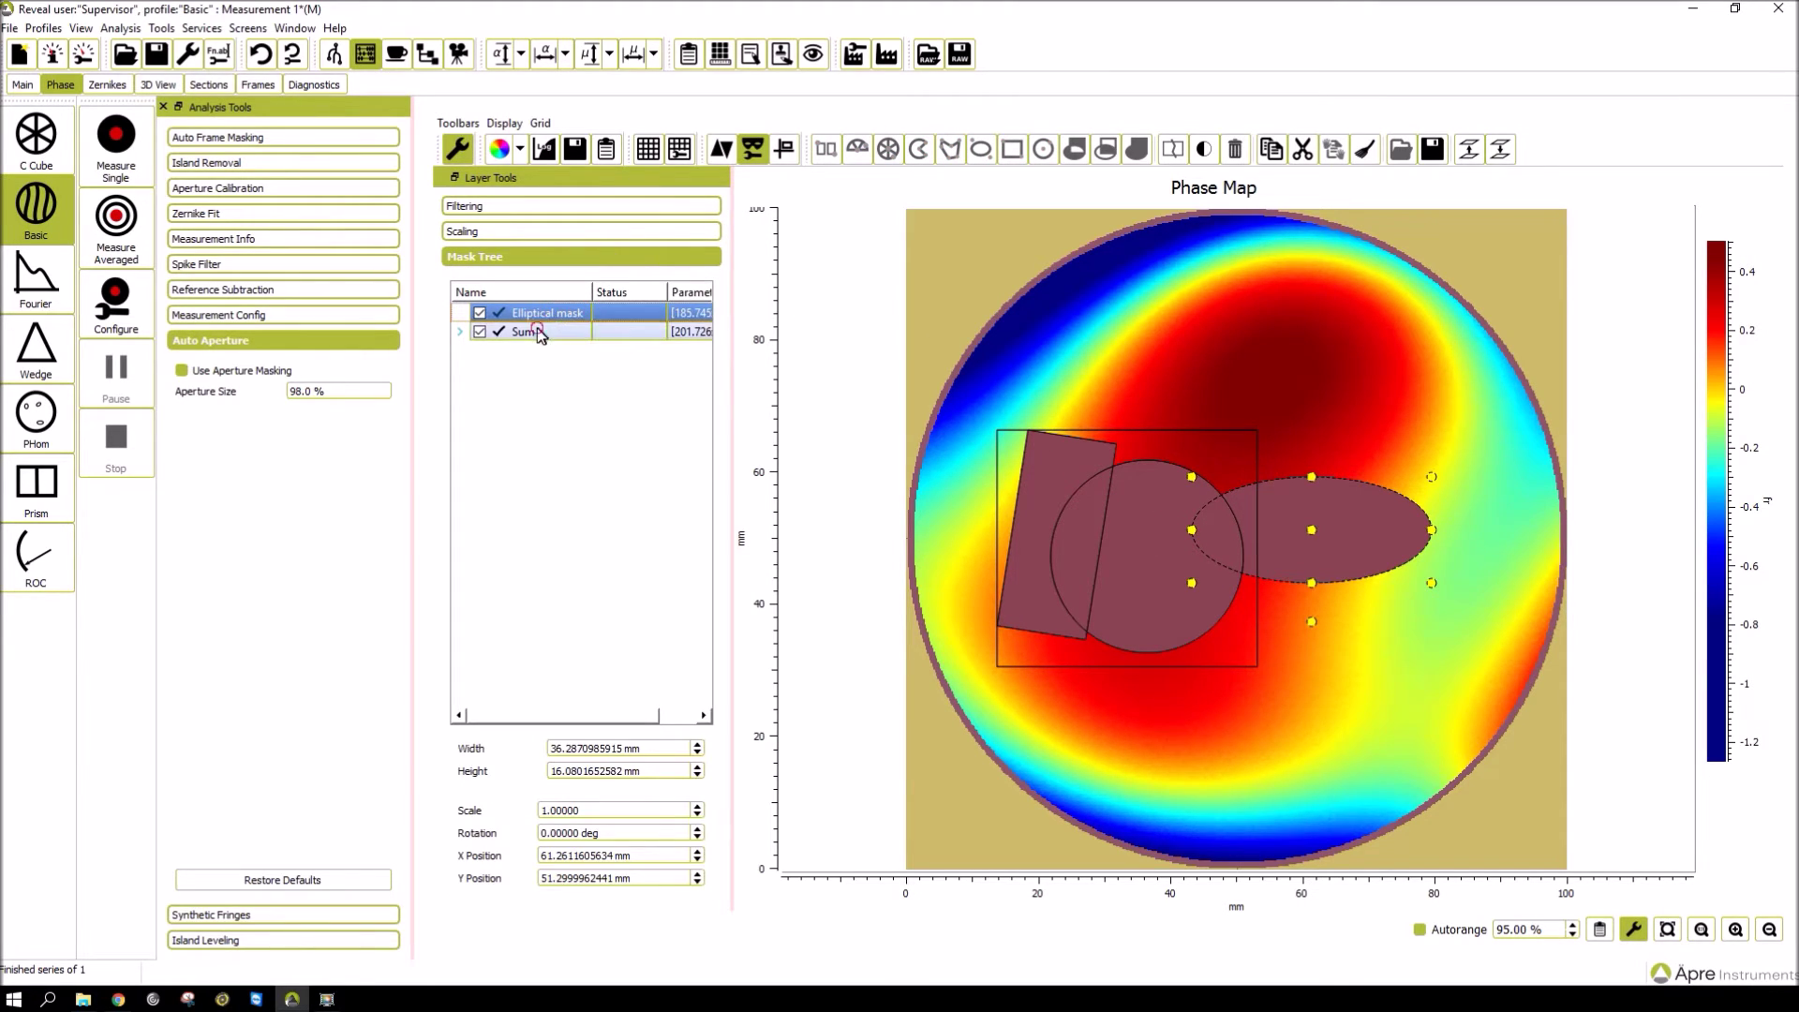
{"action": "left_click", "coordinate": [541, 333], "text": "ctrl"}
{"action": "left_click", "coordinate": [1137, 150]}
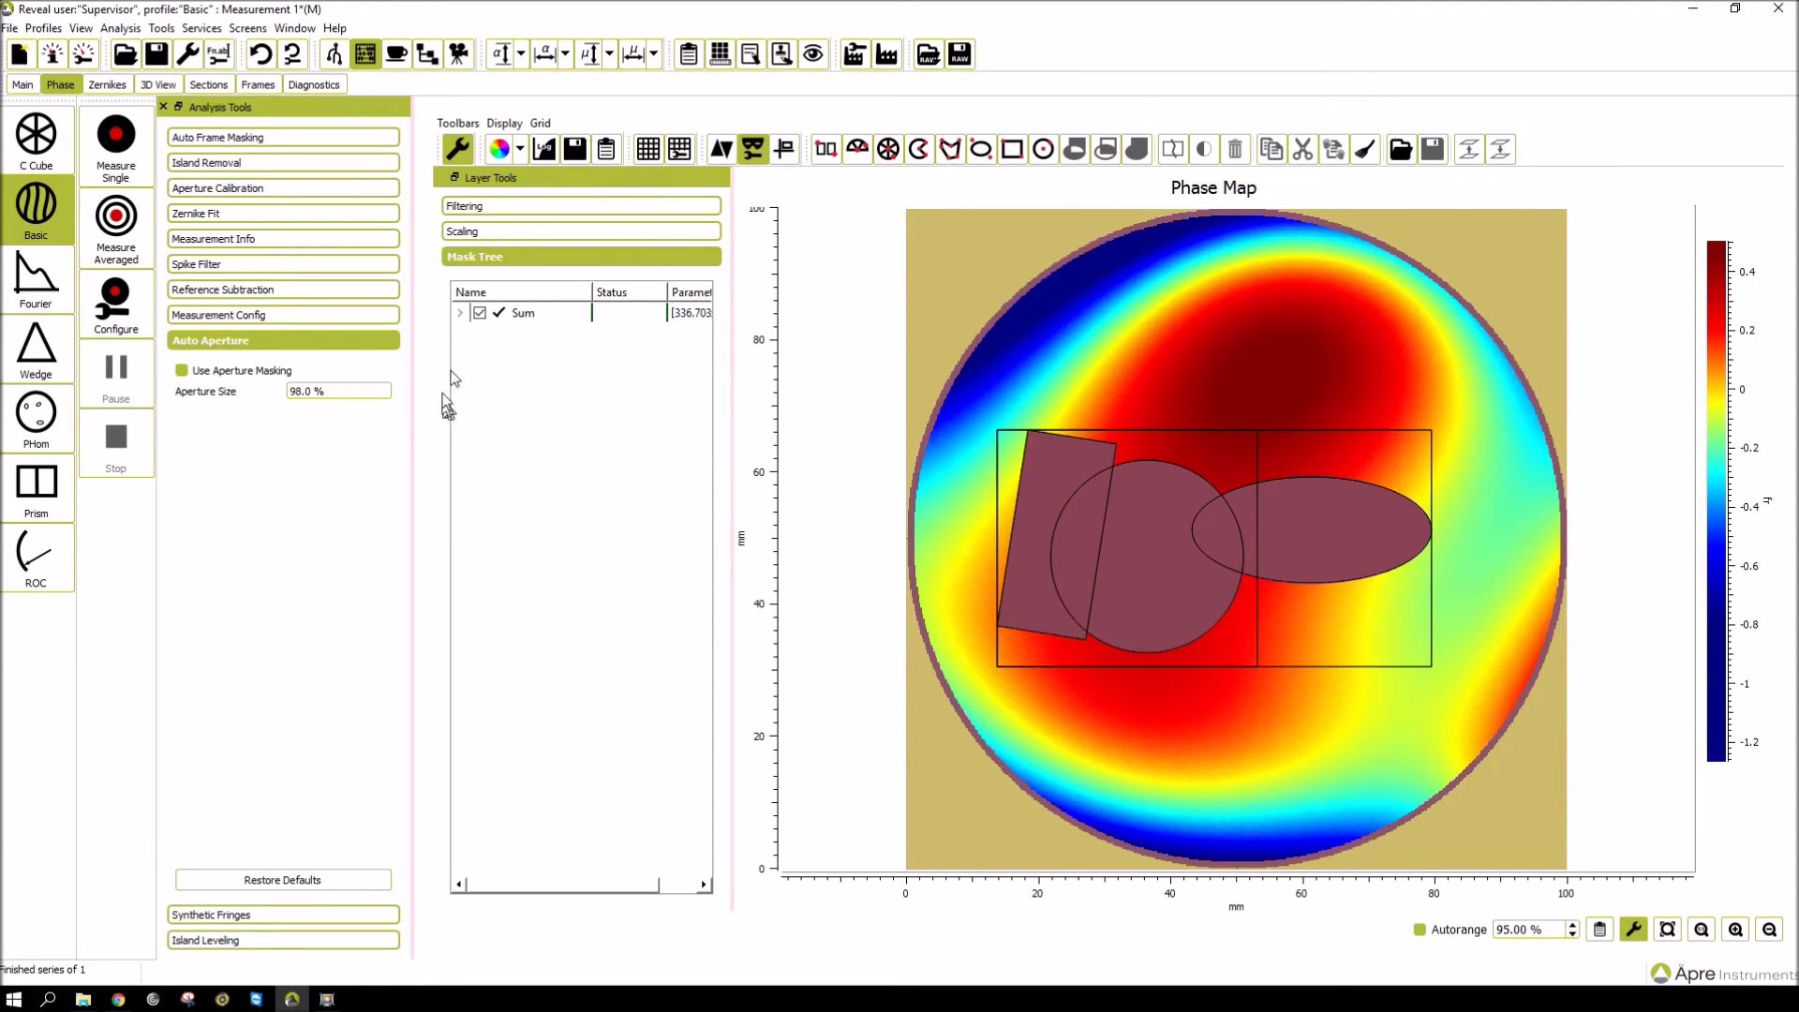
{"action": "left_click", "coordinate": [459, 318]}
{"action": "left_click", "coordinate": [459, 313]}
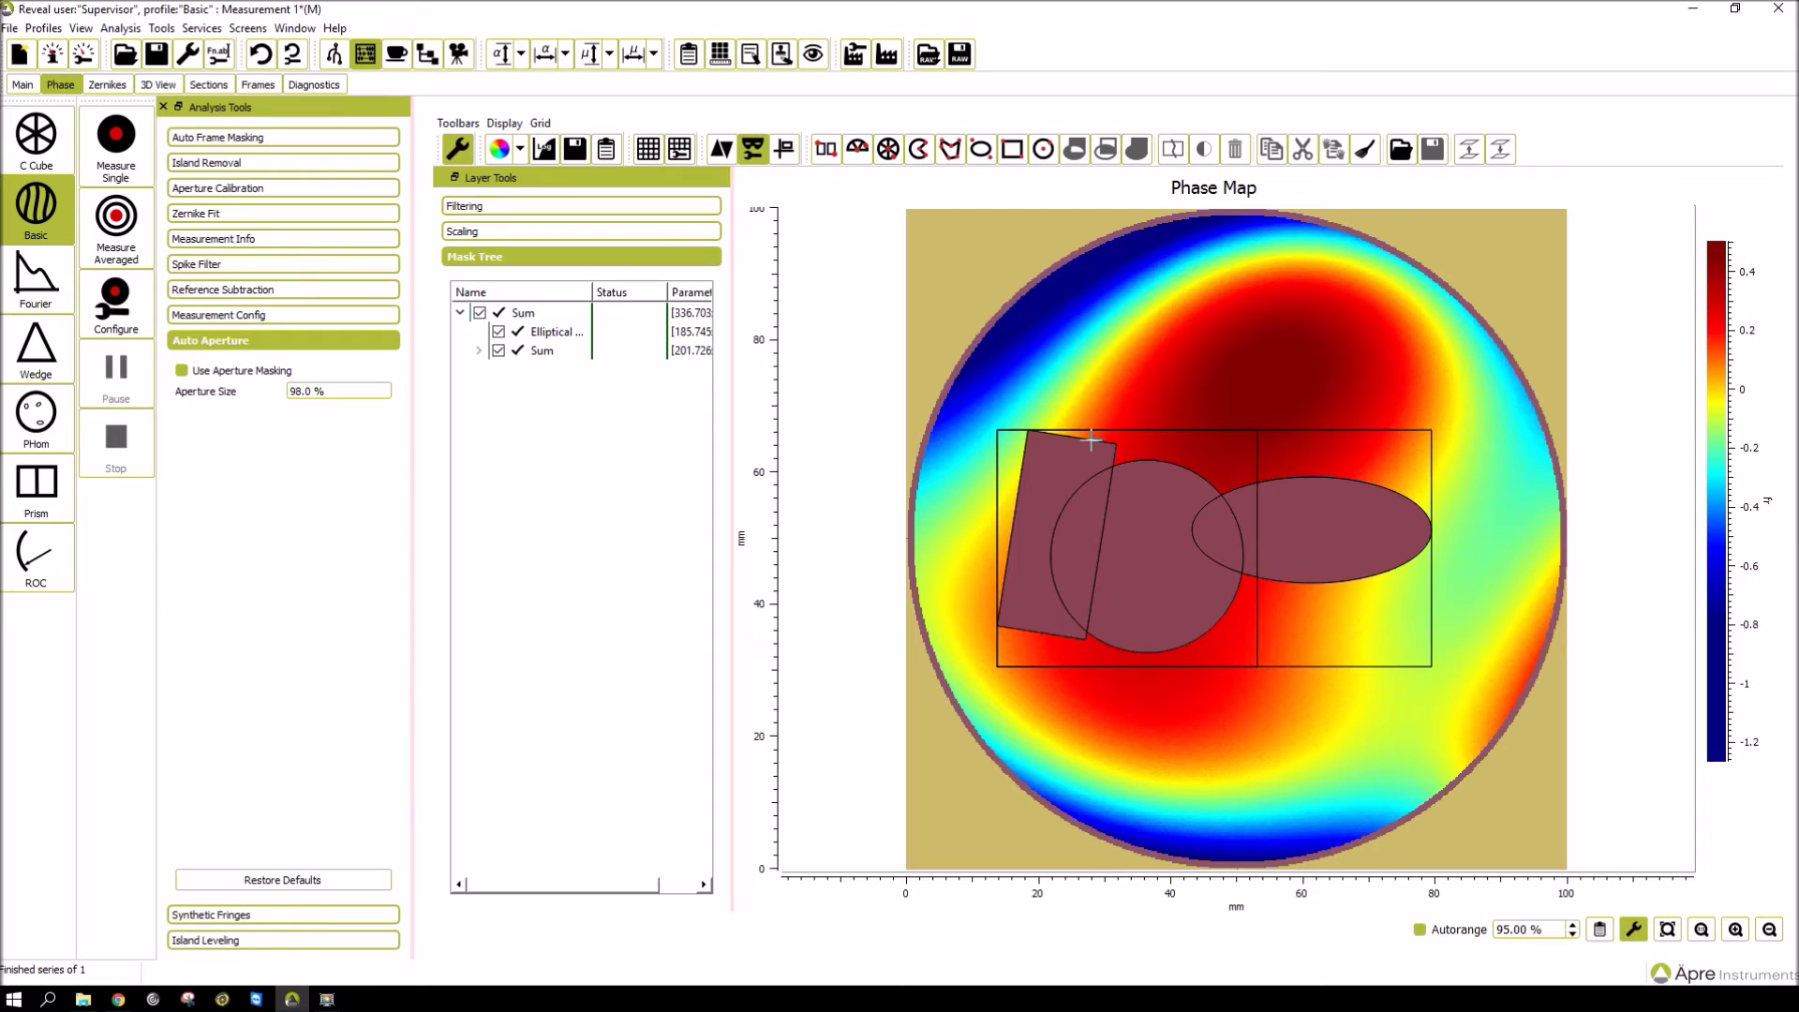
Invert the outer Sum mask containing all three shapes and check it on the phase map.
{"action": "key", "text": "F10"}
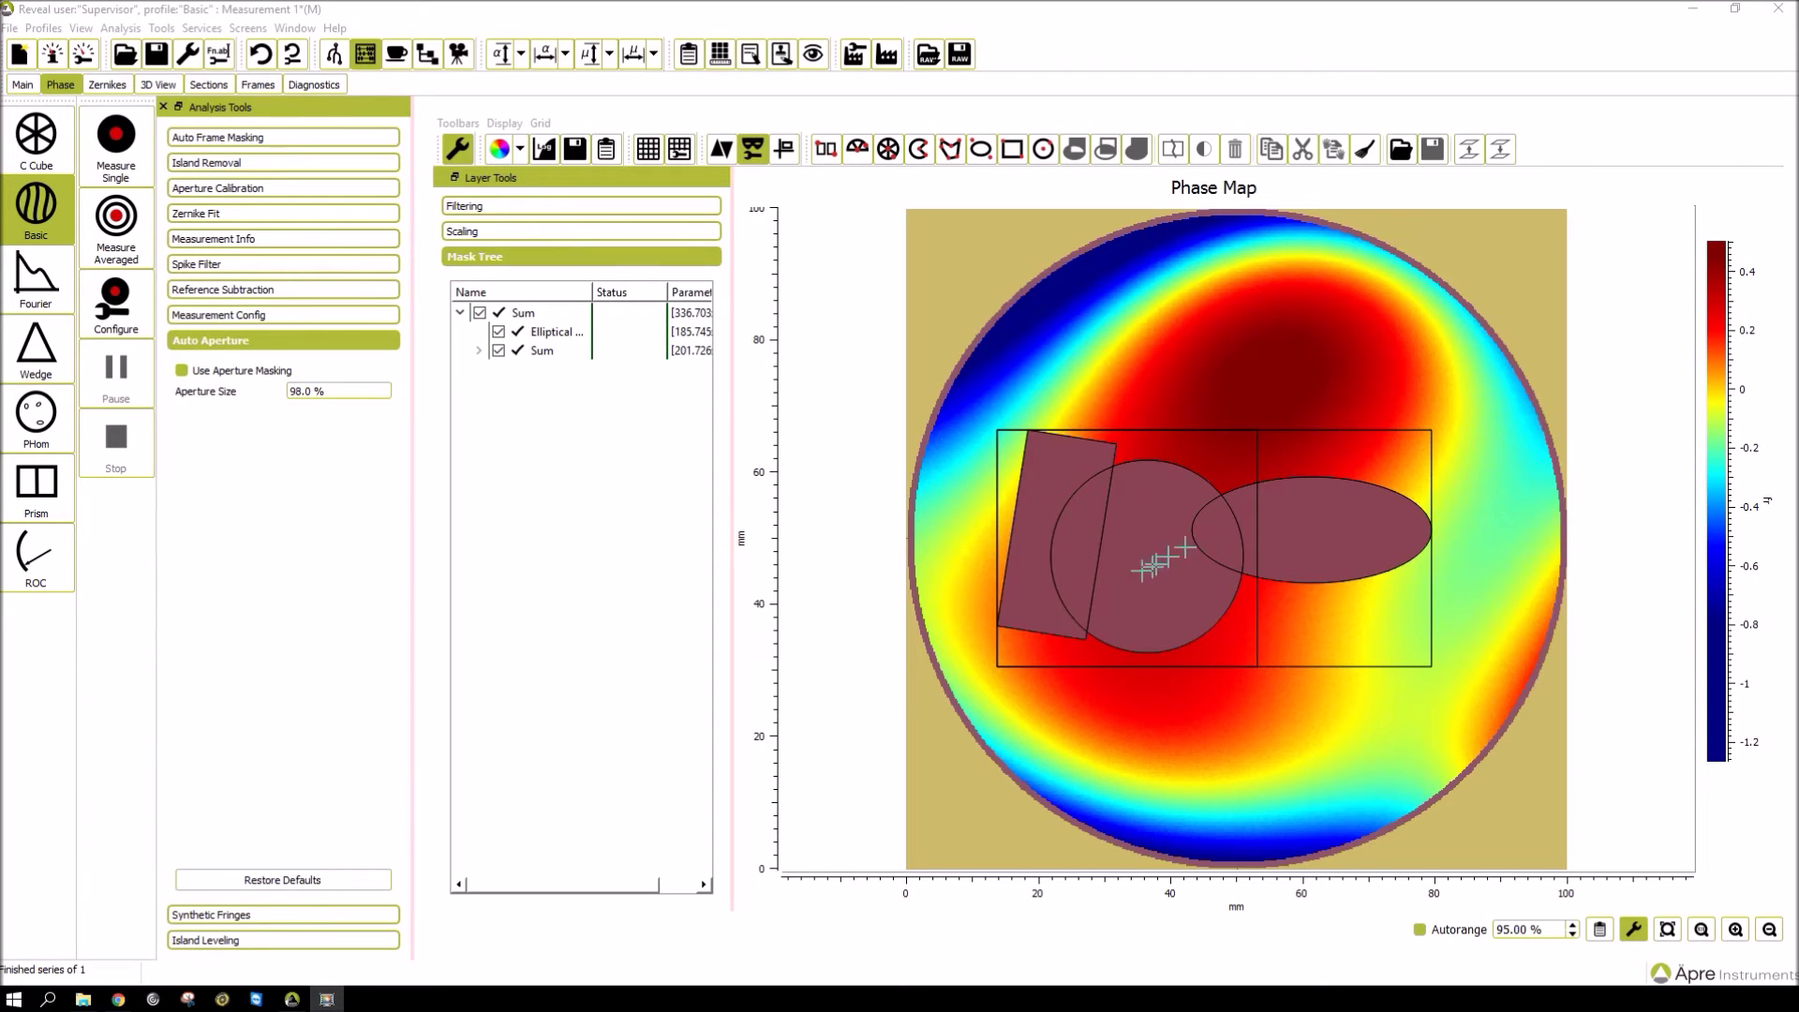
{"action": "left_click", "coordinate": [1139, 567]}
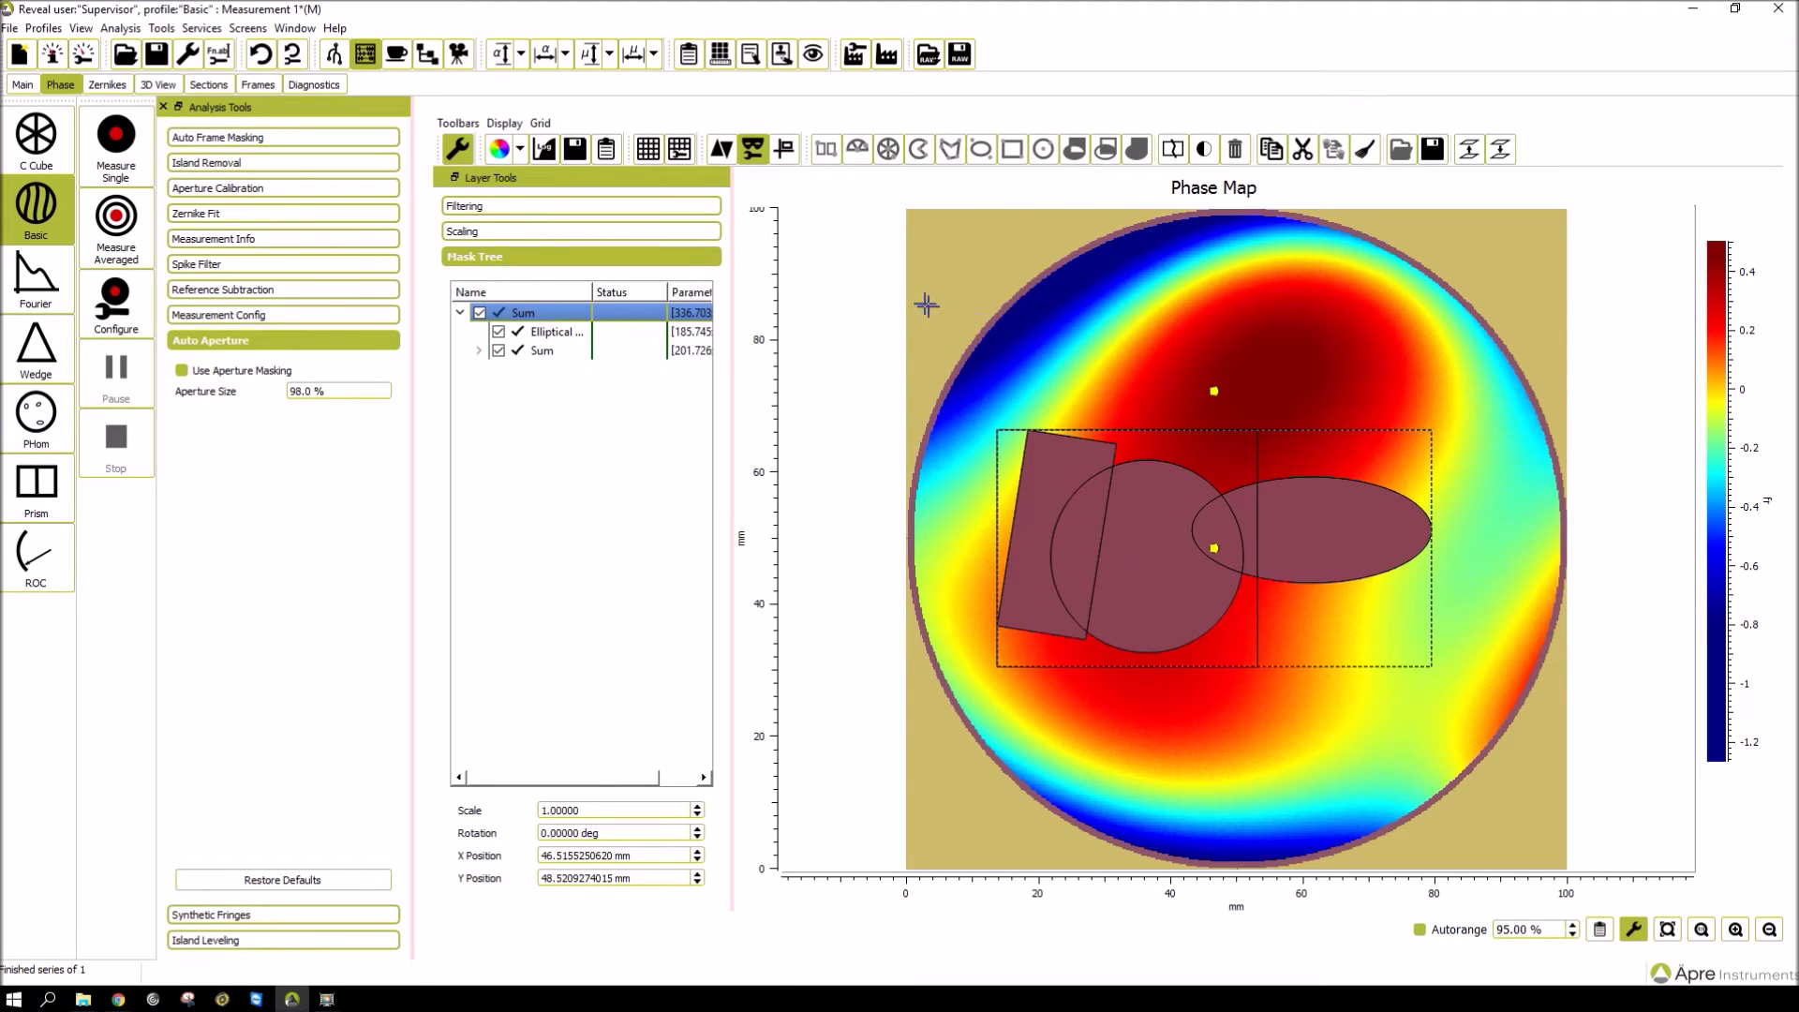
{"action": "left_click", "coordinate": [1206, 150]}
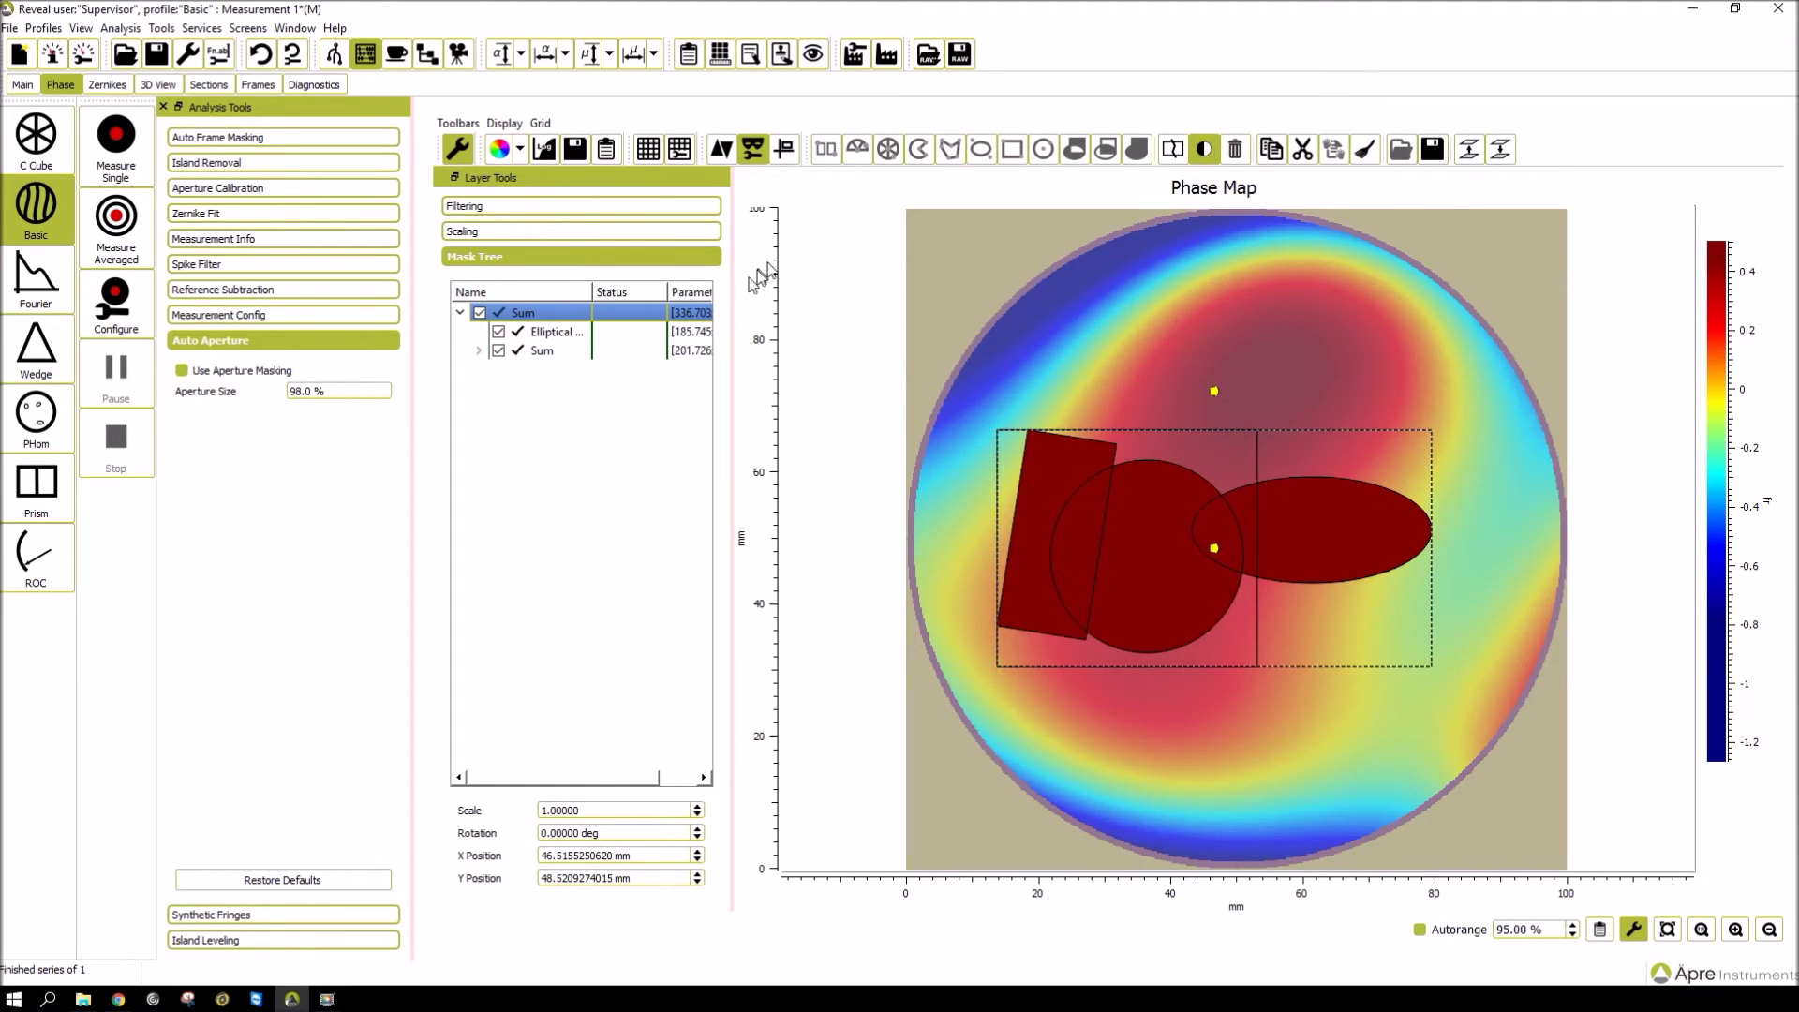
{"action": "left_click", "coordinate": [746, 150]}
{"action": "left_click", "coordinate": [750, 150]}
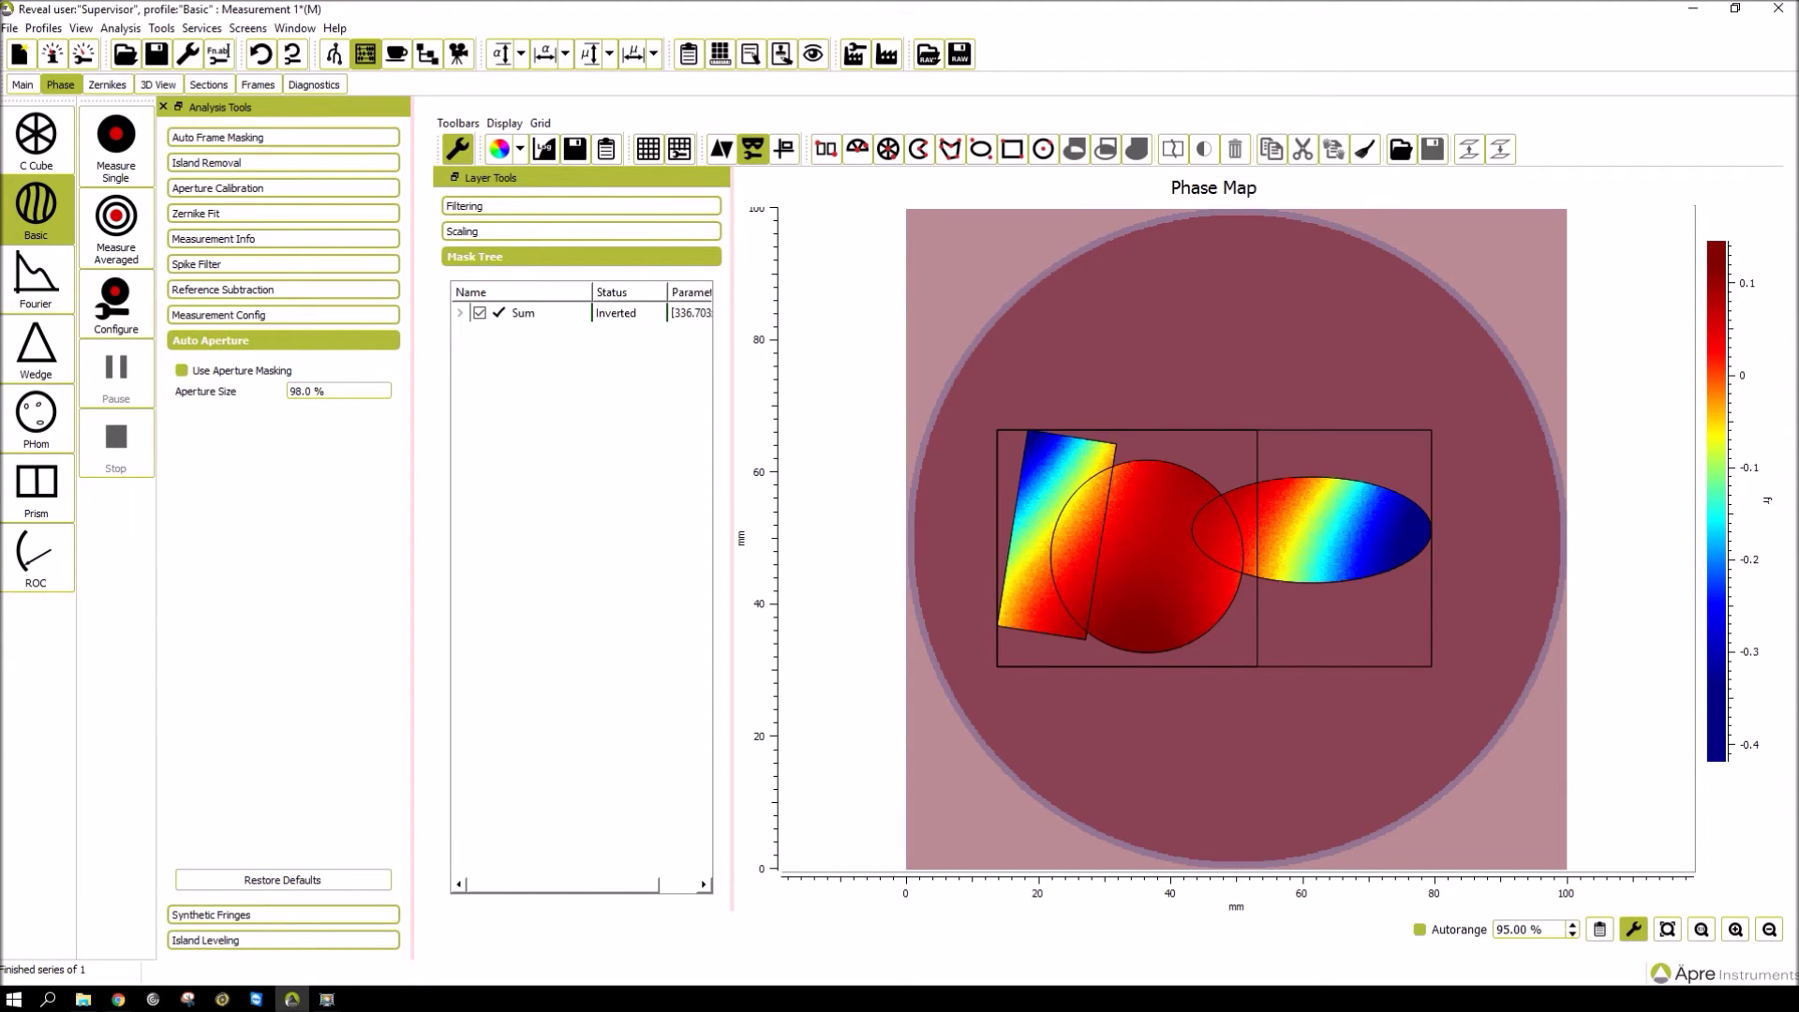
Select the whole inverted Sum mask instead of its circular part and resize and rotate it as one group.
{"action": "left_click", "coordinate": [1166, 489]}
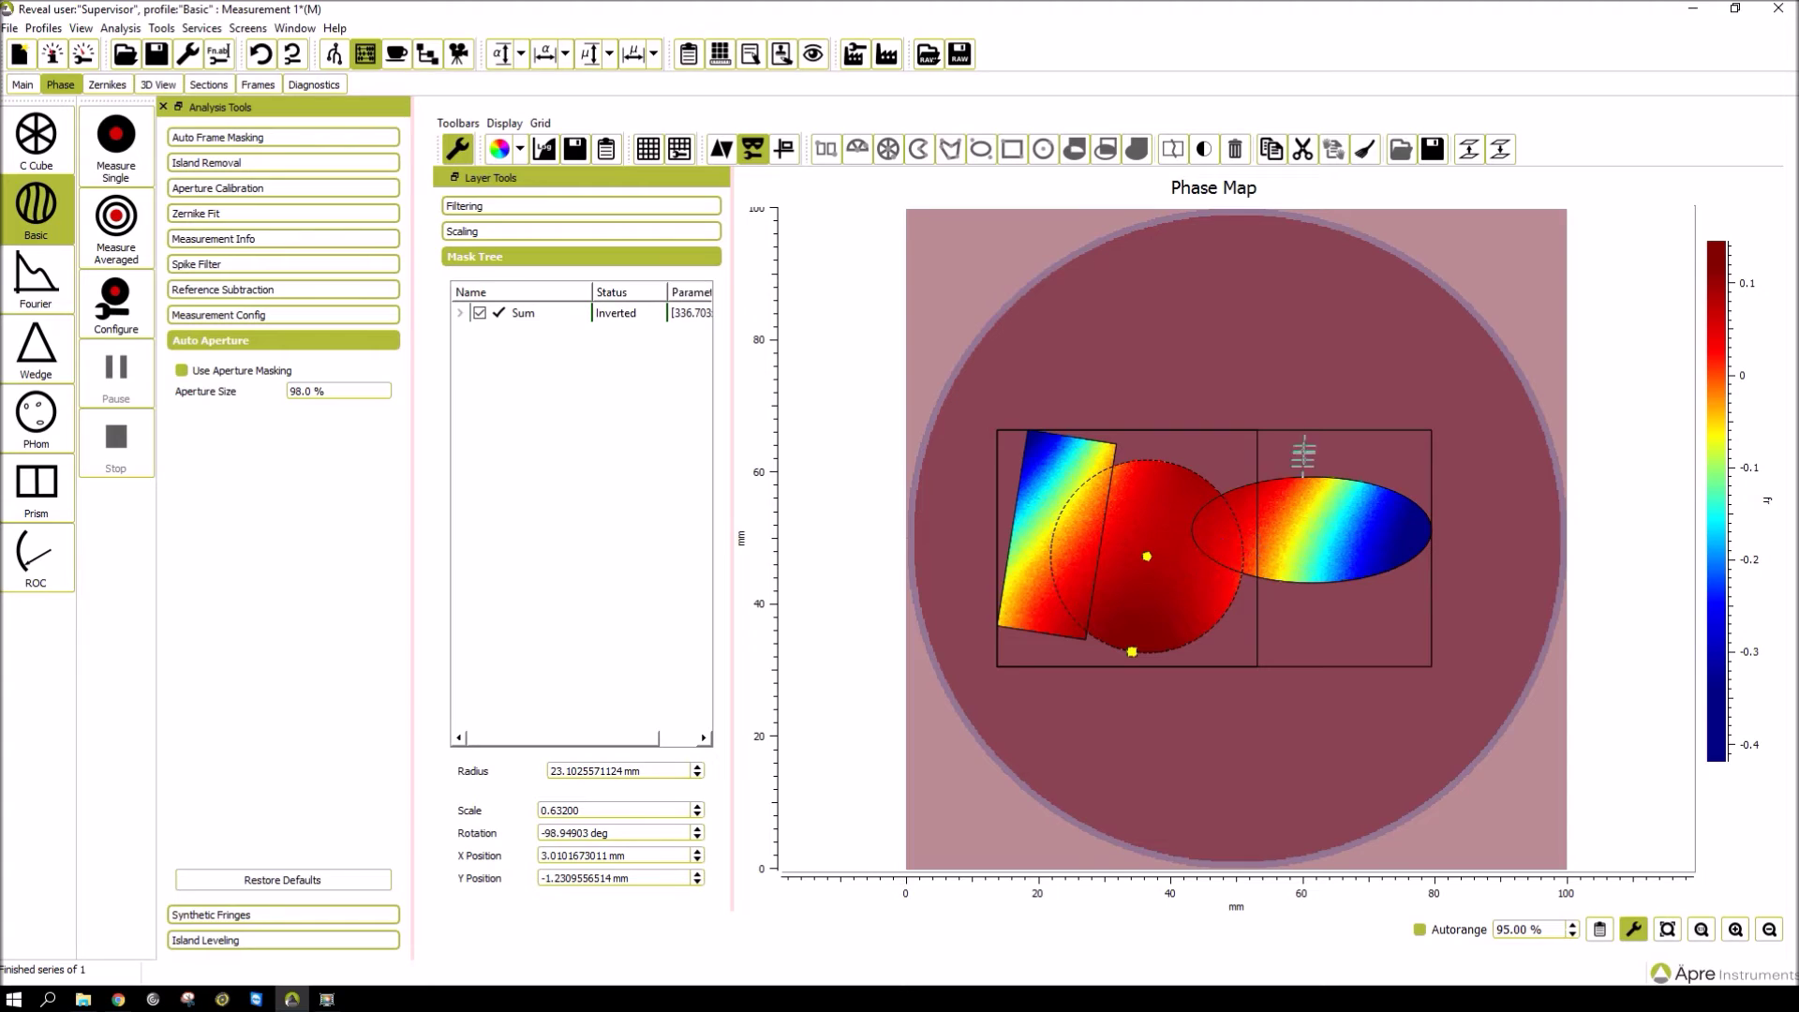
{"action": "left_click", "coordinate": [538, 312]}
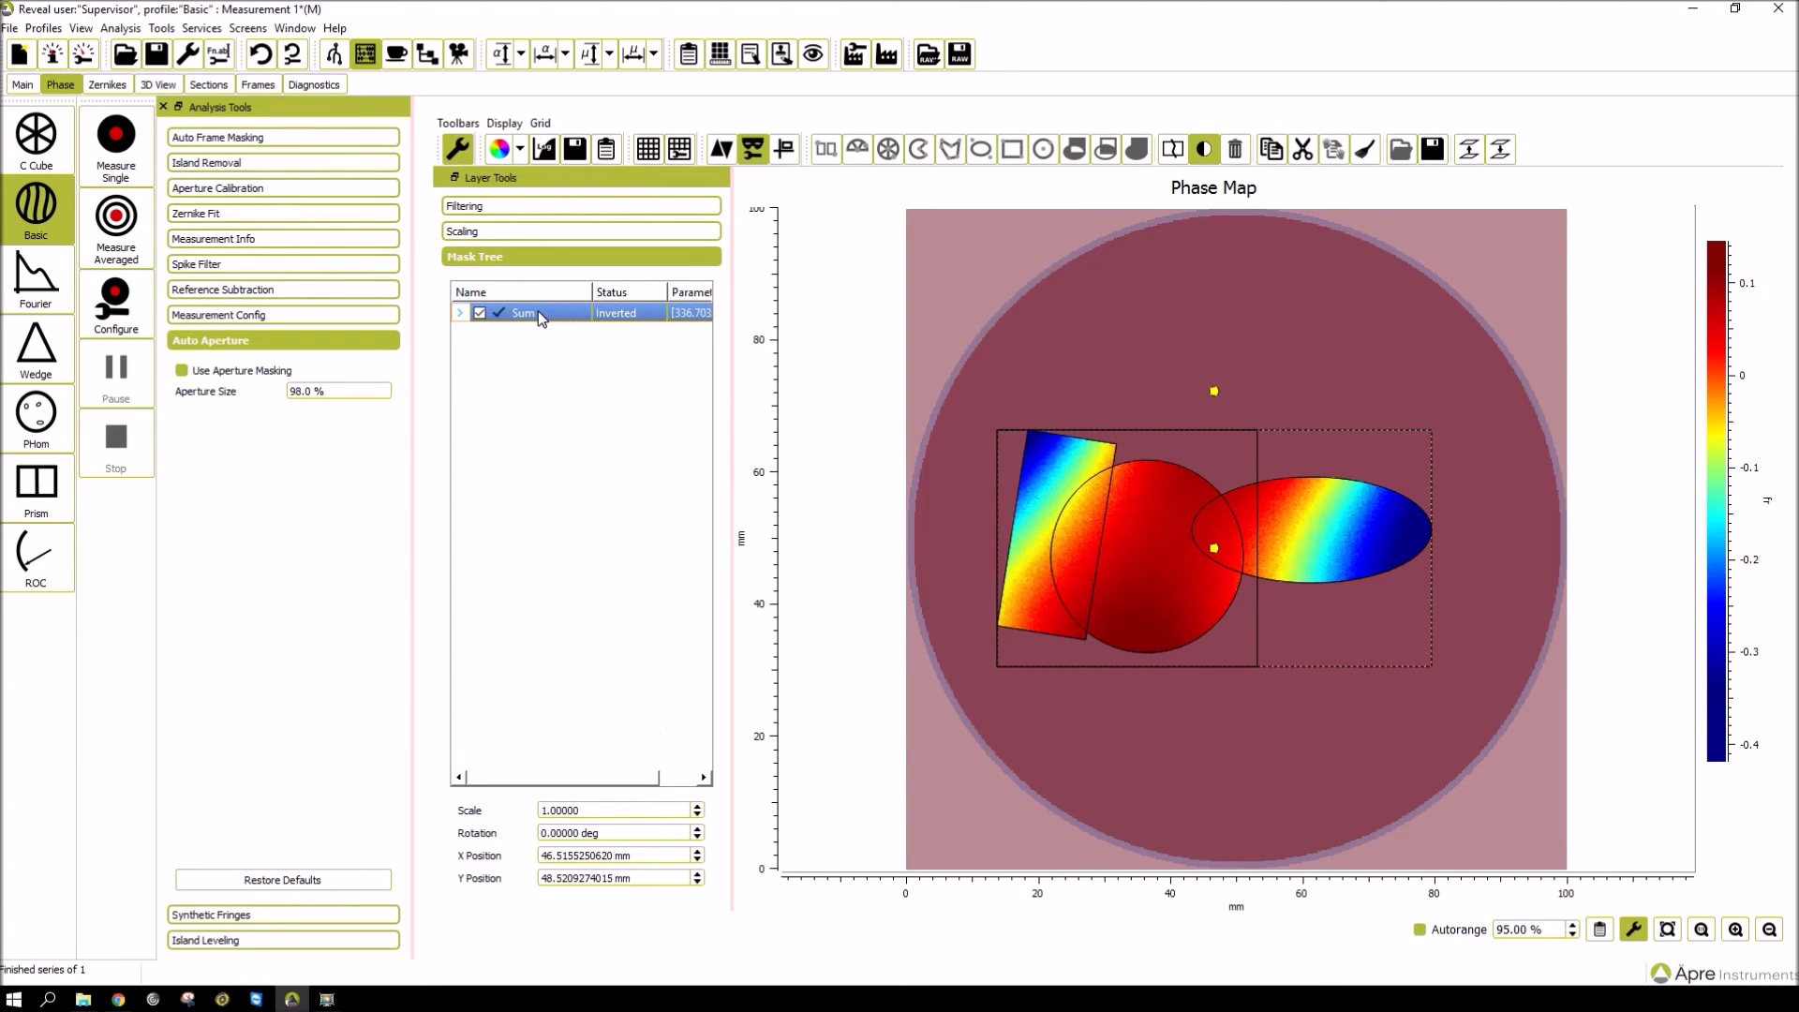
{"action": "left_click", "coordinate": [1213, 391]}
{"action": "left_click_drag", "start_coordinate": [1214, 391], "coordinate": [1192, 521]}
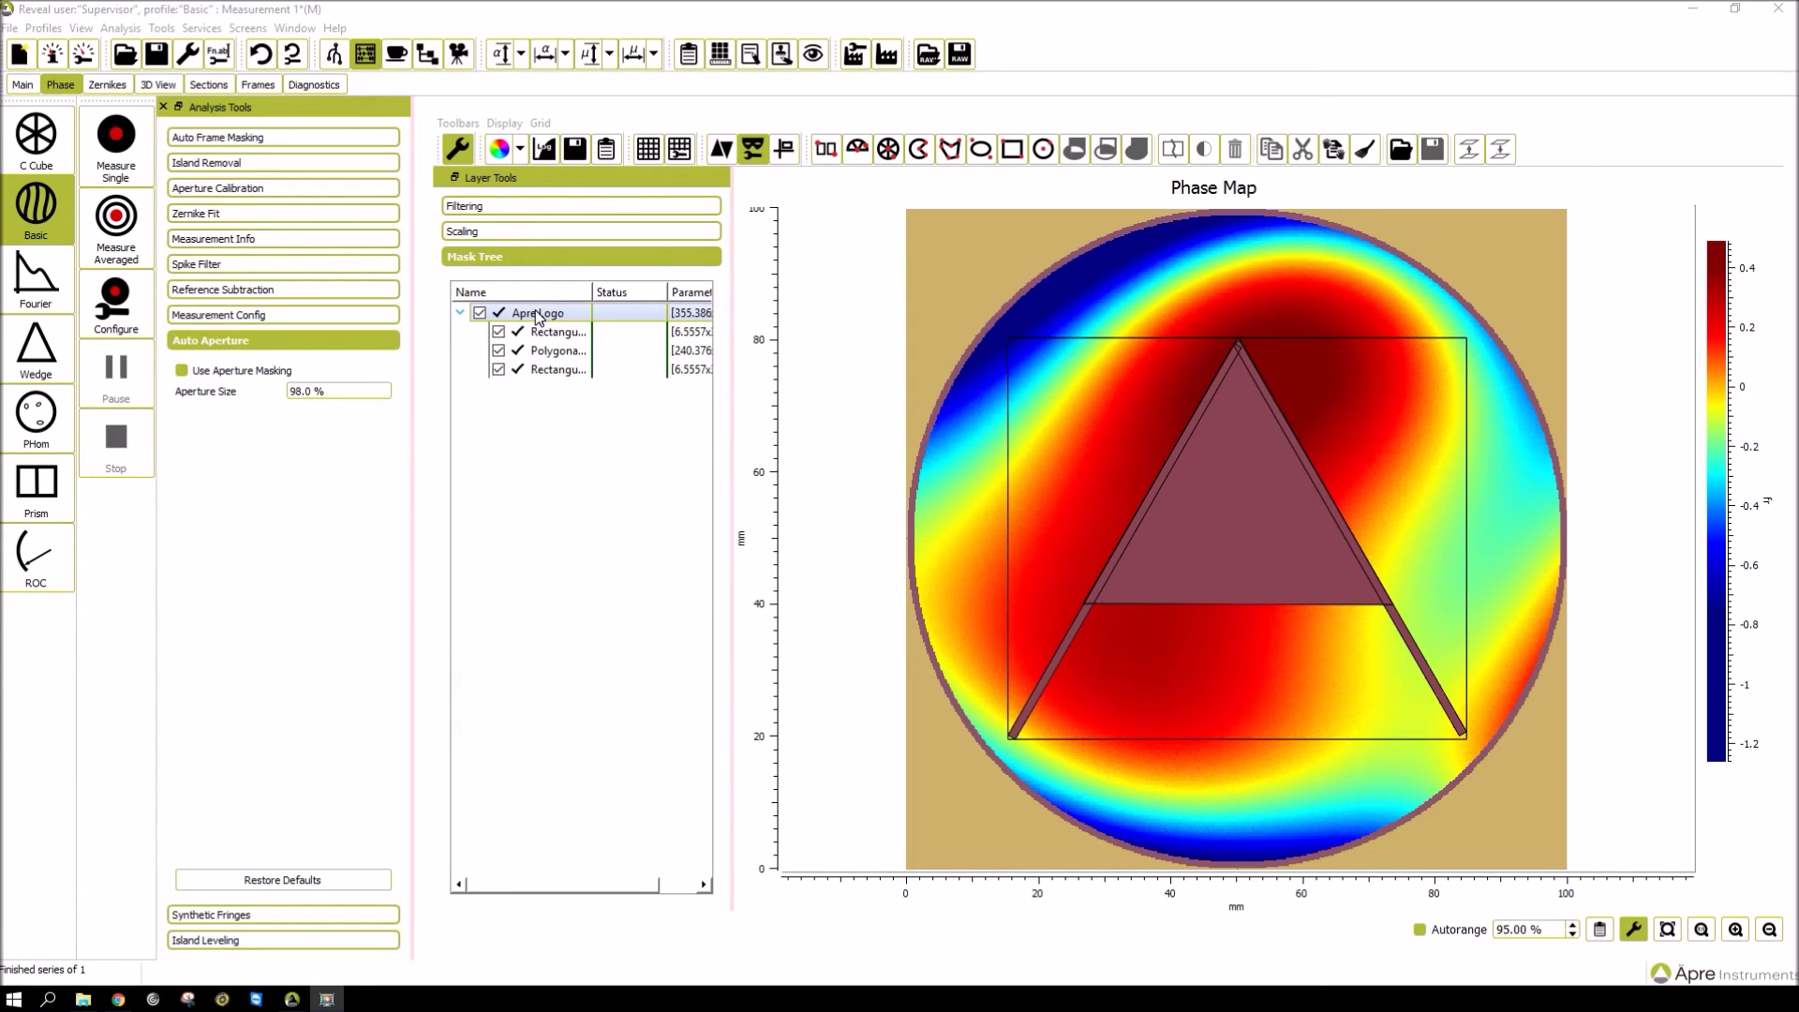
Check the Apre Logo mask on the phase map and return to mask editing.
{"action": "left_click", "coordinate": [731, 148]}
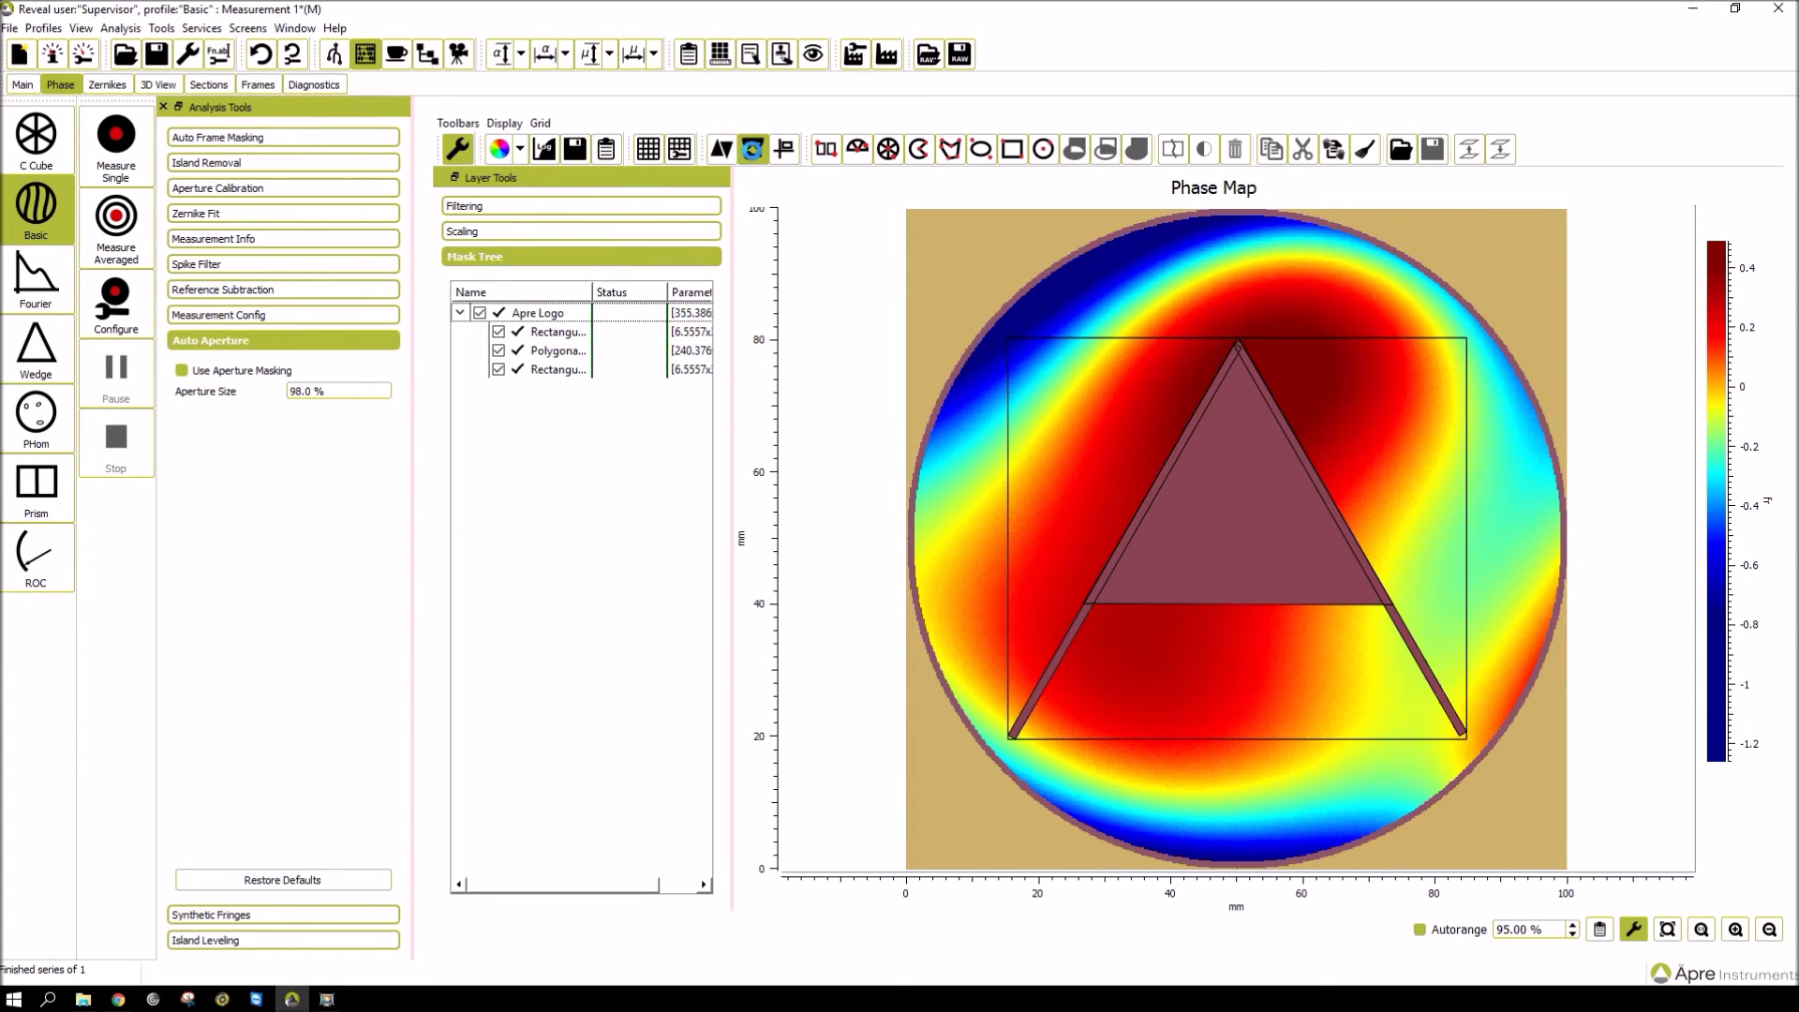
{"action": "left_click", "coordinate": [752, 150]}
{"action": "left_click", "coordinate": [752, 150]}
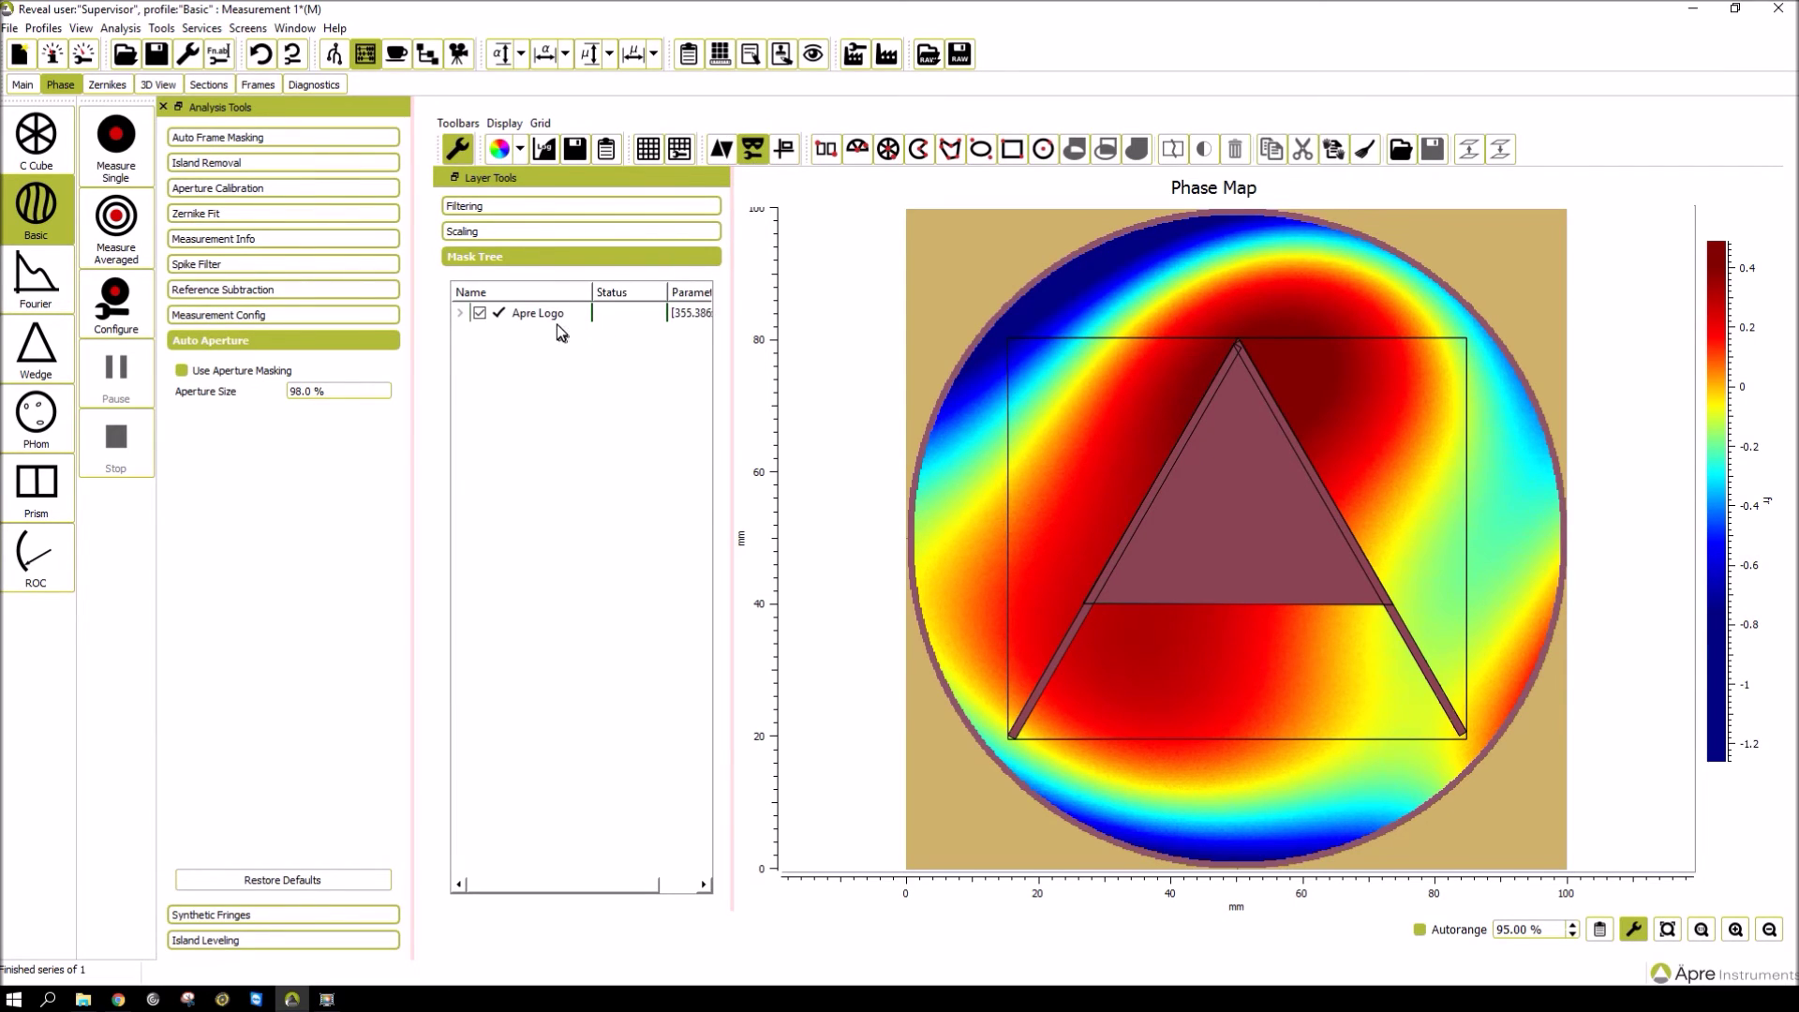
Save the Apre Logo mask to the REVEAL Data folder as Apre Logo.mask, overwriting the existing file.
{"action": "left_click", "coordinate": [555, 316]}
{"action": "left_click", "coordinate": [1433, 150]}
{"action": "left_click", "coordinate": [319, 157]}
{"action": "left_click", "coordinate": [491, 451]}
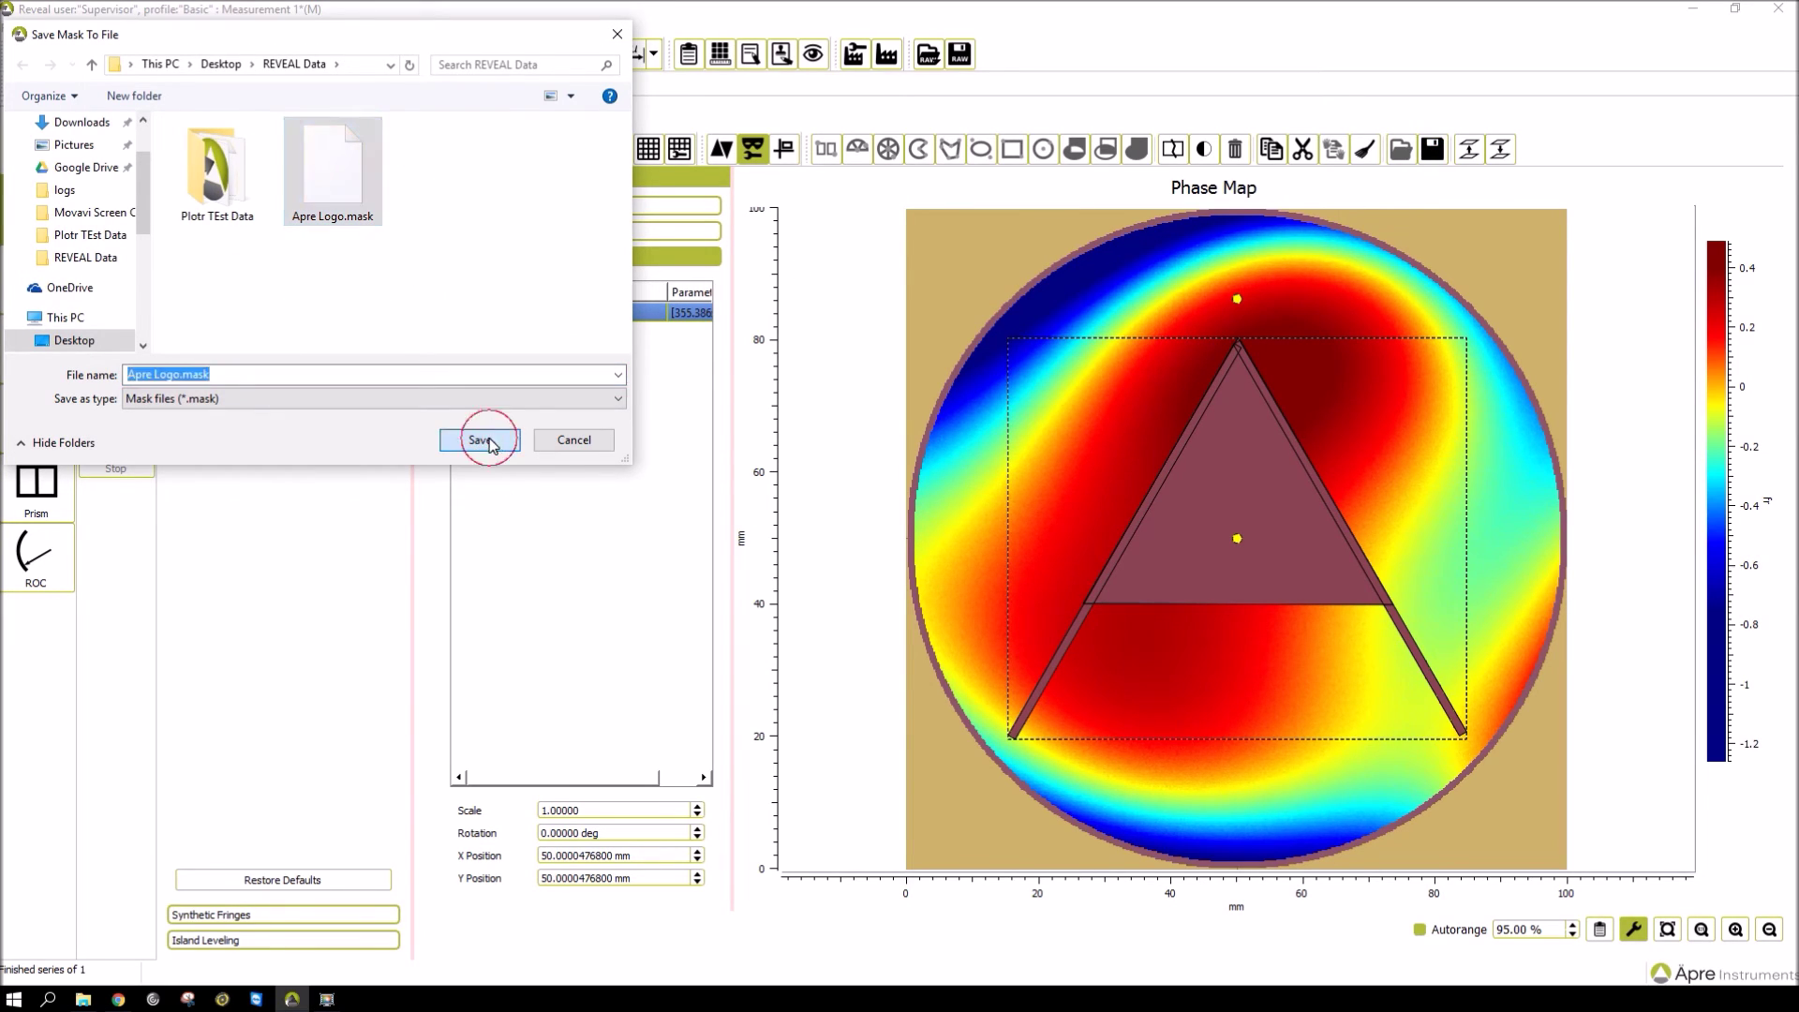
{"action": "left_click", "coordinate": [945, 502]}
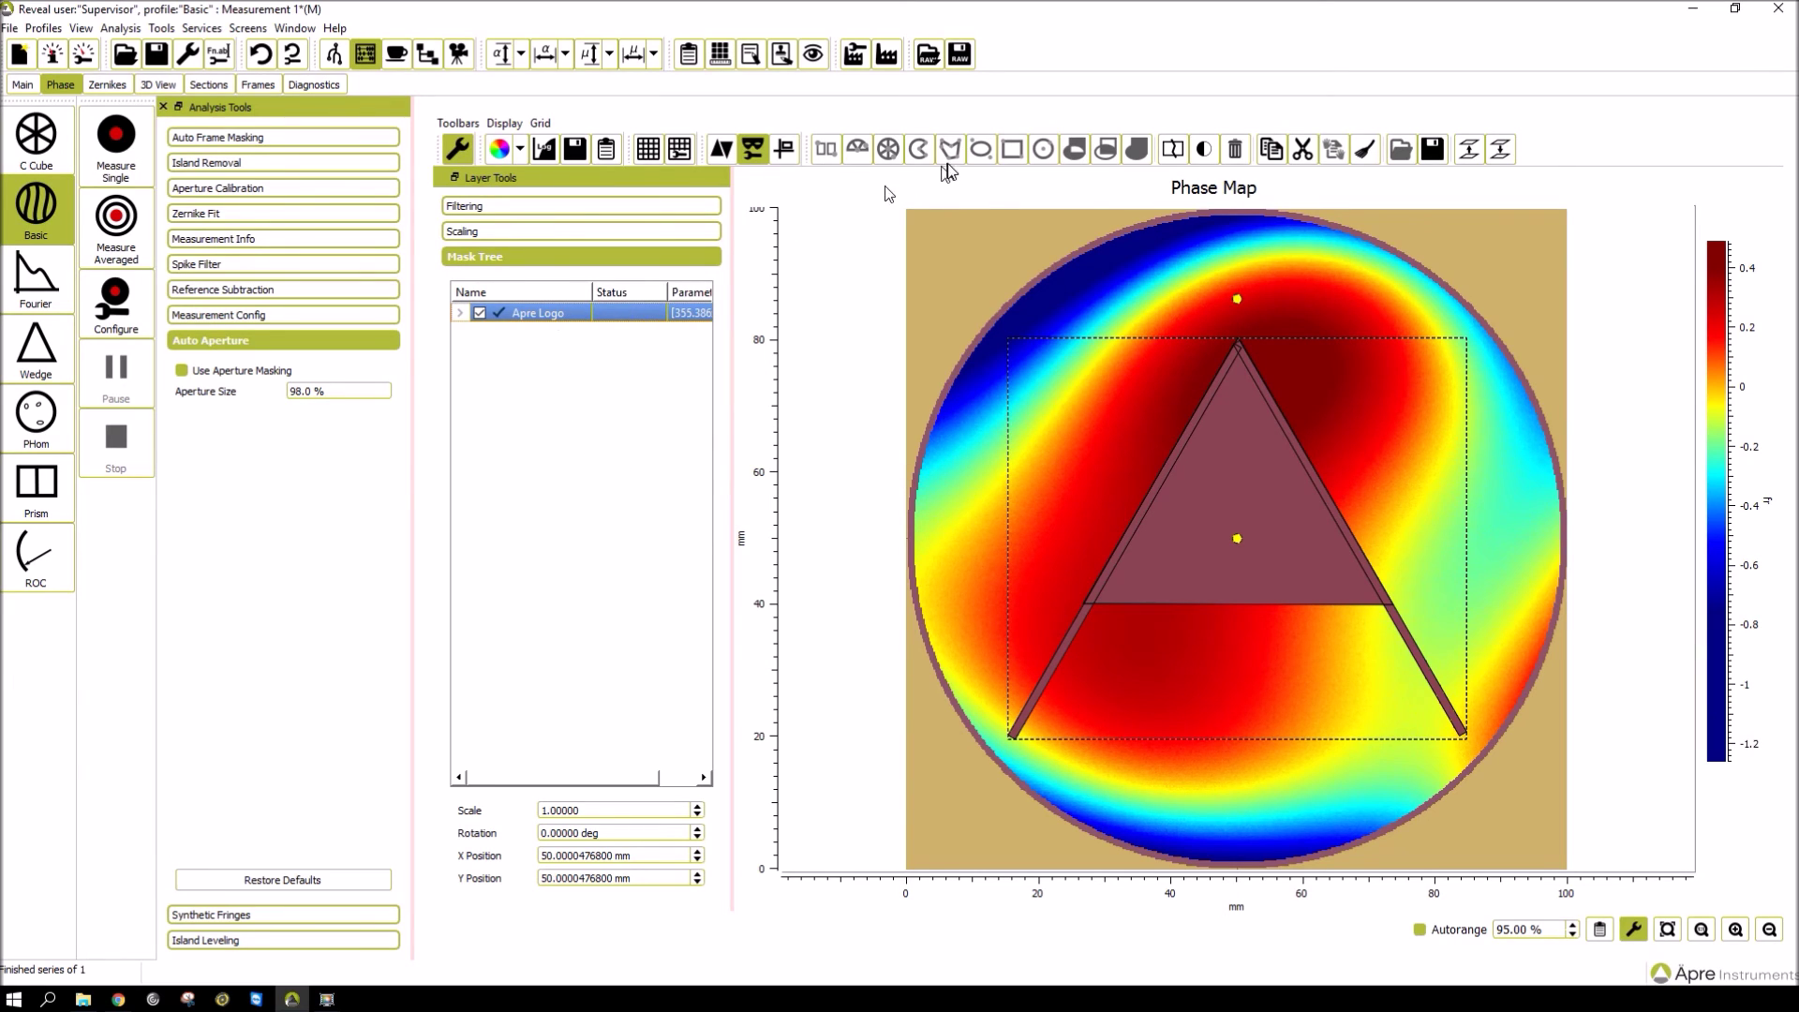
Delete the Apre Logo mask, refresh the phase map, and load the mask back from the Apre Logo.mask file.
{"action": "left_click", "coordinate": [1244, 145]}
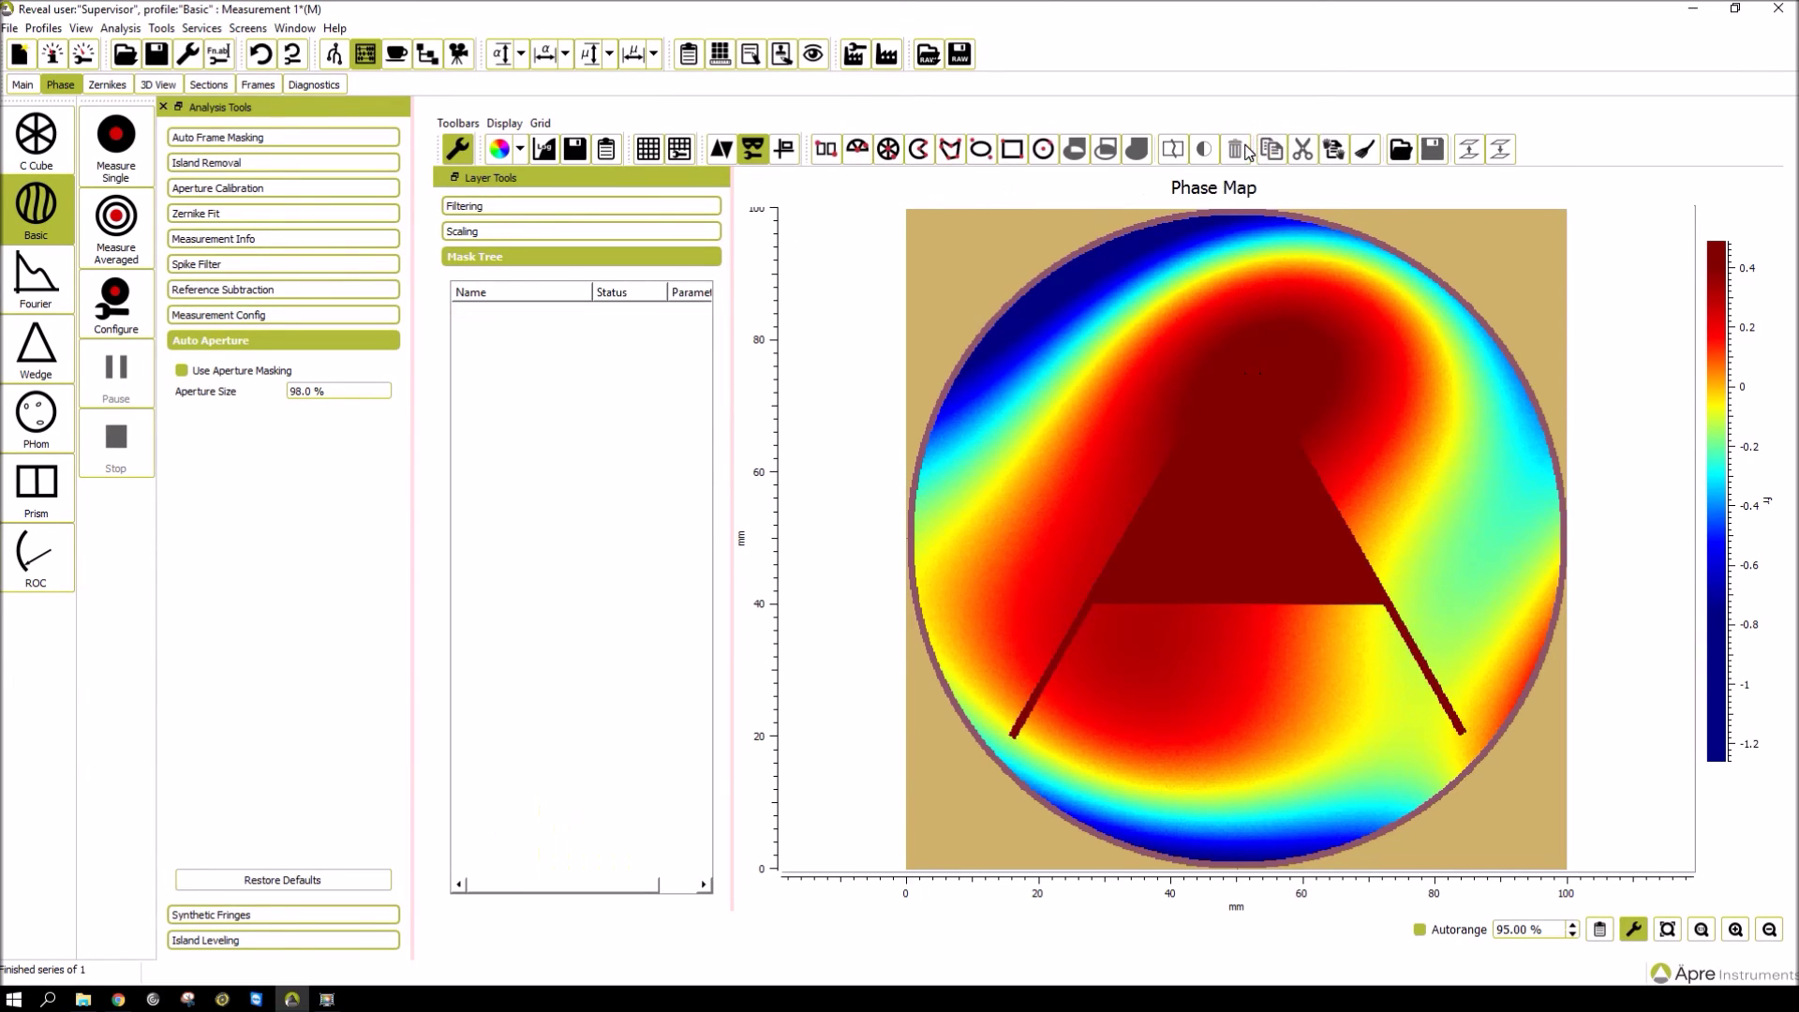
{"action": "left_click", "coordinate": [752, 147]}
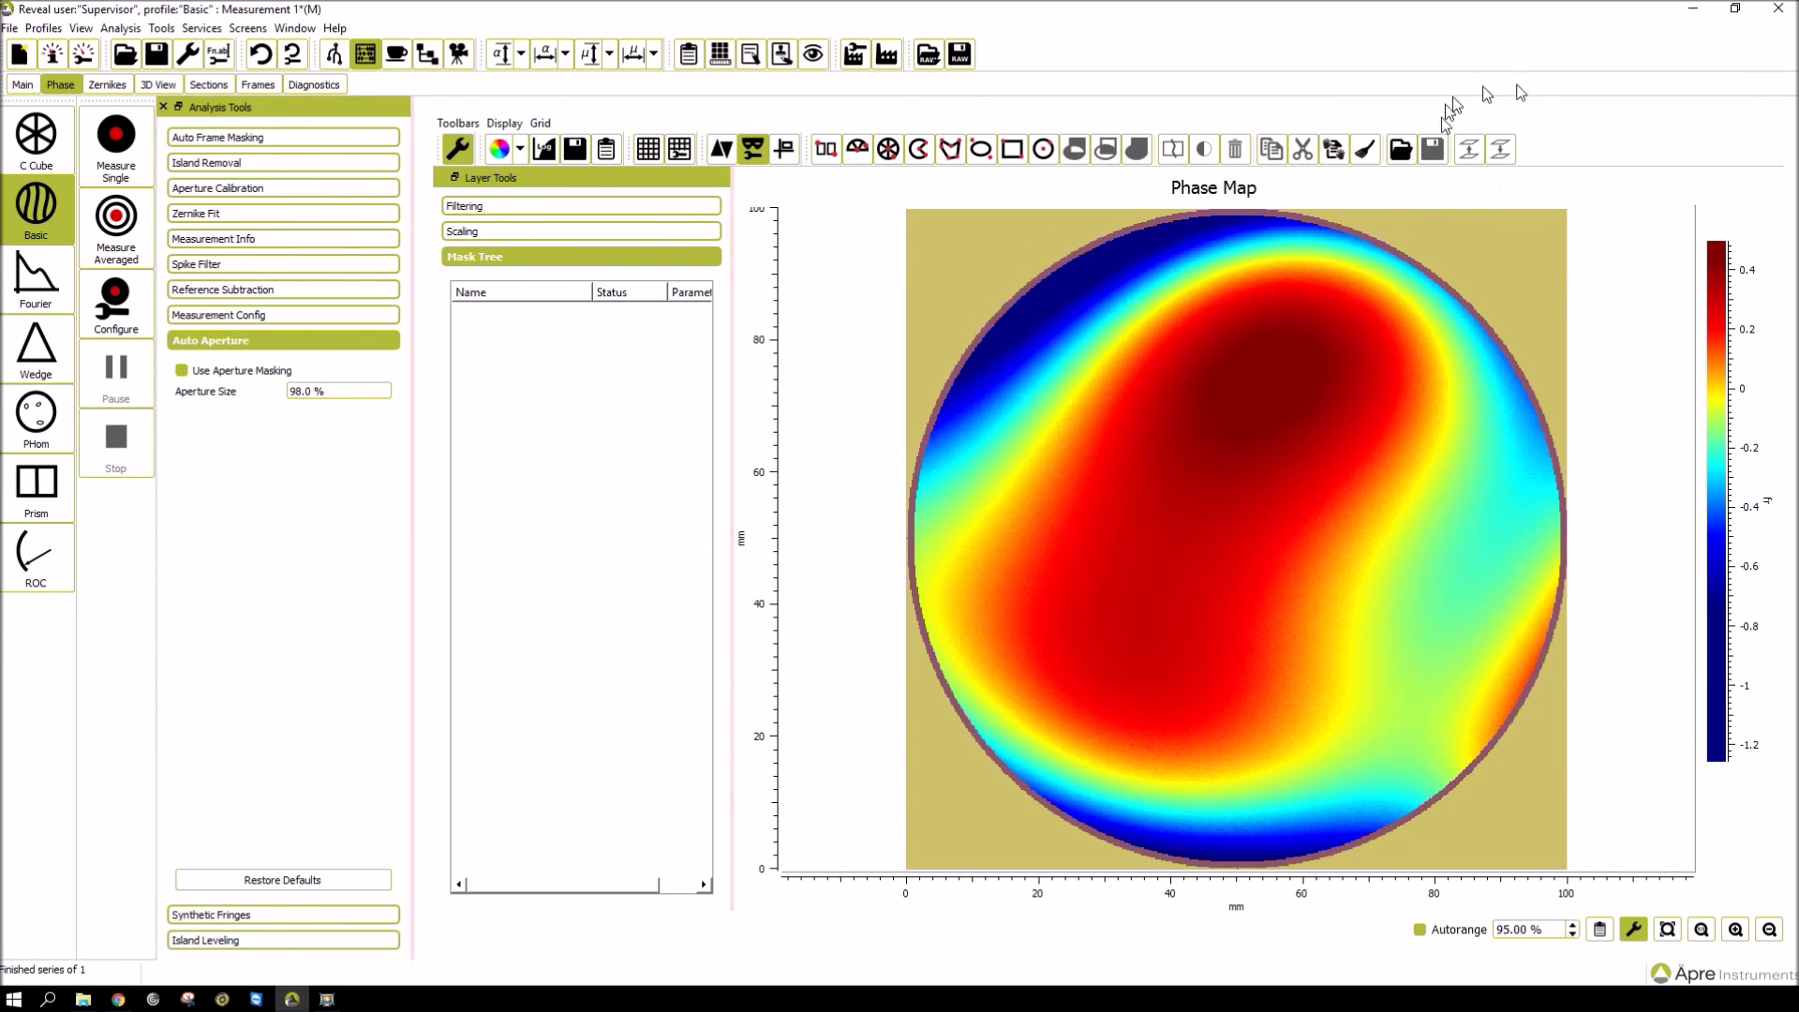
{"action": "left_click", "coordinate": [1403, 150]}
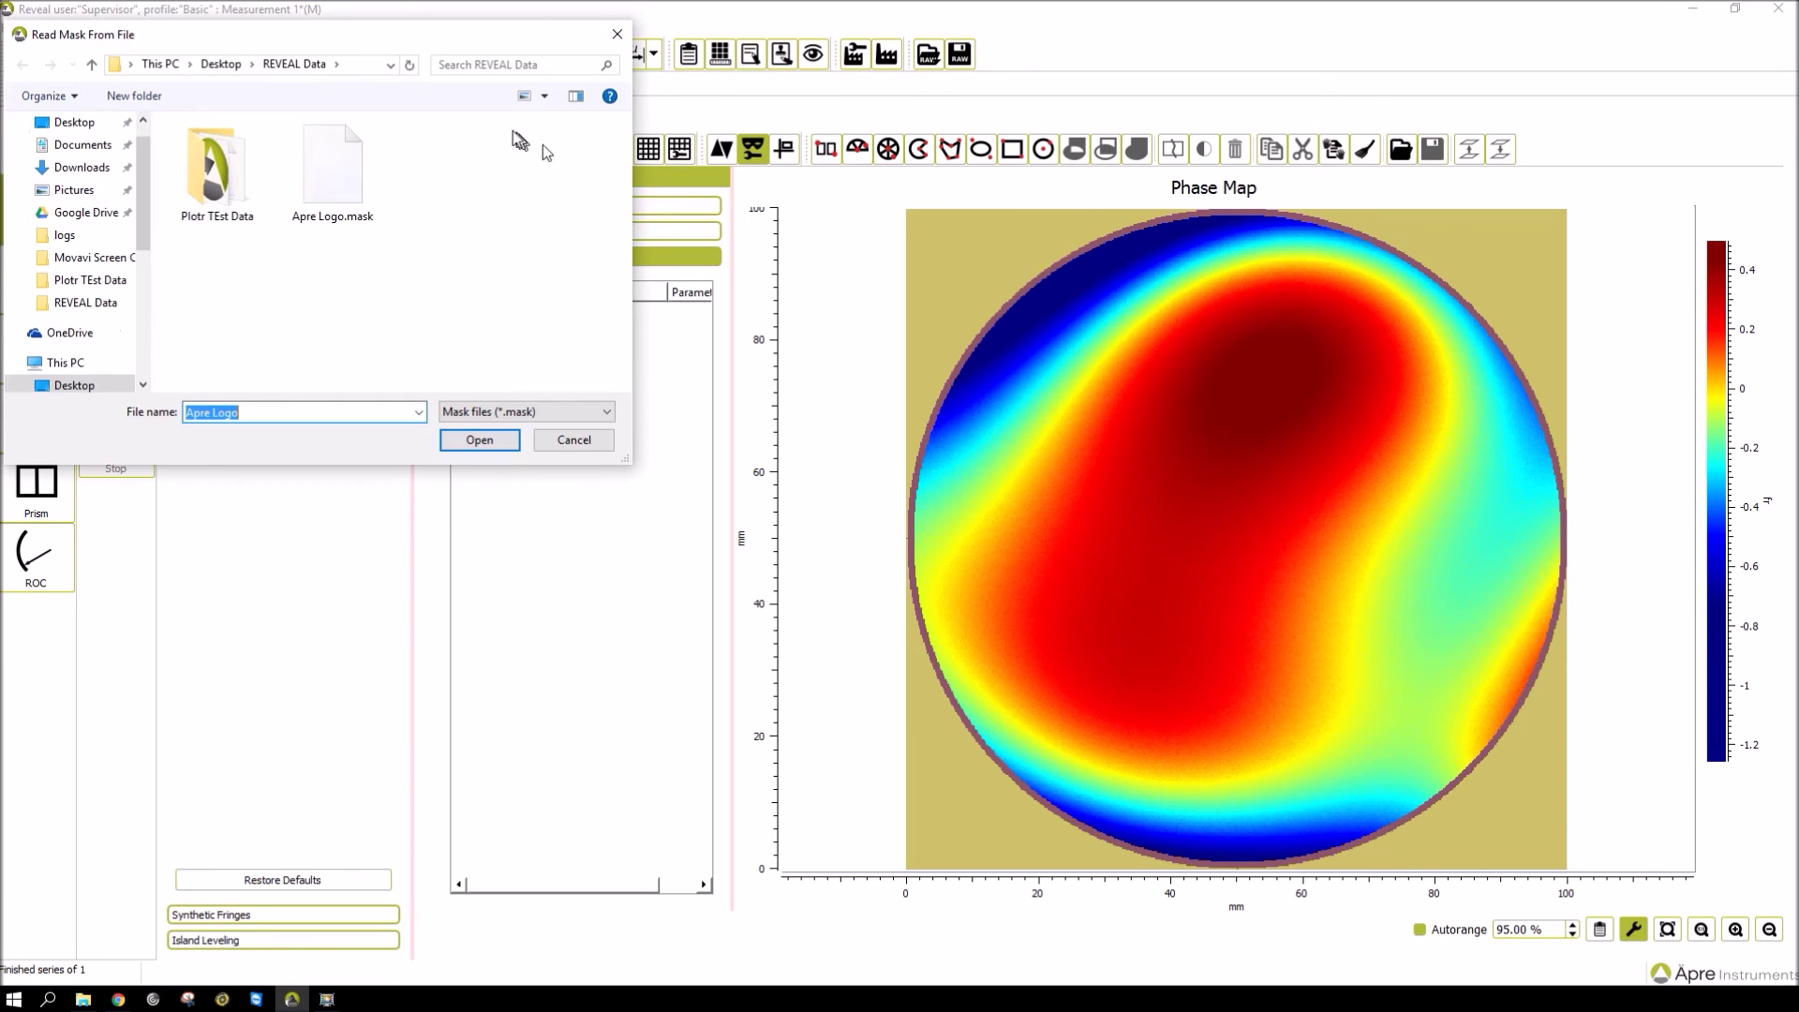
{"action": "double_click", "coordinate": [334, 246]}
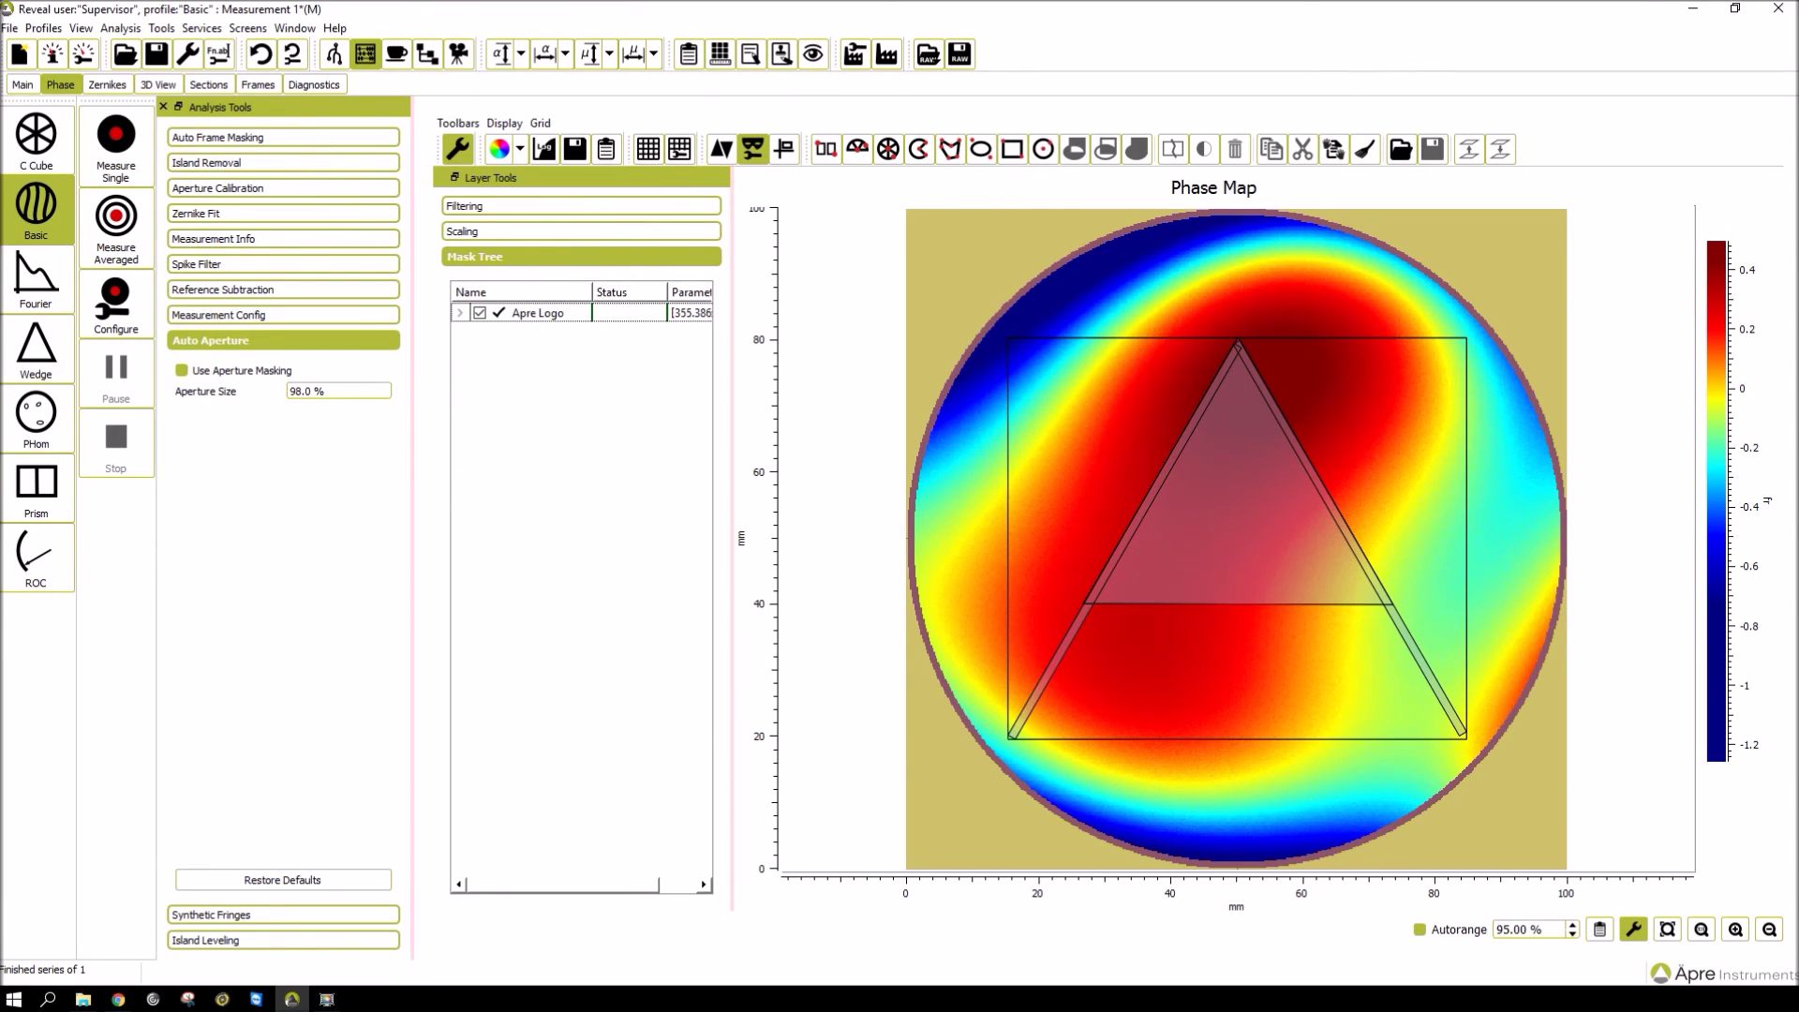
Scale the loaded Apre Logo mask to about 0.62 and rotate it to about 5.4 degrees.
{"action": "left_click", "coordinate": [534, 321]}
{"action": "left_click", "coordinate": [543, 315]}
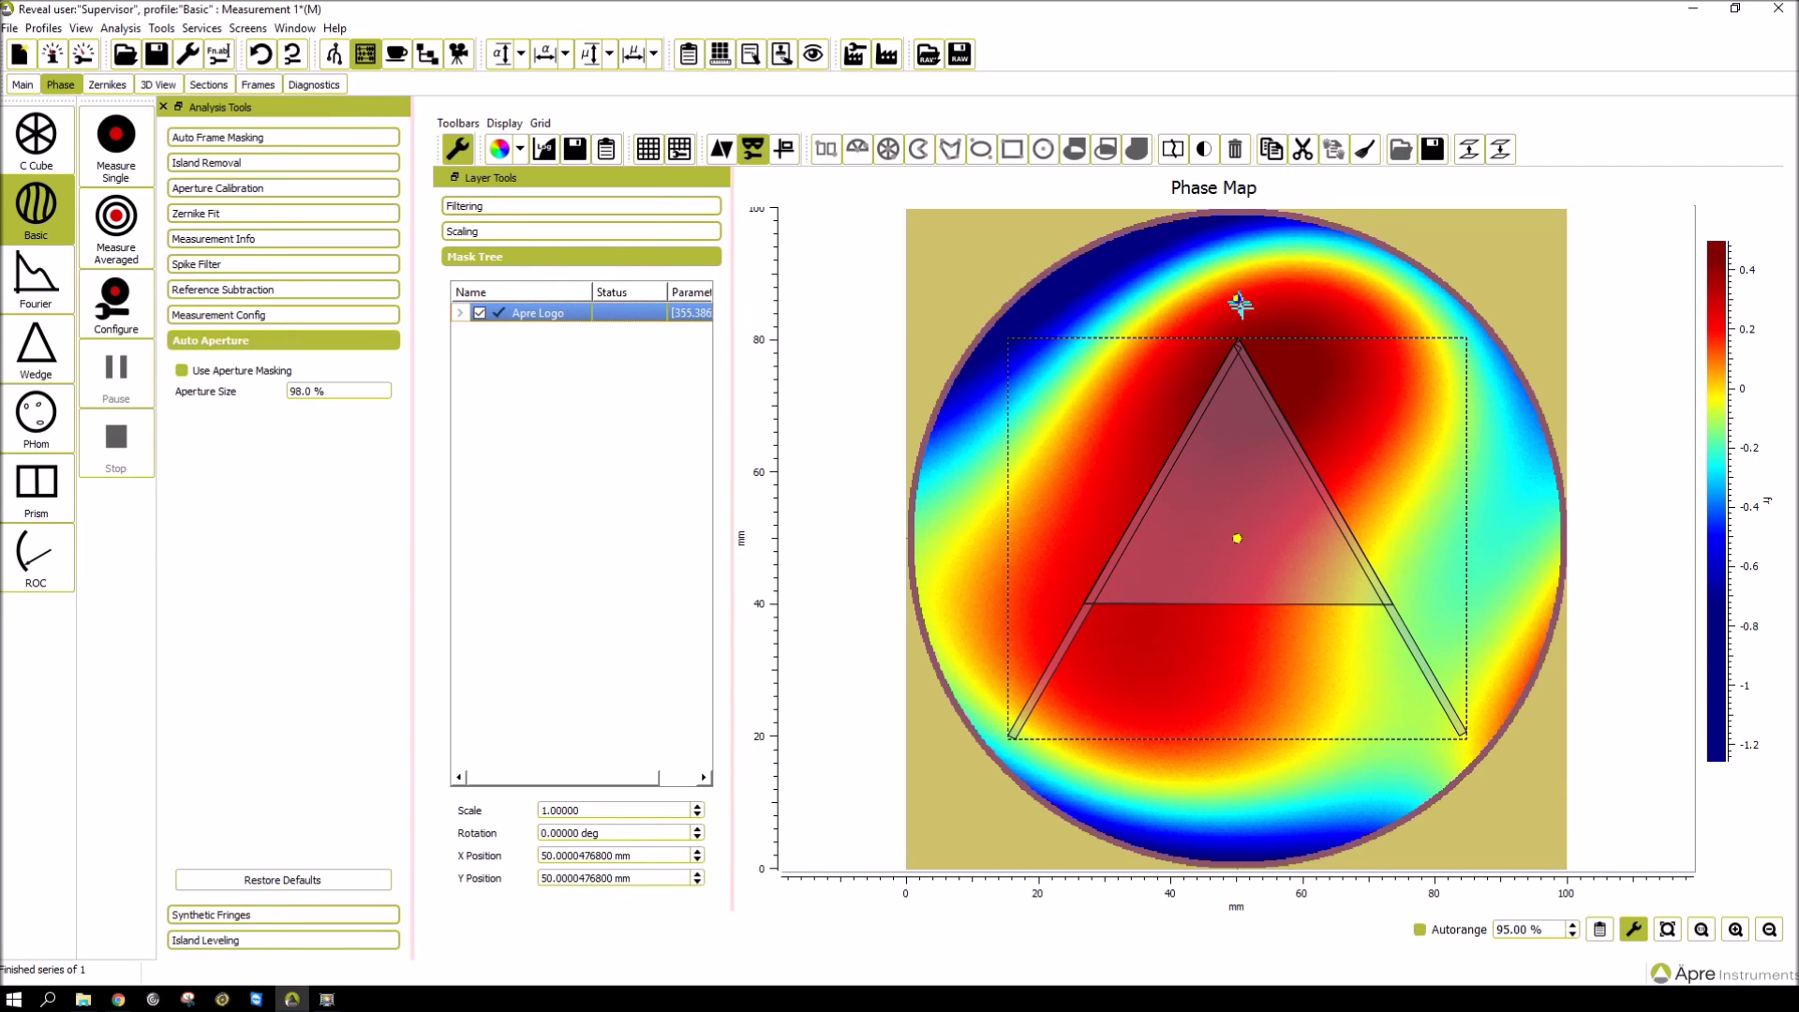
{"action": "left_click_drag", "start_coordinate": [1237, 297], "coordinate": [1235, 300]}
{"action": "left_click_drag", "start_coordinate": [1109, 350], "coordinate": [1146, 378]}
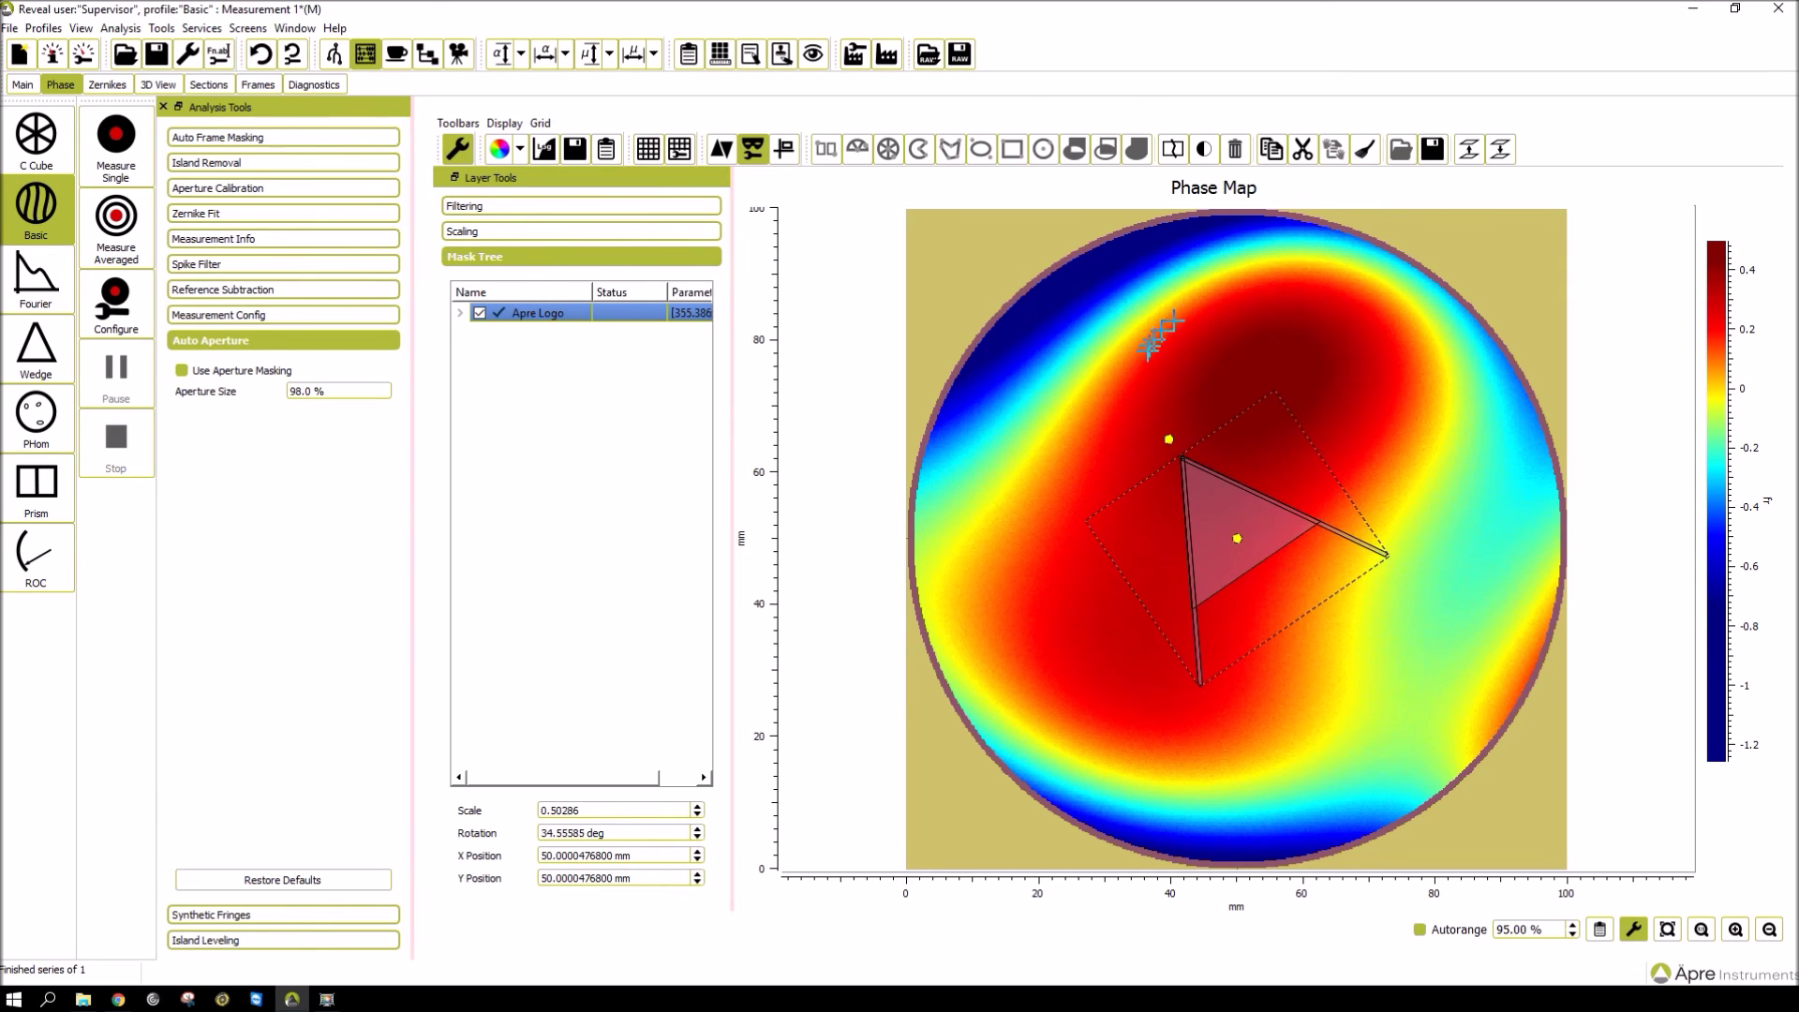
{"action": "left_click_drag", "start_coordinate": [1309, 329], "coordinate": [1223, 391]}
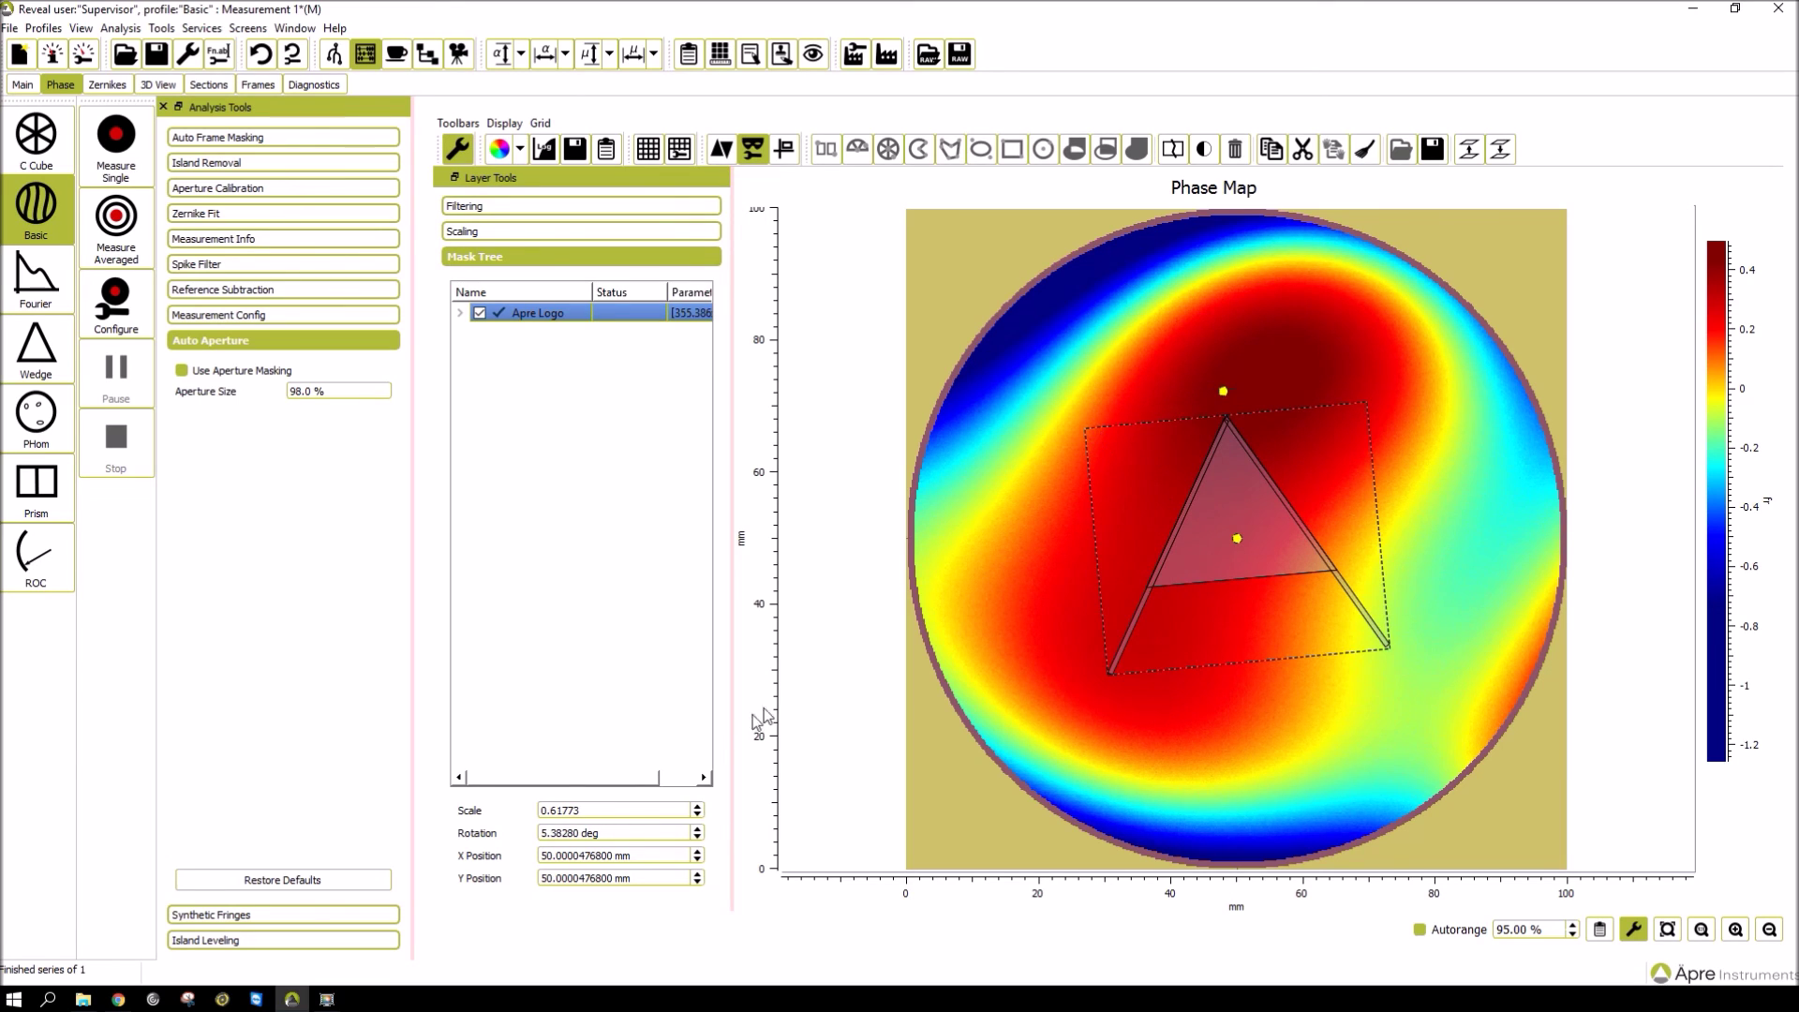